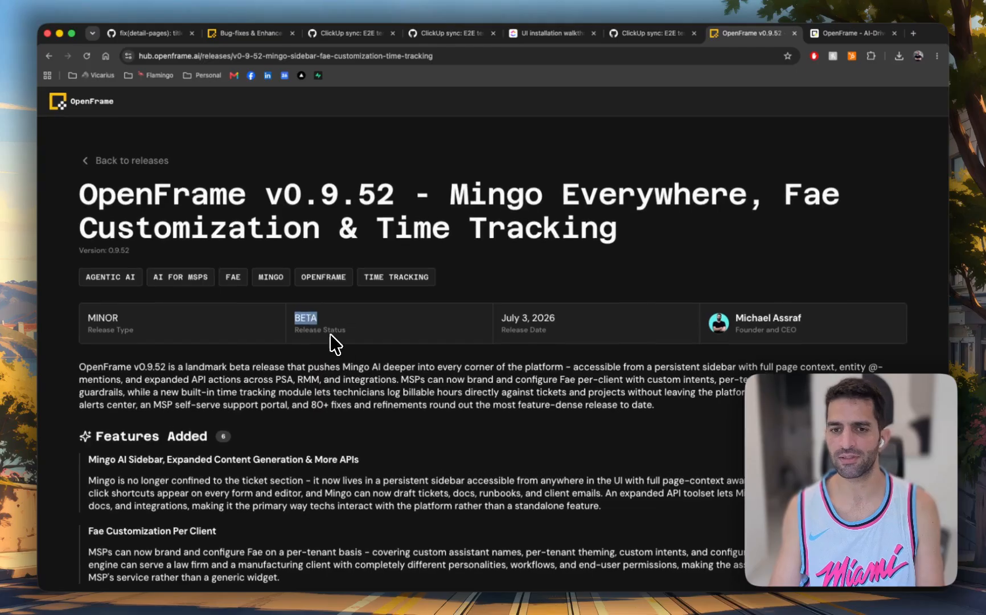
- Review the Features Added entries in the OpenFrame v0.9.52 release notes
{"action": "scroll", "coordinate": [430, 431], "scroll_direction": "up", "scroll_amount": 1}
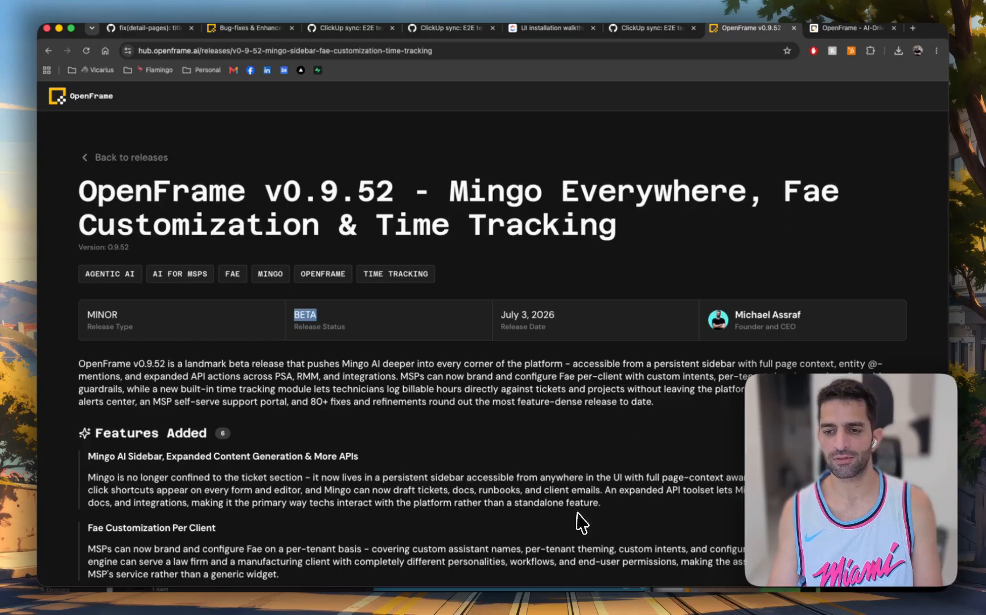
{"action": "left_click", "coordinate": [508, 545]}
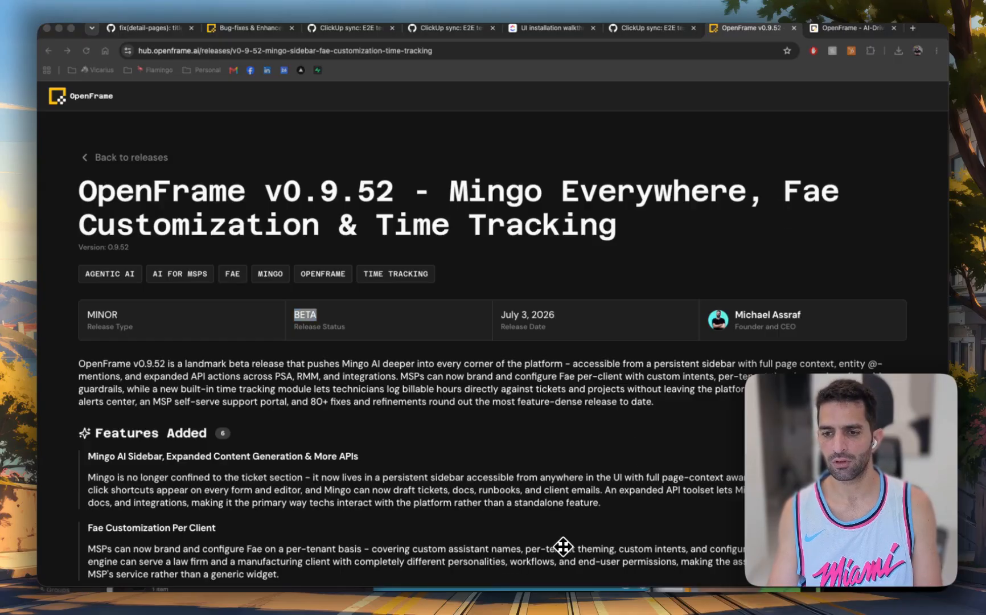
{"action": "left_click", "coordinate": [563, 541]}
{"action": "scroll", "coordinate": [367, 397], "scroll_direction": "down", "scroll_amount": 15}
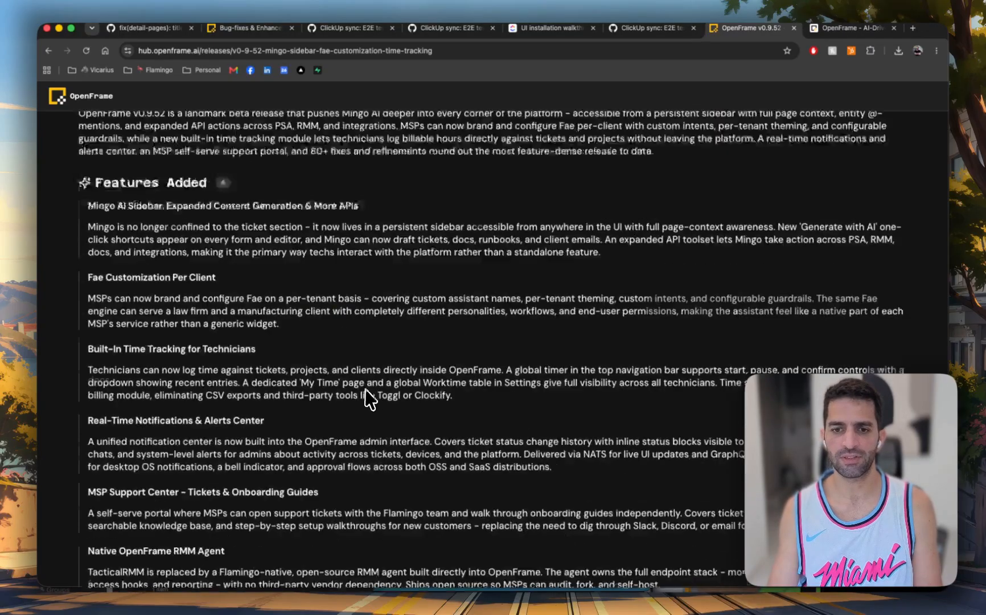
{"action": "scroll", "coordinate": [348, 393], "scroll_direction": "up", "scroll_amount": 15}
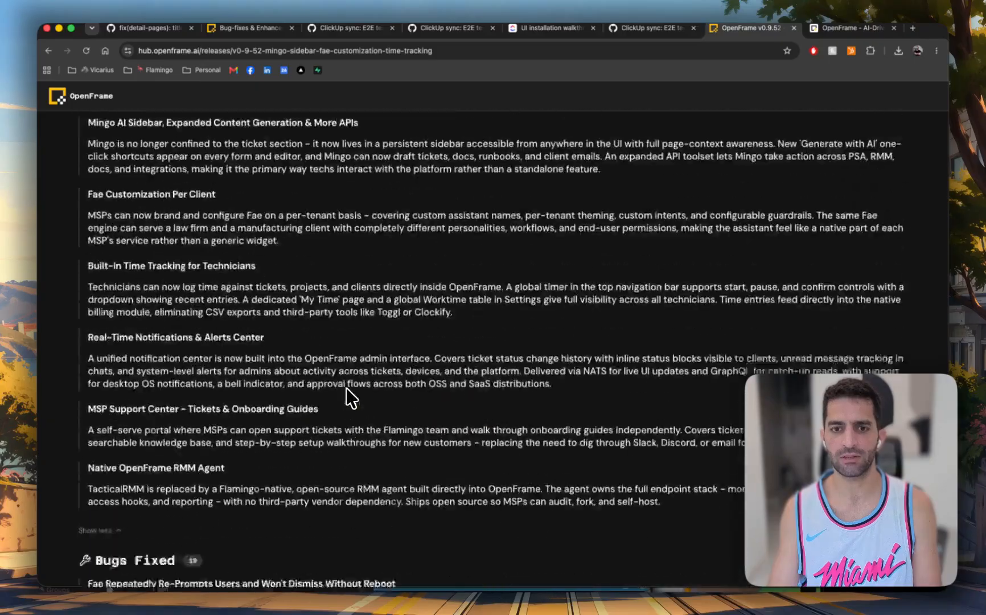
{"action": "scroll", "coordinate": [348, 389], "scroll_direction": "down", "scroll_amount": 15}
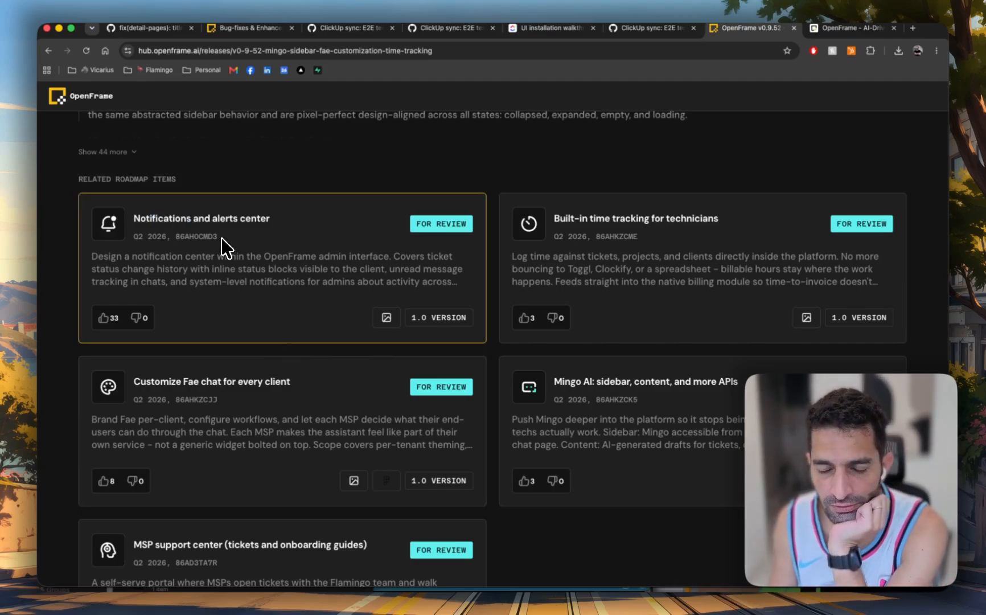
- Examine the related roadmap items in the release notes, including the time tracking, Fae chat, Mingo AI and MSP support center cards
{"action": "left_click_drag", "start_coordinate": [558, 222], "coordinate": [659, 219]}
{"action": "left_click", "coordinate": [657, 219]}
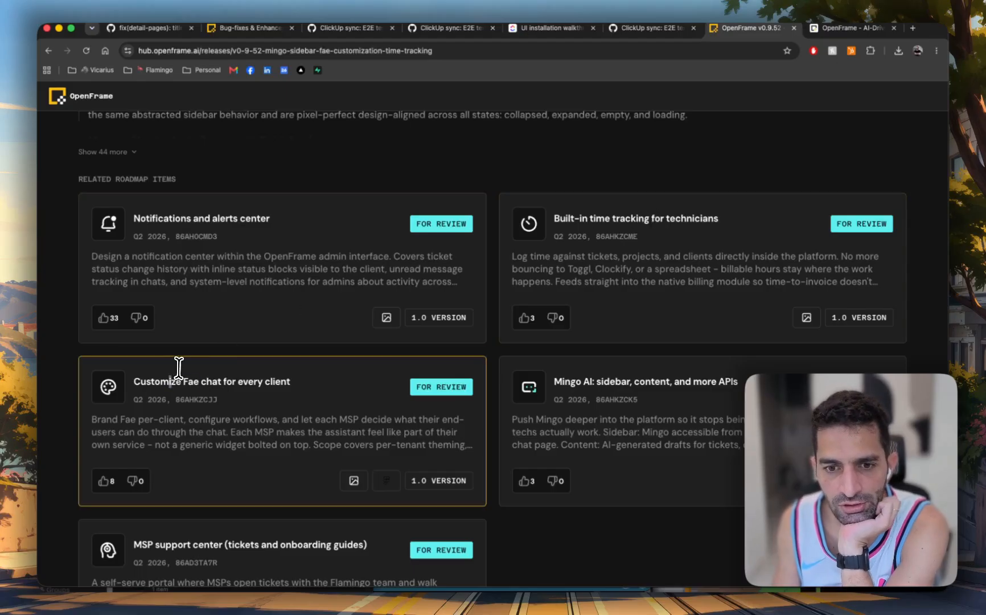
{"action": "scroll", "coordinate": [213, 388], "scroll_direction": "up", "scroll_amount": 1}
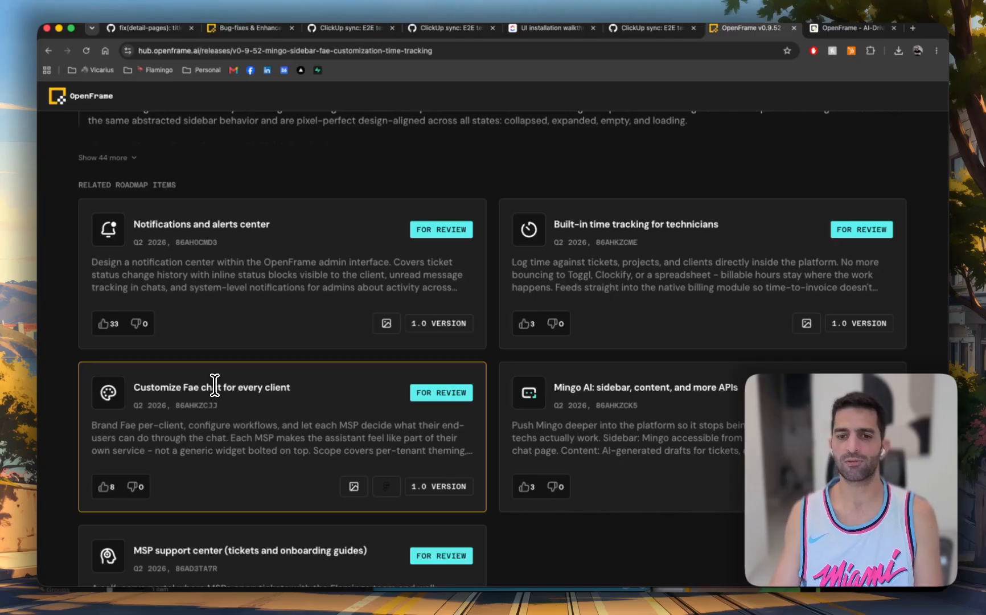
{"action": "scroll", "coordinate": [215, 385], "scroll_direction": "down", "scroll_amount": 1}
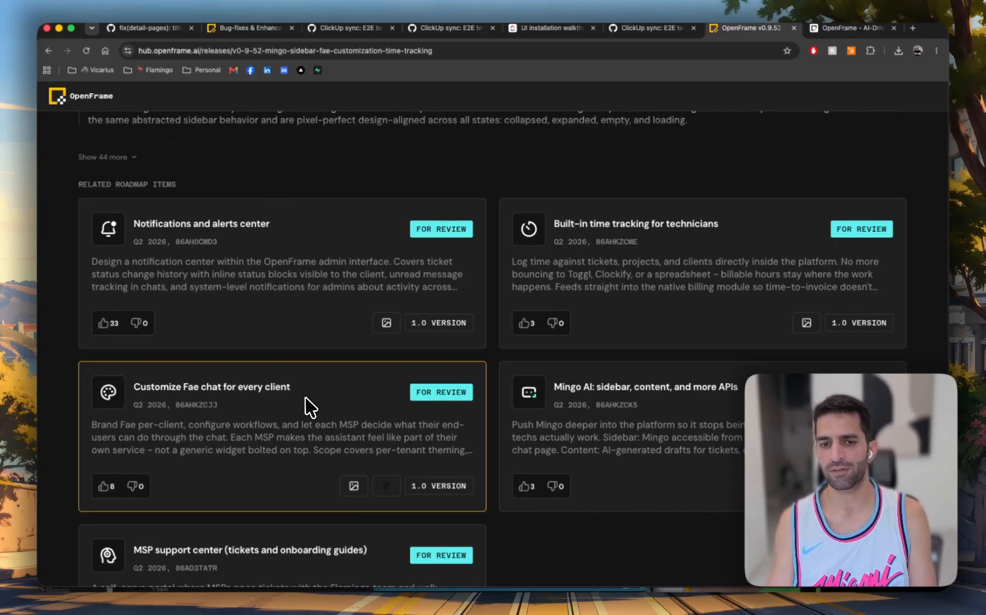
{"action": "scroll", "coordinate": [370, 421], "scroll_direction": "down", "scroll_amount": 4}
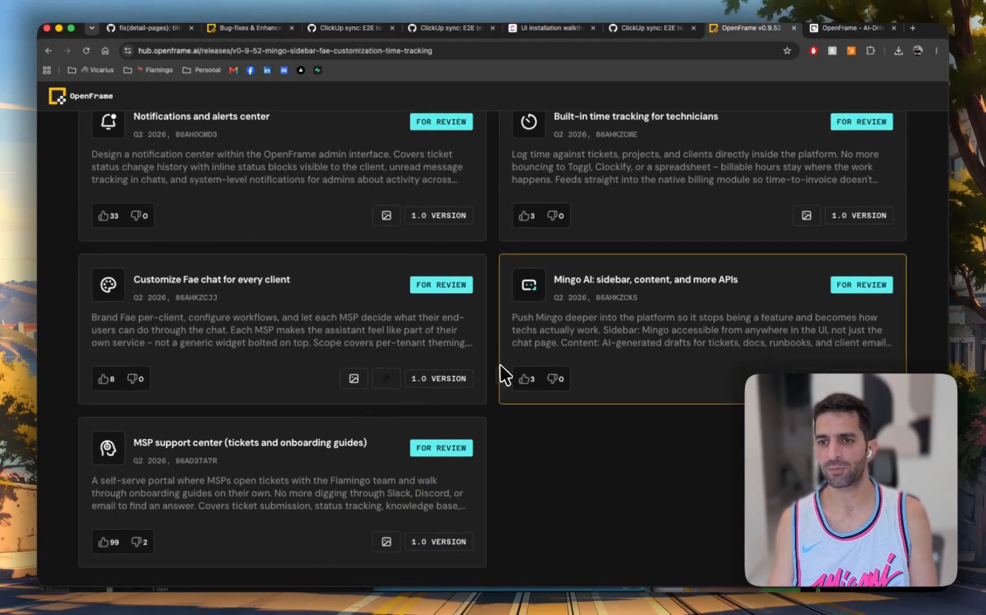
{"action": "left_click", "coordinate": [611, 279]}
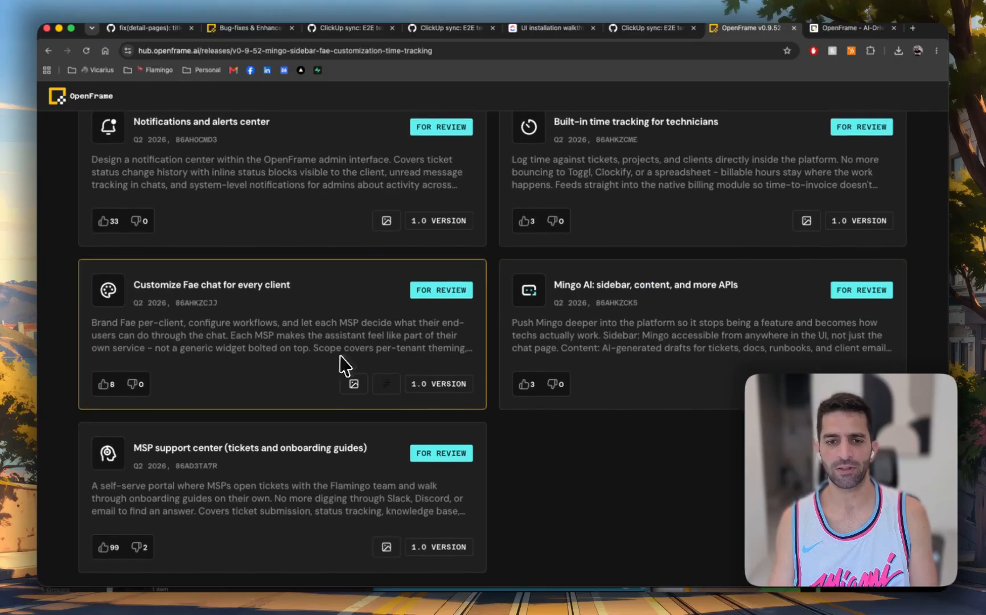
{"action": "scroll", "coordinate": [285, 415], "scroll_direction": "up", "scroll_amount": 2}
{"action": "scroll", "coordinate": [210, 496], "scroll_direction": "down", "scroll_amount": 5}
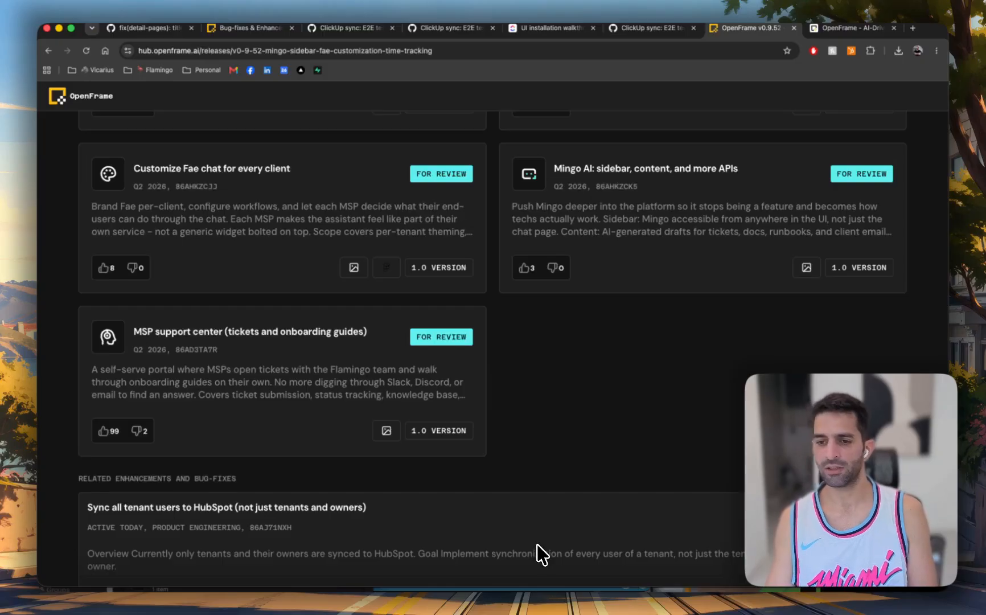
- Expand the full list of related enhancements and bug-fixes in the release notes, look through it and return to the page start
{"action": "scroll", "coordinate": [543, 552], "scroll_direction": "down", "scroll_amount": 15}
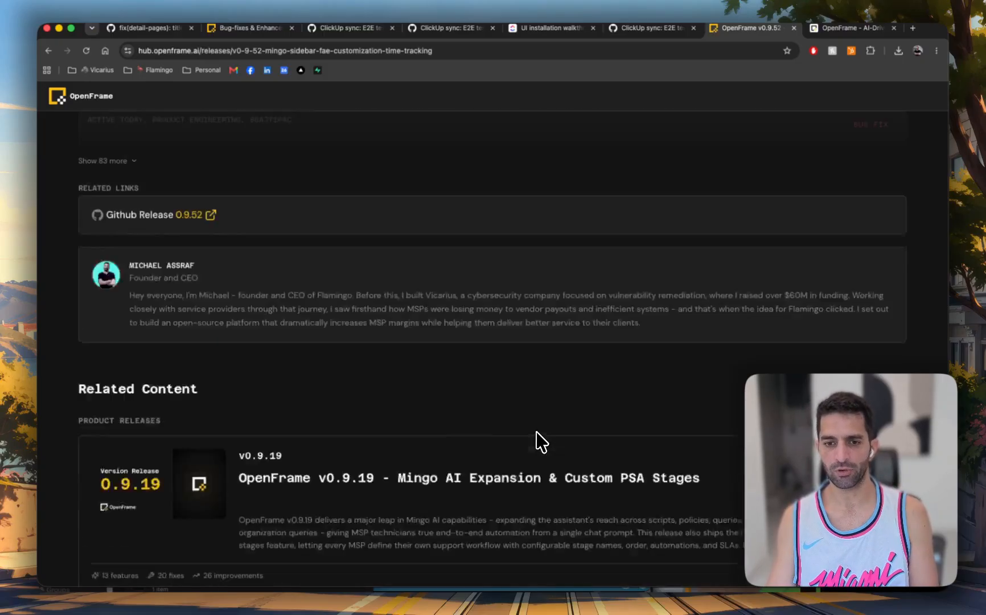
{"action": "scroll", "coordinate": [535, 445], "scroll_direction": "up", "scroll_amount": 9}
{"action": "scroll", "coordinate": [393, 458], "scroll_direction": "up", "scroll_amount": 2}
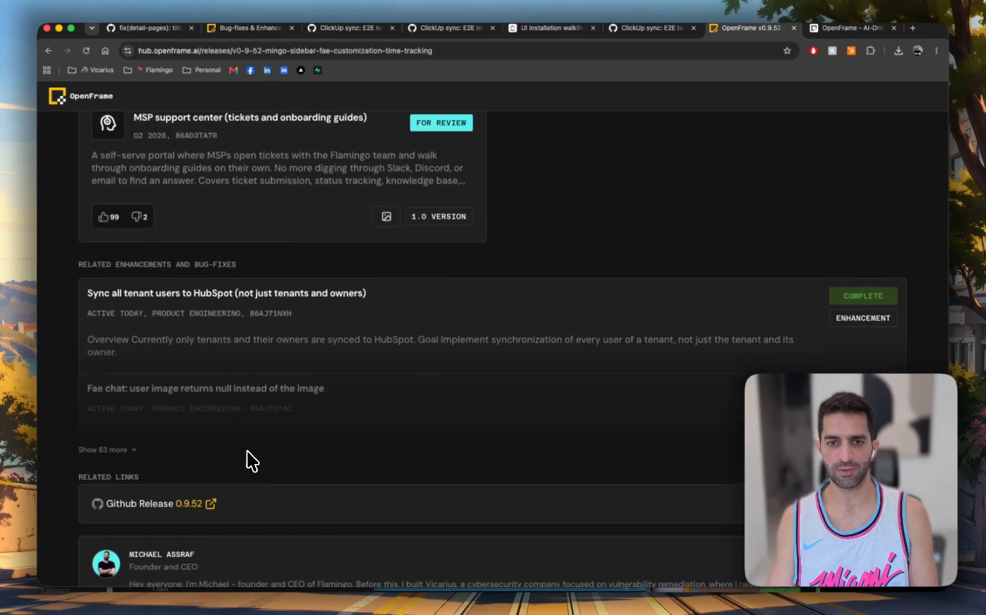
{"action": "left_click", "coordinate": [102, 449]}
{"action": "scroll", "coordinate": [282, 501], "scroll_direction": "down", "scroll_amount": 5}
{"action": "scroll", "coordinate": [301, 500], "scroll_direction": "up", "scroll_amount": 8}
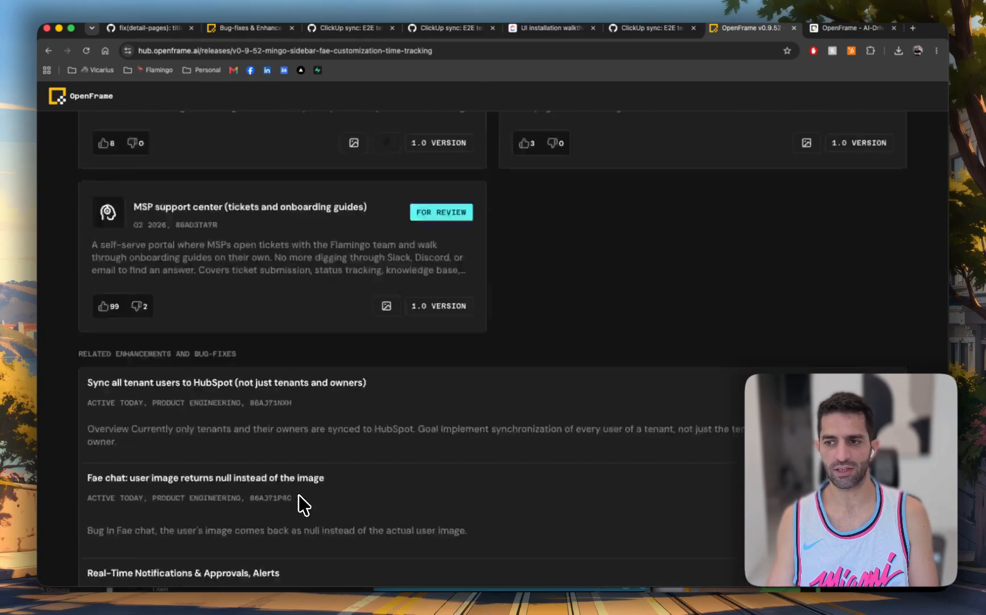
{"action": "scroll", "coordinate": [302, 496], "scroll_direction": "up", "scroll_amount": 15}
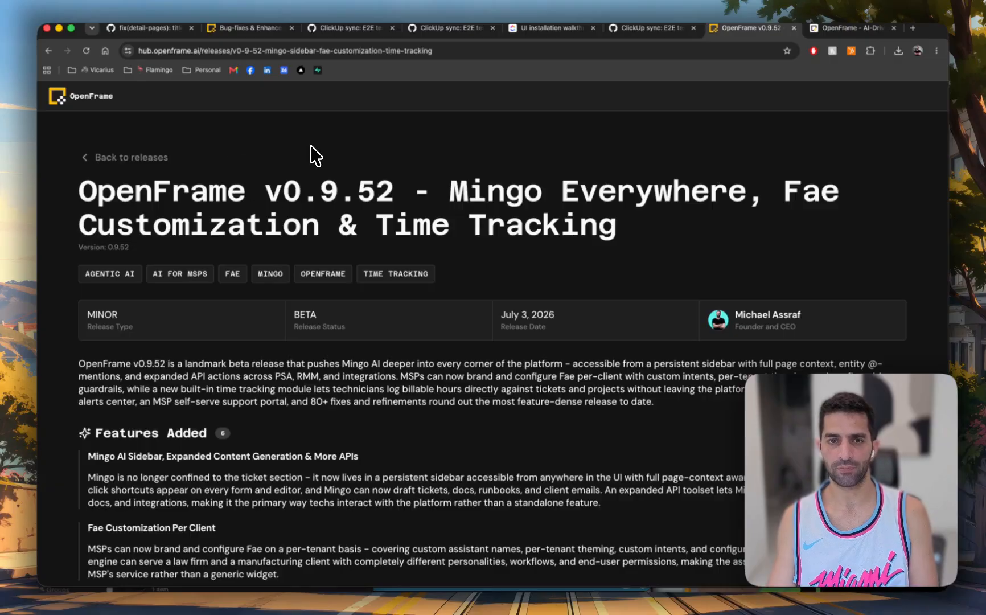
- Go to the OpenFrame hub home page and open the Development Roadmap at its Q2 2026 section
{"action": "left_click", "coordinate": [98, 98]}
{"action": "scroll", "coordinate": [409, 305], "scroll_direction": "down", "scroll_amount": 3}
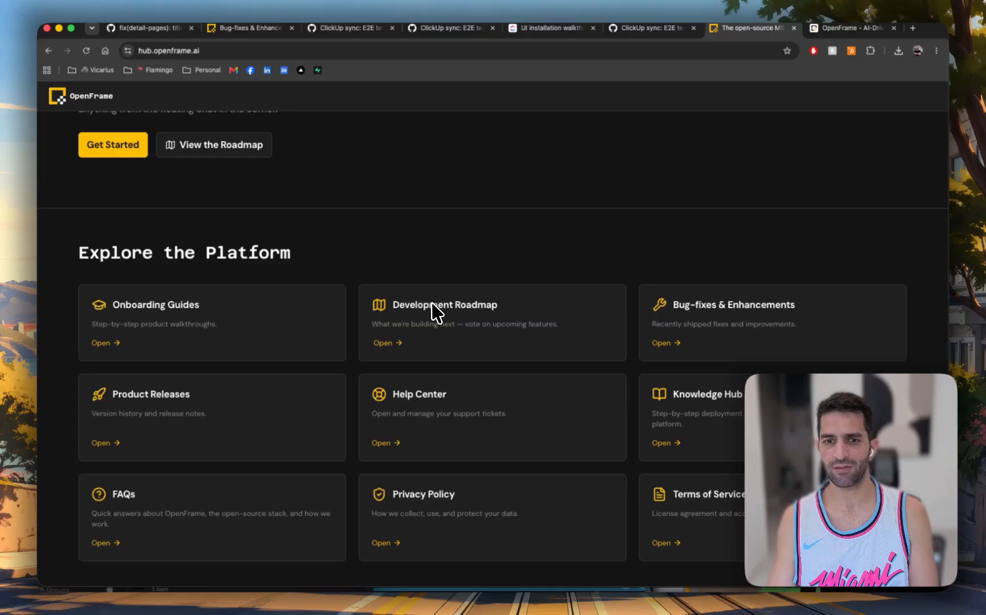
{"action": "left_click", "coordinate": [447, 332]}
{"action": "scroll", "coordinate": [436, 341], "scroll_direction": "down", "scroll_amount": 5}
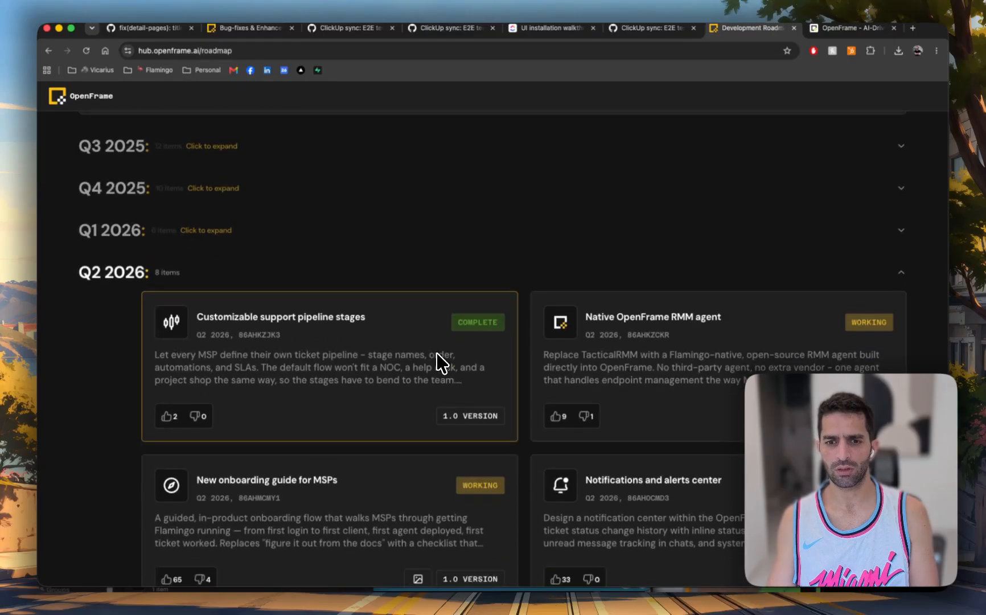
- Review the Q2 2026 roadmap items and their statuses, from customizable support pipeline stages to the MSP support center
{"action": "scroll", "coordinate": [260, 330], "scroll_direction": "down", "scroll_amount": 5}
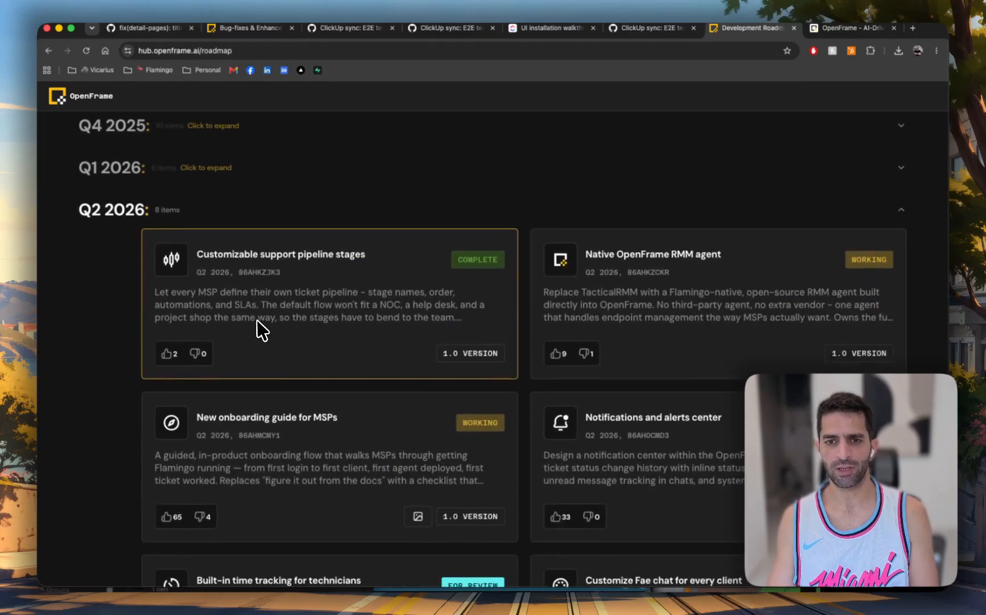
{"action": "scroll", "coordinate": [275, 336], "scroll_direction": "down", "scroll_amount": 5}
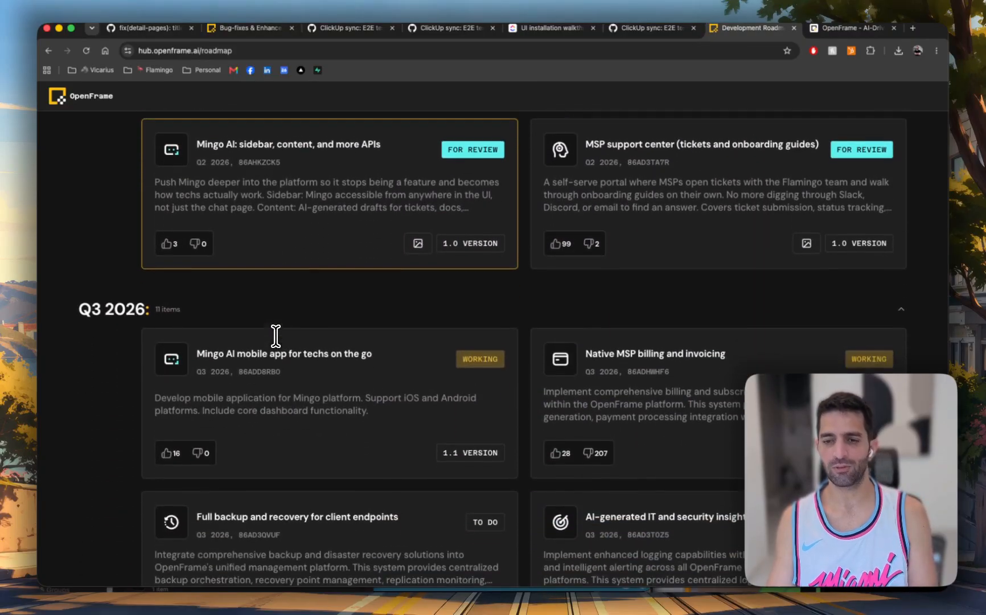
{"action": "scroll", "coordinate": [296, 321], "scroll_direction": "up", "scroll_amount": 3}
{"action": "scroll", "coordinate": [317, 302], "scroll_direction": "up", "scroll_amount": 10}
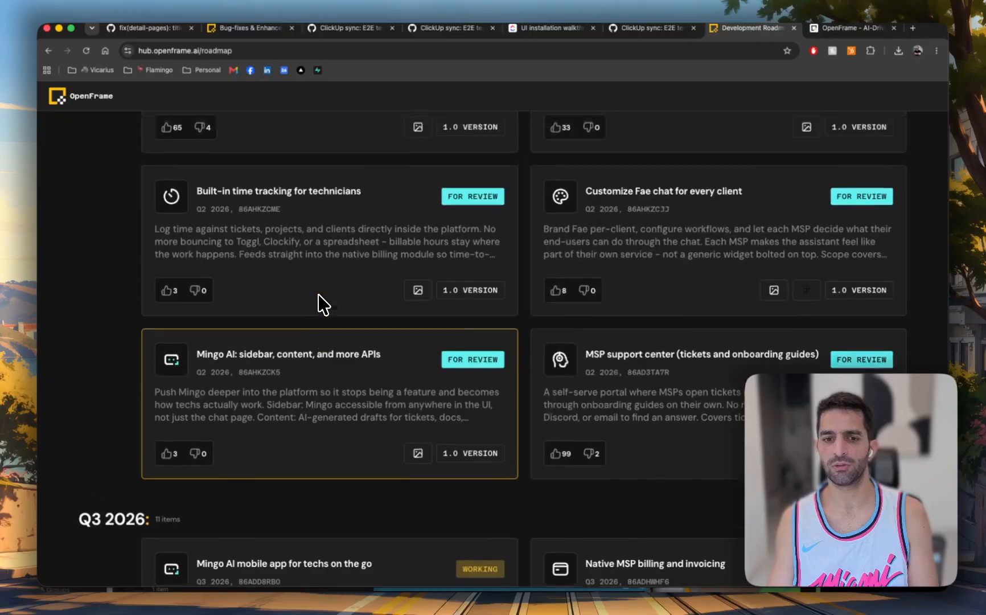
{"action": "scroll", "coordinate": [320, 298], "scroll_direction": "down", "scroll_amount": 2}
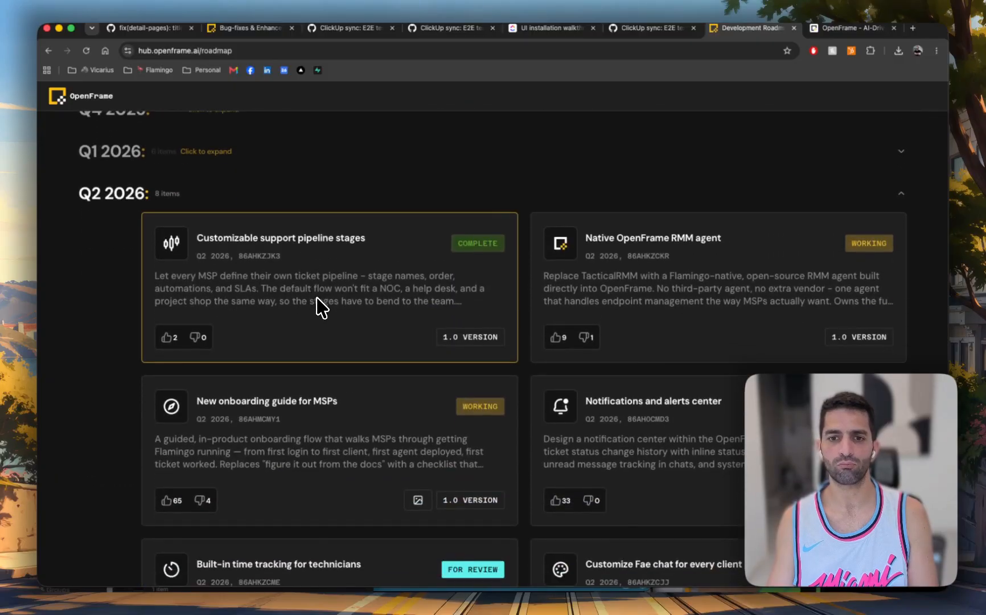
{"action": "scroll", "coordinate": [604, 444], "scroll_direction": "down", "scroll_amount": 7}
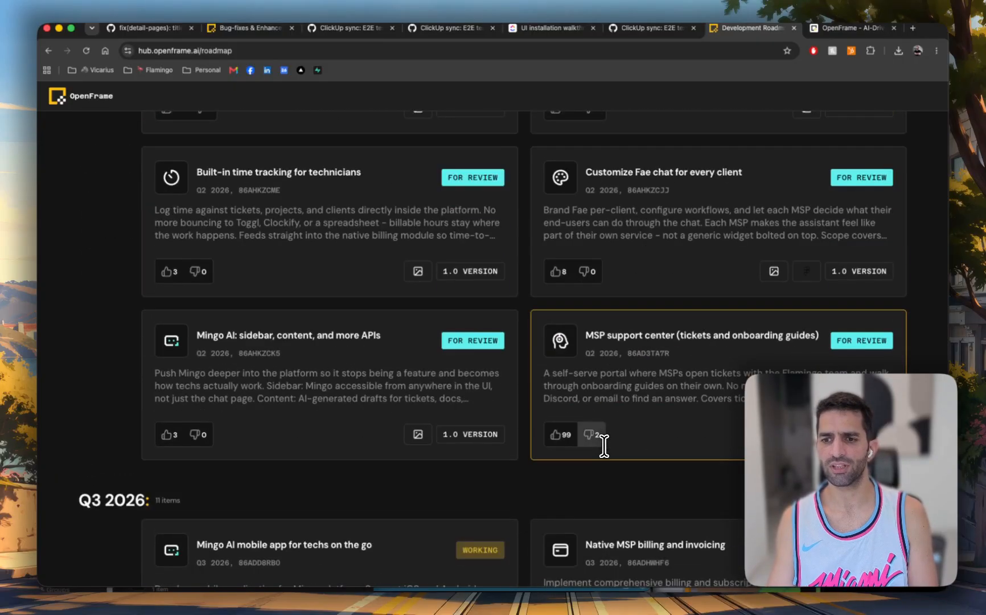
- Examine the Q2 2026 roadmap cards for the MSP support center and the new onboarding guide for MSPs
{"action": "left_click_drag", "start_coordinate": [655, 340], "coordinate": [631, 340]}
{"action": "left_click", "coordinate": [631, 340]}
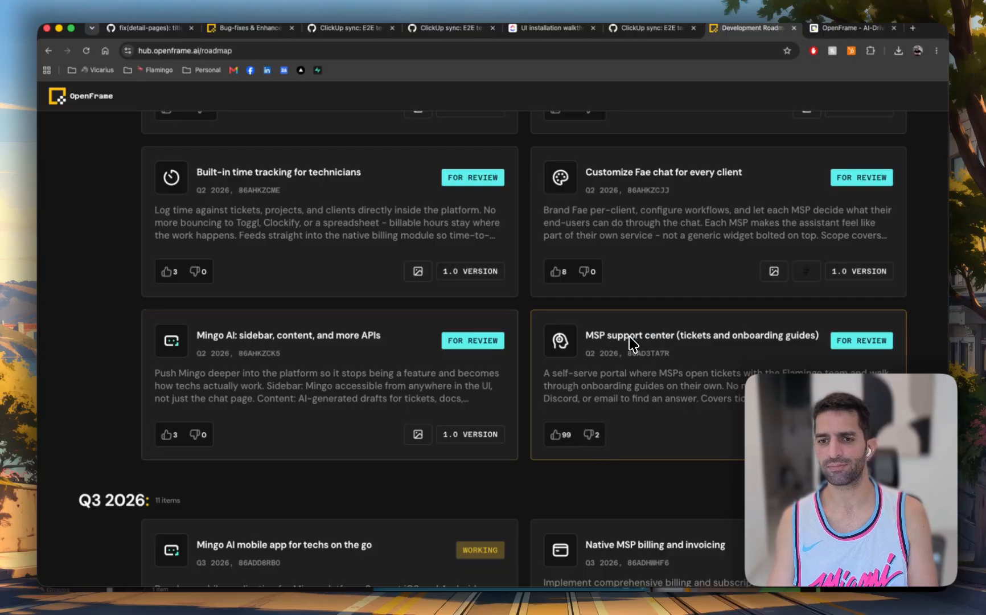
{"action": "scroll", "coordinate": [383, 486], "scroll_direction": "down", "scroll_amount": 1}
{"action": "scroll", "coordinate": [393, 496], "scroll_direction": "up", "scroll_amount": 3}
{"action": "scroll", "coordinate": [397, 505], "scroll_direction": "up", "scroll_amount": 2}
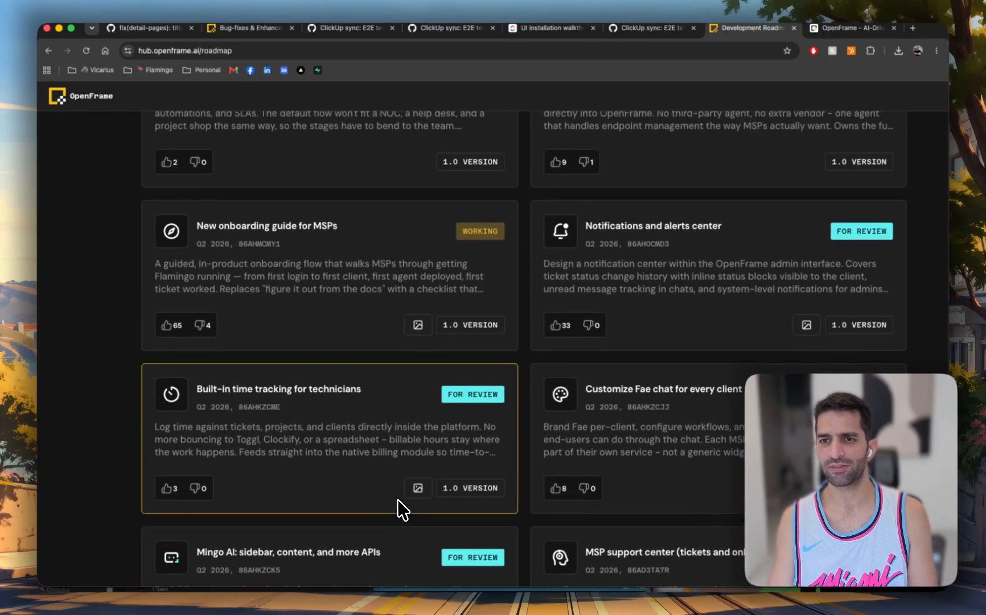
{"action": "triple_click", "coordinate": [334, 227]}
{"action": "left_click_drag", "start_coordinate": [335, 227], "coordinate": [185, 220]}
{"action": "left_click", "coordinate": [185, 219]}
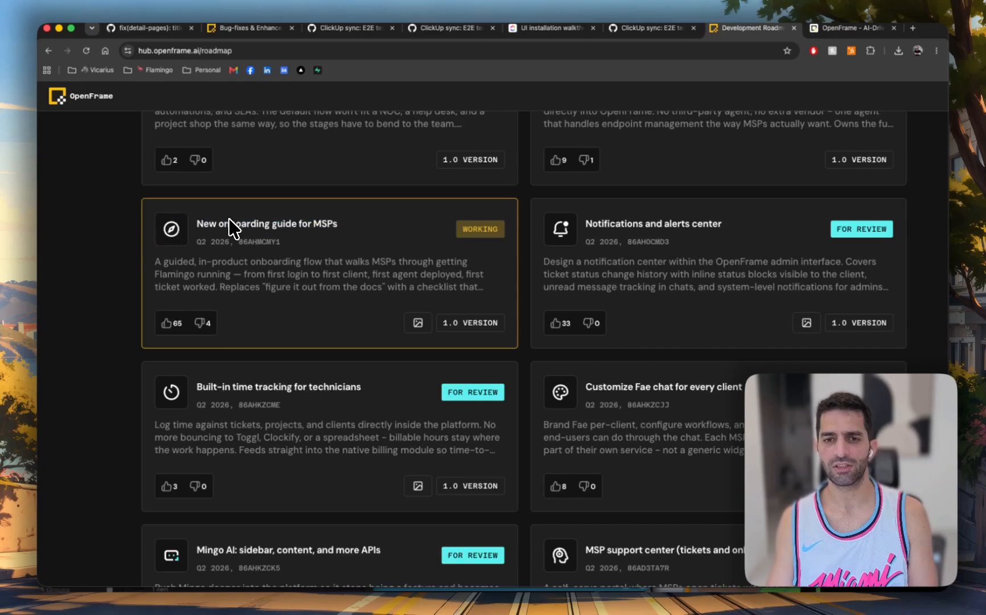
- Review the Q3 2026 roadmap items and highlight the title "OpenFrame desktop app for Mac and Windows"
{"action": "scroll", "coordinate": [407, 370], "scroll_direction": "down", "scroll_amount": 6}
{"action": "scroll", "coordinate": [482, 431], "scroll_direction": "down", "scroll_amount": 2}
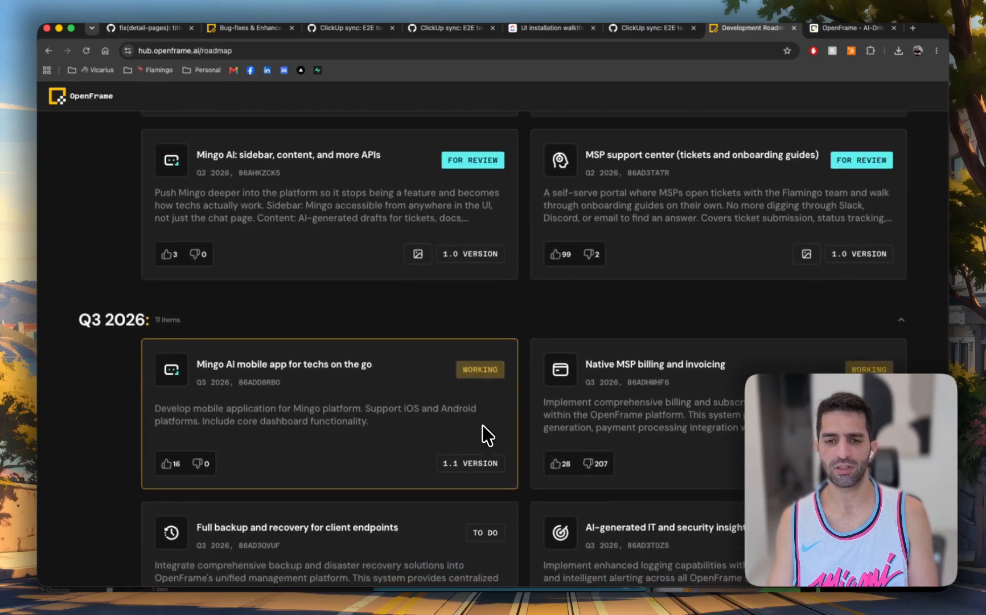
{"action": "scroll", "coordinate": [438, 364], "scroll_direction": "down", "scroll_amount": 2}
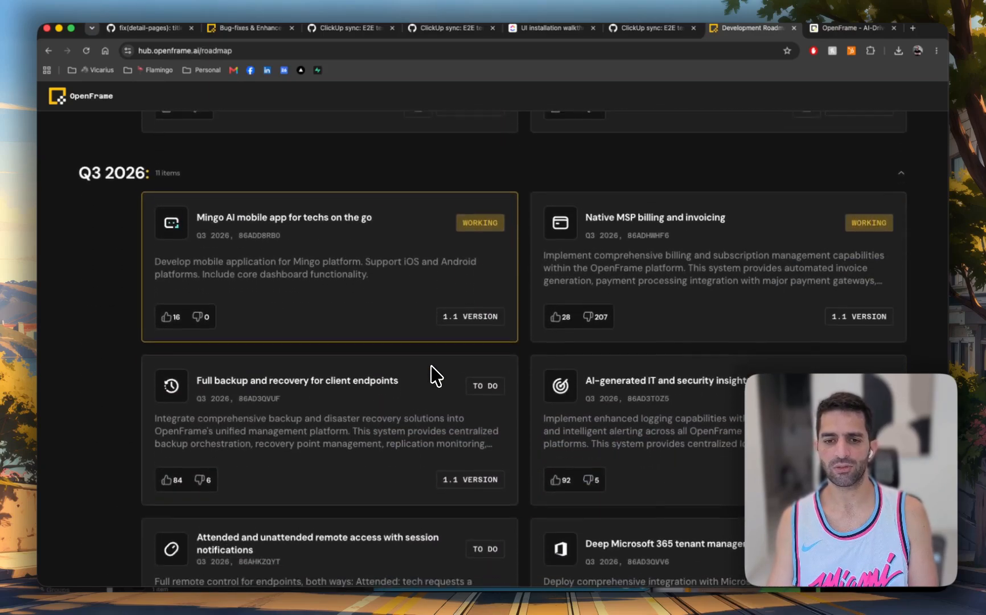
{"action": "scroll", "coordinate": [453, 389], "scroll_direction": "down", "scroll_amount": 5}
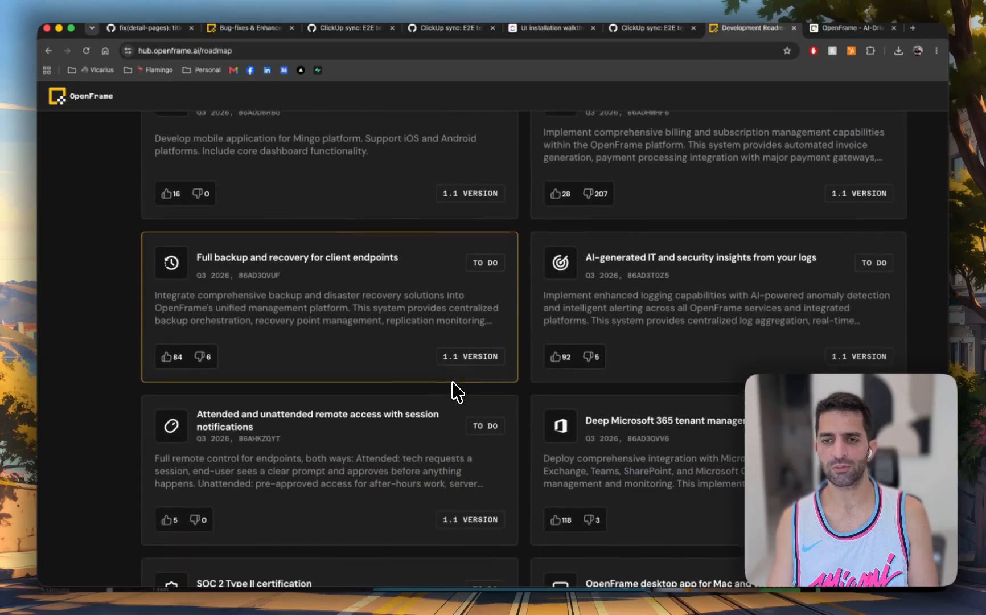
{"action": "scroll", "coordinate": [453, 390], "scroll_direction": "up", "scroll_amount": 6}
{"action": "scroll", "coordinate": [452, 382], "scroll_direction": "down", "scroll_amount": 4}
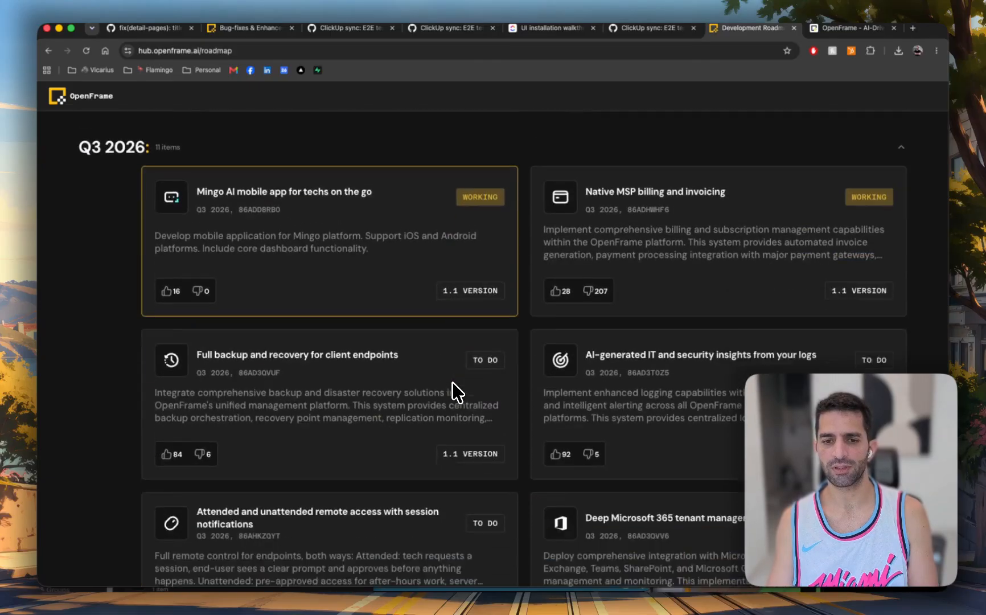
{"action": "scroll", "coordinate": [452, 382], "scroll_direction": "down", "scroll_amount": 2}
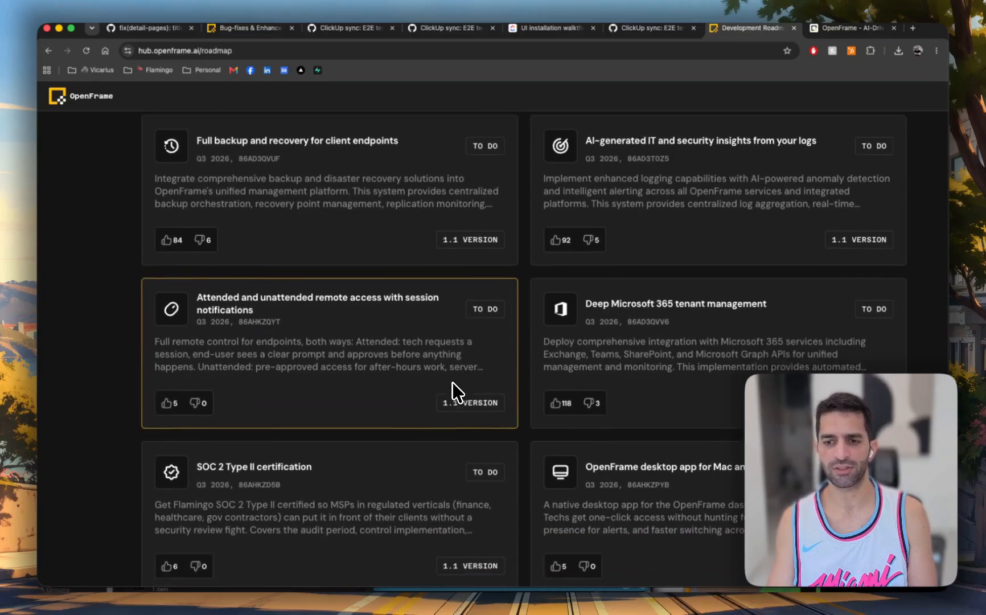
{"action": "triple_click", "coordinate": [634, 424]}
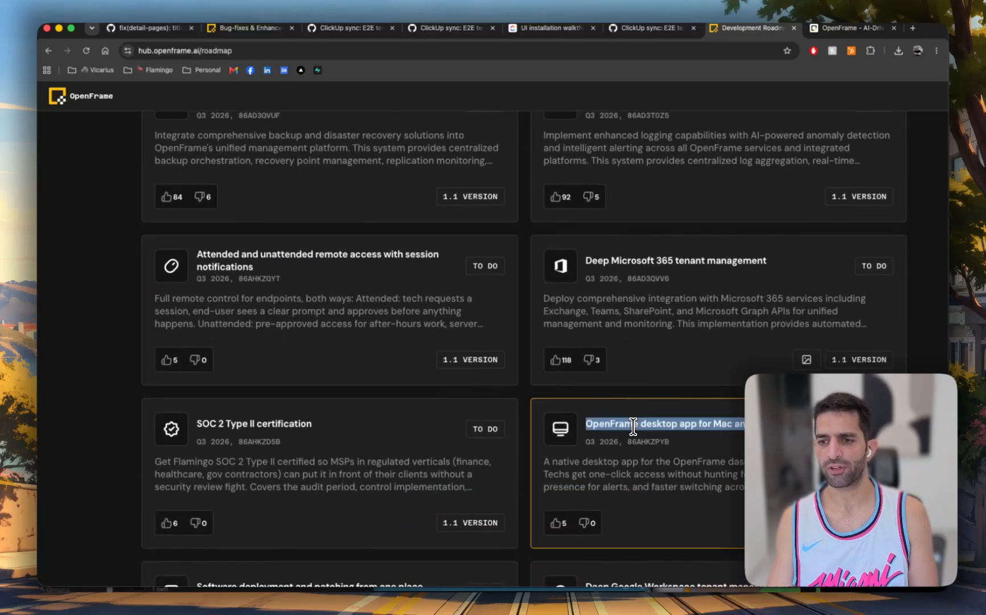
{"action": "scroll", "coordinate": [711, 444], "scroll_direction": "down", "scroll_amount": 2}
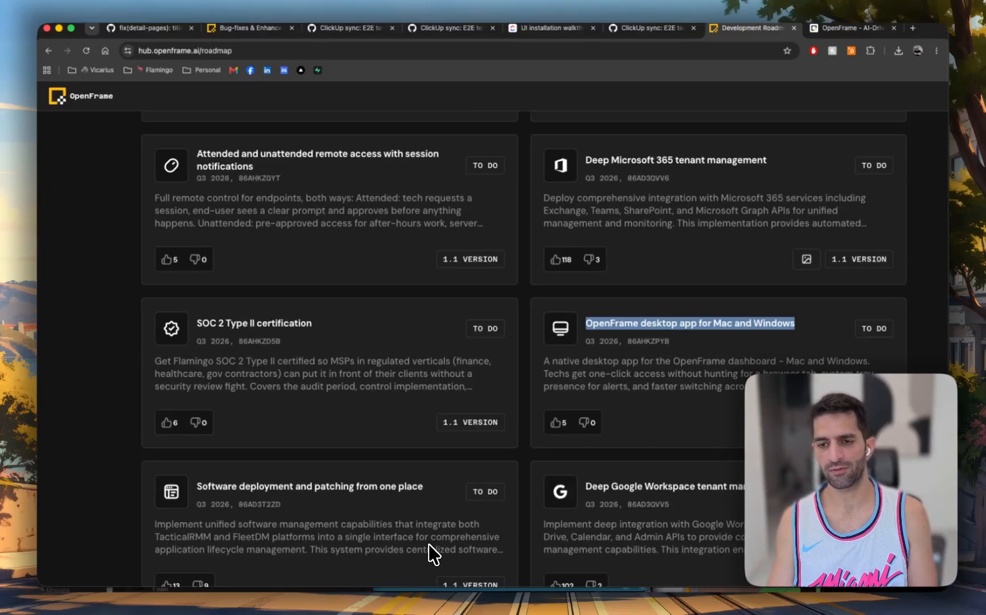
{"action": "scroll", "coordinate": [408, 548], "scroll_direction": "down", "scroll_amount": 1}
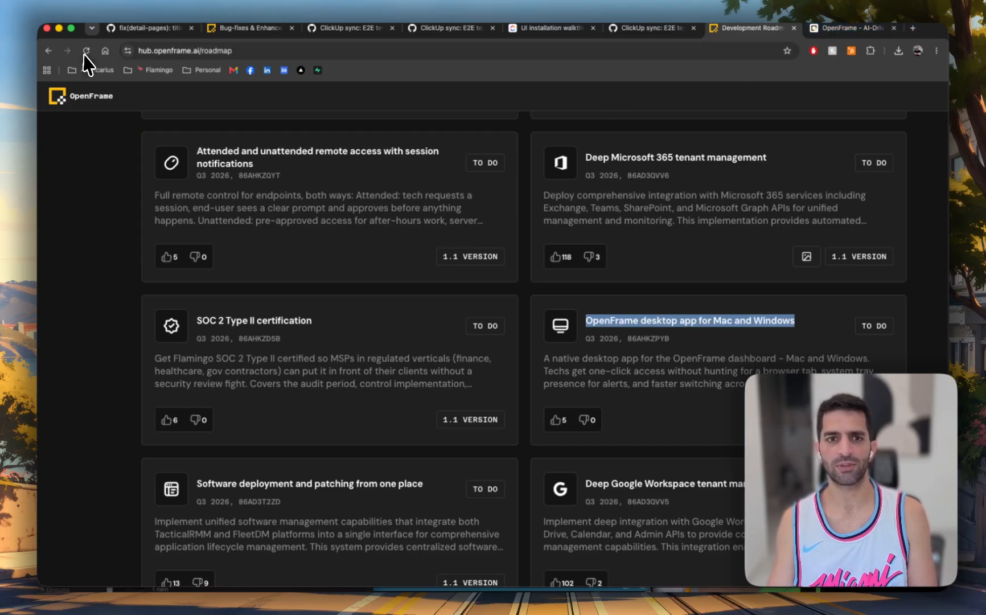
- Return to the OpenFrame v0.9.52 release notes and expand the full Features Added list
{"action": "left_click", "coordinate": [49, 50]}
{"action": "left_click", "coordinate": [49, 50]}
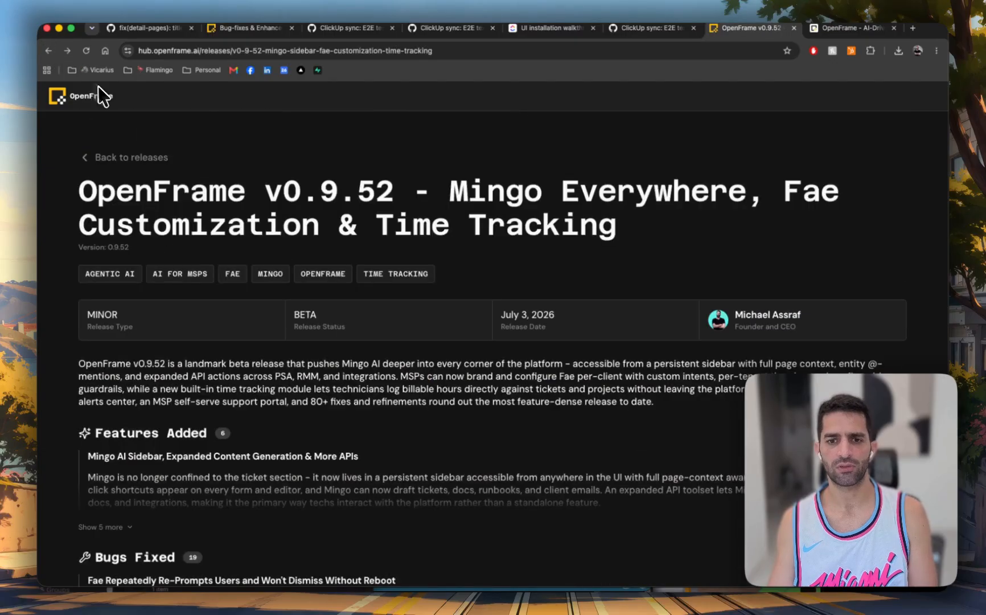
{"action": "scroll", "coordinate": [357, 389], "scroll_direction": "down", "scroll_amount": 3}
{"action": "left_click", "coordinate": [122, 375]}
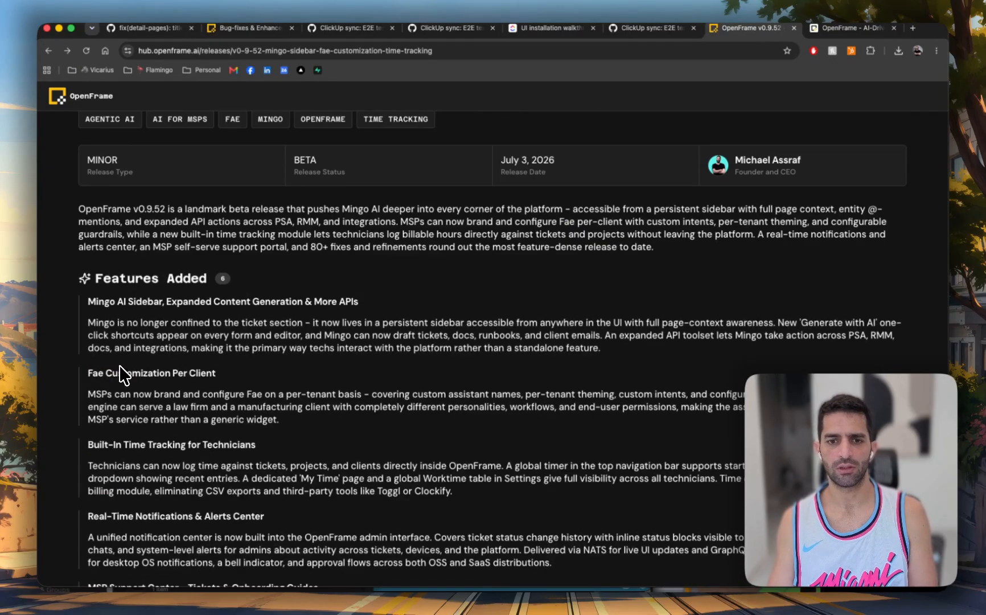
- Switch to the OpenFrame platform's dashboard, ask Mingo AI "what can you do", and widen the chat panel
{"action": "left_click", "coordinate": [857, 28]}
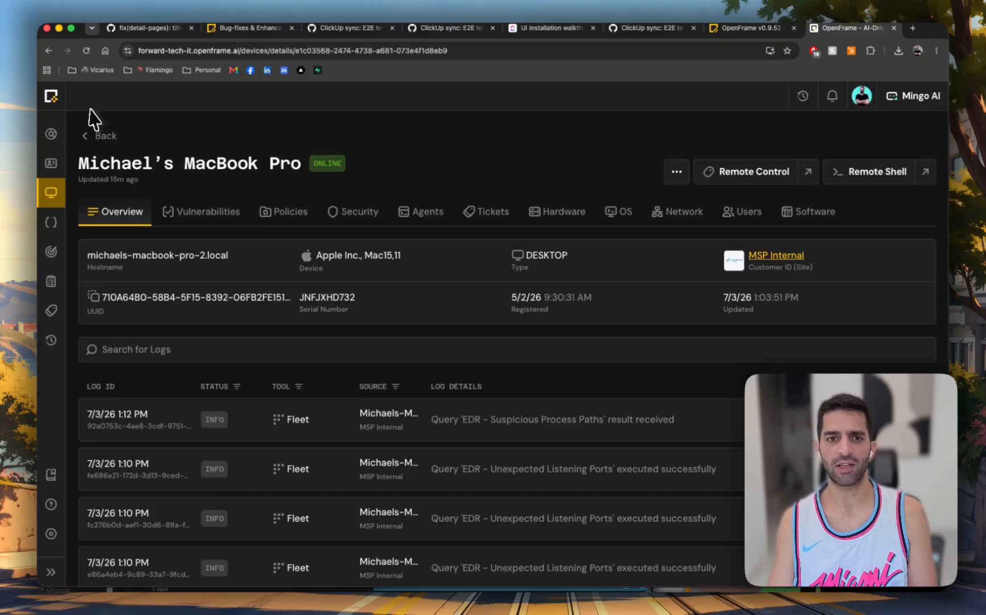
{"action": "left_click", "coordinate": [57, 99]}
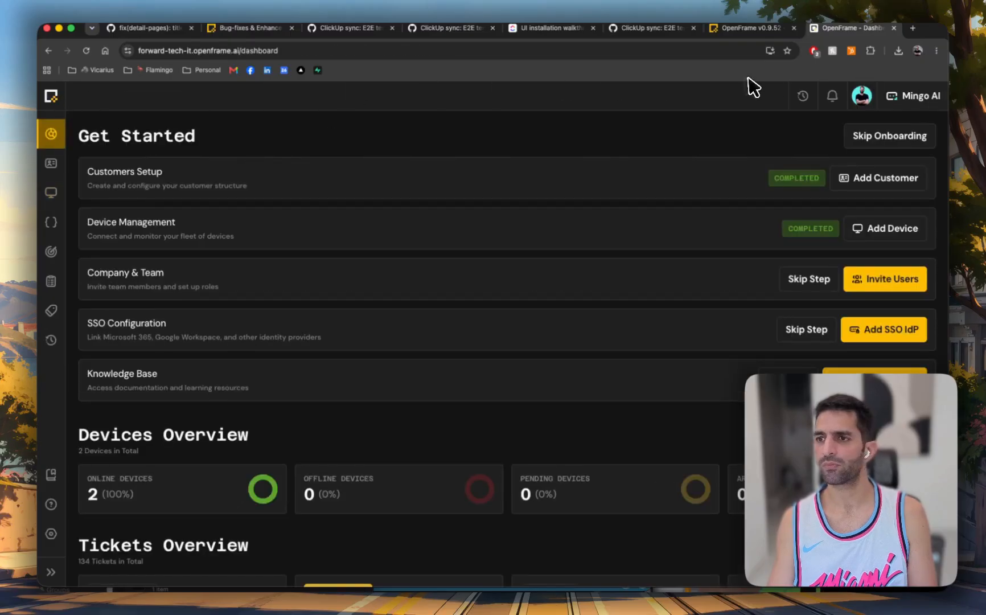
{"action": "left_click", "coordinate": [911, 96]}
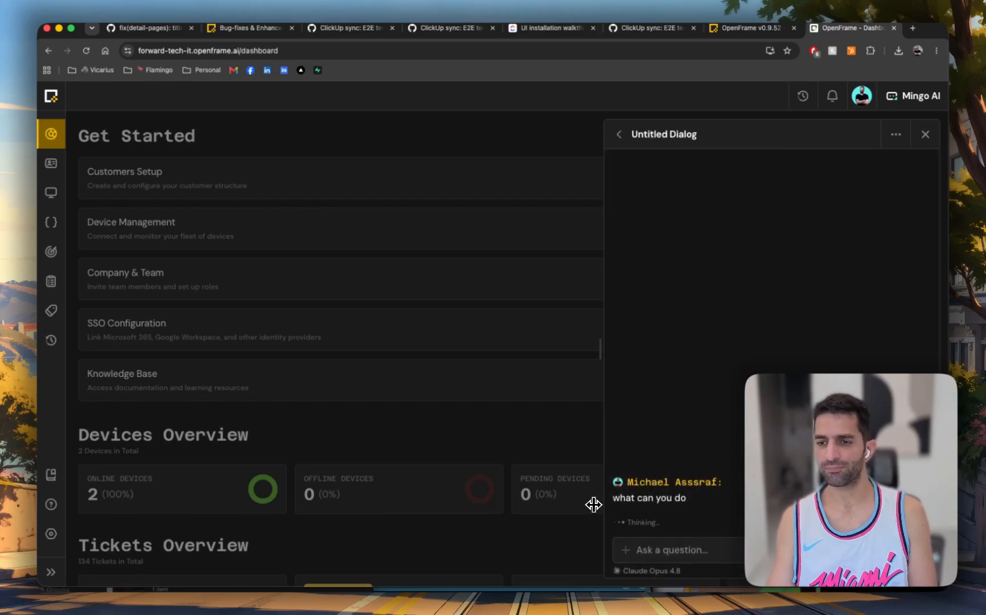
{"action": "left_click_drag", "start_coordinate": [598, 394], "coordinate": [564, 367]}
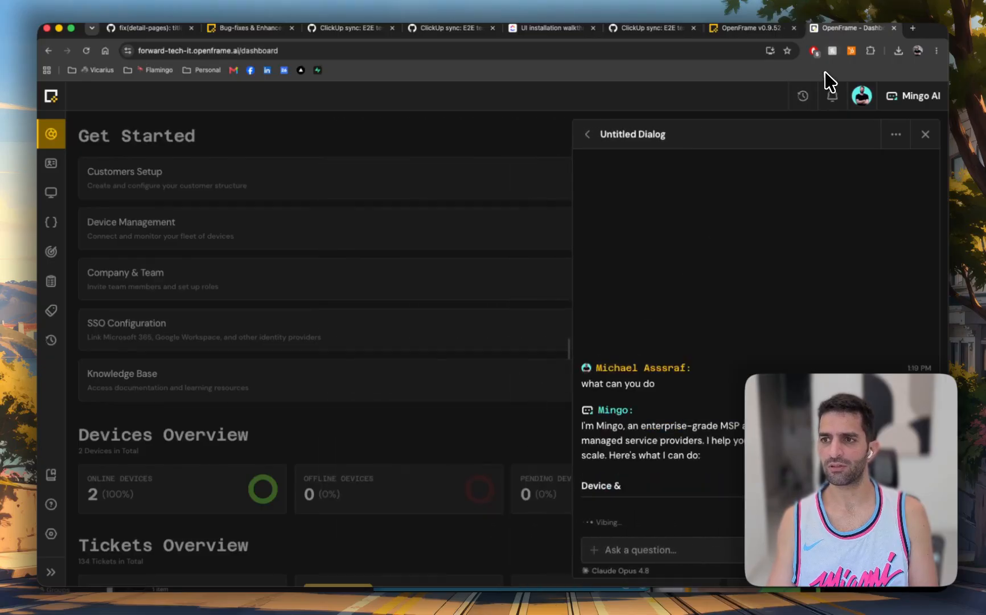
- Duplicate the dashboard tab and view Mingo's current chats there, including the options for today's "AI Assistant Capabilities" chat
{"action": "right_click", "coordinate": [842, 30]}
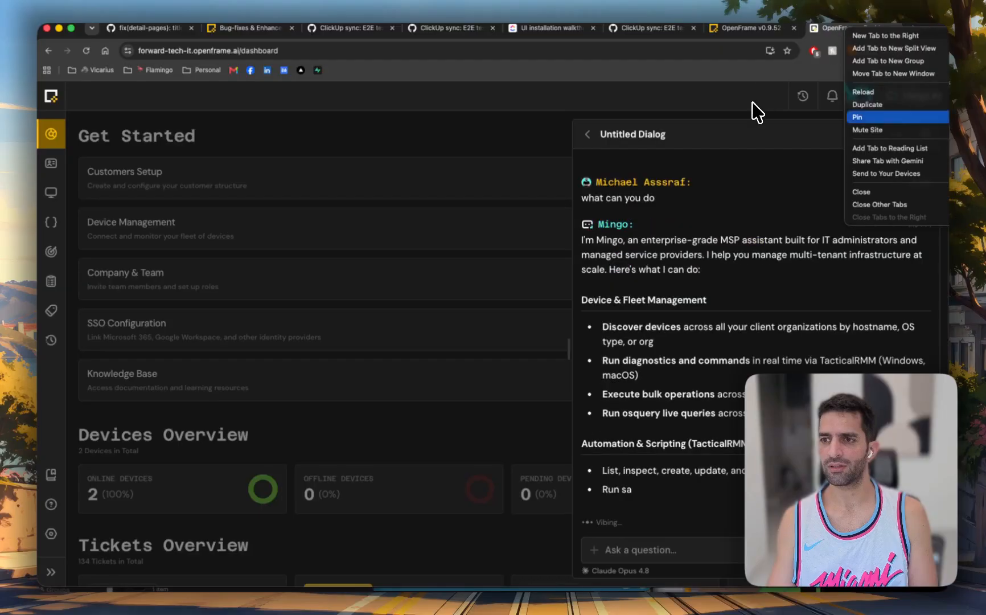
{"action": "left_click", "coordinate": [866, 104]}
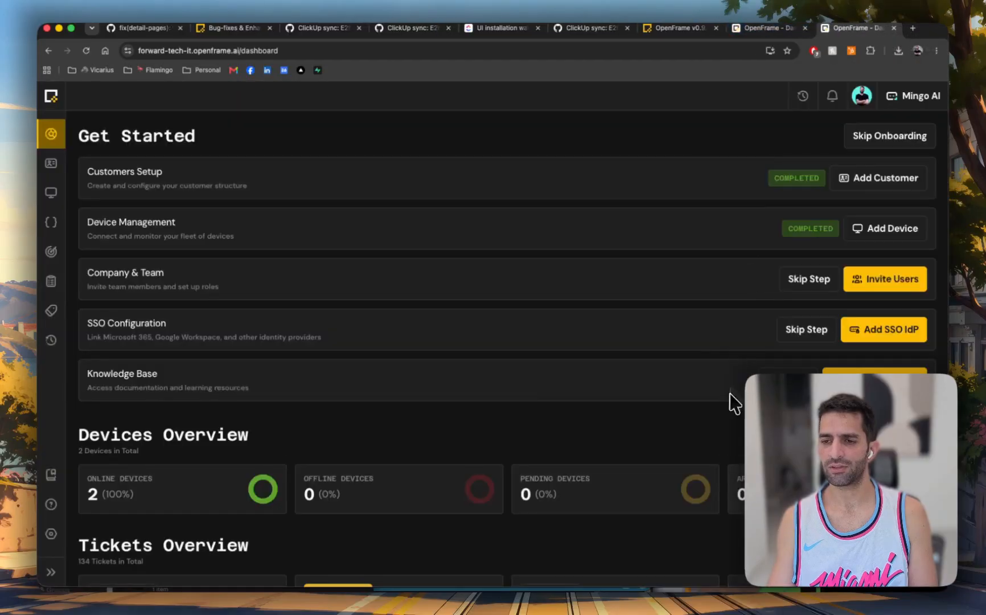
{"action": "left_click", "coordinate": [899, 98]}
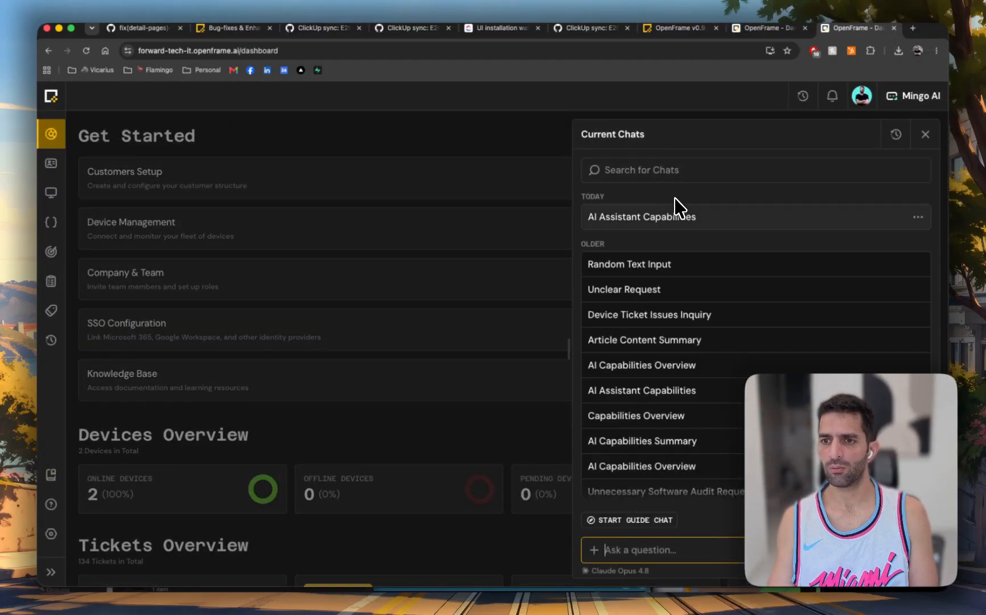
{"action": "left_click", "coordinate": [658, 169]}
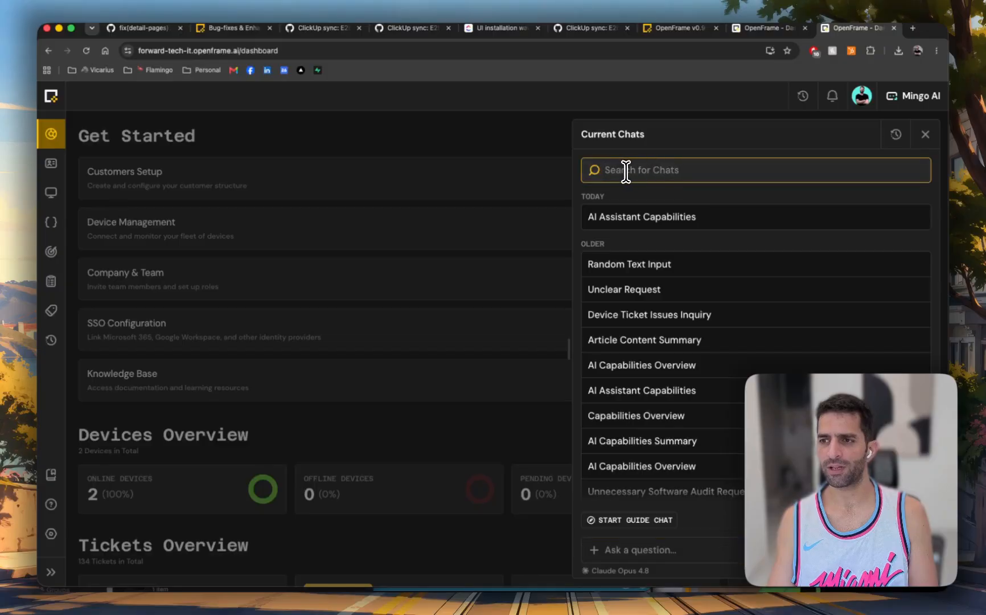
{"action": "left_click", "coordinate": [917, 218]}
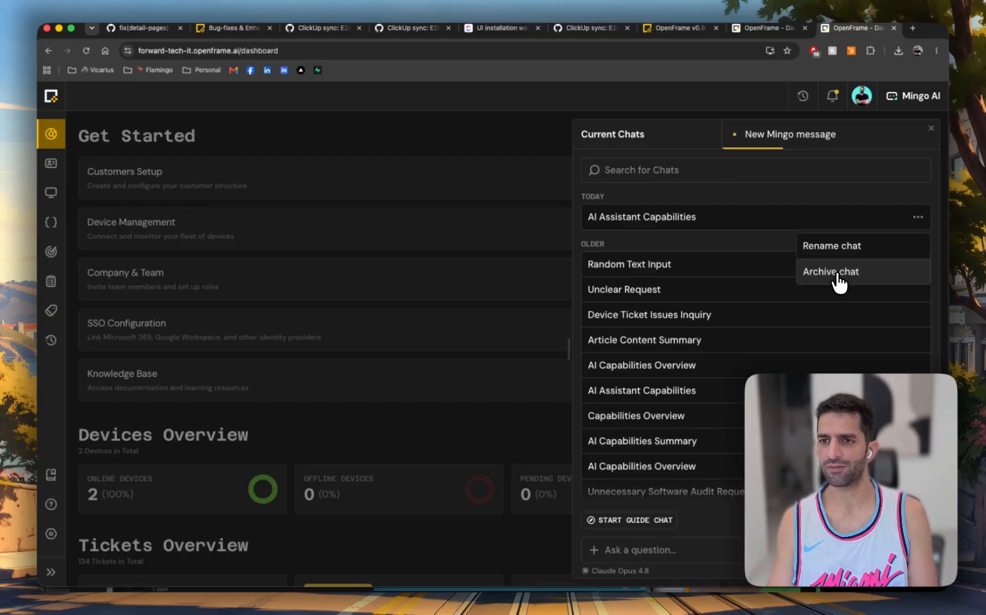
- Return to the original dashboard tab and read through Mingo's answer about its capabilities
{"action": "left_click", "coordinate": [760, 31]}
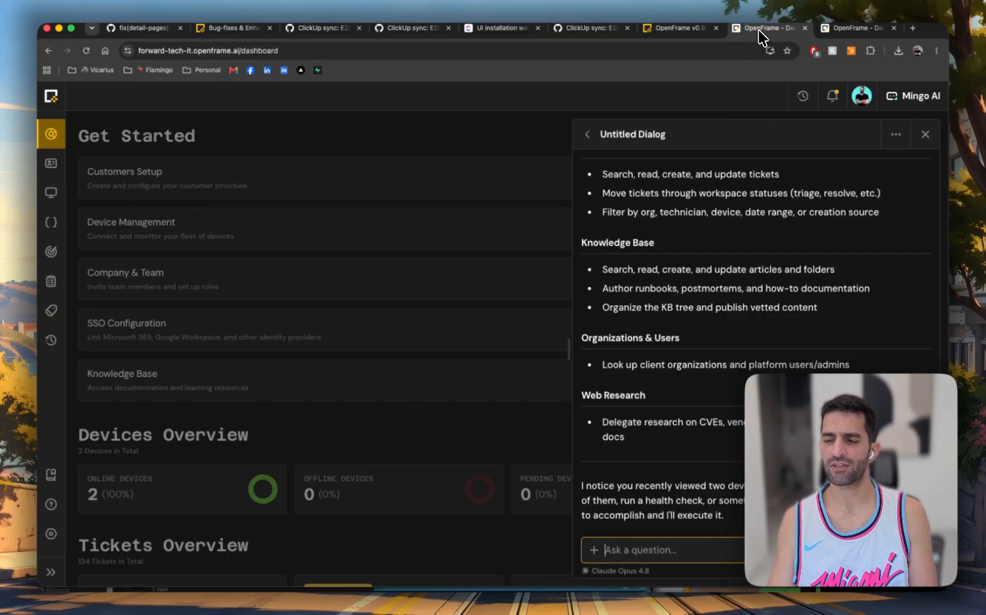
{"action": "scroll", "coordinate": [637, 364], "scroll_direction": "up", "scroll_amount": 10}
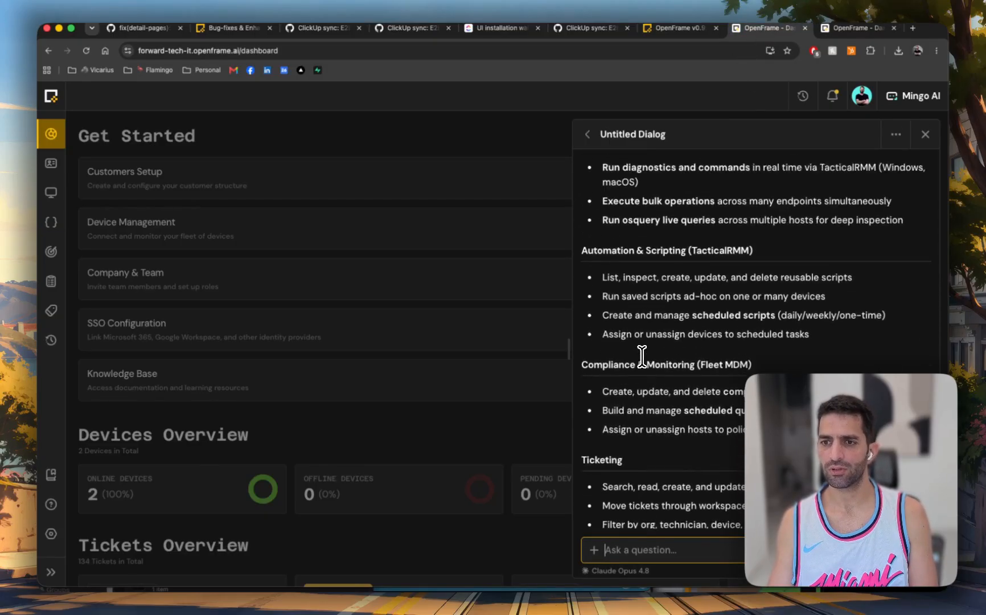
{"action": "scroll", "coordinate": [642, 356], "scroll_direction": "up", "scroll_amount": 3}
{"action": "scroll", "coordinate": [642, 356], "scroll_direction": "down", "scroll_amount": 10}
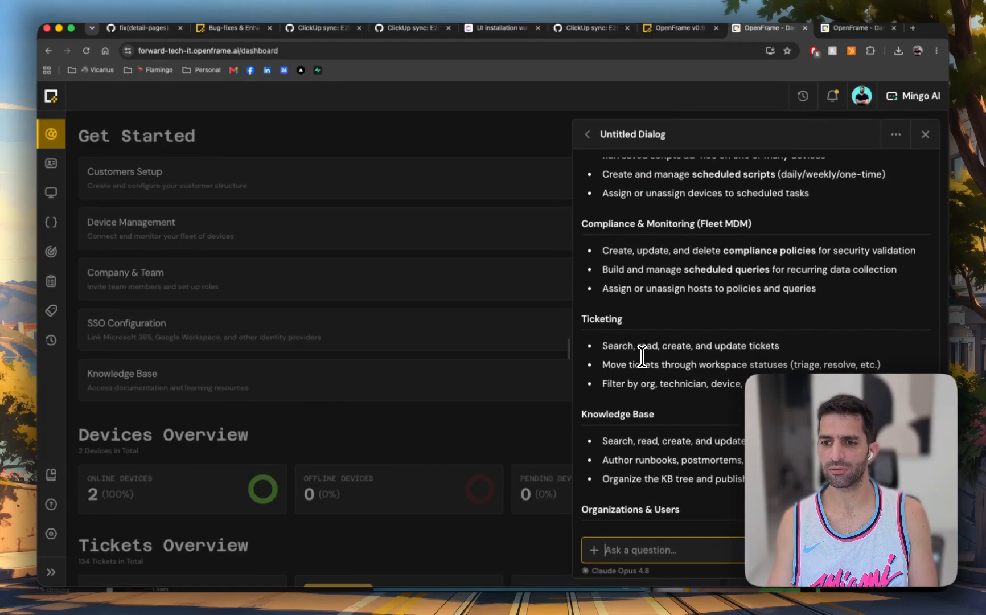
- Dismiss the Mingo chat and view the details of the macOS device in the Devices list
{"action": "left_click", "coordinate": [152, 242]}
{"action": "left_click", "coordinate": [56, 189]}
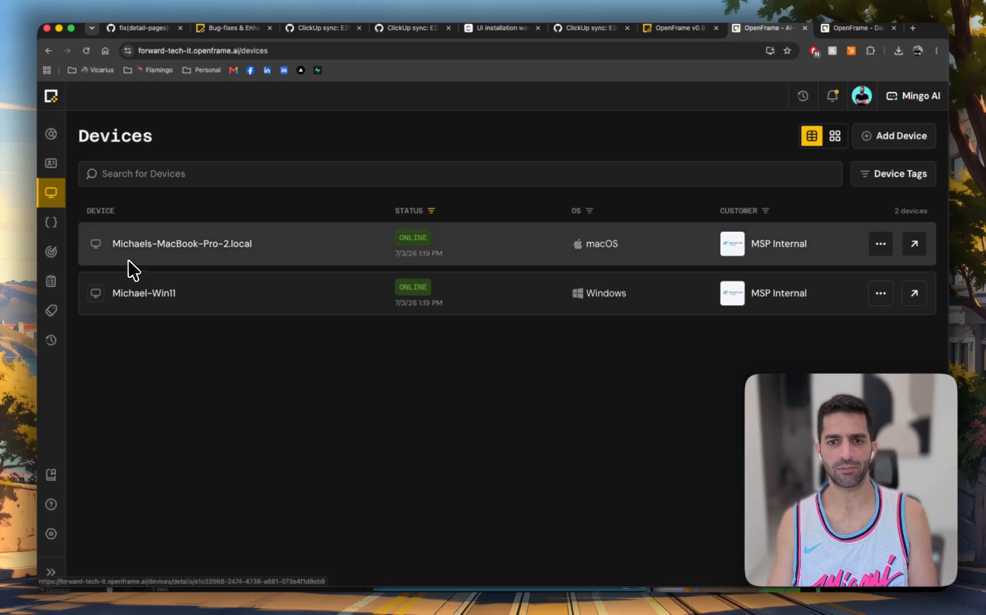
{"action": "left_click", "coordinate": [229, 251]}
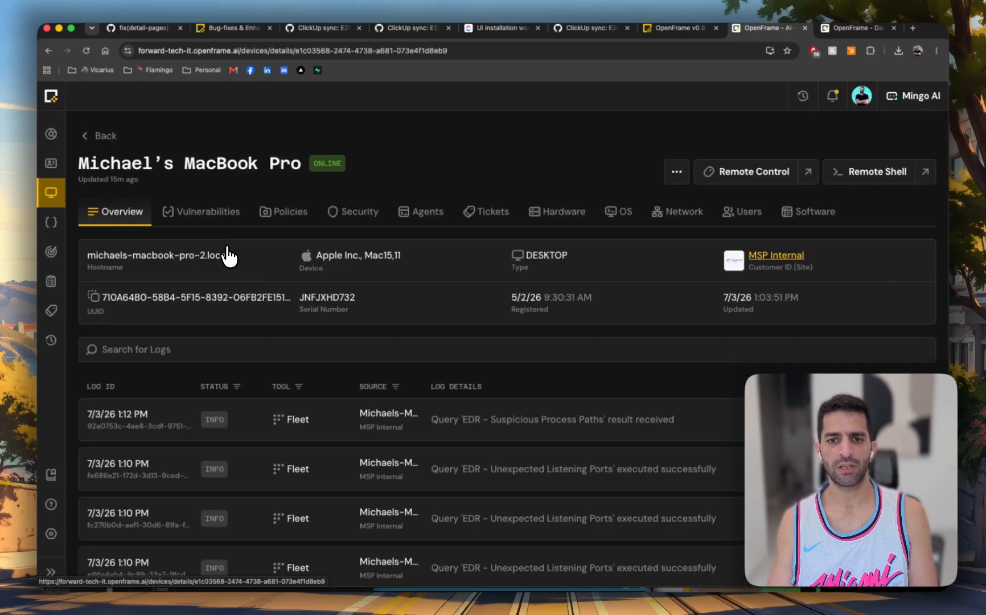
- Go to the tickets board and visit the first Tech Required ticket and the "Test Message" ticket
{"action": "left_click", "coordinate": [52, 320]}
{"action": "left_click", "coordinate": [387, 327]}
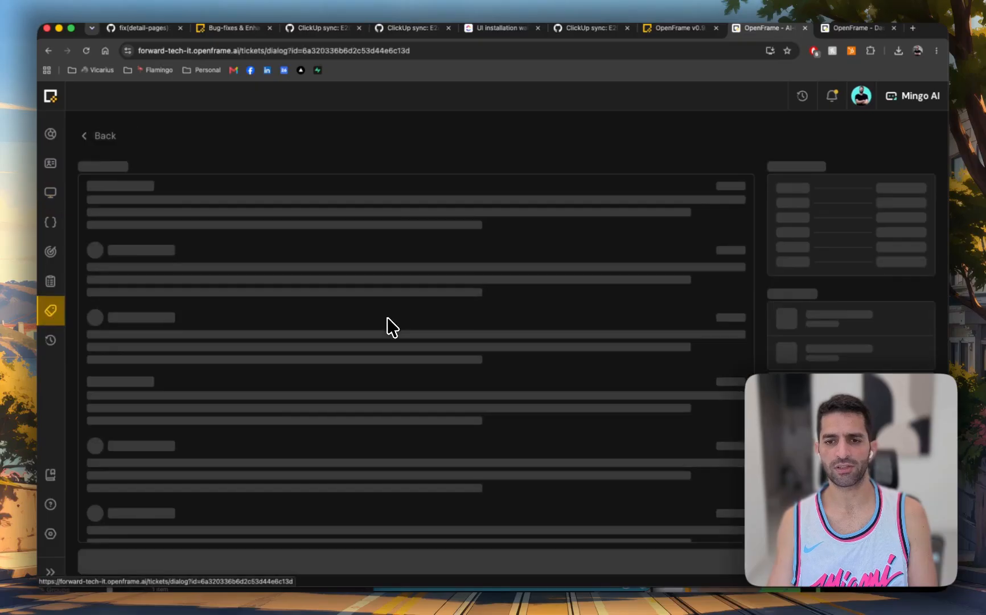
{"action": "left_click", "coordinate": [102, 136]}
{"action": "left_click", "coordinate": [179, 317]}
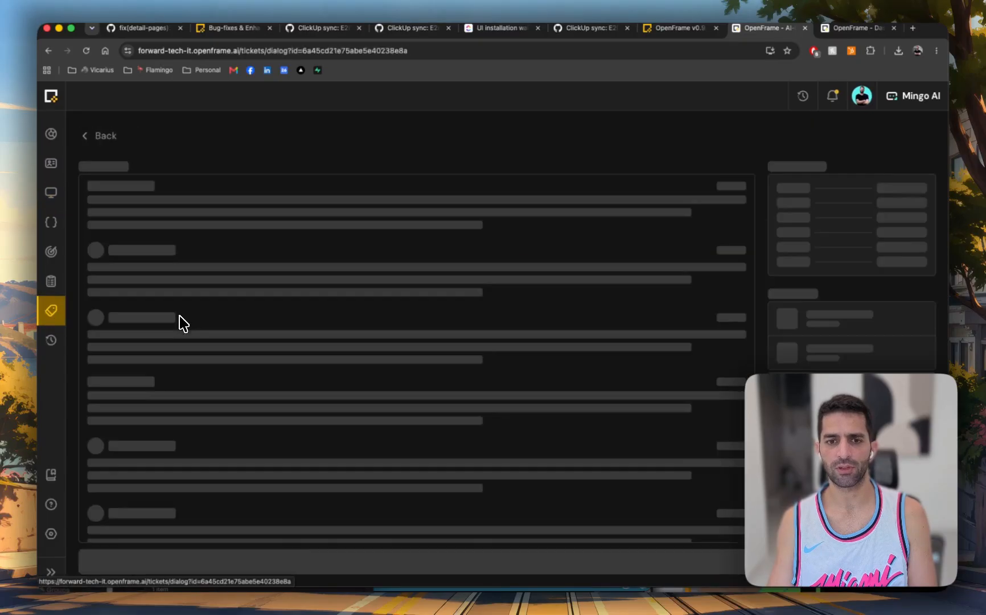
{"action": "left_click", "coordinate": [93, 132]}
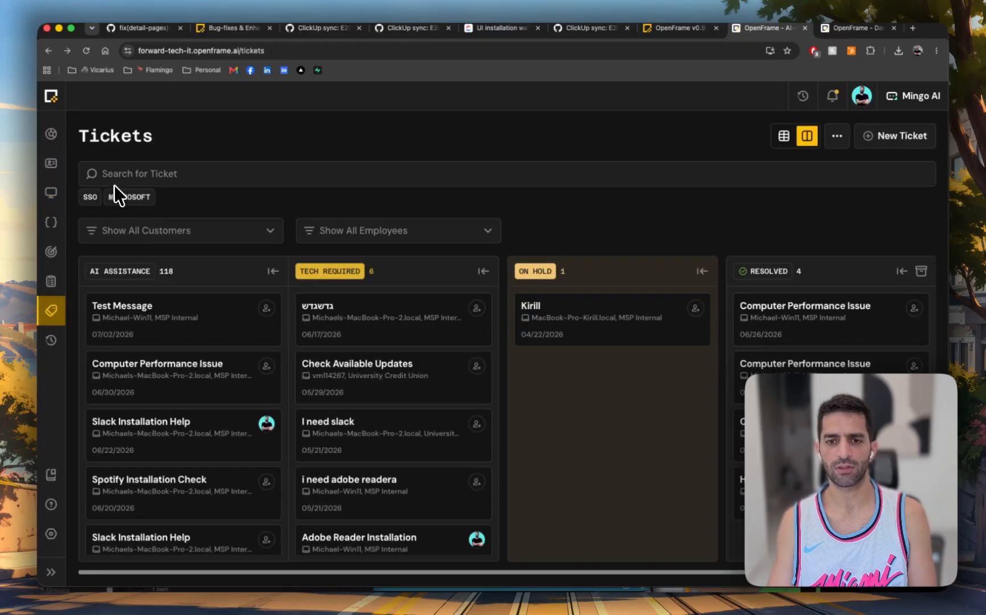
- View the Tech Required tickets "I need slack", "i need adobe readera" and "Adobe Reader Installation" one after another
{"action": "left_click", "coordinate": [386, 447]}
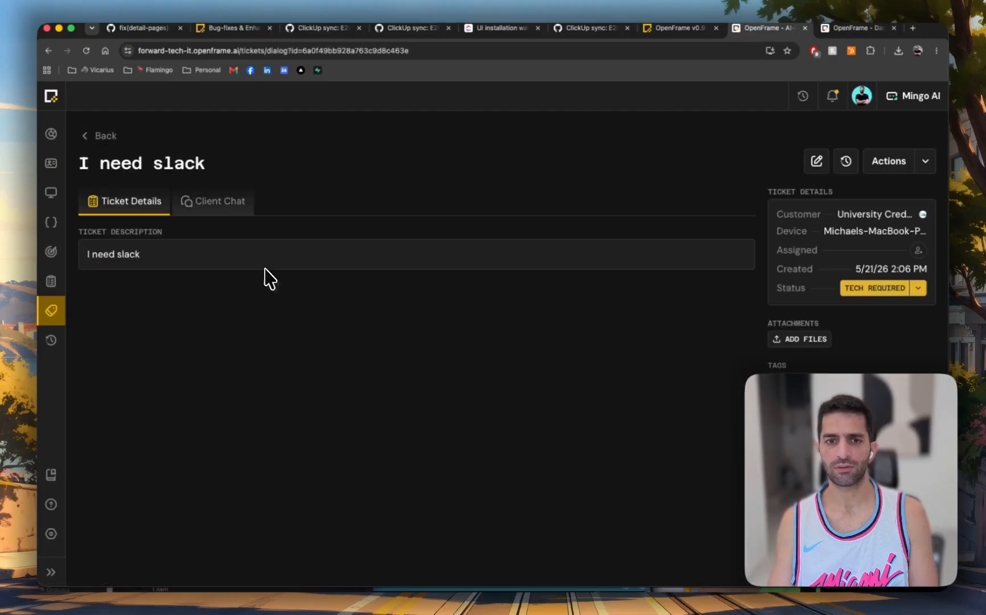
{"action": "left_click", "coordinate": [100, 136]}
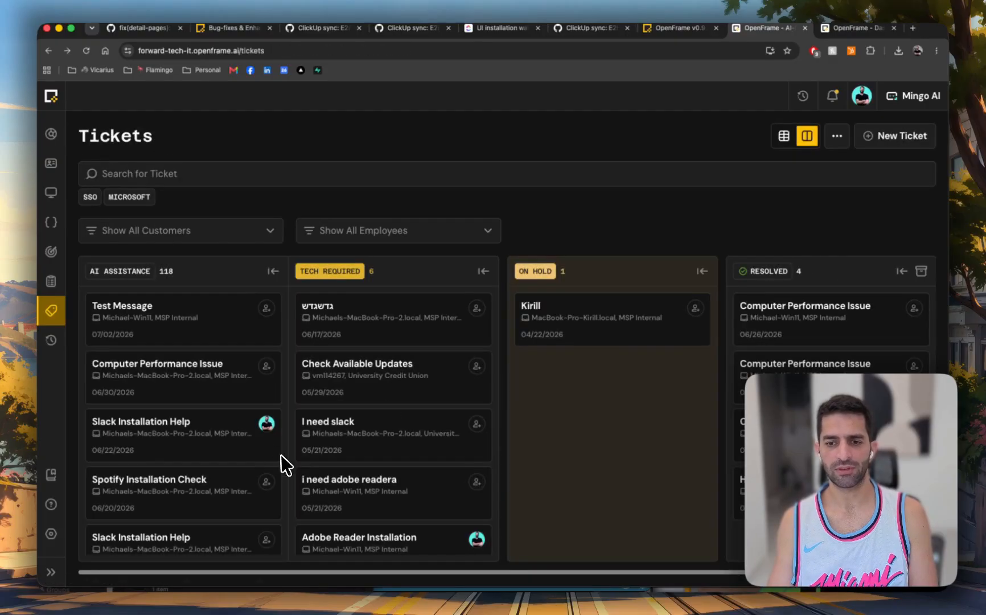
{"action": "left_click", "coordinate": [333, 496]}
{"action": "left_click", "coordinate": [100, 136]}
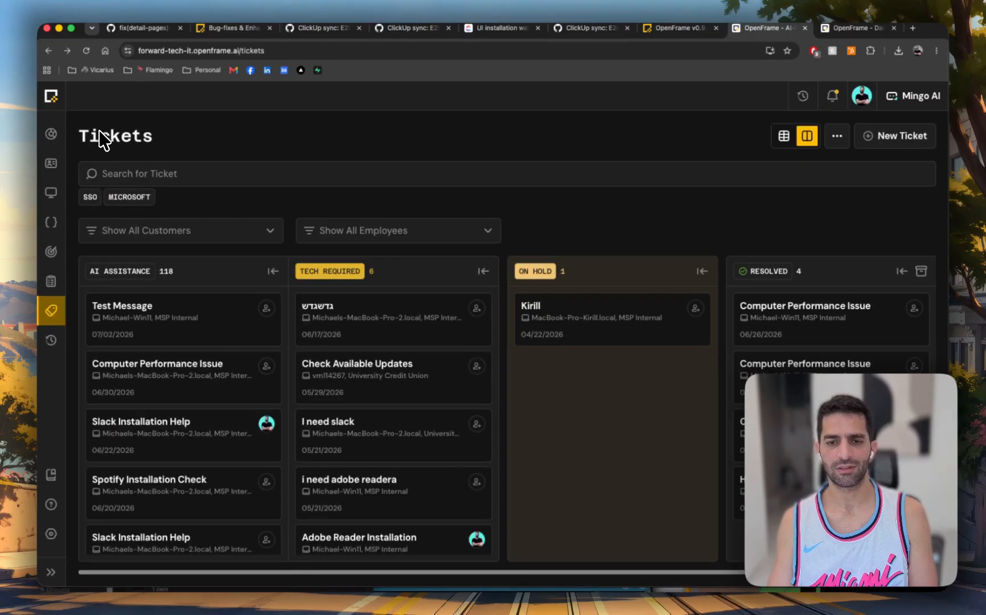
{"action": "scroll", "coordinate": [363, 438], "scroll_direction": "down", "scroll_amount": 3}
{"action": "left_click", "coordinate": [376, 462]}
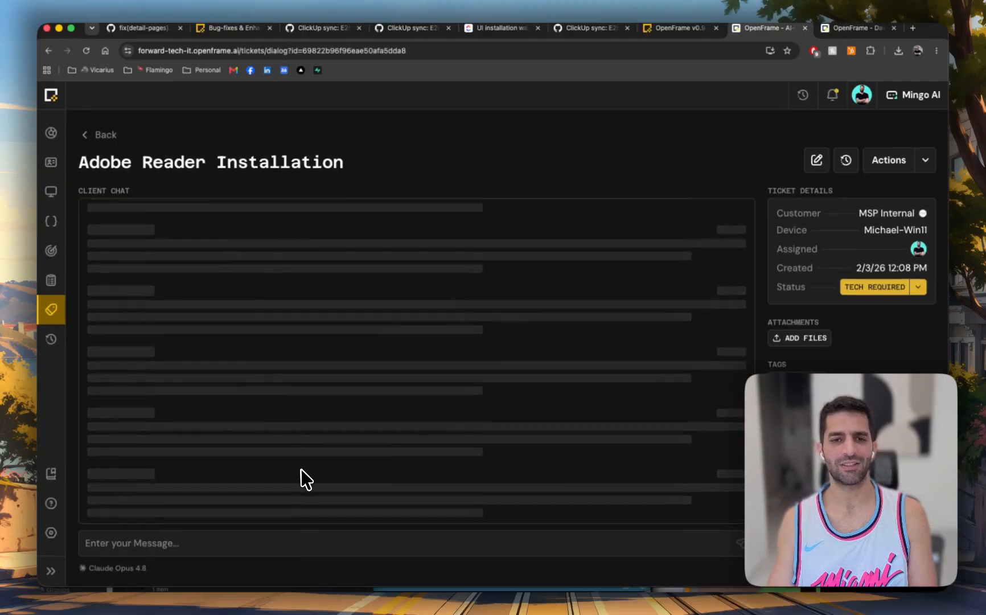
{"action": "left_click", "coordinate": [106, 138]}
- Open the "Spotify Installation Check" ticket and review its client chat with Fae
{"action": "left_click", "coordinate": [165, 499]}
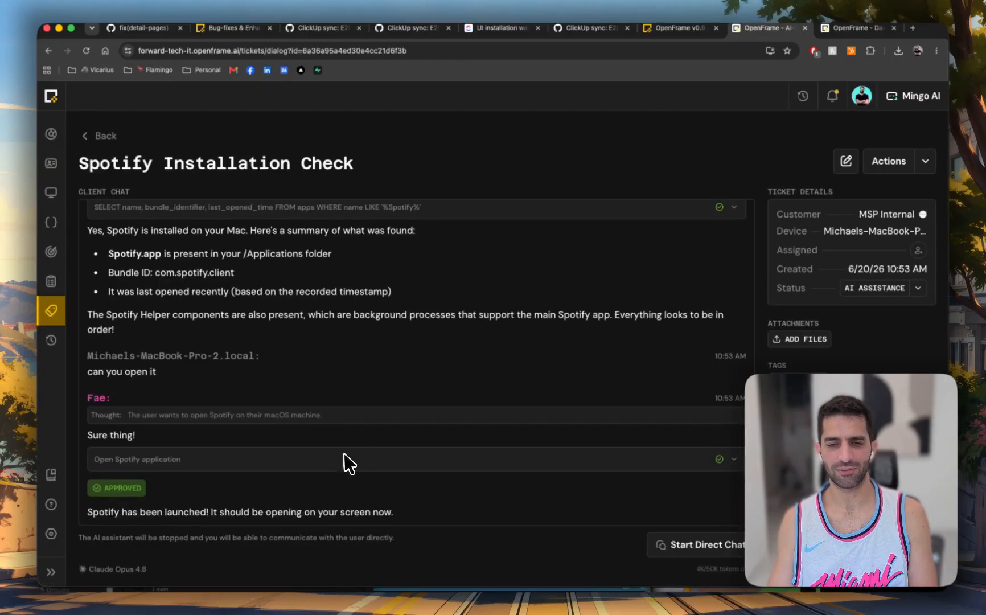
{"action": "scroll", "coordinate": [482, 275], "scroll_direction": "up", "scroll_amount": 5}
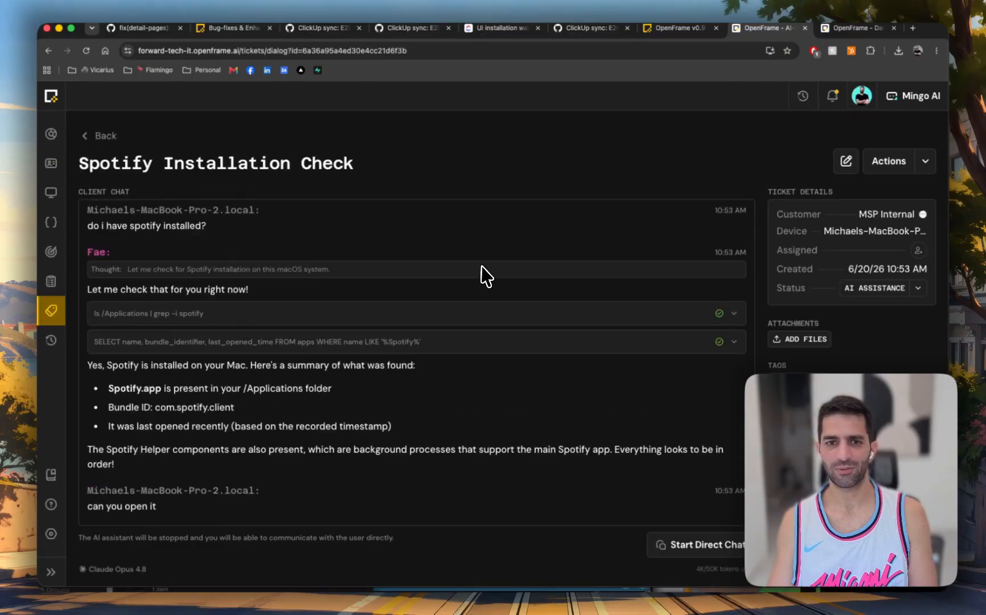
{"action": "scroll", "coordinate": [463, 293], "scroll_direction": "down", "scroll_amount": 5}
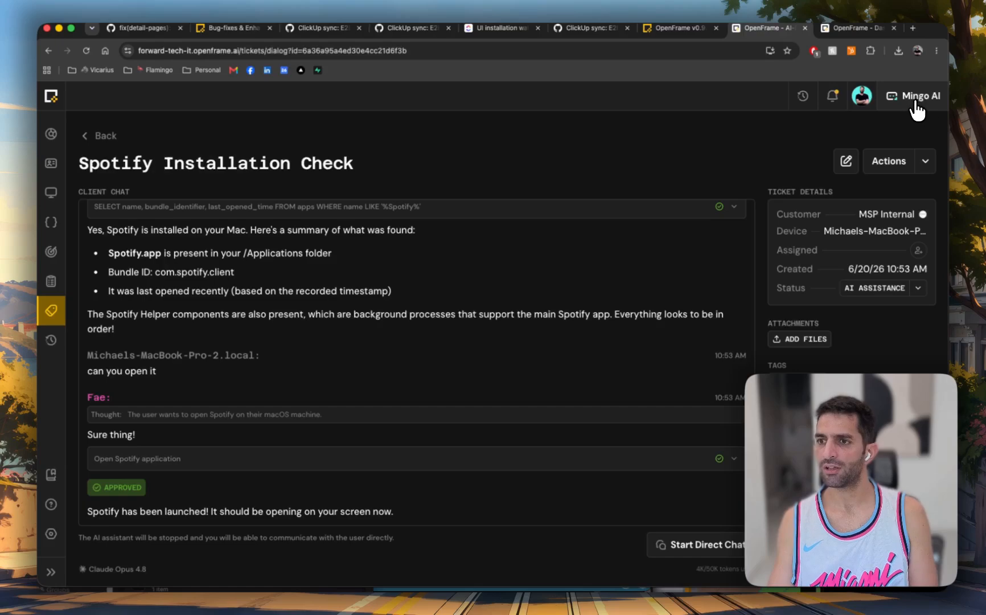
- Bring up Mingo AI on this ticket, highlight the "Spotify Installation Check" page context, and view its explanation
{"action": "left_click", "coordinate": [917, 98]}
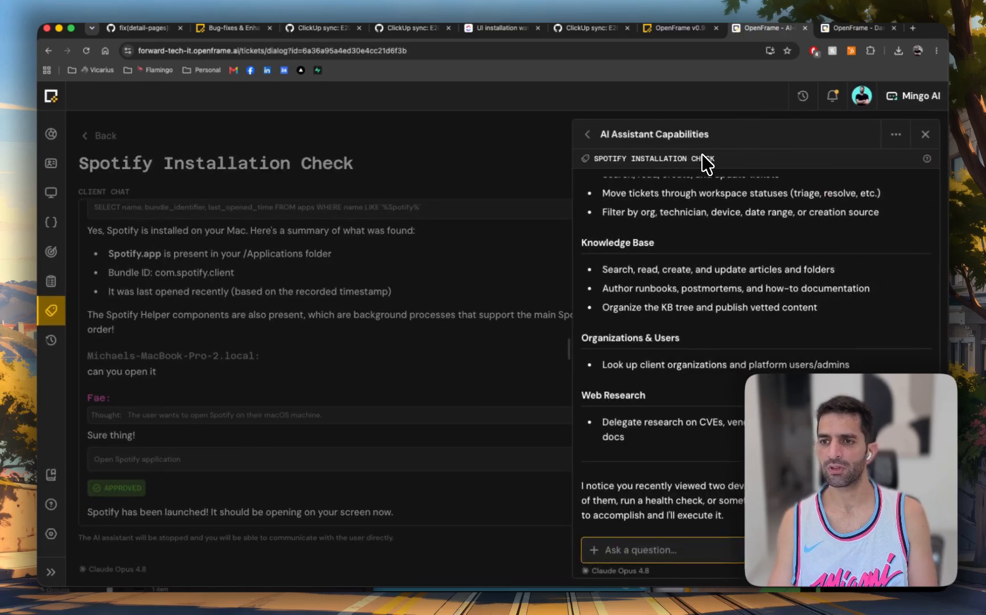
{"action": "left_click_drag", "start_coordinate": [714, 158], "coordinate": [654, 158]}
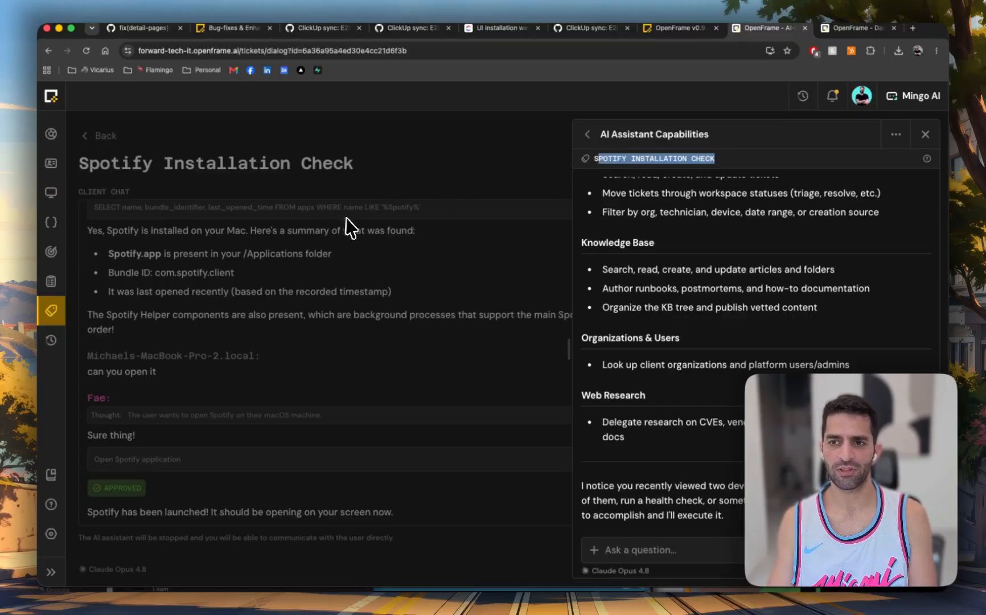
{"action": "double_click", "coordinate": [636, 160]}
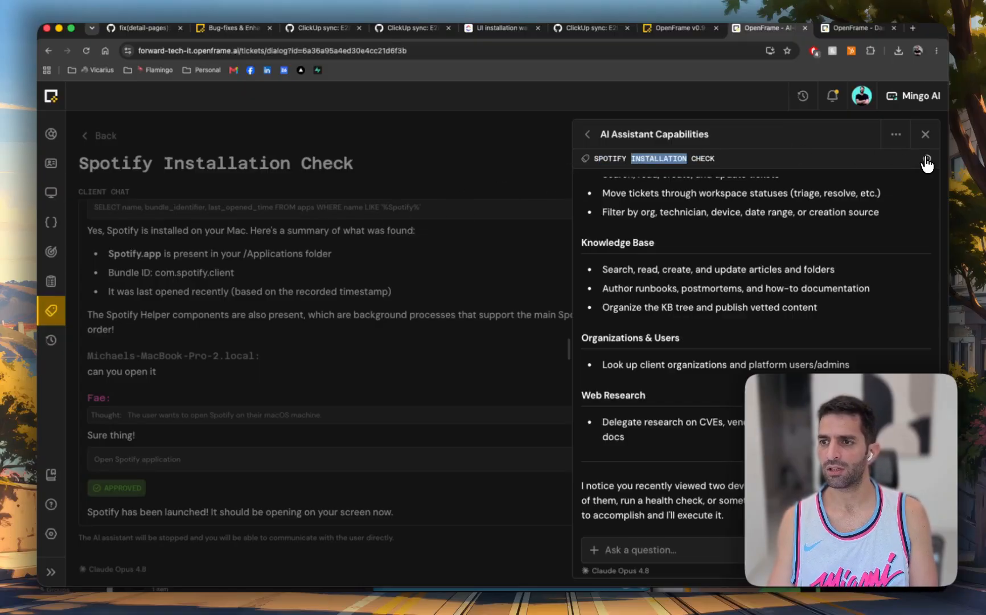
{"action": "mouse_move", "coordinate": [927, 165]}
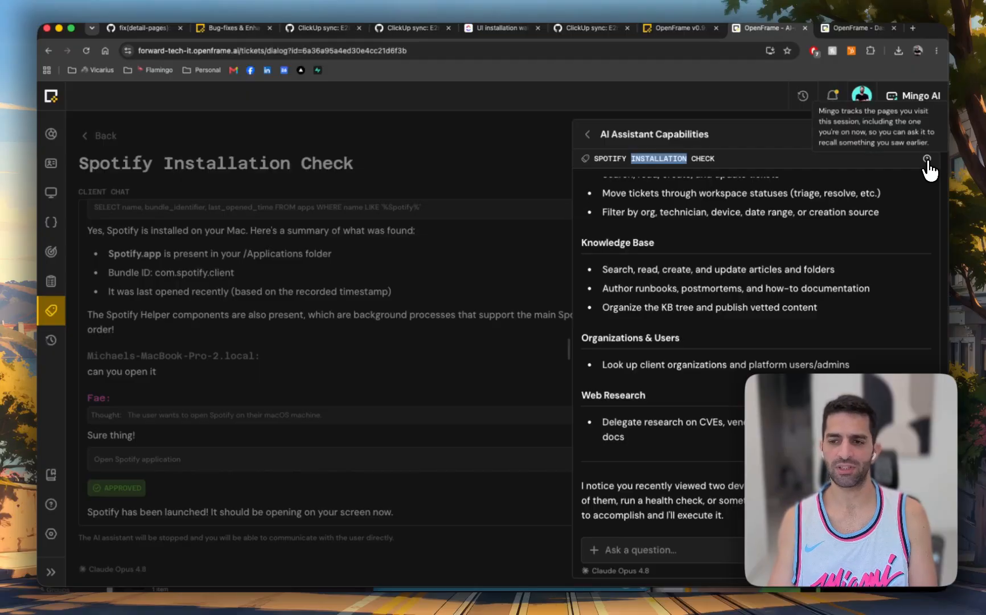
- Ask Mingo "what is this ticket about" in the current chat
{"action": "left_click", "coordinate": [672, 552]}
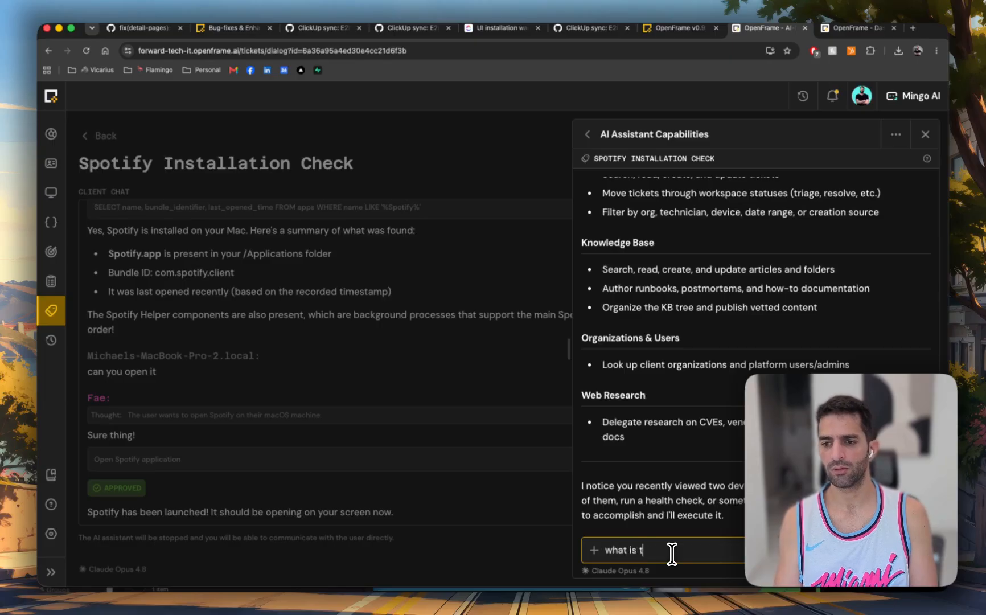
{"action": "type", "text": "what is this ticket abou"}
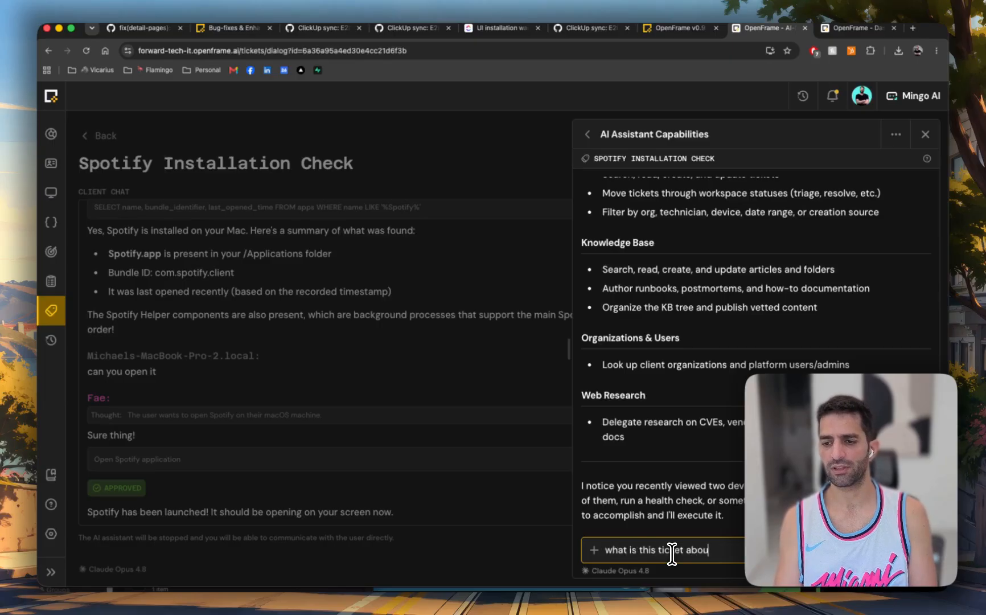
{"action": "type", "text": "t"}
{"action": "key", "text": "Return"}
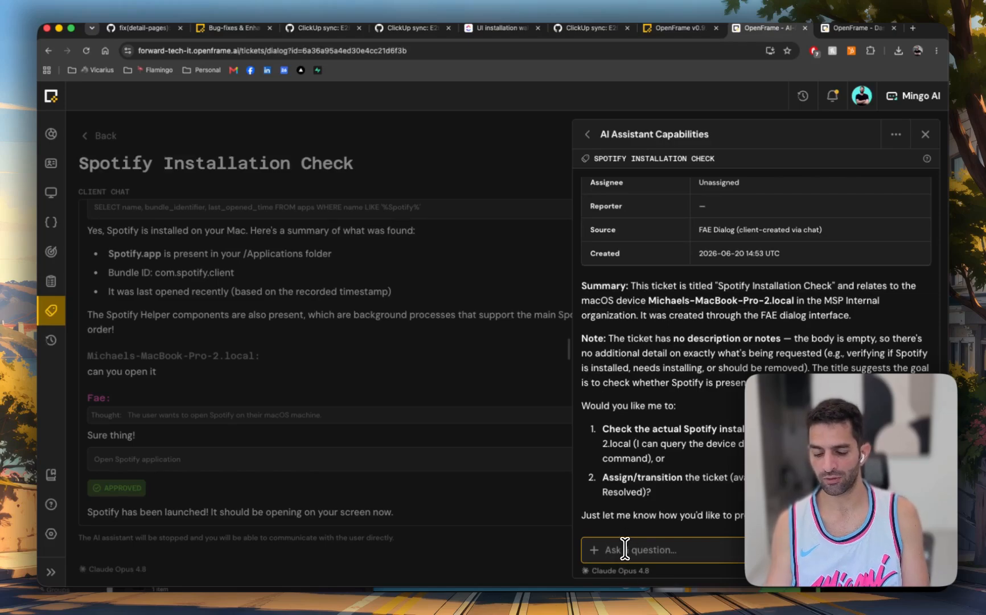
- View the entity types that can be attached as context to a Mingo question, from Device to Query
{"action": "type", "text": "@"}
{"action": "key", "text": "BackSpace"}
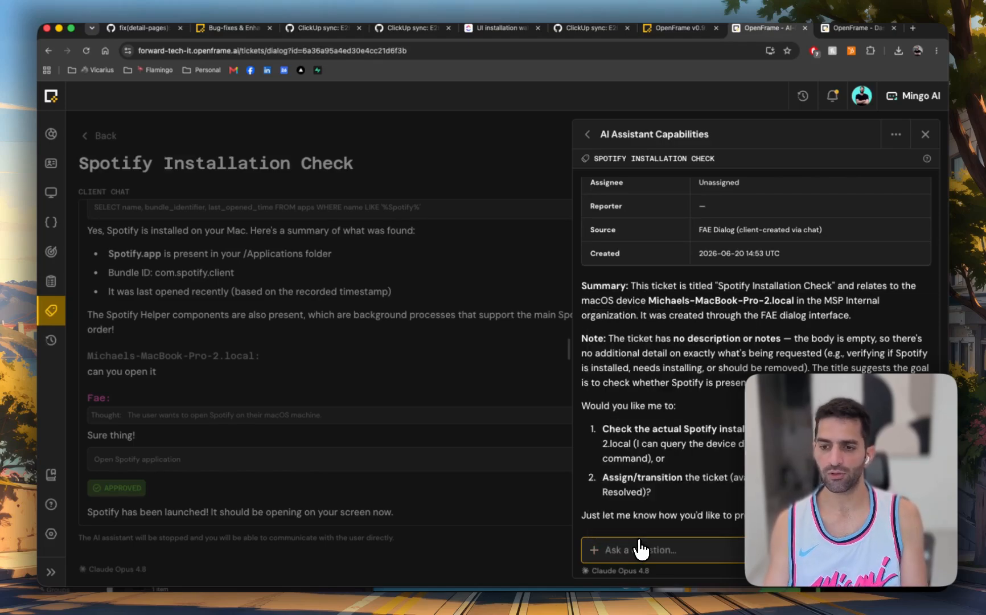
{"action": "left_click", "coordinate": [592, 549]}
{"action": "left_click", "coordinate": [618, 528]}
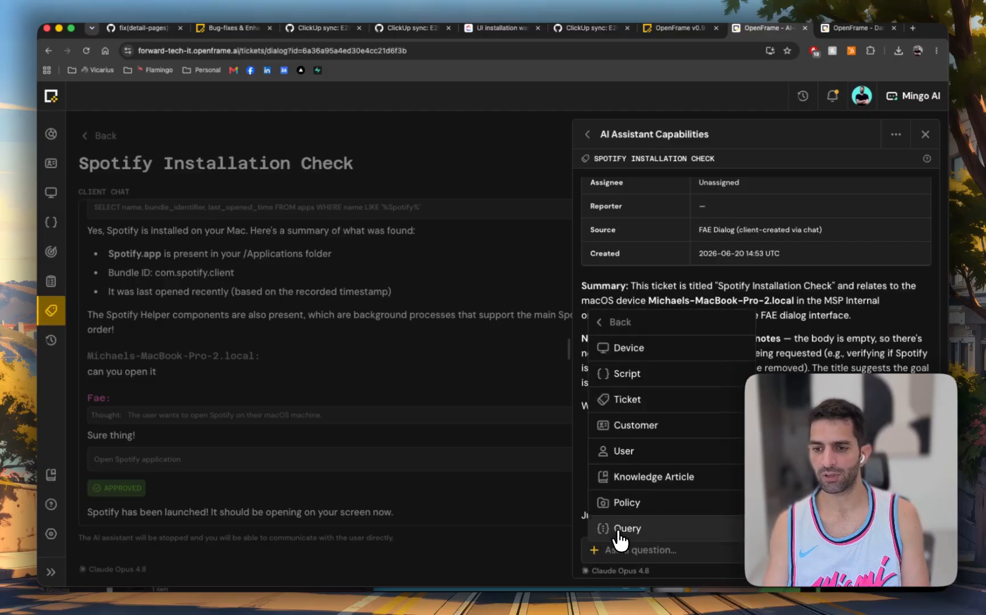
{"action": "left_click", "coordinate": [637, 550]}
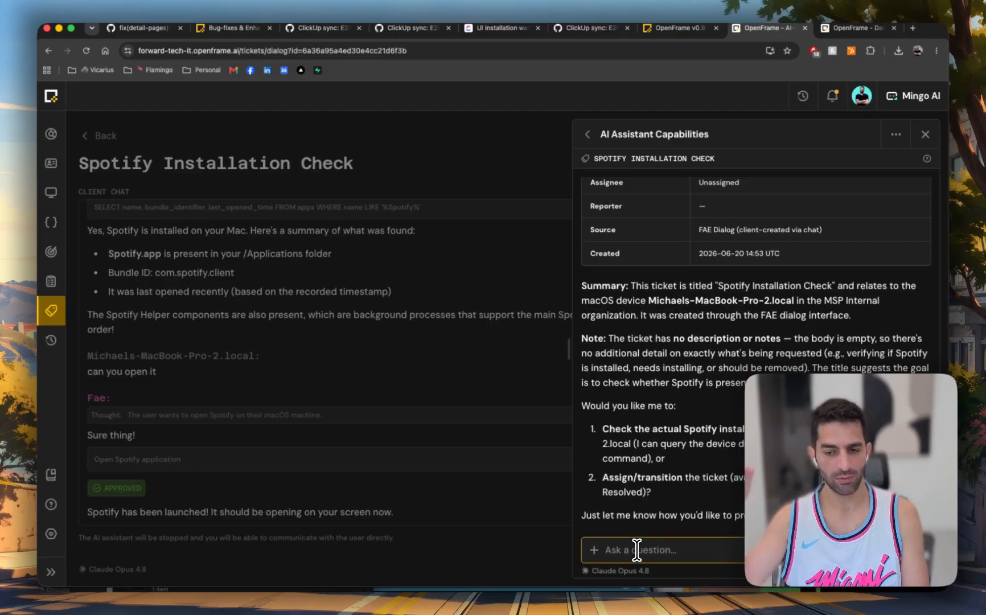
- Mention the device Michael-Win11 in the Mingo chat and ask whether the ticket is related to this device
{"action": "type", "text": "@"}
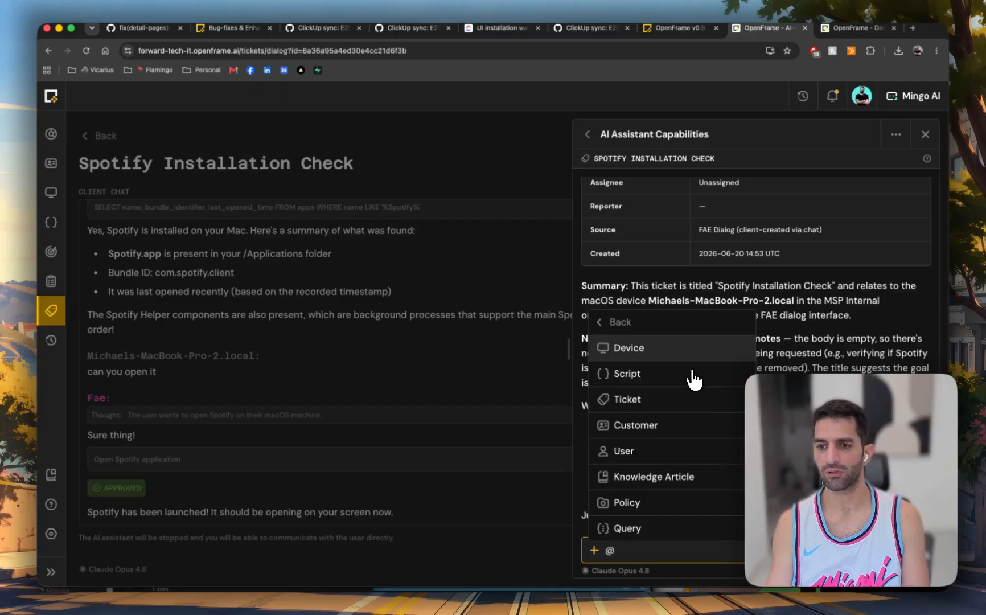
{"action": "left_click", "coordinate": [649, 348]}
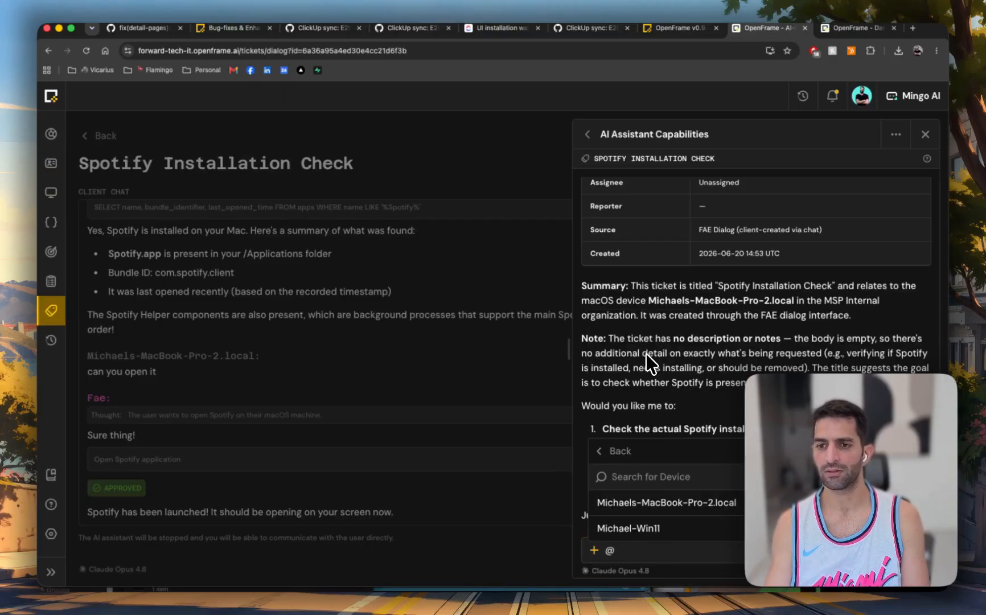
{"action": "left_click", "coordinate": [648, 528]}
{"action": "type", "text": "is tthe t"}
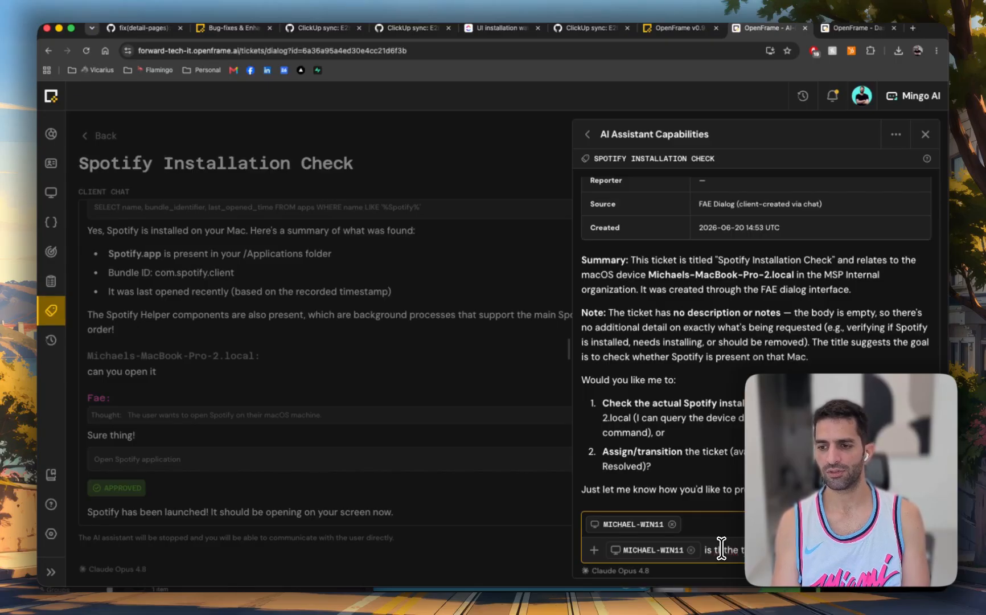
{"action": "key", "text": "Return"}
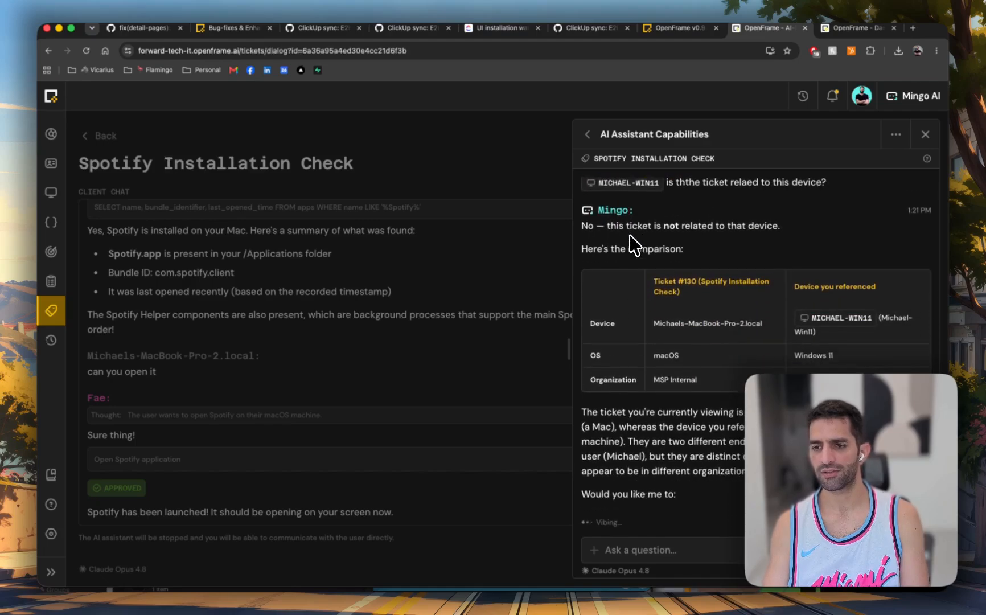
{"action": "scroll", "coordinate": [674, 458], "scroll_direction": "up", "scroll_amount": 3}
{"action": "scroll", "coordinate": [646, 387], "scroll_direction": "down", "scroll_amount": 6}
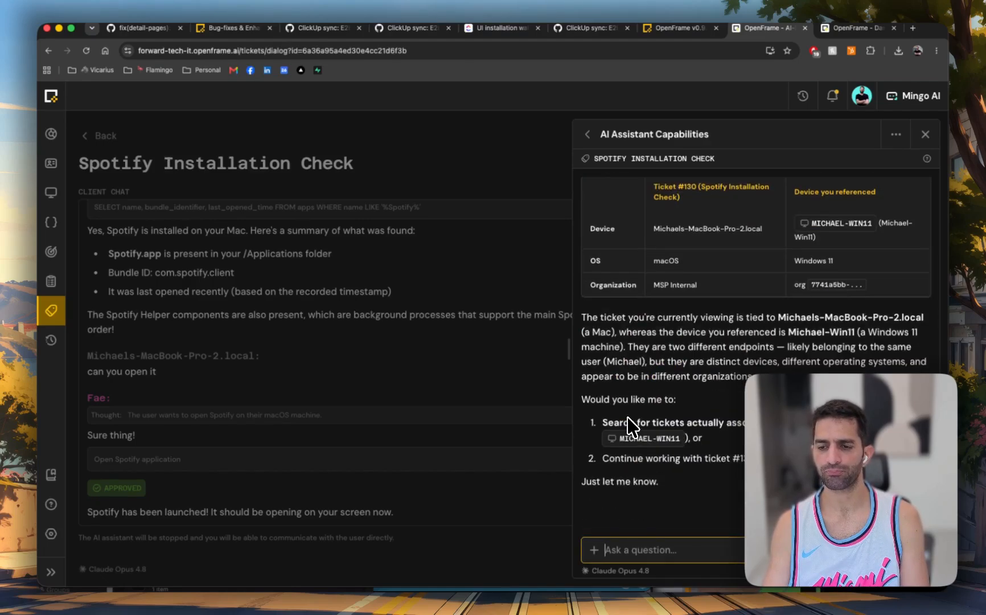
{"action": "scroll", "coordinate": [632, 418], "scroll_direction": "up", "scroll_amount": 3}
{"action": "scroll", "coordinate": [638, 400], "scroll_direction": "down", "scroll_amount": 3}
{"action": "left_click", "coordinate": [644, 470]}
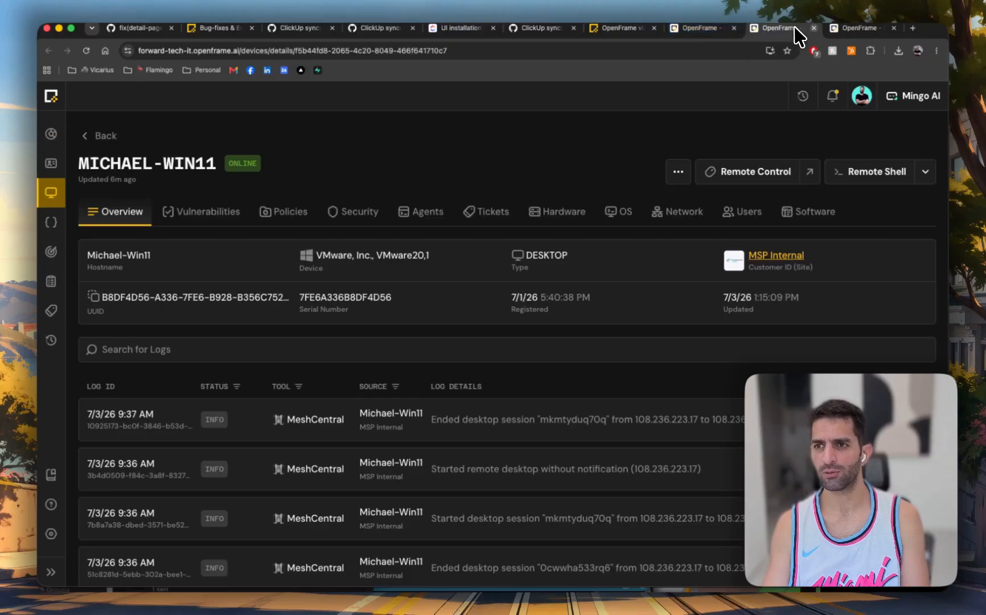
{"action": "left_click", "coordinate": [814, 28]}
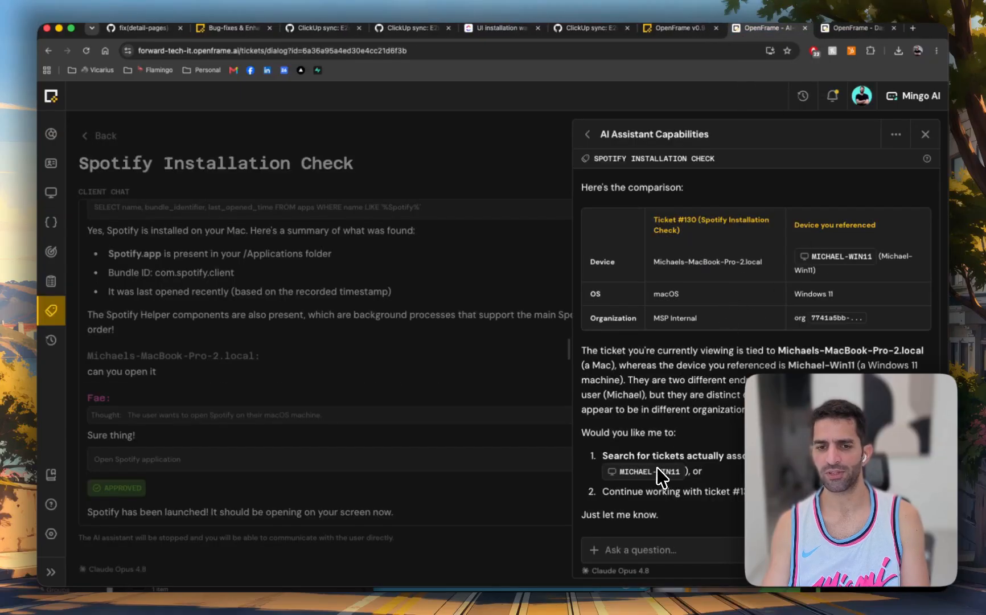
- Close and reopen the Mingo sidebar over the Spotify ticket, review the comparison reply again, and dismiss the sidebar
{"action": "left_click", "coordinate": [216, 373]}
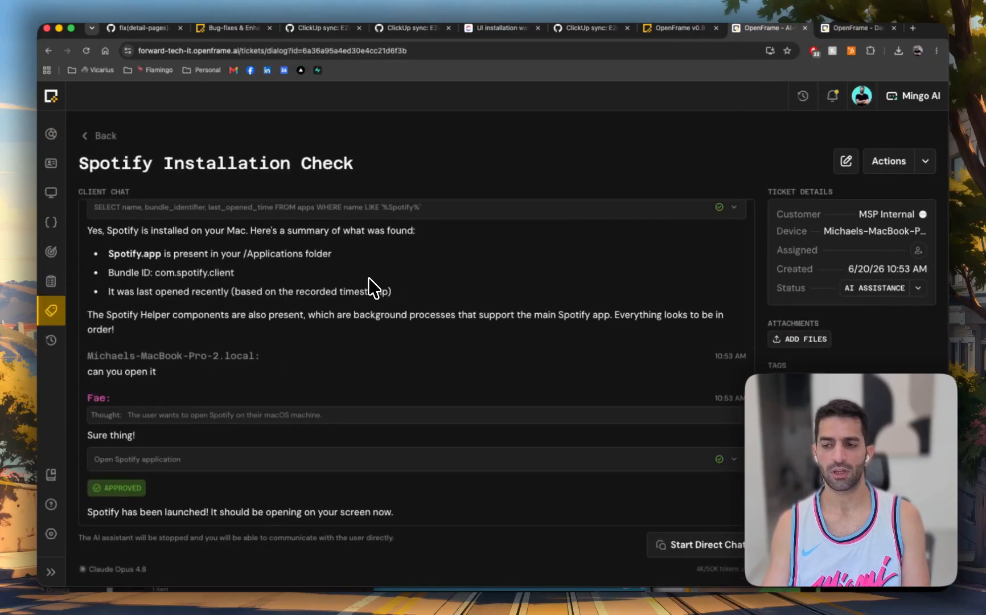
{"action": "left_click", "coordinate": [891, 95]}
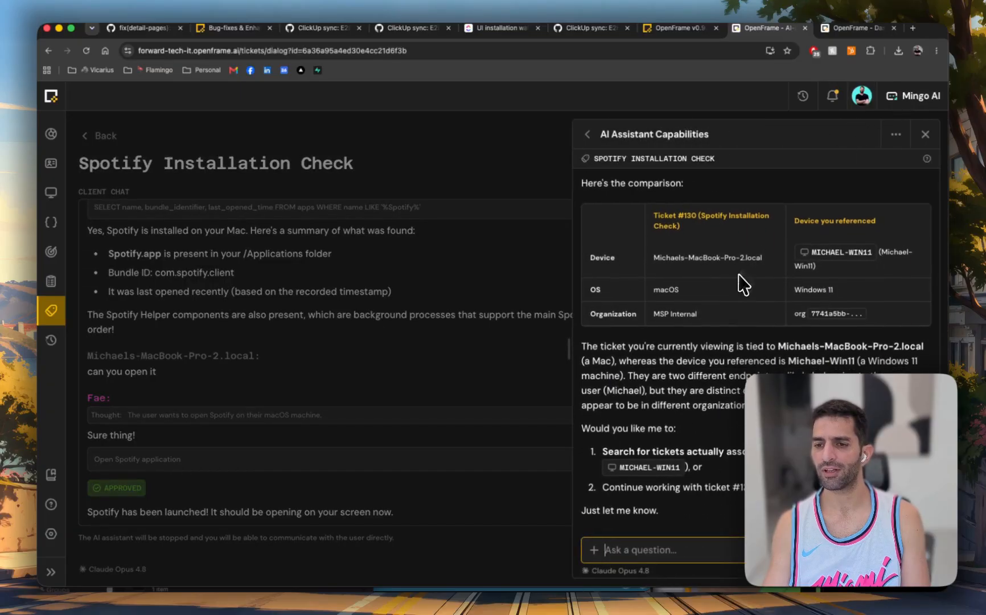
{"action": "scroll", "coordinate": [696, 336], "scroll_direction": "up", "scroll_amount": 3}
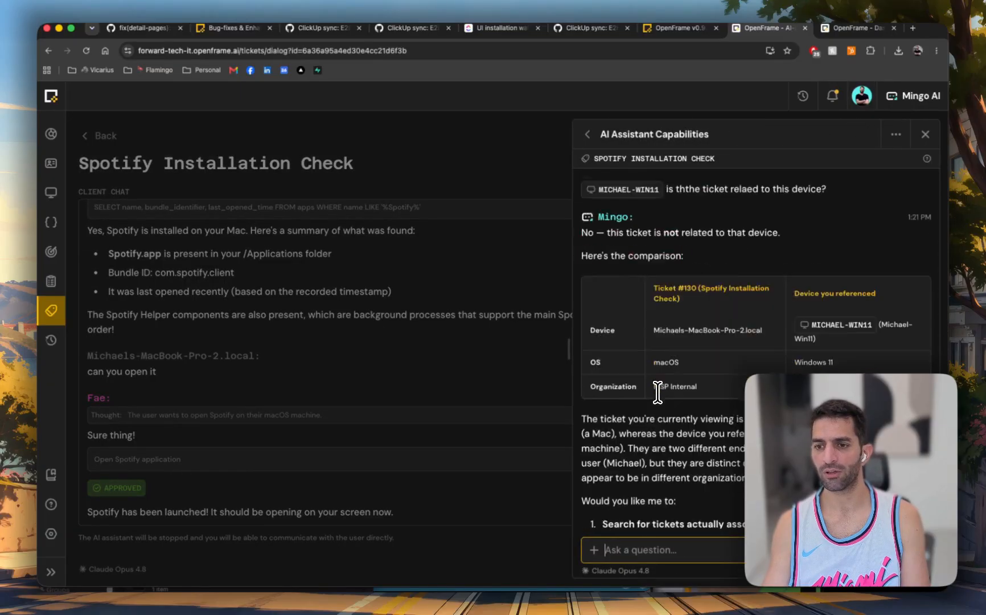
{"action": "scroll", "coordinate": [658, 392], "scroll_direction": "down", "scroll_amount": 3}
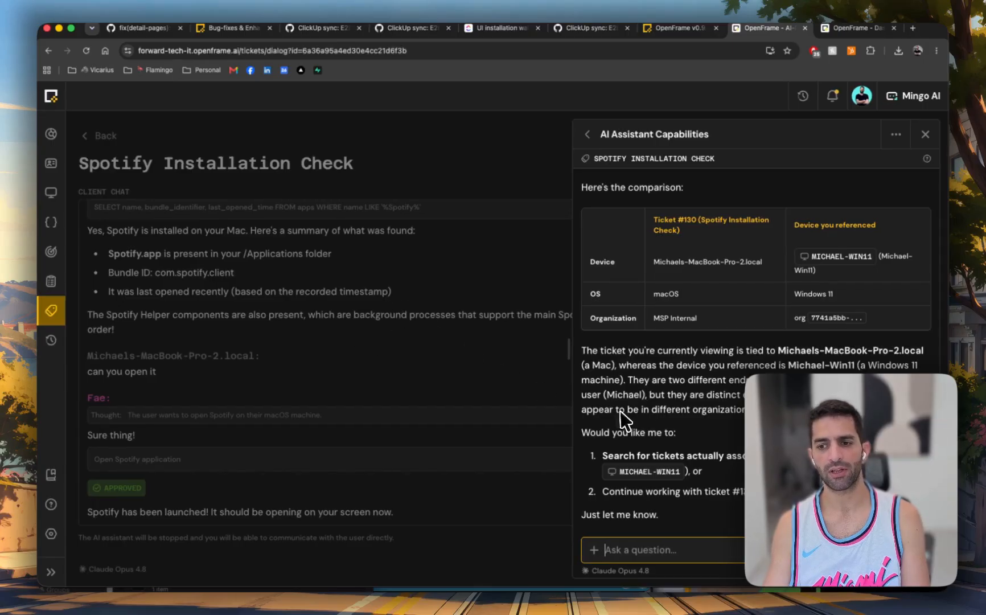
{"action": "left_click", "coordinate": [406, 238]}
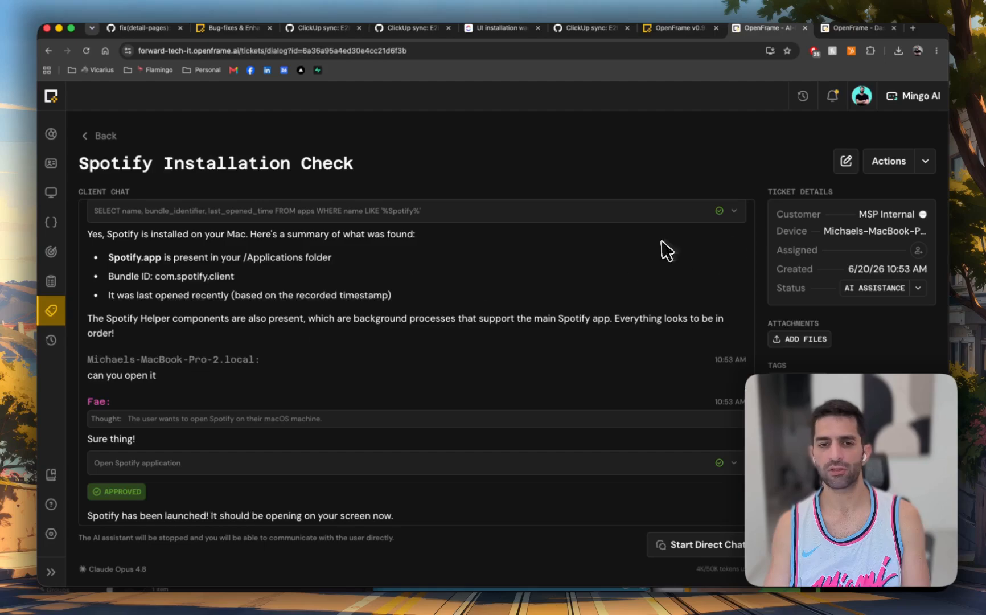
- View the Logs page, followed by the dashboard with its onboarding checklist and overview sections
{"action": "left_click", "coordinate": [46, 280]}
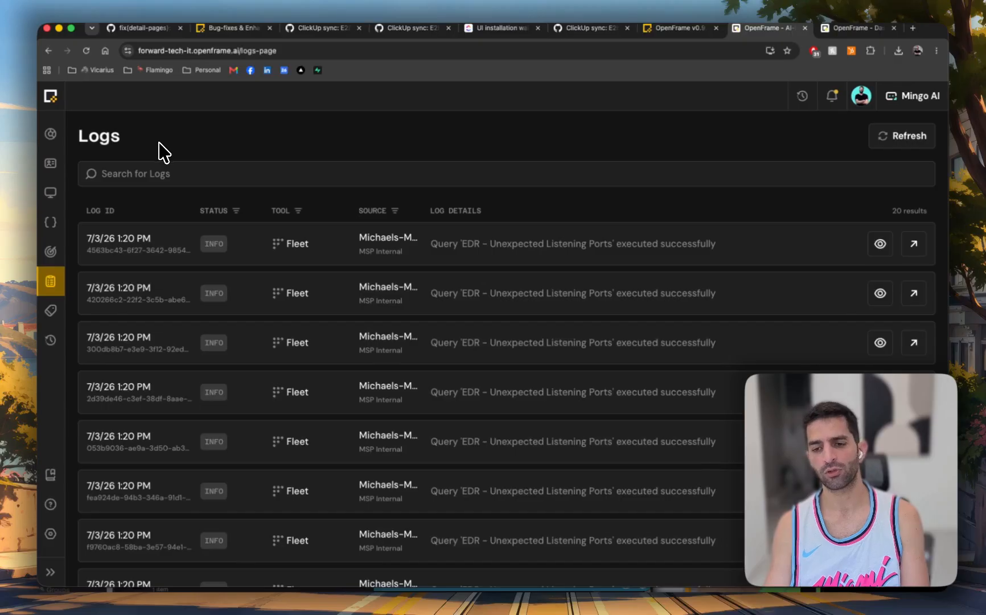
{"action": "scroll", "coordinate": [185, 315], "scroll_direction": "down", "scroll_amount": 1}
{"action": "scroll", "coordinate": [169, 328], "scroll_direction": "up", "scroll_amount": 2}
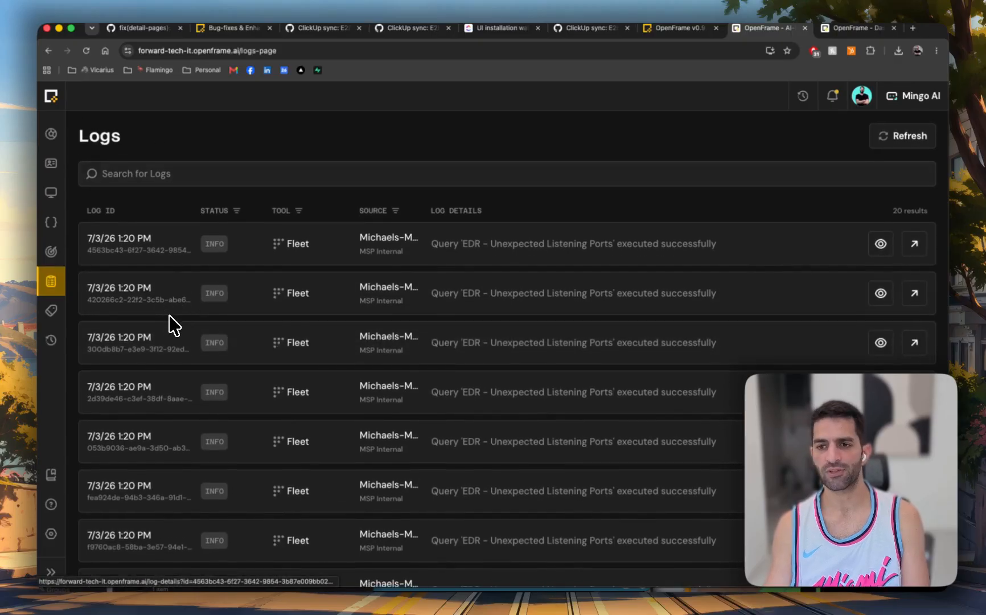
{"action": "left_click", "coordinate": [51, 142]}
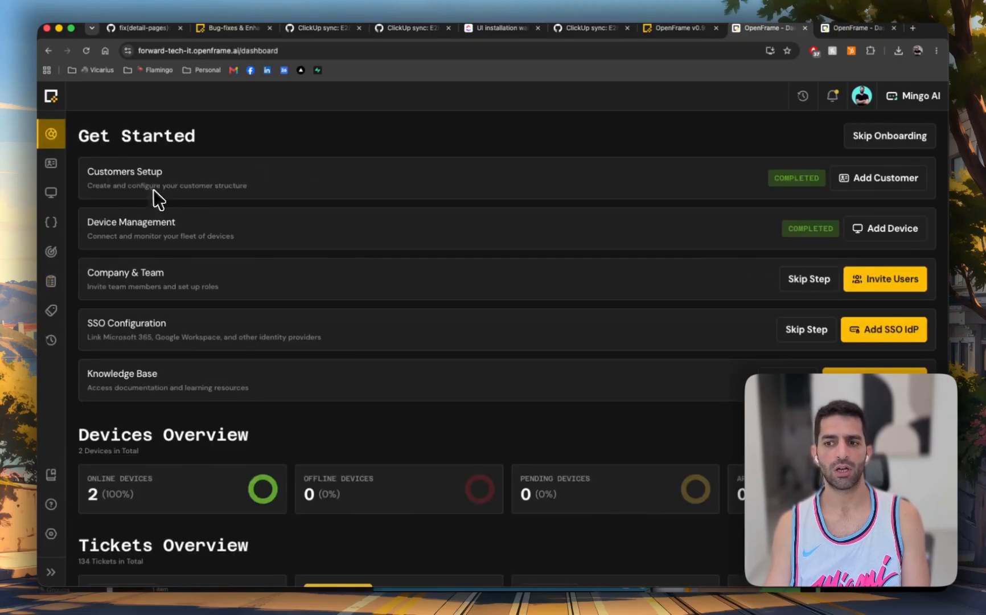
{"action": "scroll", "coordinate": [388, 386], "scroll_direction": "down", "scroll_amount": 5}
{"action": "scroll", "coordinate": [407, 416], "scroll_direction": "up", "scroll_amount": 6}
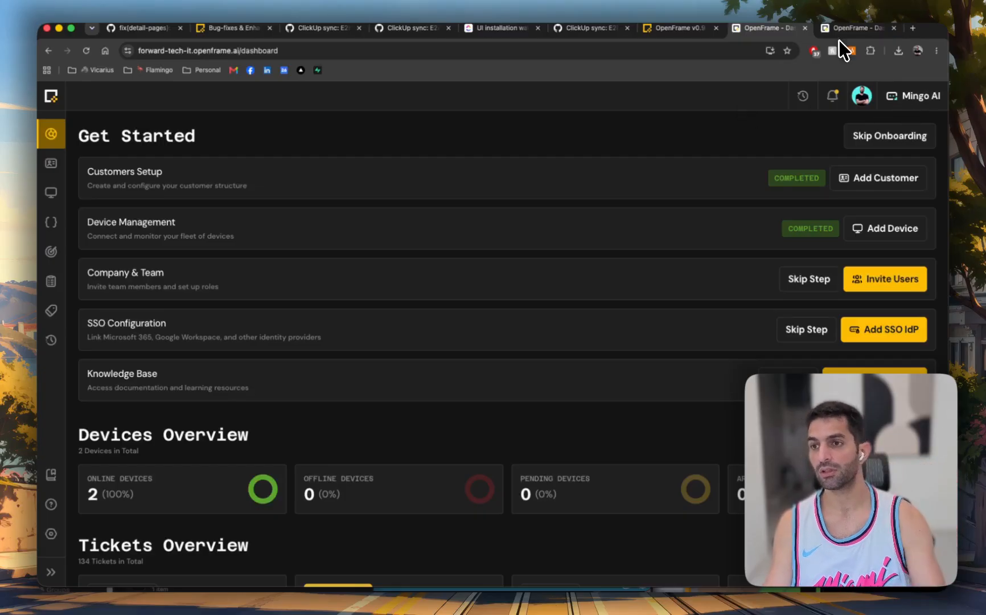
- In the v0.9.52 release notes, highlight the "Mingo AI Sidebar, Expanded Content Generation & More APIs" and "Fae Customization Per Client" headings
{"action": "left_click", "coordinate": [672, 30]}
{"action": "left_click_drag", "start_coordinate": [97, 303], "coordinate": [168, 307]}
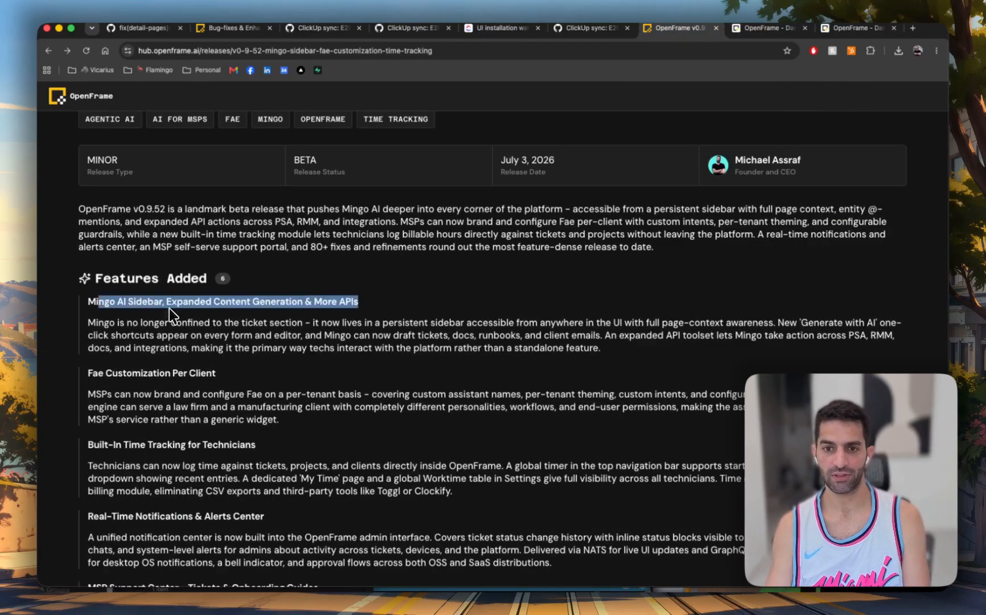
{"action": "left_click", "coordinate": [169, 308]}
{"action": "left_click_drag", "start_coordinate": [303, 304], "coordinate": [210, 302]}
{"action": "left_click", "coordinate": [311, 305]}
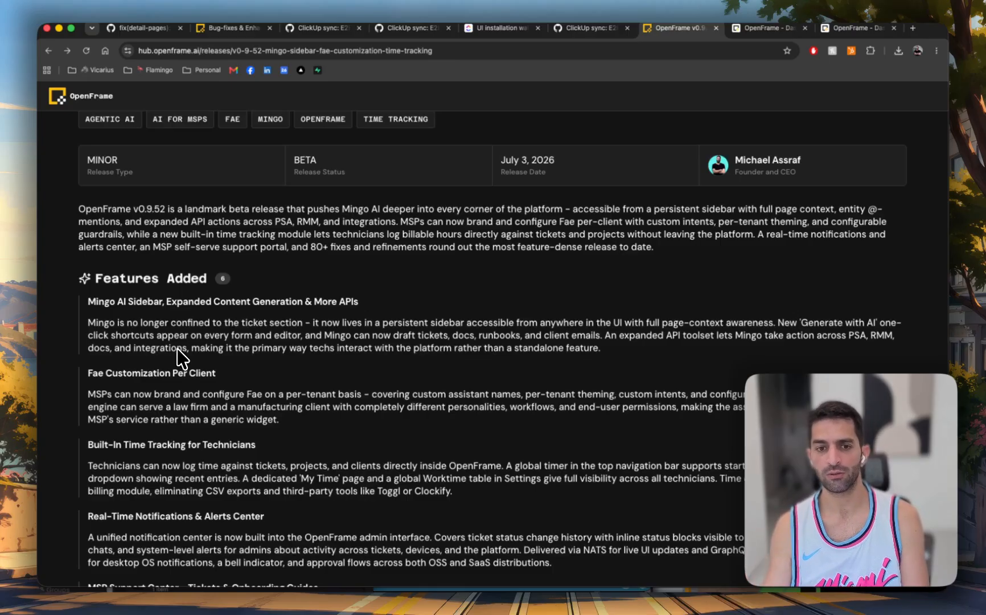
{"action": "scroll", "coordinate": [181, 359], "scroll_direction": "down", "scroll_amount": 4}
{"action": "left_click_drag", "start_coordinate": [87, 276], "coordinate": [231, 284]}
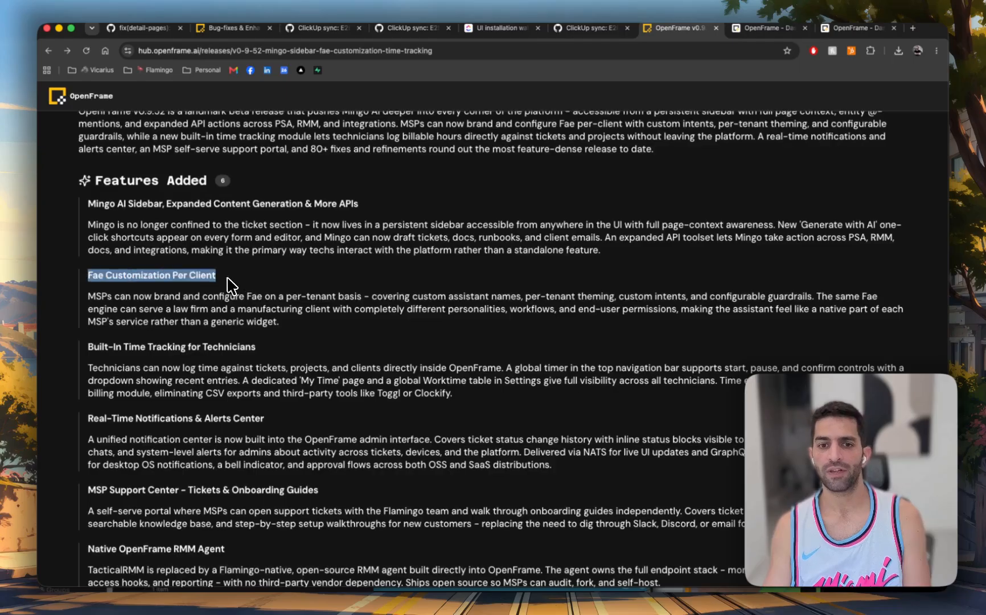
- Return to the OpenFrame dashboard, dismiss the Mingo chat list, and open AI Settings & Guardrails to view the Customer AI Assistant configuration
{"action": "left_click", "coordinate": [820, 29]}
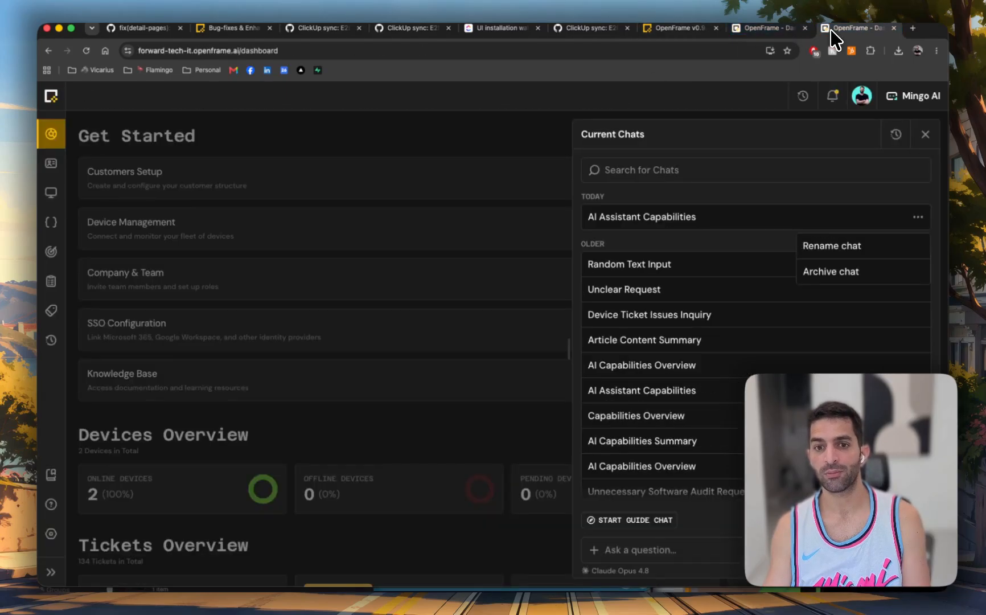
{"action": "left_click", "coordinate": [925, 134]}
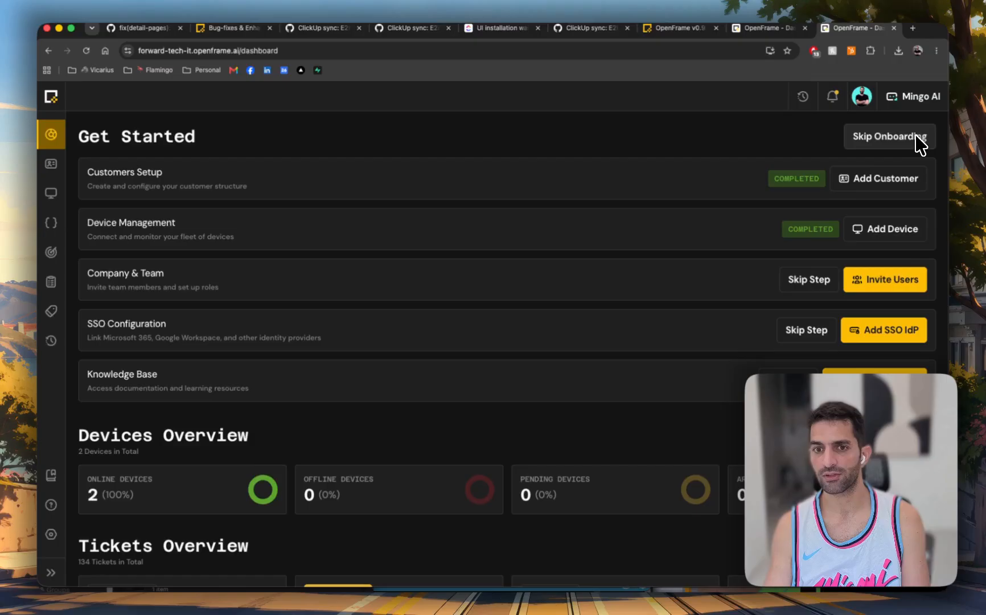
{"action": "left_click", "coordinate": [51, 535]}
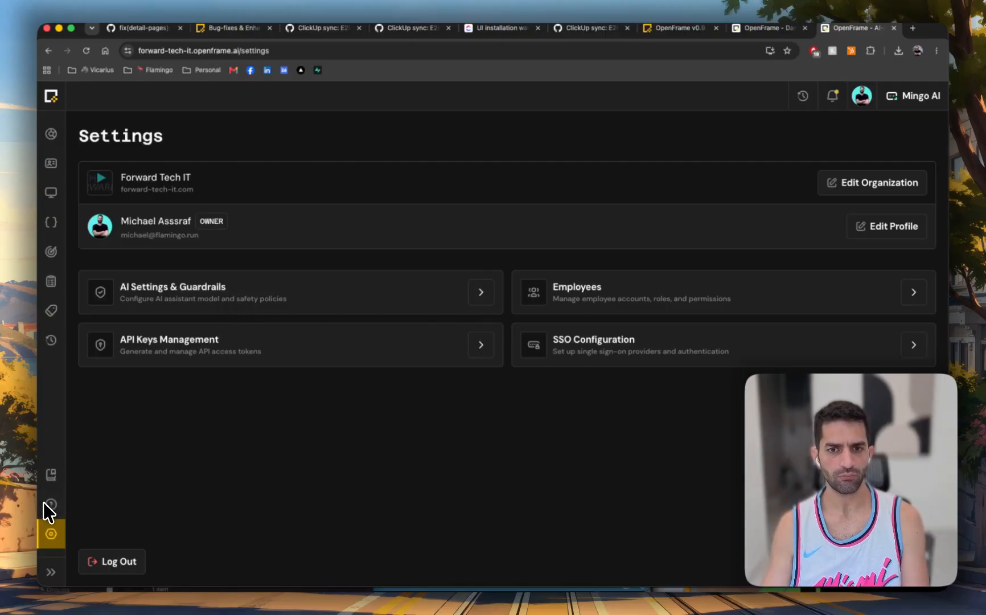
{"action": "left_click", "coordinate": [446, 297]}
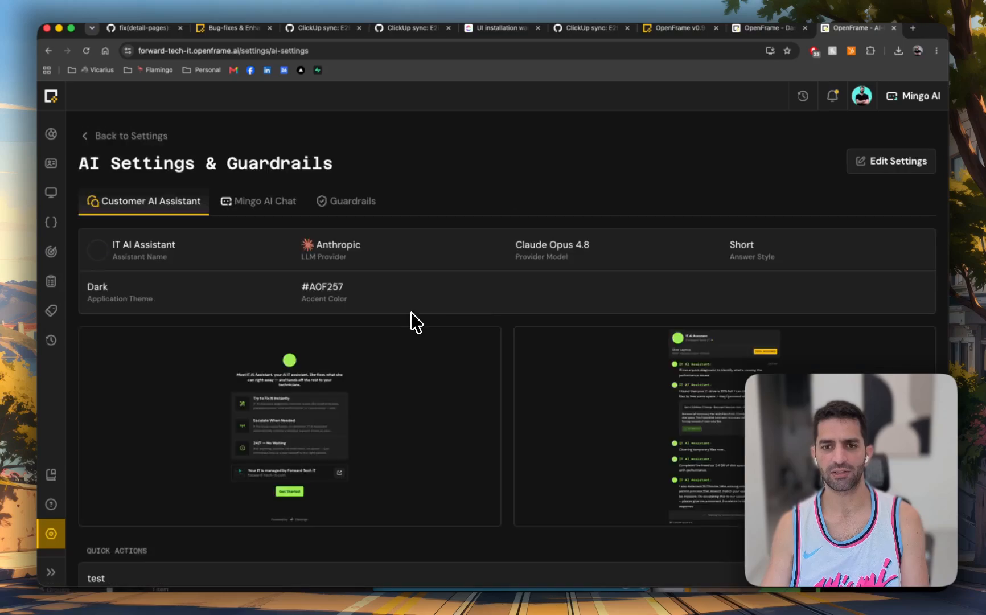
{"action": "scroll", "coordinate": [326, 304], "scroll_direction": "down", "scroll_amount": 1}
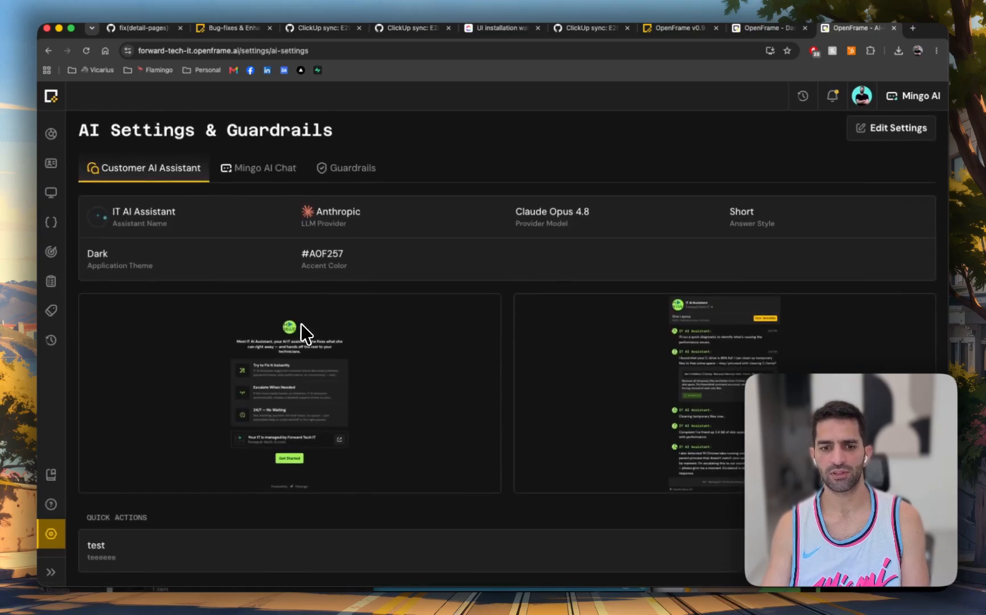
- Start editing the Customer AI Assistant settings and highlight the assistant name "IT AI Assistant"
{"action": "left_click", "coordinate": [876, 129]}
{"action": "scroll", "coordinate": [513, 258], "scroll_direction": "down", "scroll_amount": 4}
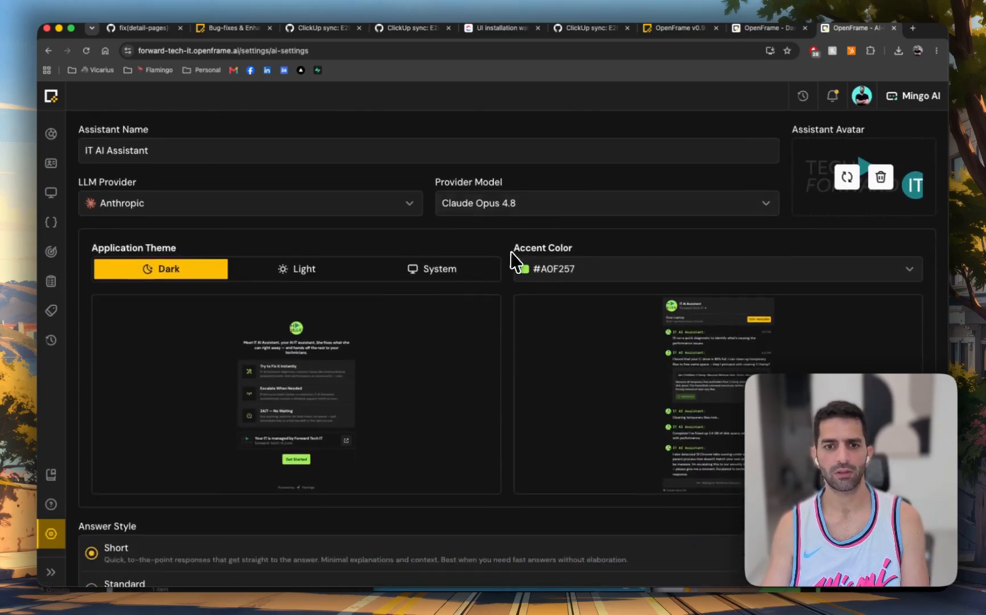
{"action": "scroll", "coordinate": [474, 283], "scroll_direction": "up", "scroll_amount": 3}
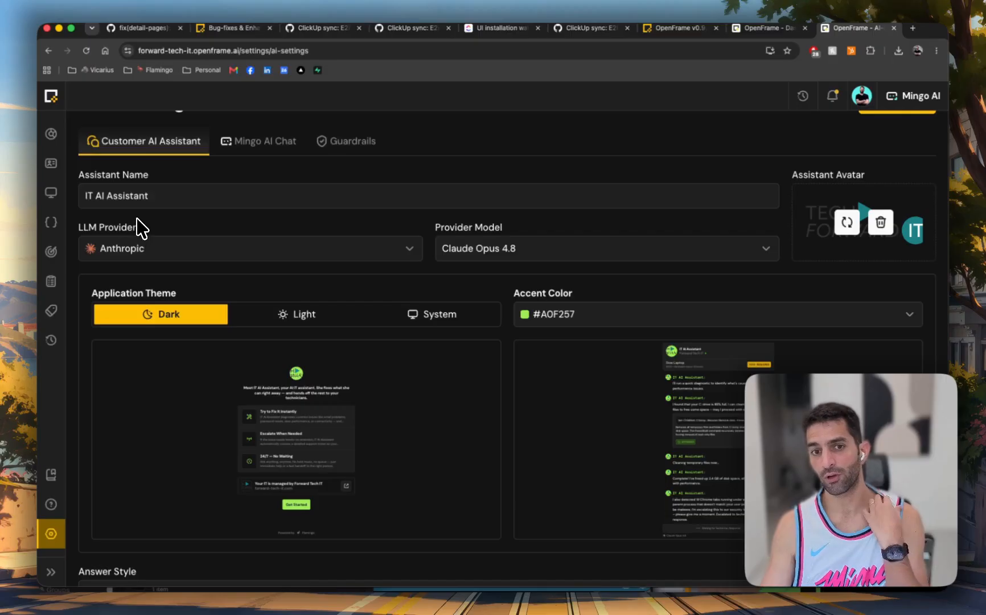
{"action": "triple_click", "coordinate": [169, 195]}
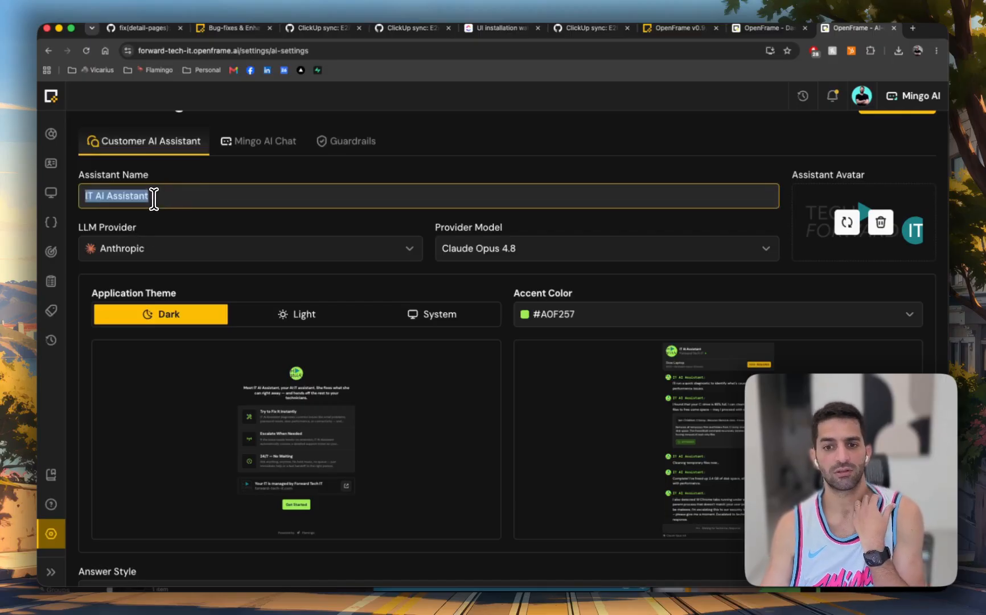
- Review the Customer AI Assistant settings, from assistant name and avatar to answer style, and view the available LLM providers
{"action": "scroll", "coordinate": [236, 238], "scroll_direction": "down", "scroll_amount": 5}
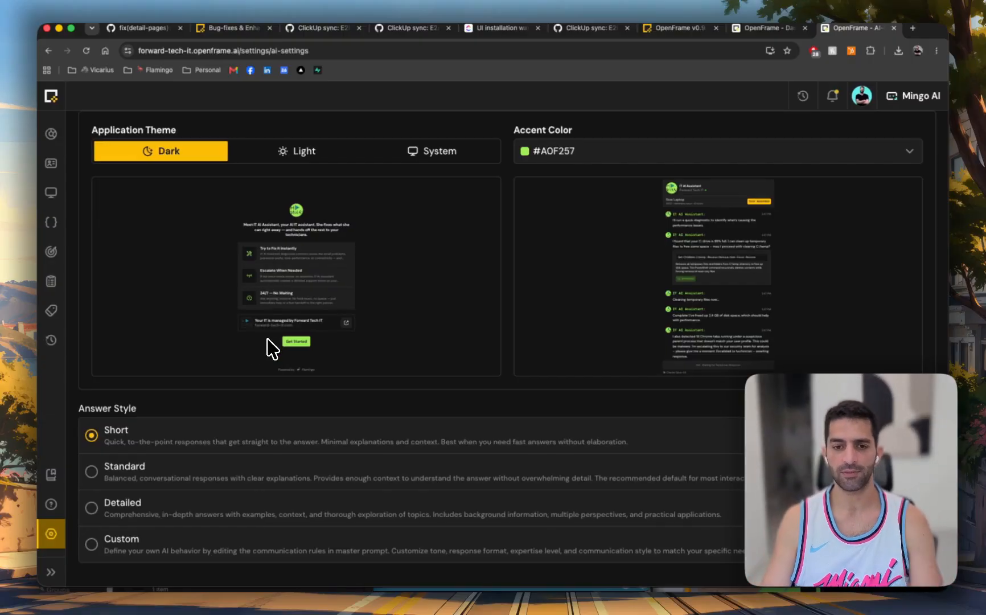
{"action": "scroll", "coordinate": [234, 387], "scroll_direction": "down", "scroll_amount": 5}
{"action": "scroll", "coordinate": [229, 424], "scroll_direction": "up", "scroll_amount": 9}
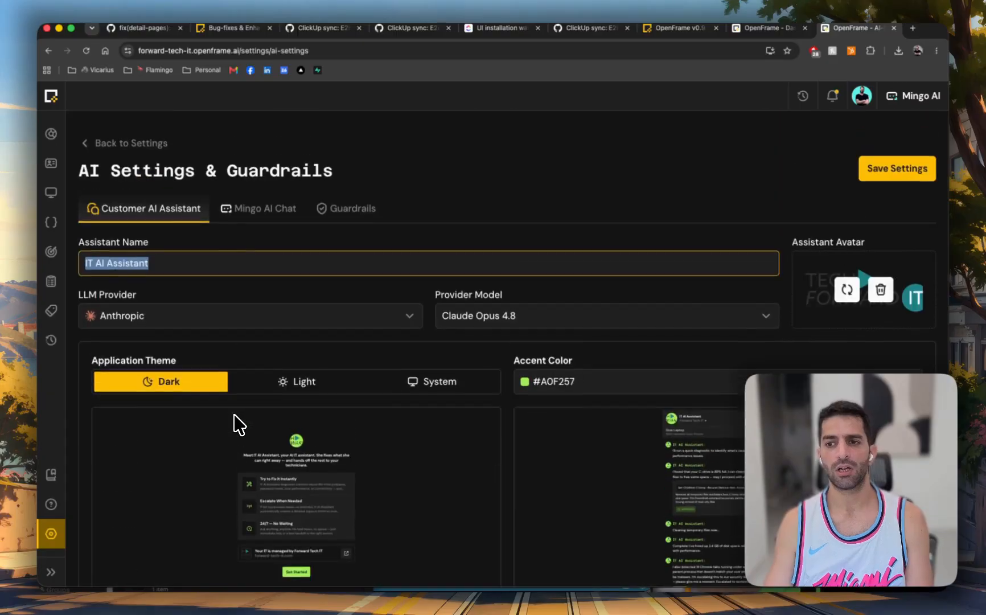
{"action": "scroll", "coordinate": [654, 489], "scroll_direction": "down", "scroll_amount": 2}
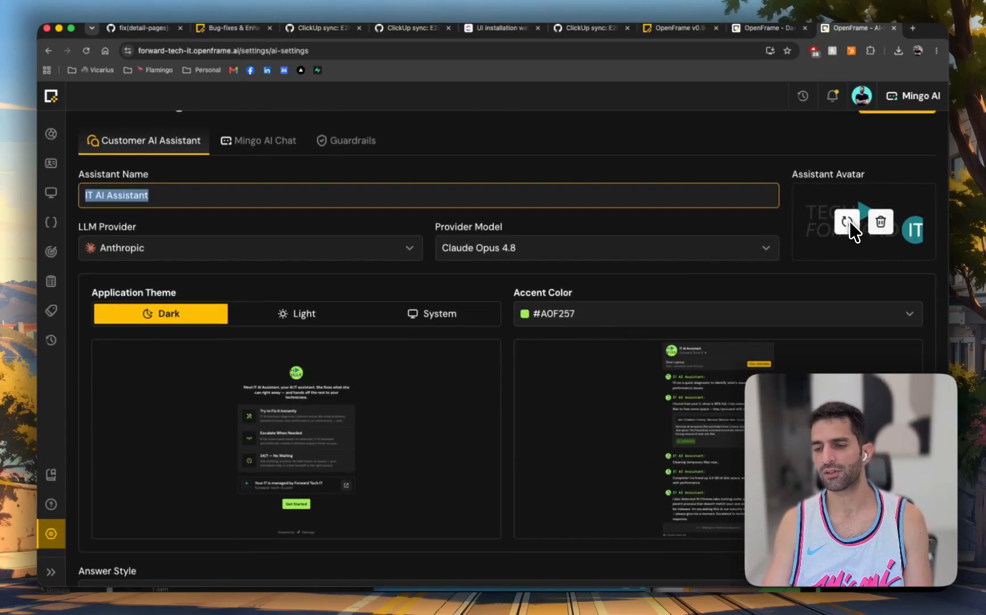
{"action": "scroll", "coordinate": [847, 221], "scroll_direction": "up", "scroll_amount": 1}
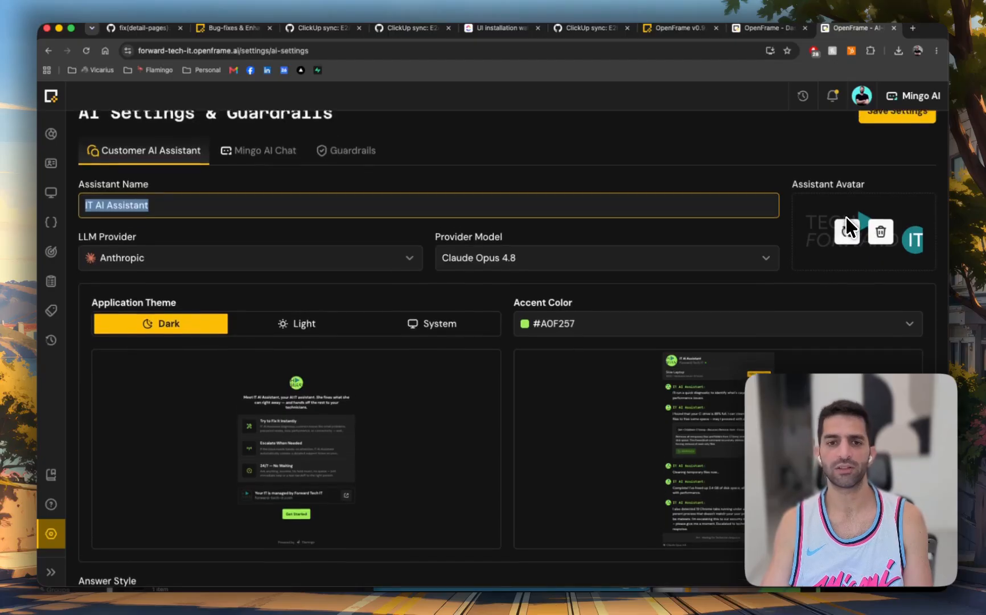
{"action": "left_click", "coordinate": [294, 266]}
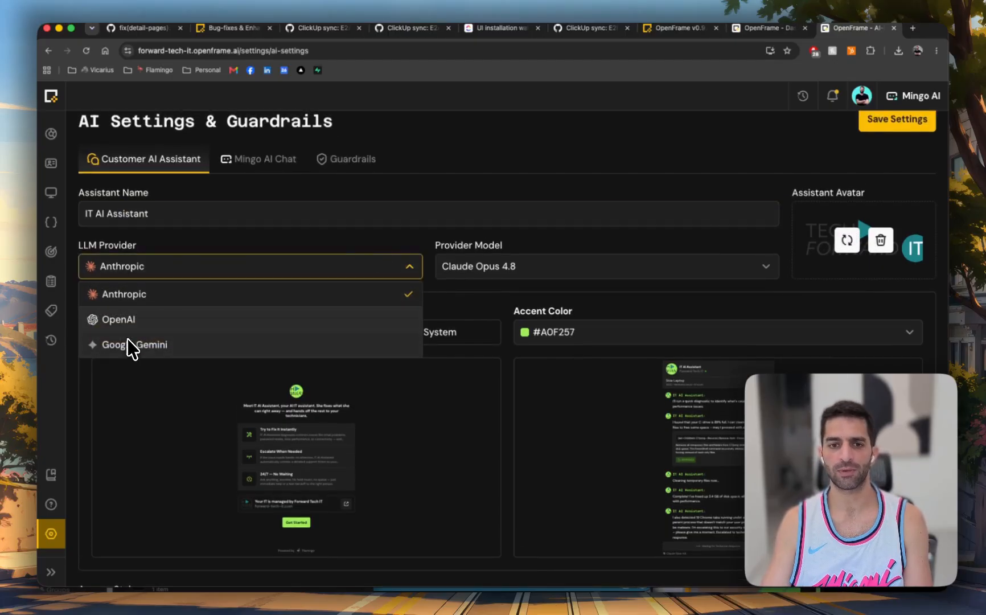
{"action": "left_click", "coordinate": [118, 250]}
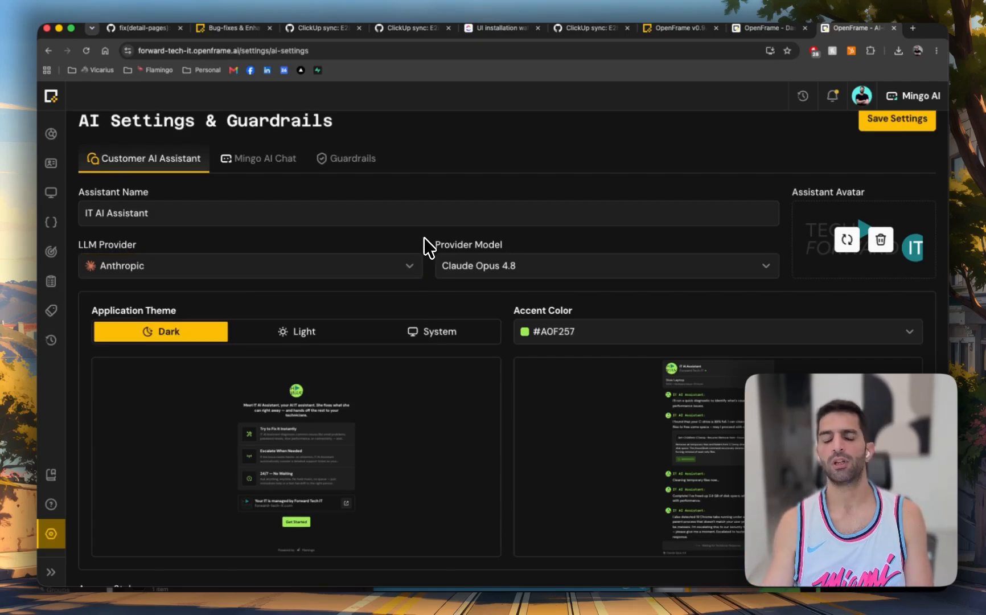
- View the accent color picker beside the Customer AI Assistant's application theme options and close it
{"action": "scroll", "coordinate": [260, 335], "scroll_direction": "down", "scroll_amount": 3}
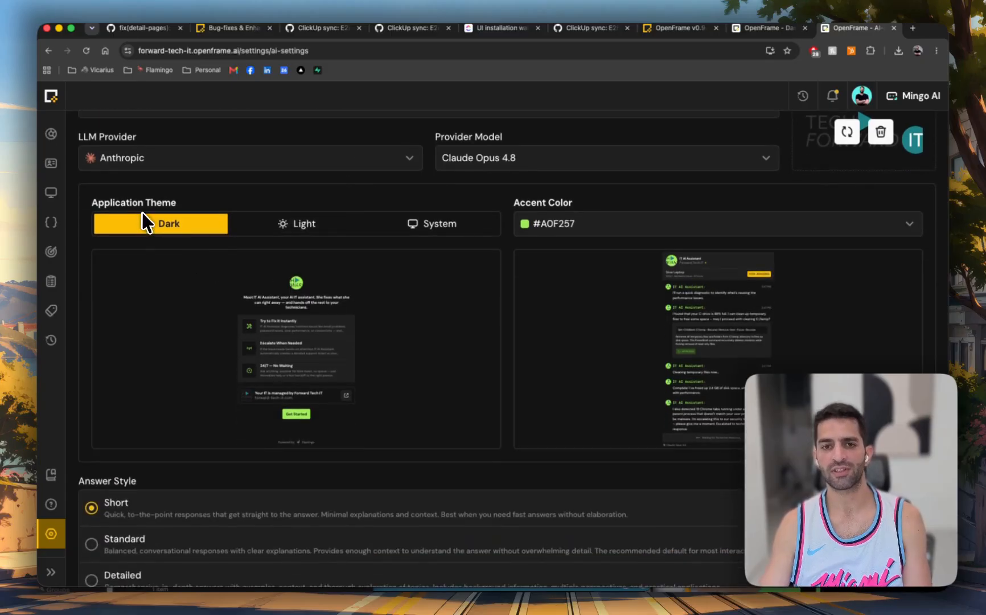
{"action": "left_click", "coordinate": [603, 225]}
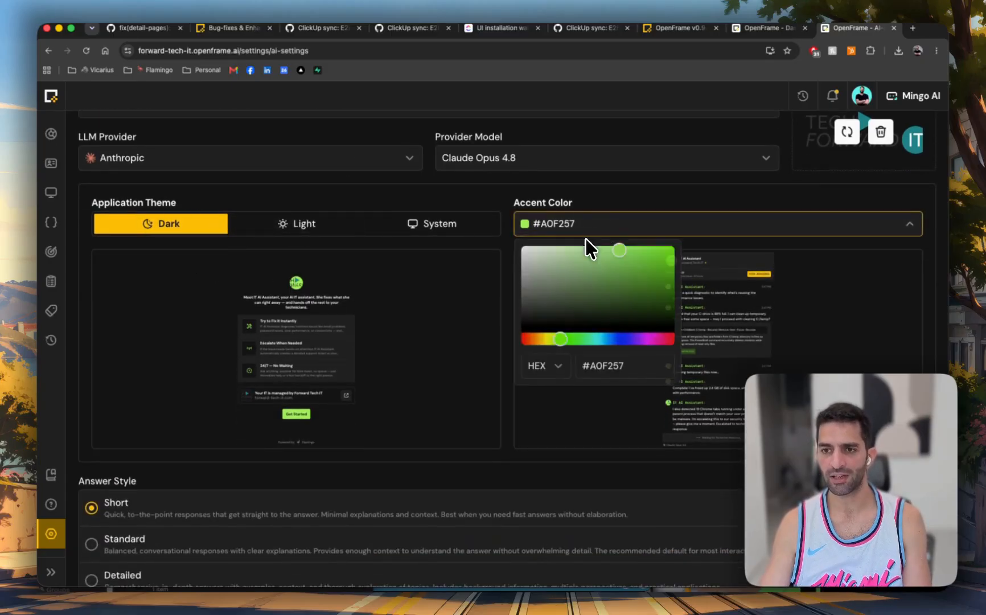
{"action": "left_click", "coordinate": [585, 239]}
{"action": "scroll", "coordinate": [398, 322], "scroll_direction": "down", "scroll_amount": 3}
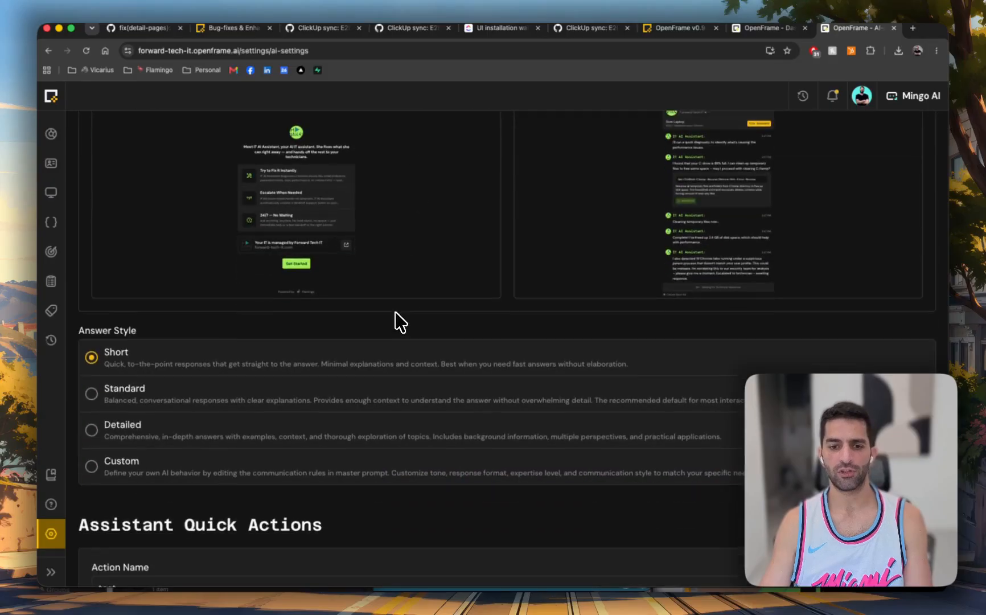
- Try the Custom answer style with its AI Model Custom Prompt for the Customer AI Assistant, and return to Short
{"action": "scroll", "coordinate": [374, 364], "scroll_direction": "down", "scroll_amount": 2}
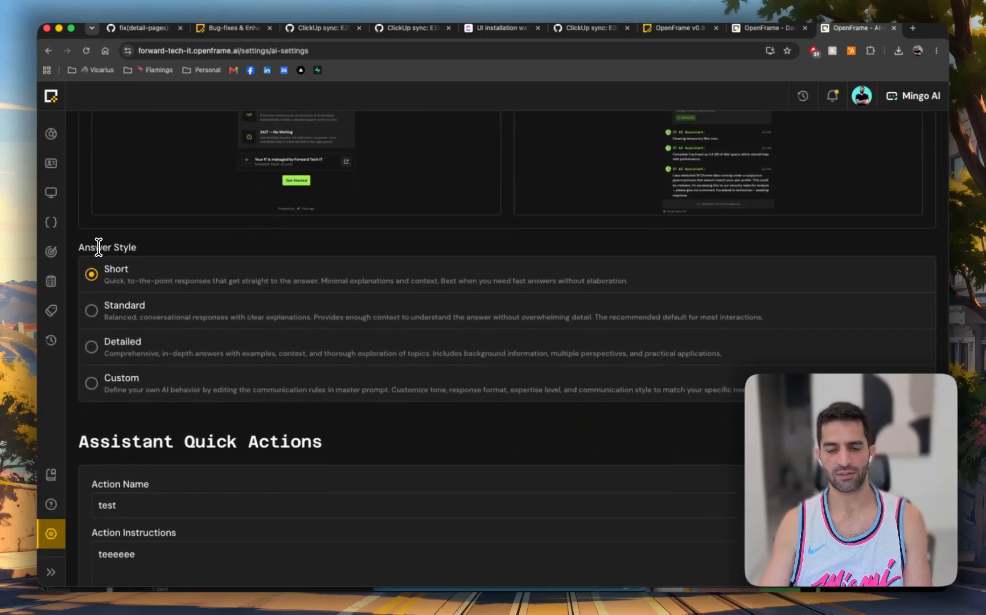
{"action": "left_click", "coordinate": [125, 385]}
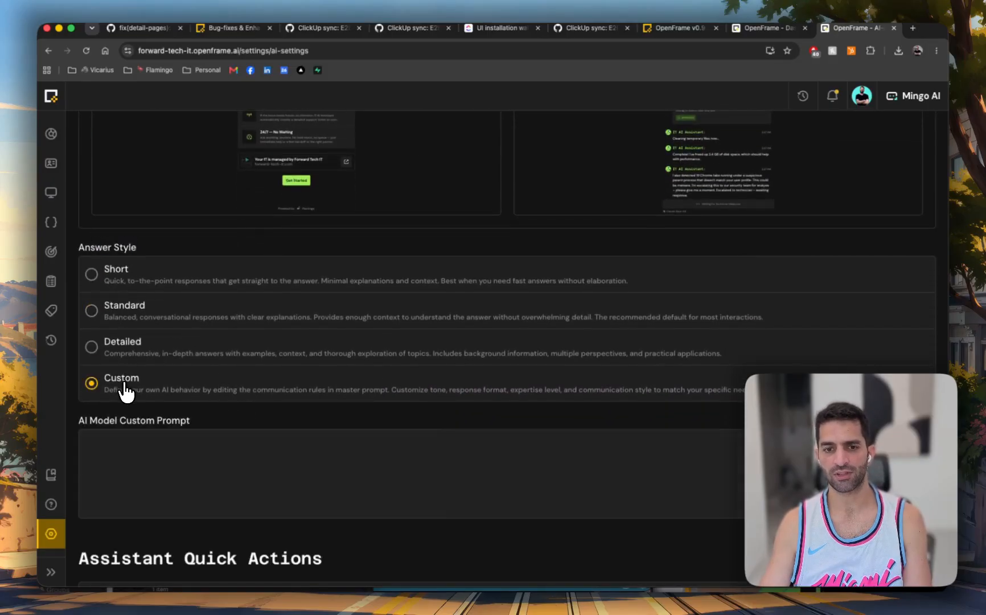
{"action": "left_click", "coordinate": [153, 450]}
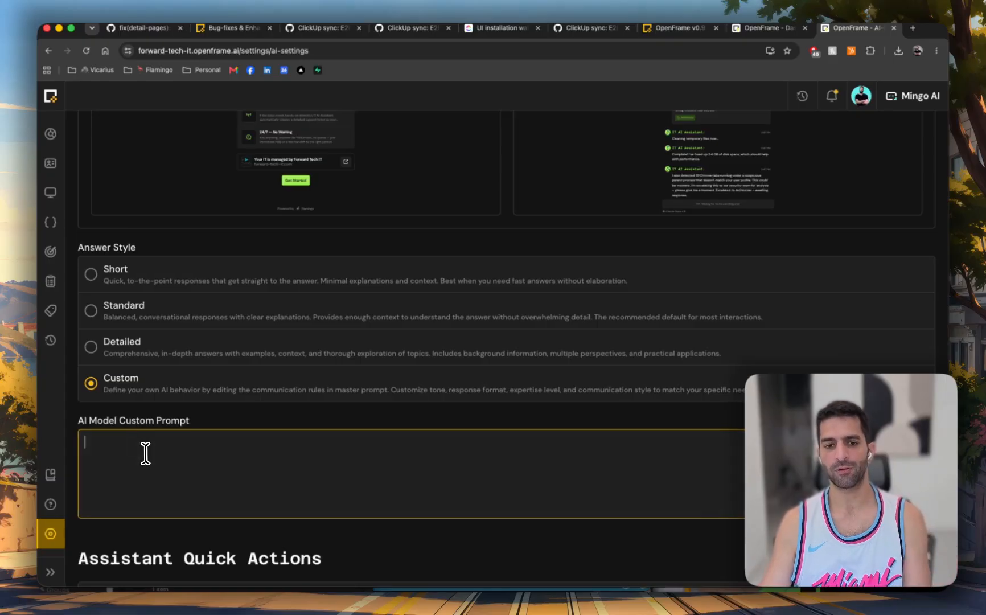
{"action": "left_click", "coordinate": [118, 283]}
{"action": "scroll", "coordinate": [256, 450], "scroll_direction": "down", "scroll_amount": 3}
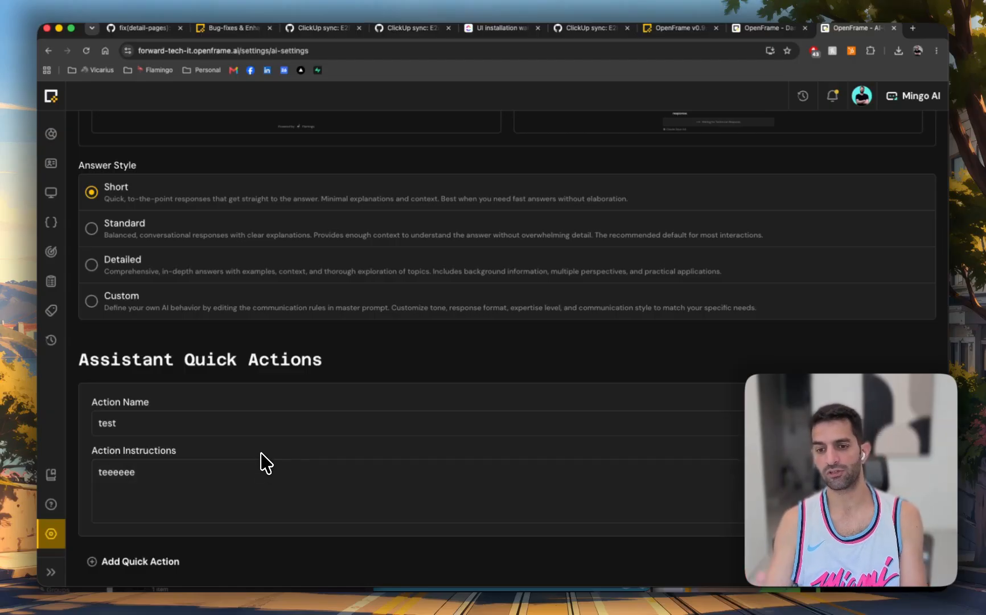
- Show the Mingo AI Chat configuration and open its settings for editing
{"action": "scroll", "coordinate": [440, 489], "scroll_direction": "up", "scroll_amount": 10}
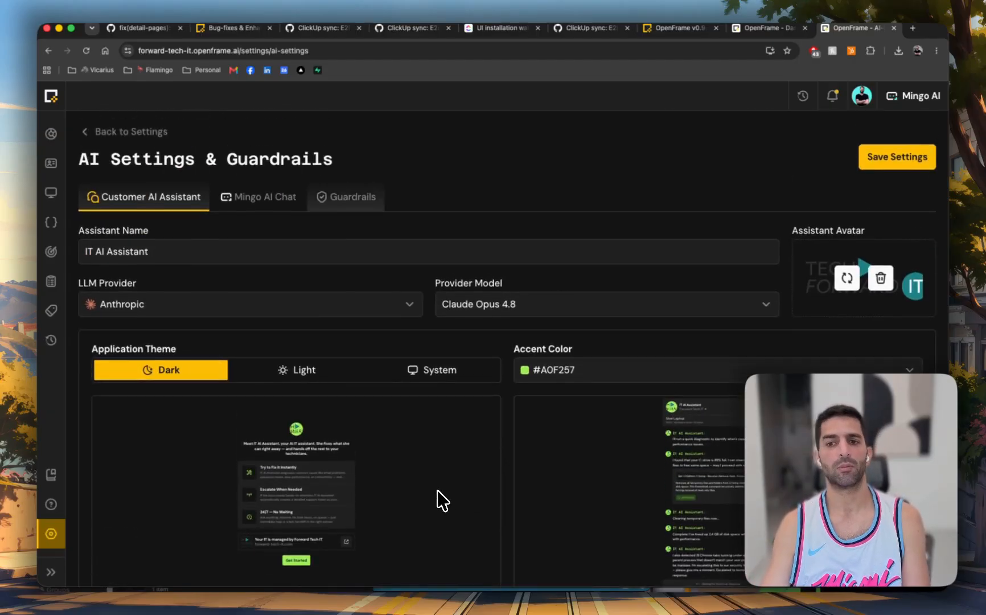
{"action": "scroll", "coordinate": [327, 415], "scroll_direction": "up", "scroll_amount": 1}
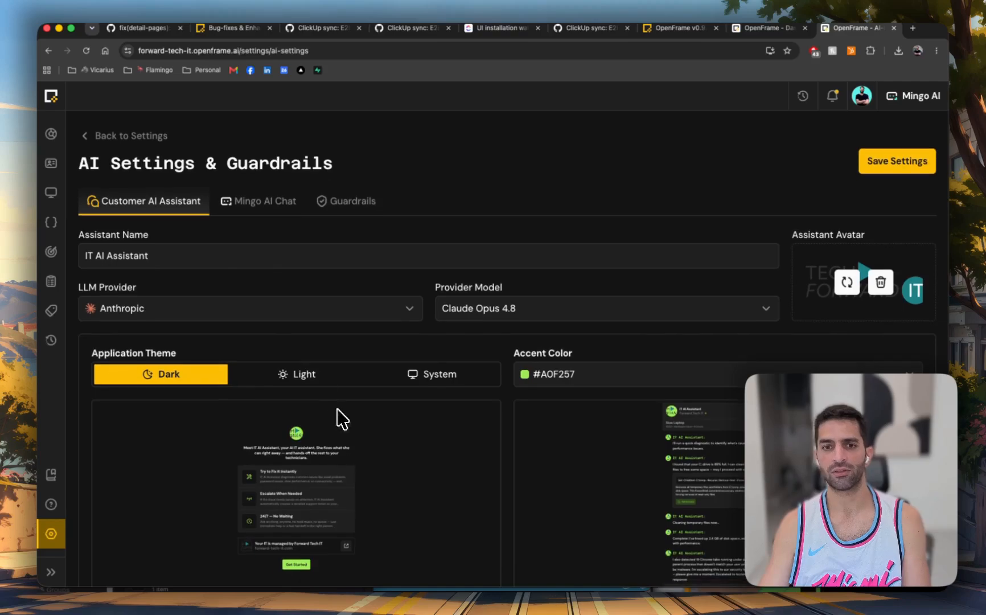
{"action": "left_click", "coordinate": [231, 210]}
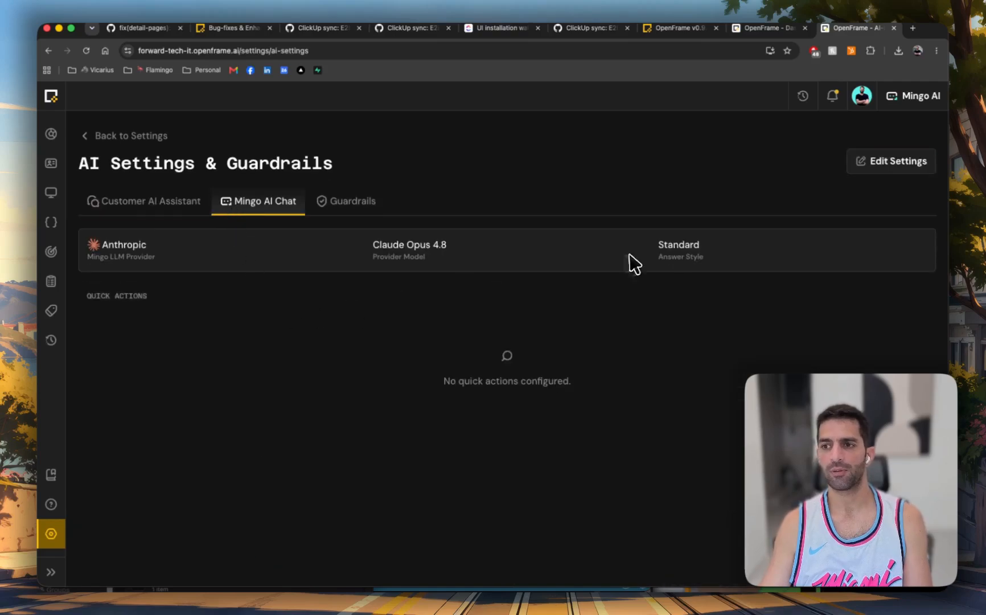
{"action": "left_click", "coordinate": [864, 165]}
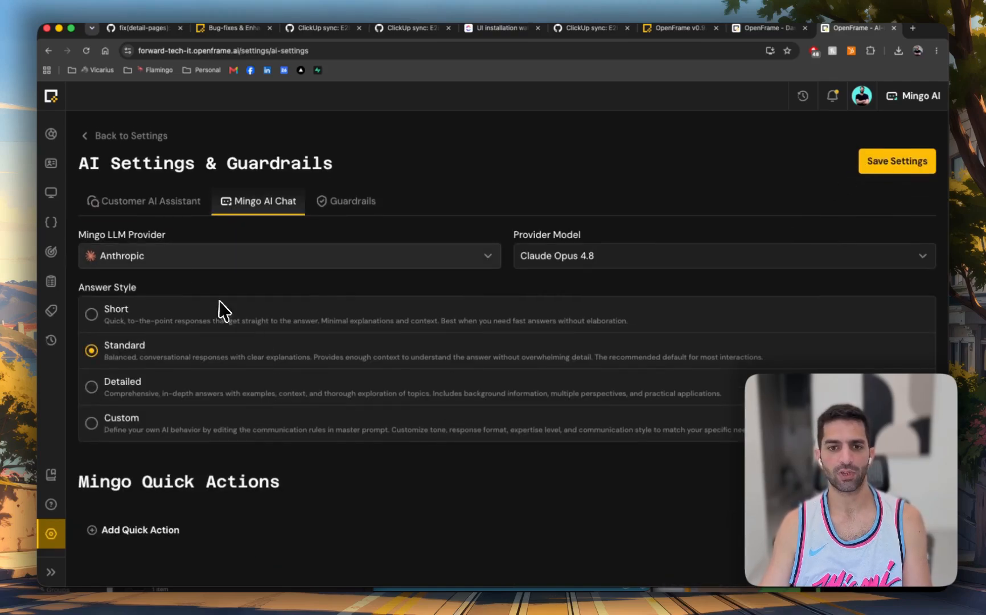
- Reopen the Customer AI Assistant settings for editing and add an empty quick action with name and instructions fields
{"action": "left_click", "coordinate": [162, 204]}
{"action": "scroll", "coordinate": [235, 379], "scroll_direction": "down", "scroll_amount": 2}
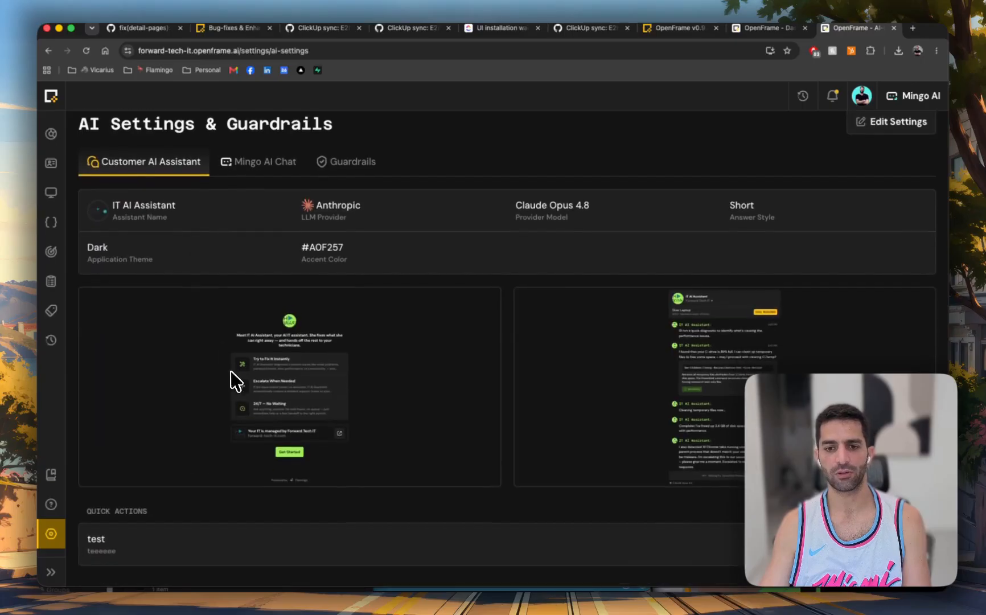
{"action": "left_click", "coordinate": [891, 127]}
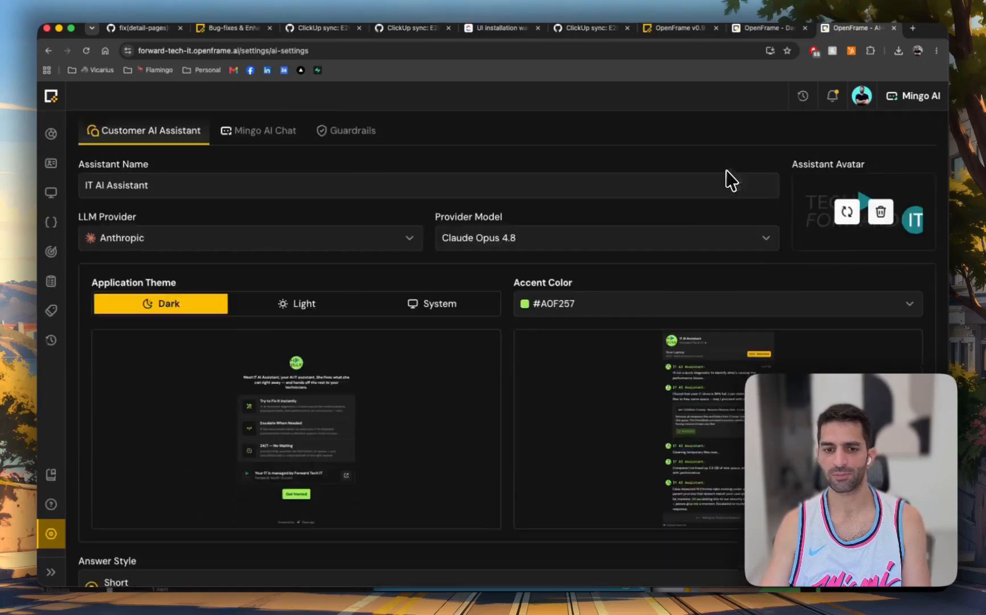
{"action": "scroll", "coordinate": [387, 450], "scroll_direction": "down", "scroll_amount": 8}
{"action": "left_click", "coordinate": [127, 560]}
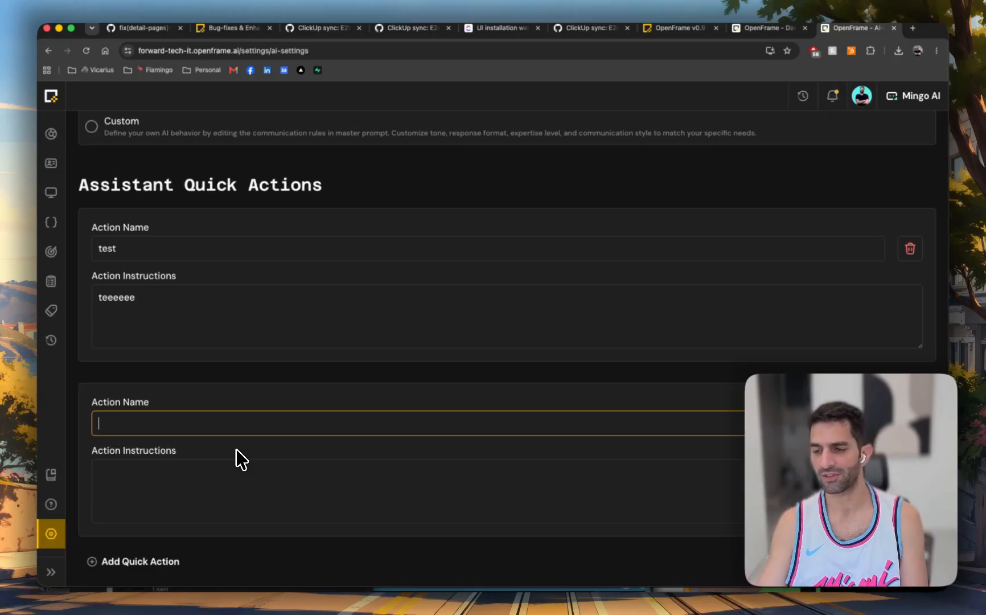
{"action": "left_click", "coordinate": [205, 484]}
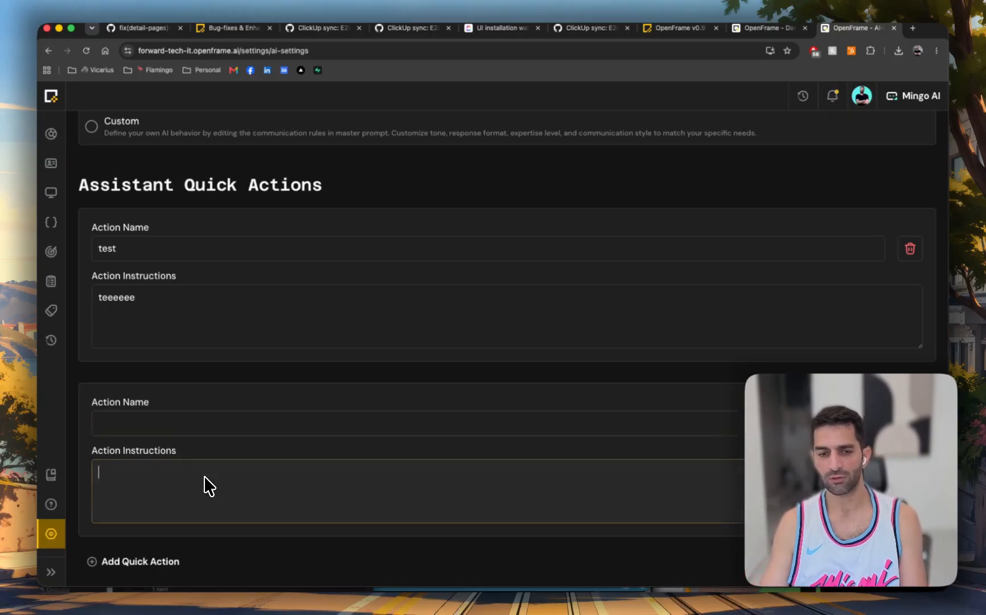
{"action": "left_click", "coordinate": [154, 431]}
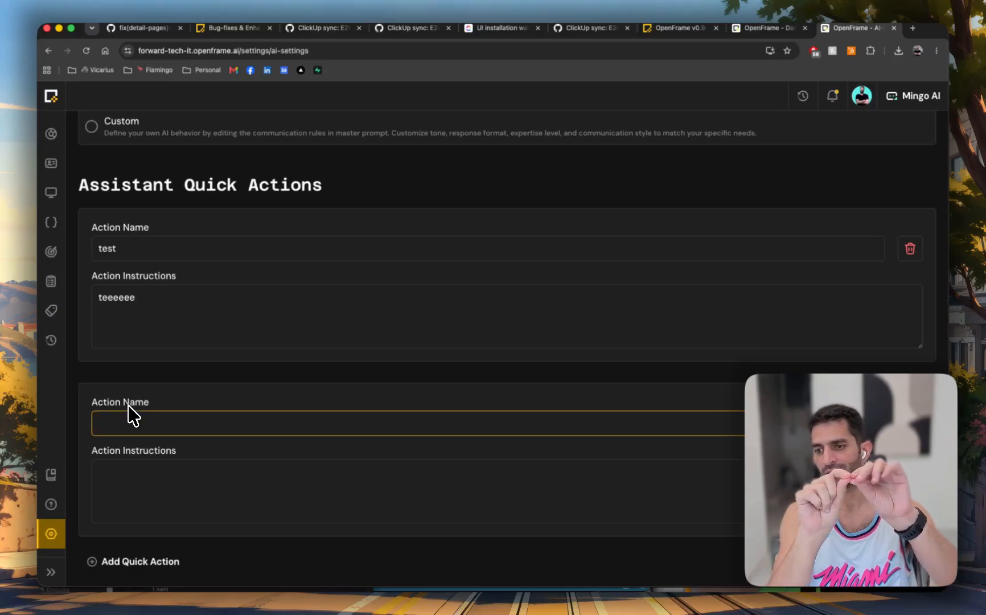
{"action": "left_click", "coordinate": [177, 503]}
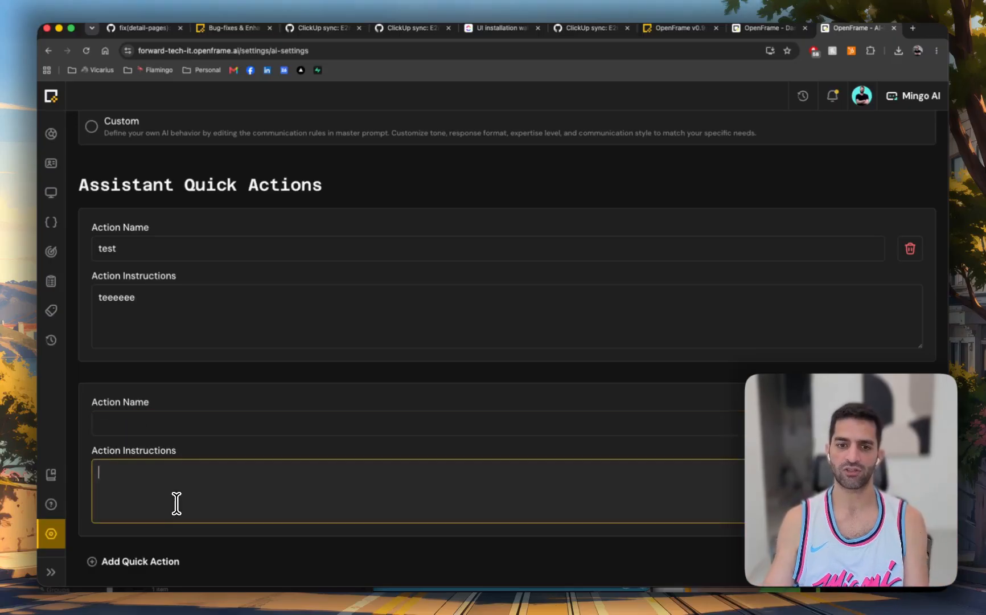
- Open the Mingo AI Chat settings for editing and view the available LLM providers and Anthropic models
{"action": "scroll", "coordinate": [176, 503], "scroll_direction": "up", "scroll_amount": 15}
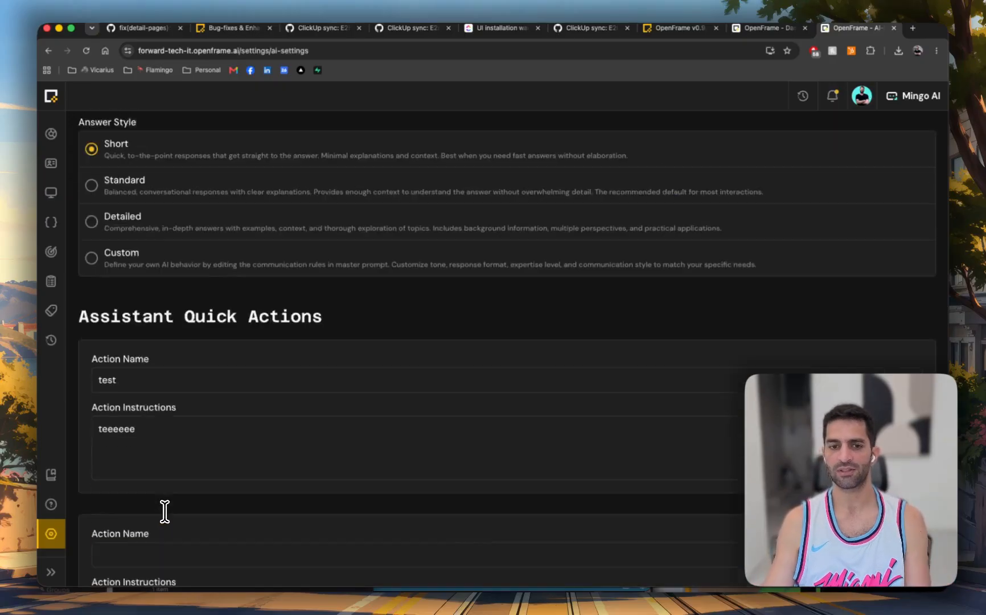
{"action": "left_click", "coordinate": [228, 201]}
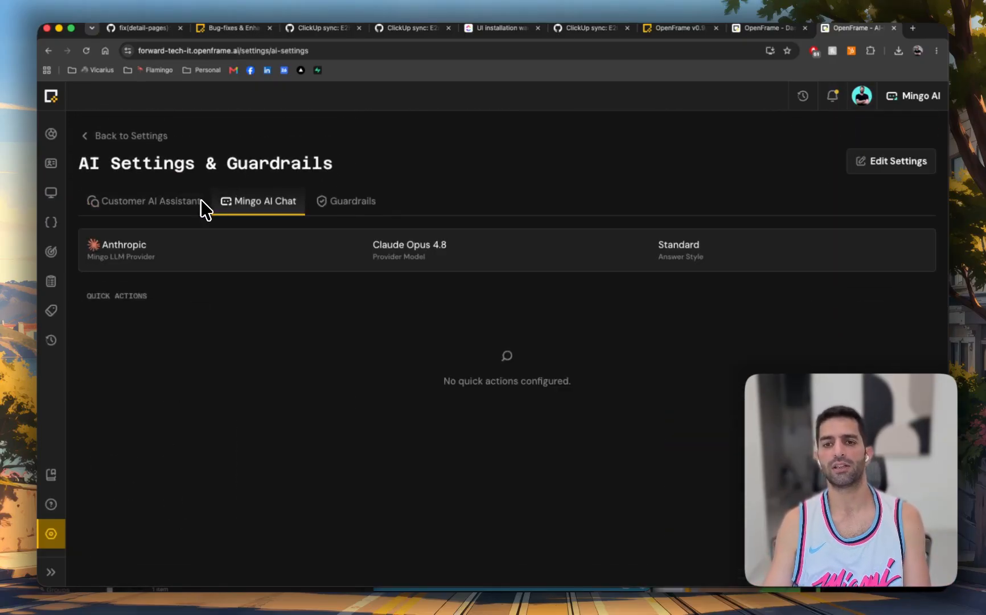
{"action": "left_click", "coordinate": [897, 161]}
{"action": "left_click", "coordinate": [213, 256]}
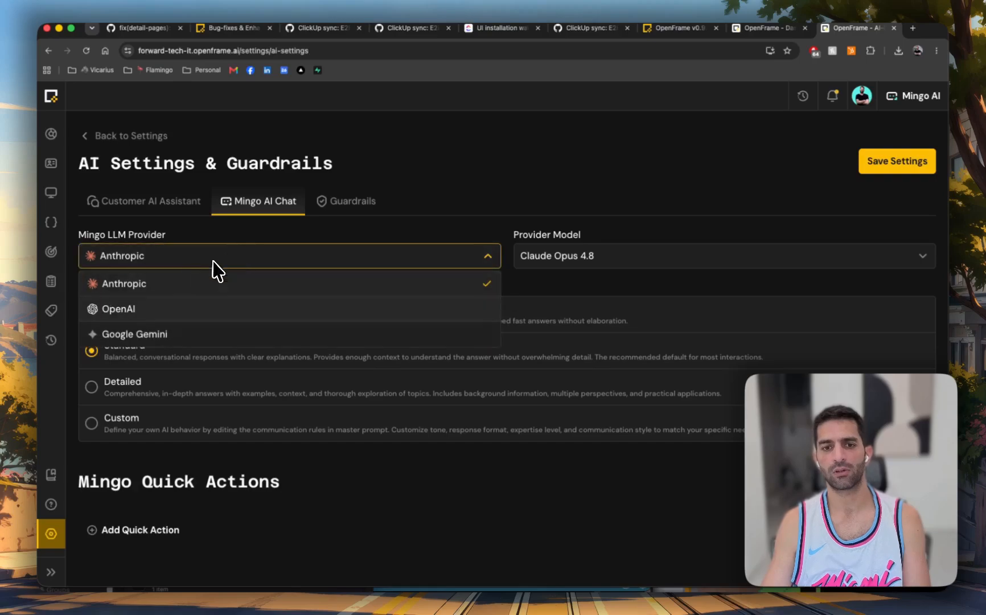
{"action": "left_click", "coordinate": [611, 250]}
{"action": "left_click", "coordinate": [628, 259]}
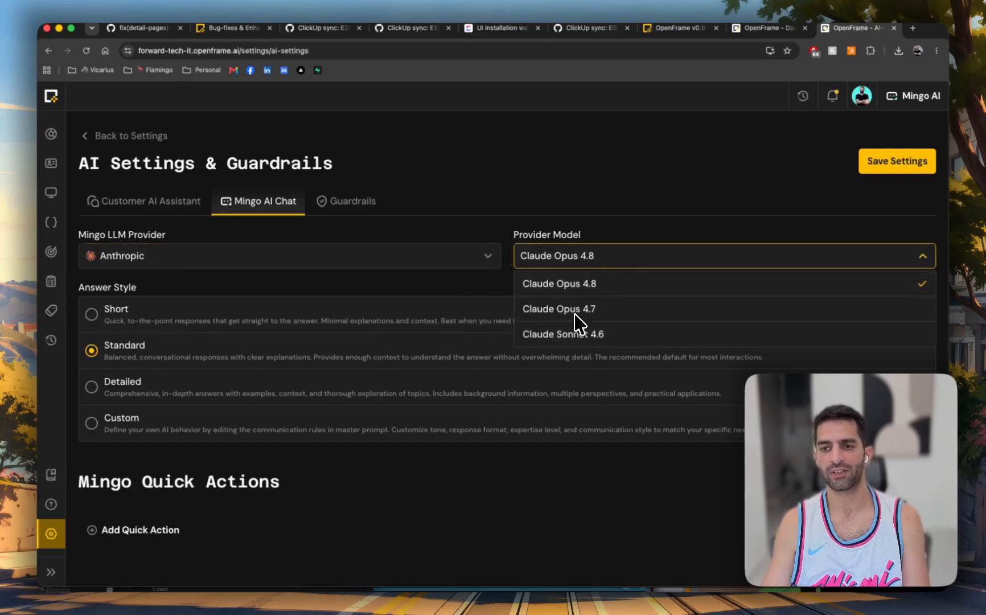
{"action": "left_click", "coordinate": [585, 227]}
- Try the Custom answer style and a new quick action for Mingo AI Chat, and return to the Customer AI Assistant overview
{"action": "left_click", "coordinate": [235, 423]}
{"action": "scroll", "coordinate": [385, 462], "scroll_direction": "down", "scroll_amount": 3}
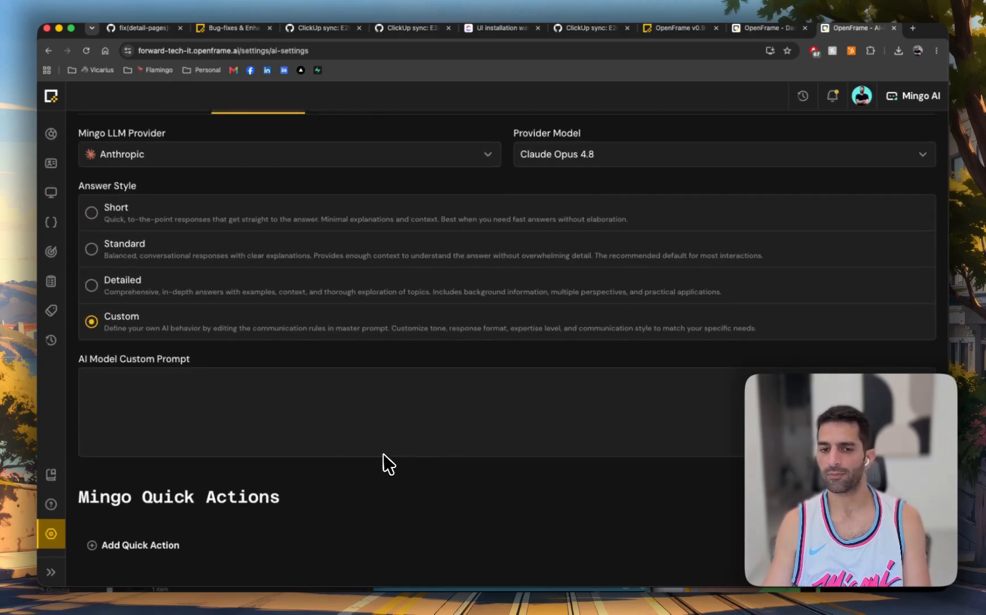
{"action": "left_click", "coordinate": [137, 560]}
{"action": "scroll", "coordinate": [418, 480], "scroll_direction": "up", "scroll_amount": 3}
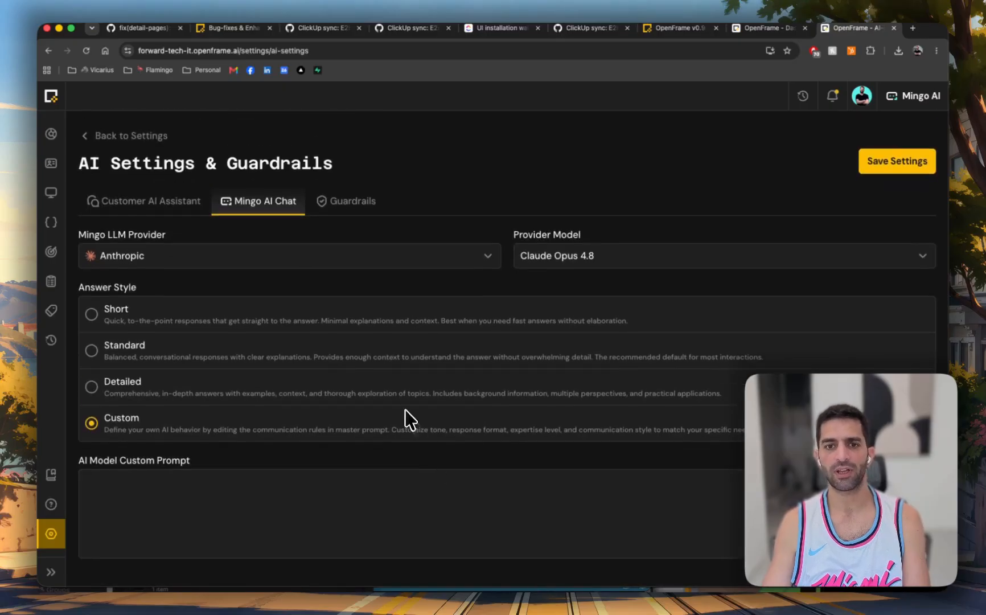
{"action": "left_click", "coordinate": [199, 210]}
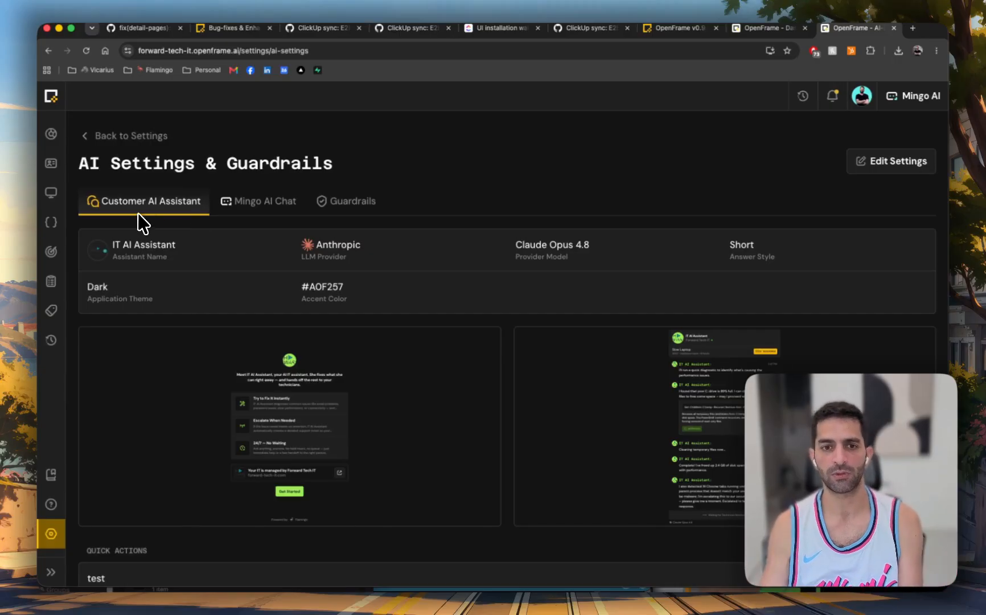
{"action": "scroll", "coordinate": [113, 246], "scroll_direction": "down", "scroll_amount": 1}
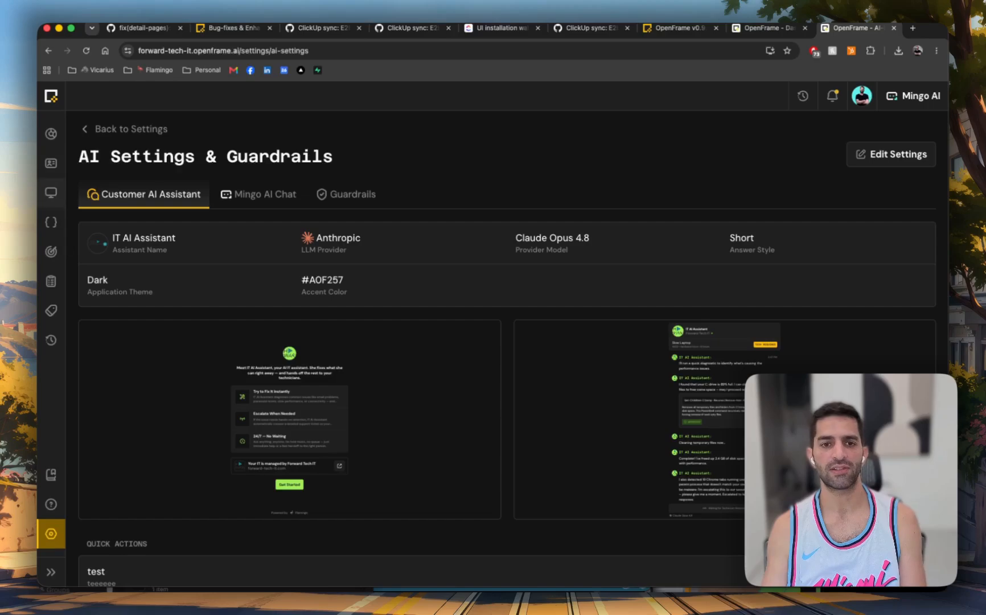
- Start a remote control session on the MSP Internal Windows 11 device and open the OpenFrame client from its system tray
{"action": "left_click", "coordinate": [37, 194]}
{"action": "left_click", "coordinate": [146, 307]}
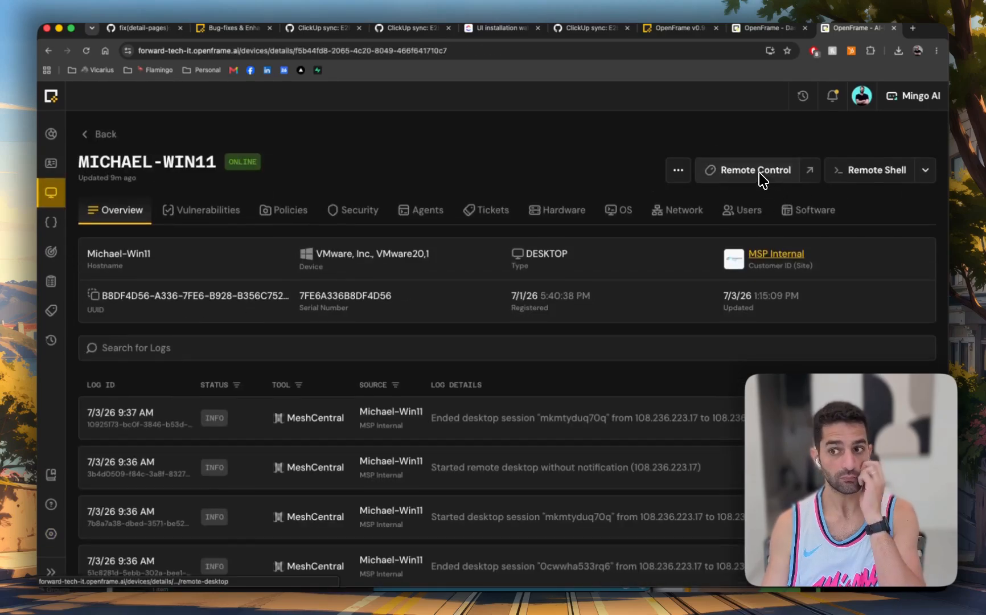
{"action": "left_click", "coordinate": [762, 180]}
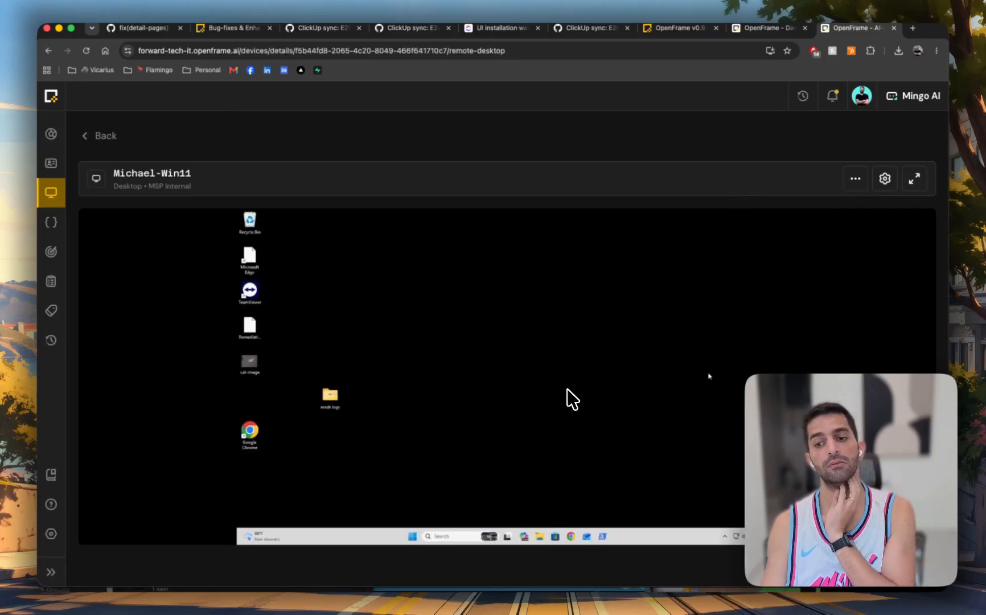
{"action": "left_click", "coordinate": [722, 535]}
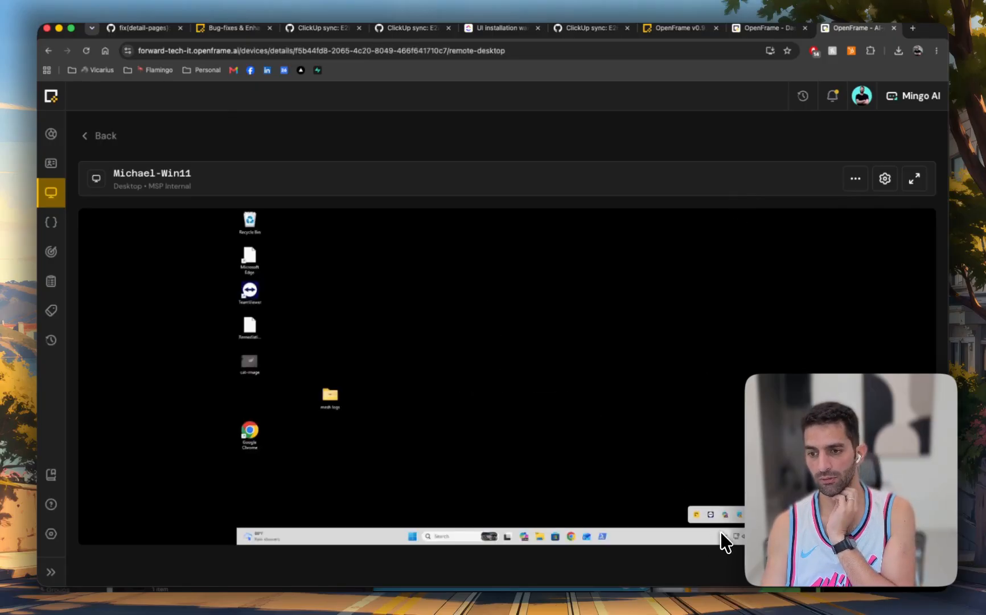
{"action": "left_click", "coordinate": [694, 514]}
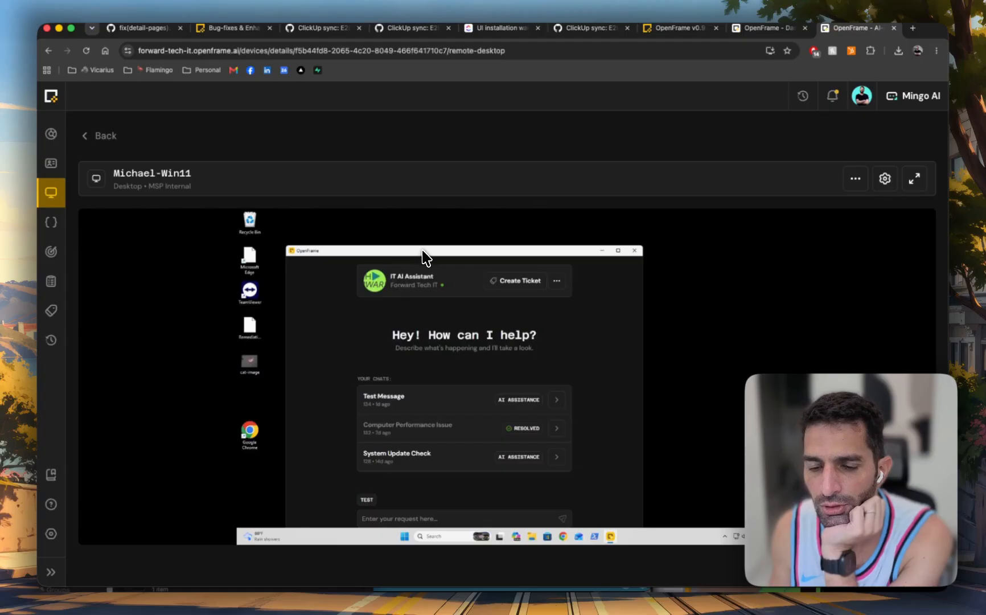
- Reposition the OpenFrame client window on the remote desktop and run its TEST quick action in the IT AI Assistant chat
{"action": "left_click_drag", "start_coordinate": [422, 251], "coordinate": [442, 234]}
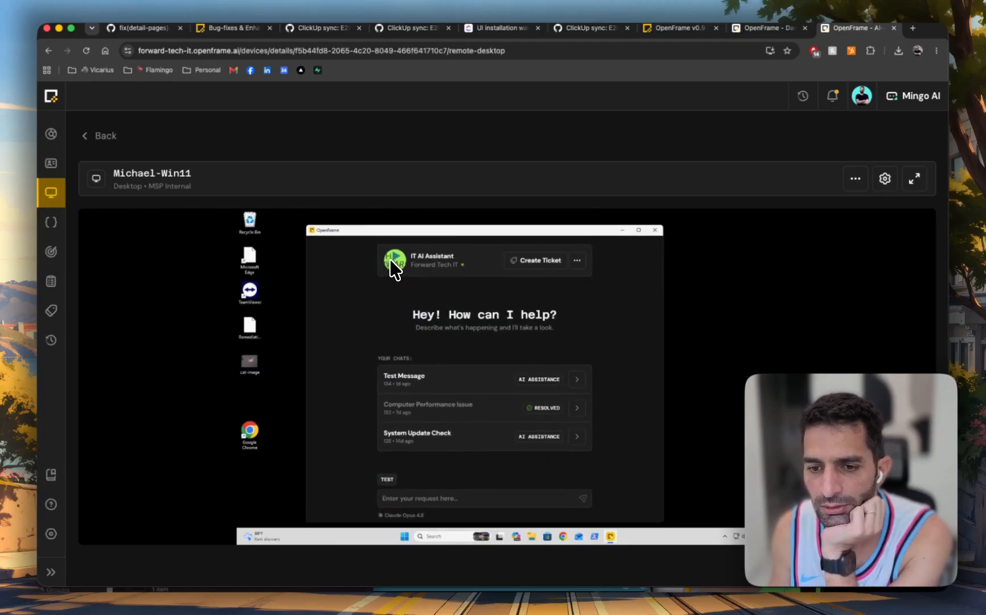
{"action": "left_click", "coordinate": [388, 481]}
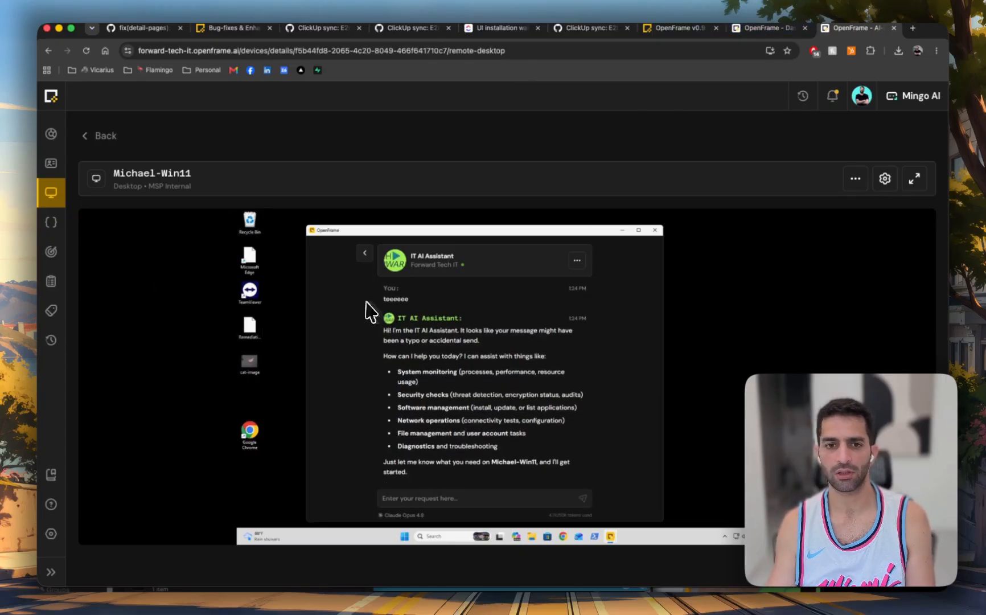
- Switch to the v0.9.52 release notes and review the Fae Customization Per Client and Built-In Time Tracking for Technicians sections
{"action": "left_click", "coordinate": [756, 30]}
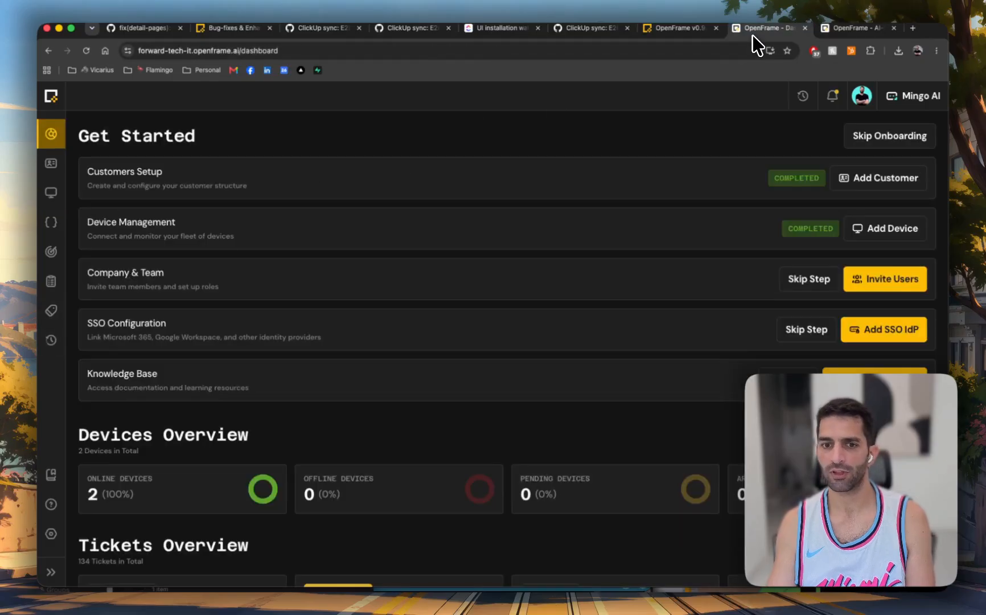
{"action": "left_click", "coordinate": [675, 28]}
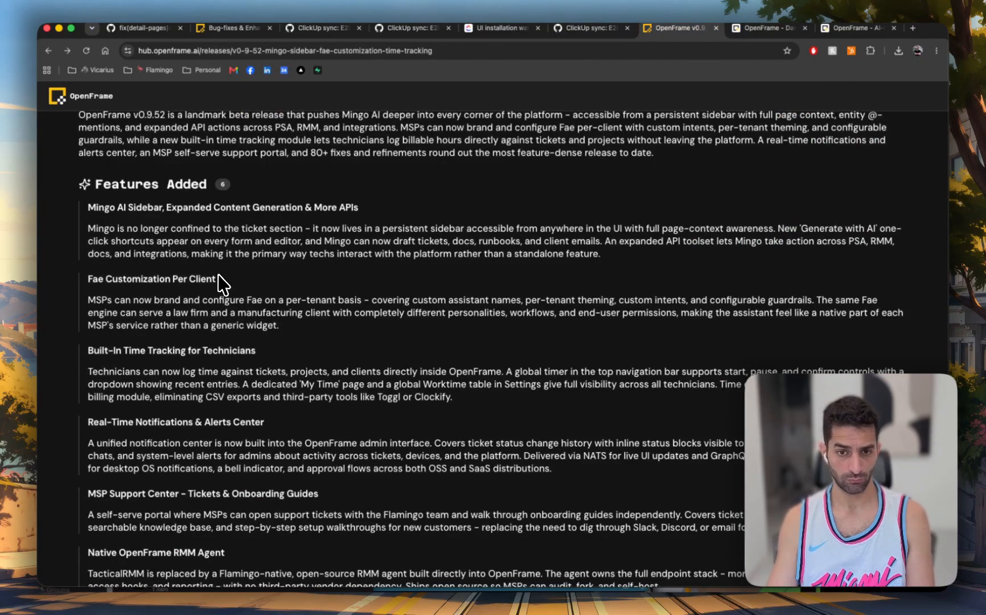
{"action": "left_click_drag", "start_coordinate": [79, 344], "coordinate": [254, 349]}
{"action": "left_click", "coordinate": [254, 349]}
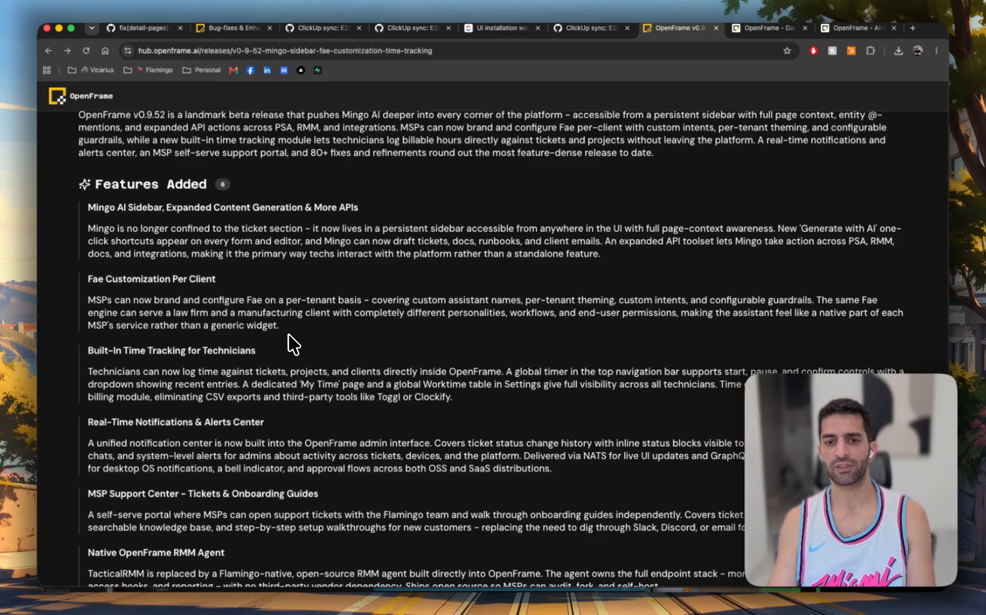
{"action": "mouse_move", "coordinate": [247, 273]}
{"action": "left_mouse_down"}
{"action": "mouse_move", "coordinate": [236, 404]}
{"action": "mouse_move", "coordinate": [245, 262]}
{"action": "left_mouse_up"}
{"action": "left_click", "coordinate": [236, 404]}
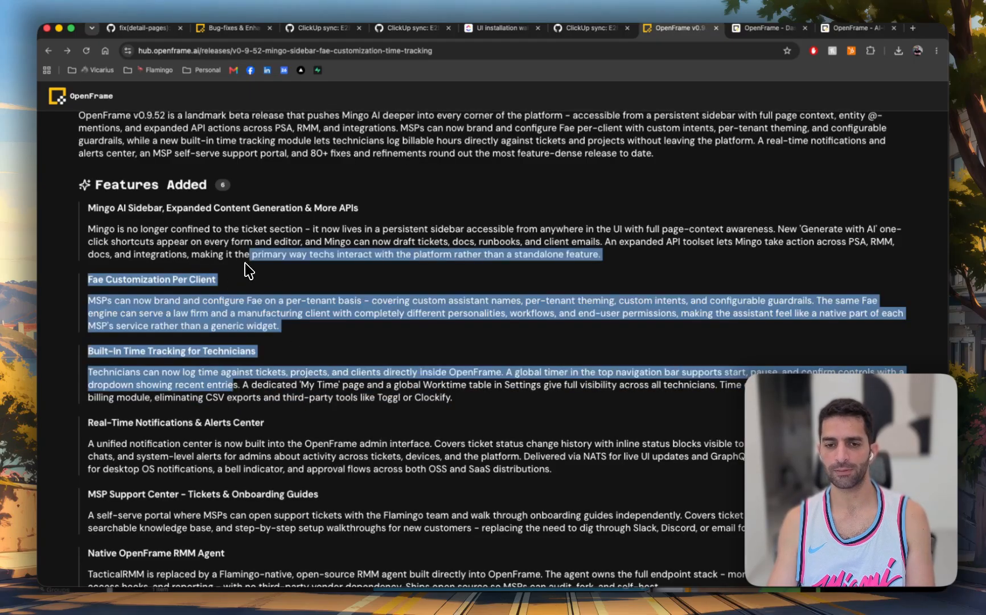
{"action": "left_click", "coordinate": [249, 271]}
{"action": "scroll", "coordinate": [248, 271], "scroll_direction": "down", "scroll_amount": 2}
- Return to the OpenFrame dashboard and start the time tracker on the #124 Slack Installation ticket
{"action": "left_click", "coordinate": [845, 29]}
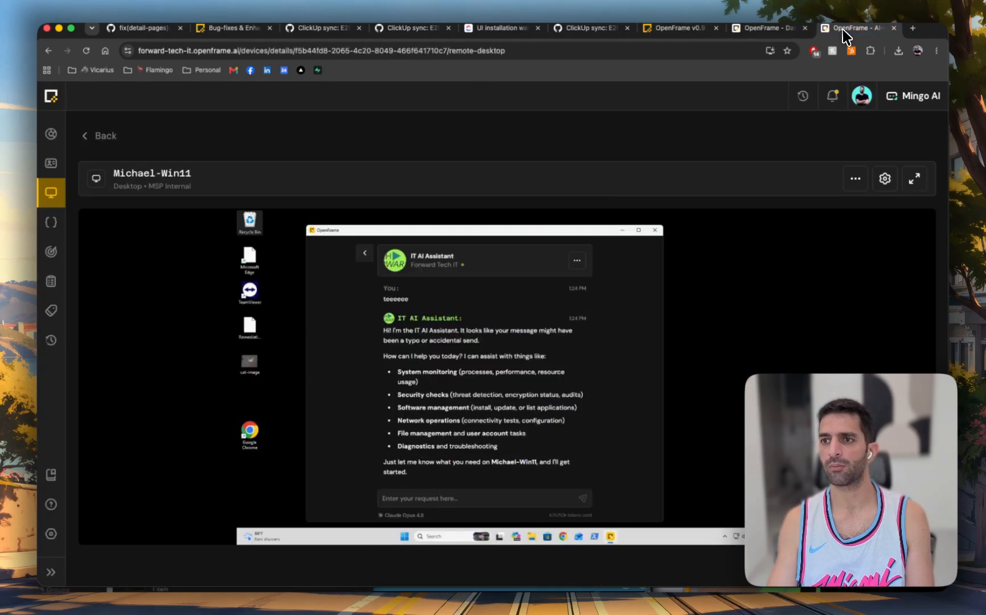
{"action": "left_click", "coordinate": [52, 129]}
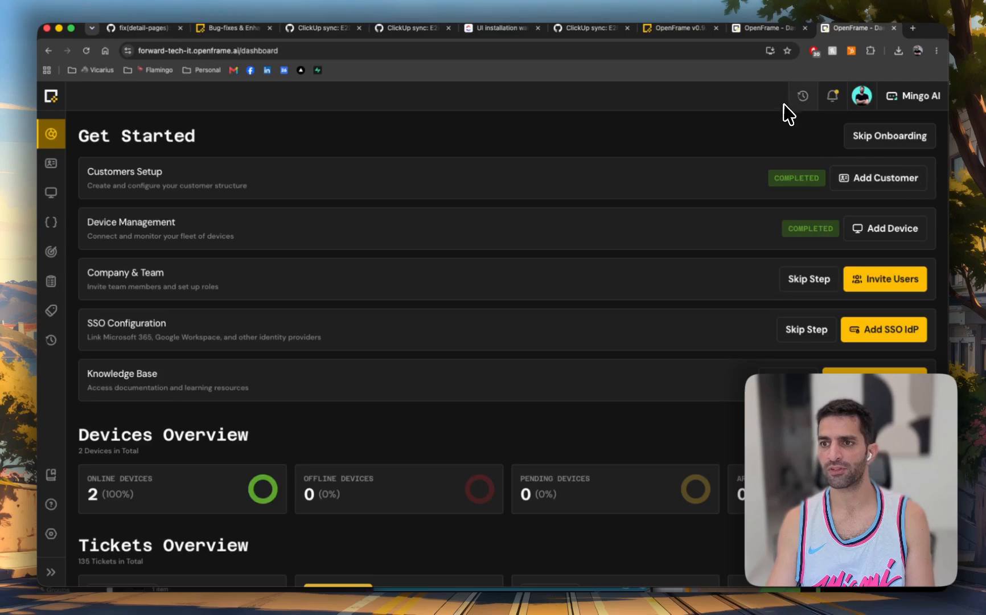
{"action": "left_click", "coordinate": [802, 98]}
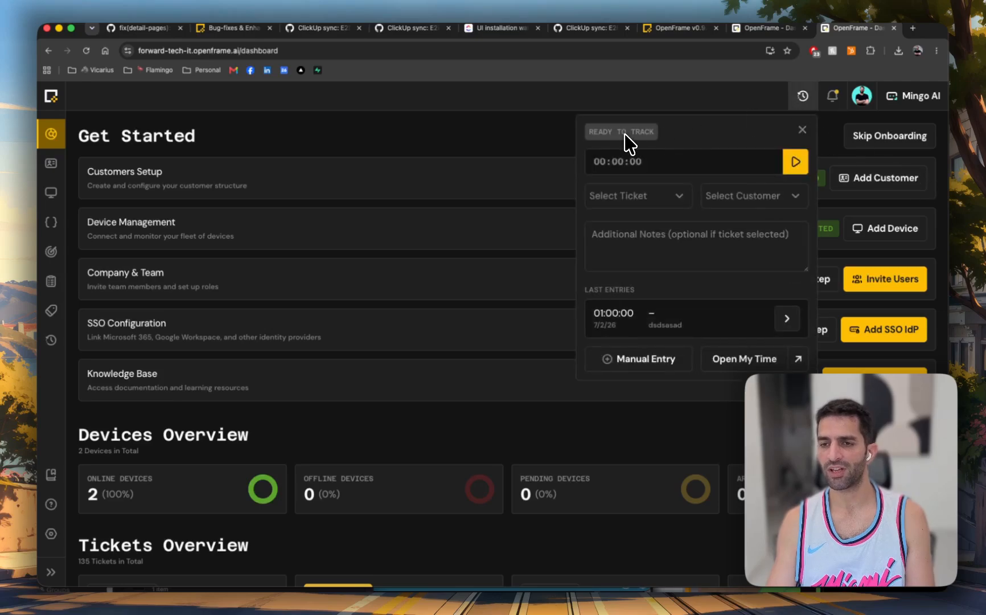
{"action": "left_click", "coordinate": [638, 194]}
{"action": "scroll", "coordinate": [640, 236], "scroll_direction": "down", "scroll_amount": 10}
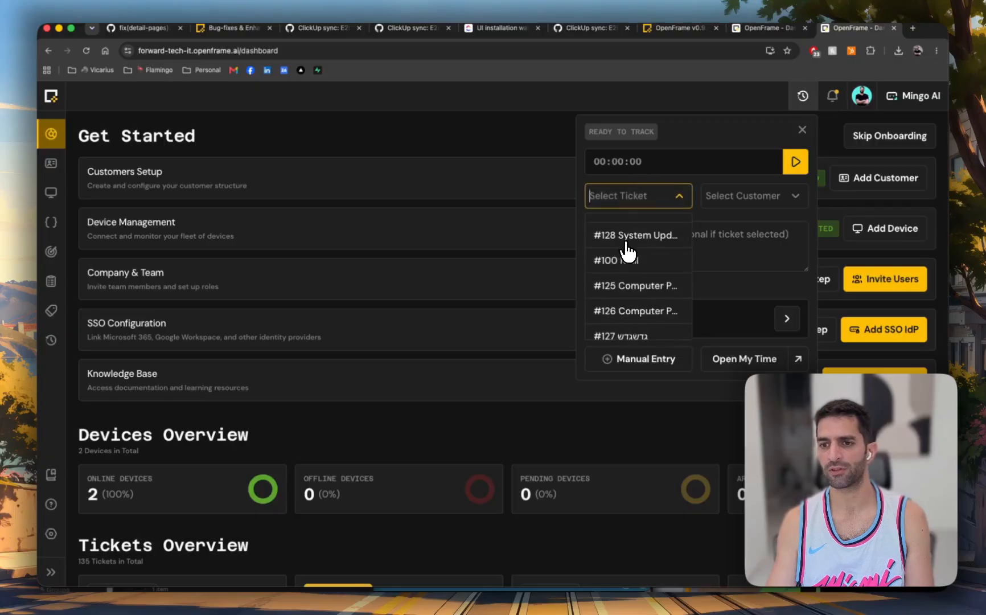
{"action": "left_click", "coordinate": [645, 284]}
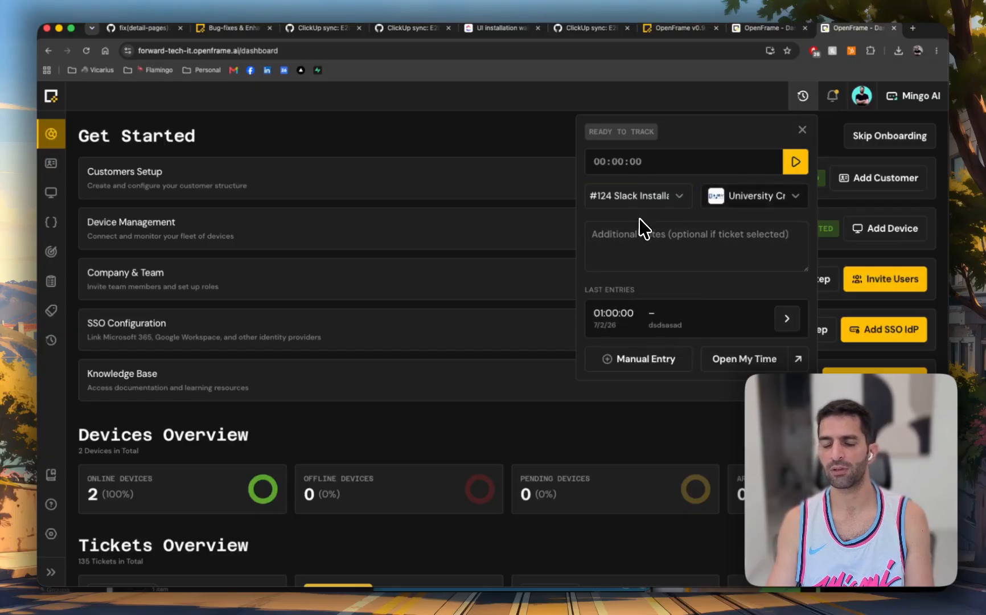
{"action": "left_click", "coordinate": [783, 162]}
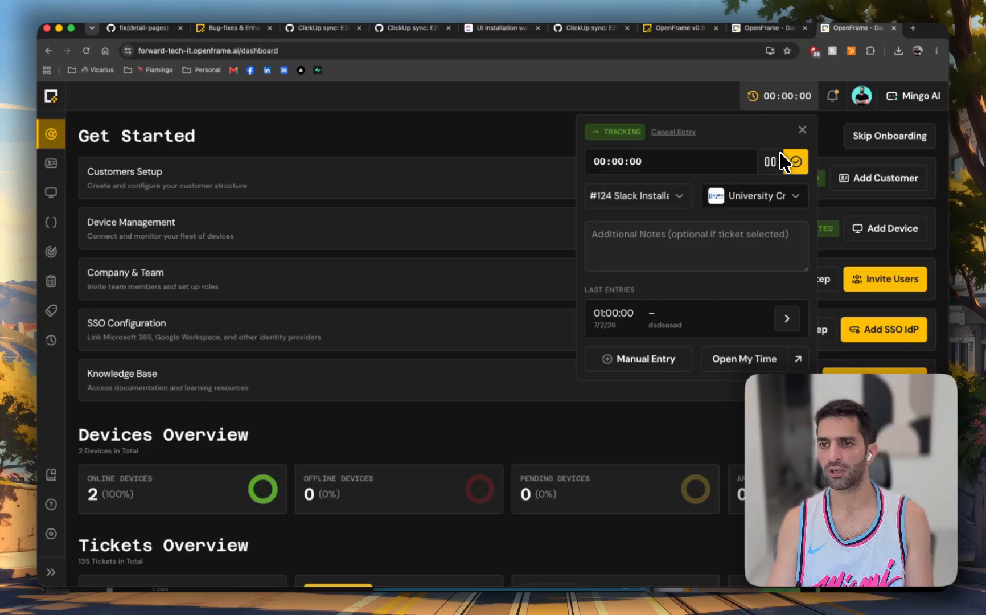
- Add the note "hi hi hi" to the running timer and finish the time entry
{"action": "left_click", "coordinate": [683, 255]}
{"action": "type", "text": "hi hi hi"}
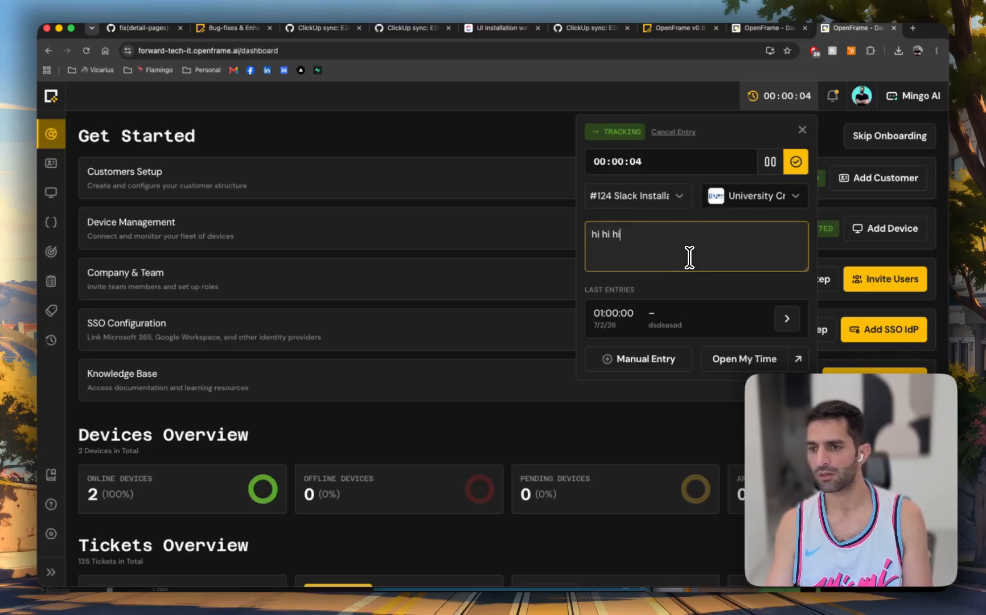
{"action": "left_click", "coordinate": [796, 163]}
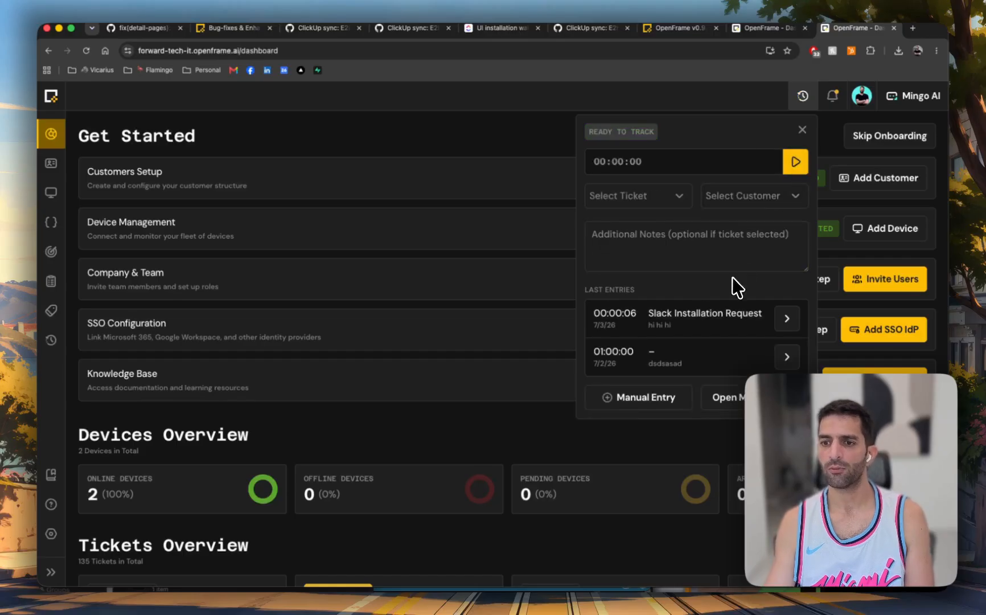
- View the logged entries in My Time and on the global Worktime page, checking employee, customer and ticket, and reopen the time tracker briefly
{"action": "left_click", "coordinate": [740, 405]}
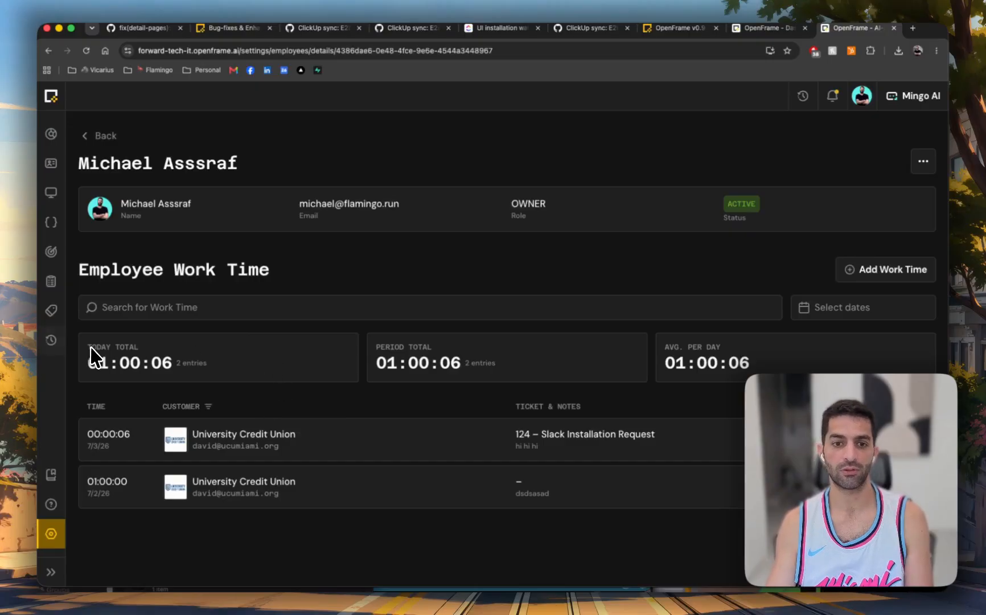
{"action": "left_click", "coordinate": [59, 350]}
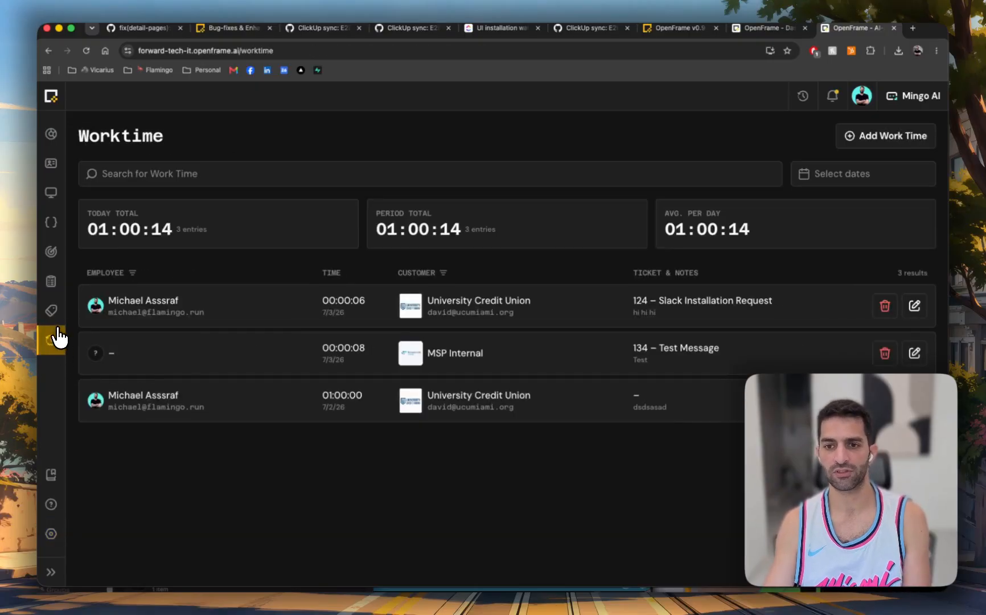
{"action": "mouse_move", "coordinate": [119, 300]}
{"action": "left_mouse_down"}
{"action": "mouse_move", "coordinate": [198, 304]}
{"action": "mouse_move", "coordinate": [132, 308]}
{"action": "left_mouse_up"}
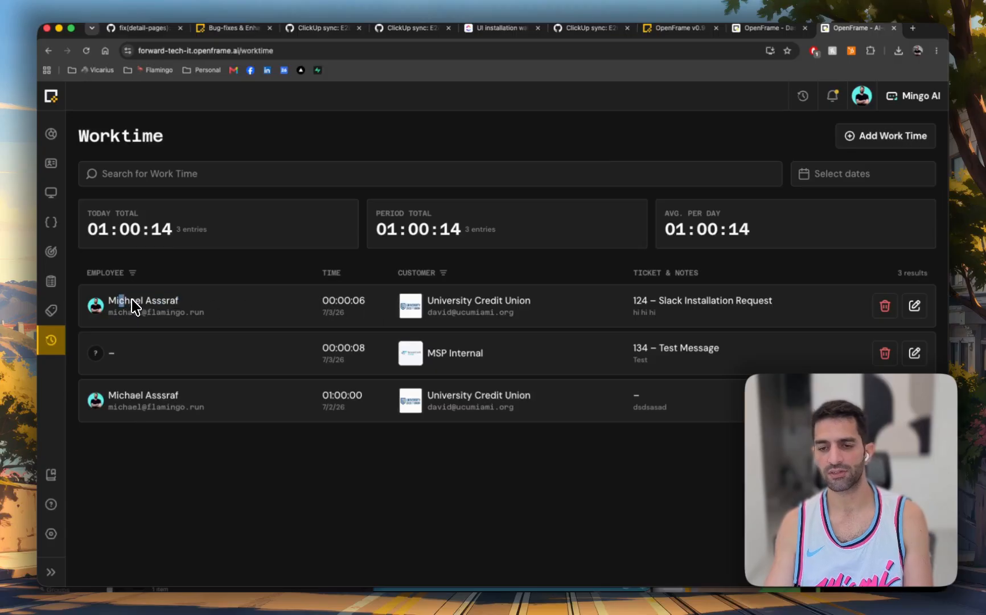
{"action": "left_click_drag", "start_coordinate": [454, 301], "coordinate": [541, 298]}
{"action": "left_click", "coordinate": [451, 304]}
{"action": "left_click_drag", "start_coordinate": [752, 300], "coordinate": [774, 289]}
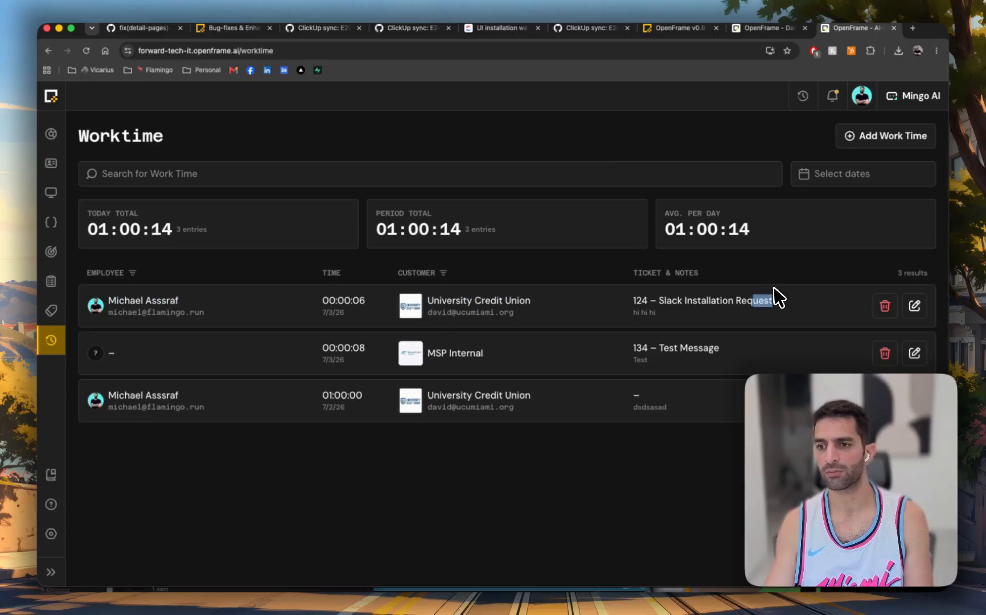
{"action": "left_click", "coordinate": [803, 97]}
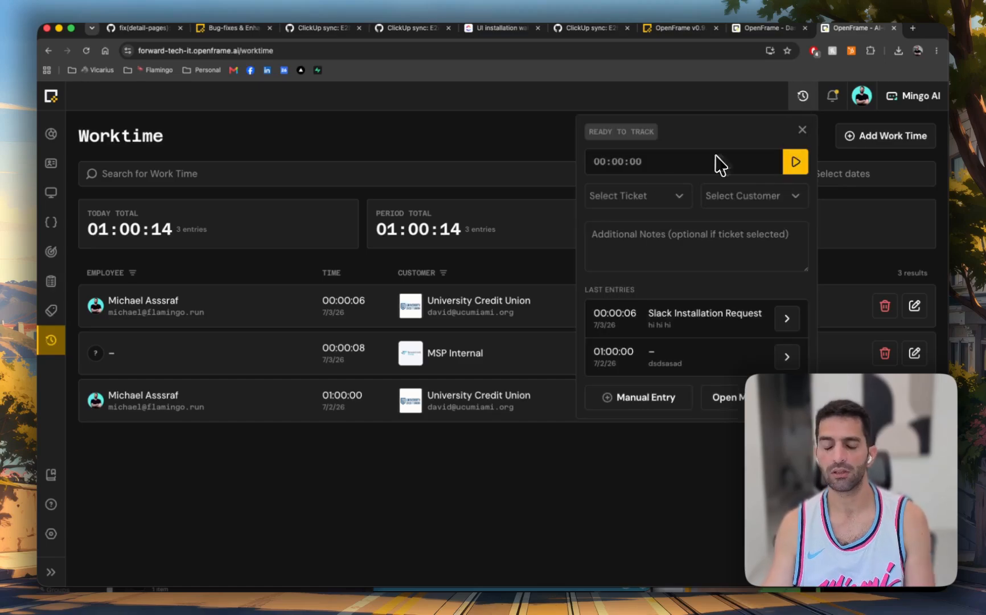
{"action": "left_click", "coordinate": [320, 214]}
- Start a manual work time entry for the current employee and University Credit Union with the note "dsadsa"
{"action": "left_click", "coordinate": [907, 143]}
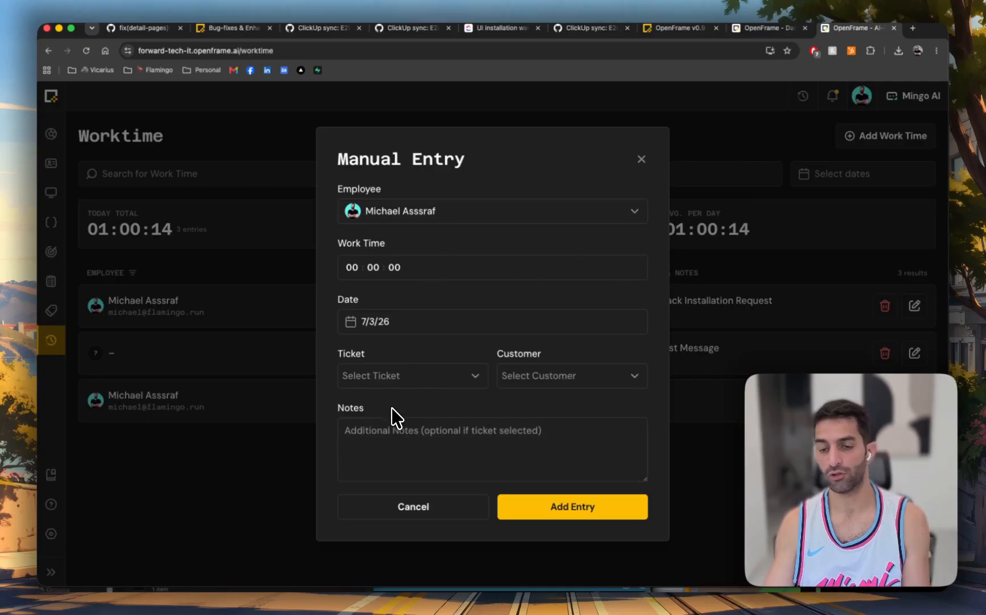
{"action": "left_click", "coordinate": [416, 219]}
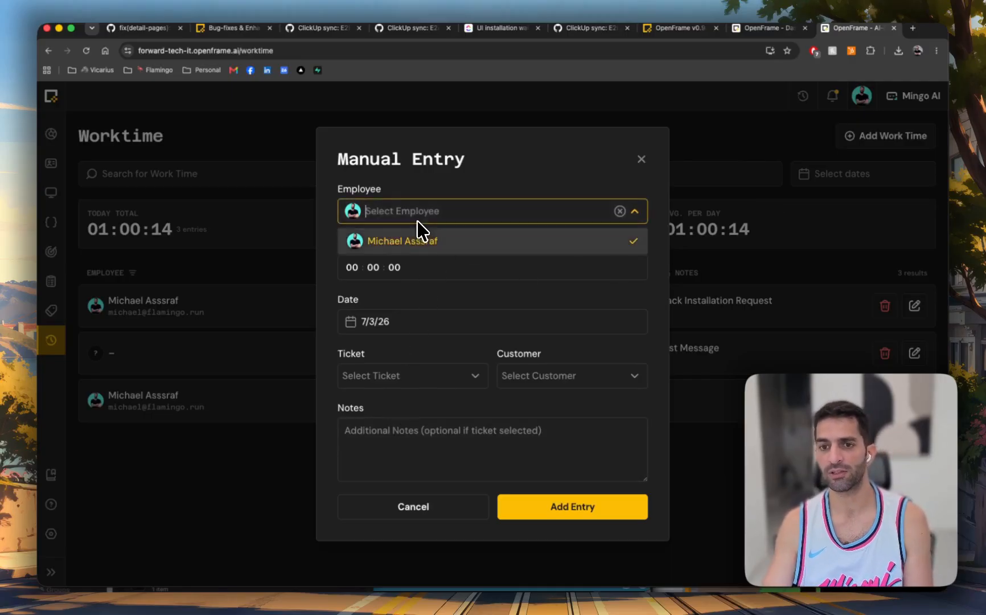
{"action": "left_click", "coordinate": [429, 237]}
{"action": "left_click", "coordinate": [436, 378]}
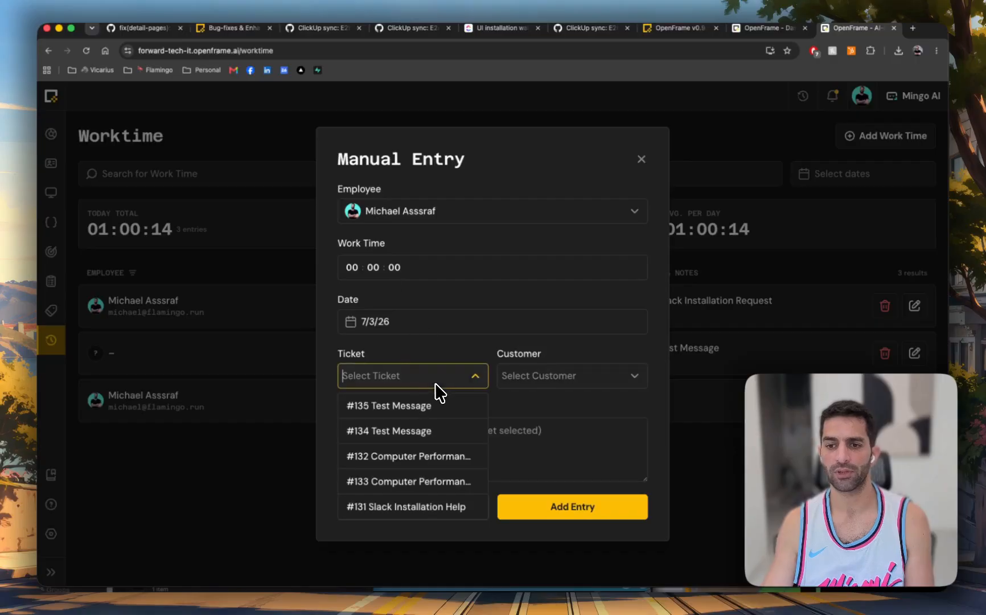
{"action": "left_click", "coordinate": [577, 378]}
{"action": "left_click", "coordinate": [539, 422]}
{"action": "left_click", "coordinate": [538, 423]}
{"action": "type", "text": "dsadsa"}
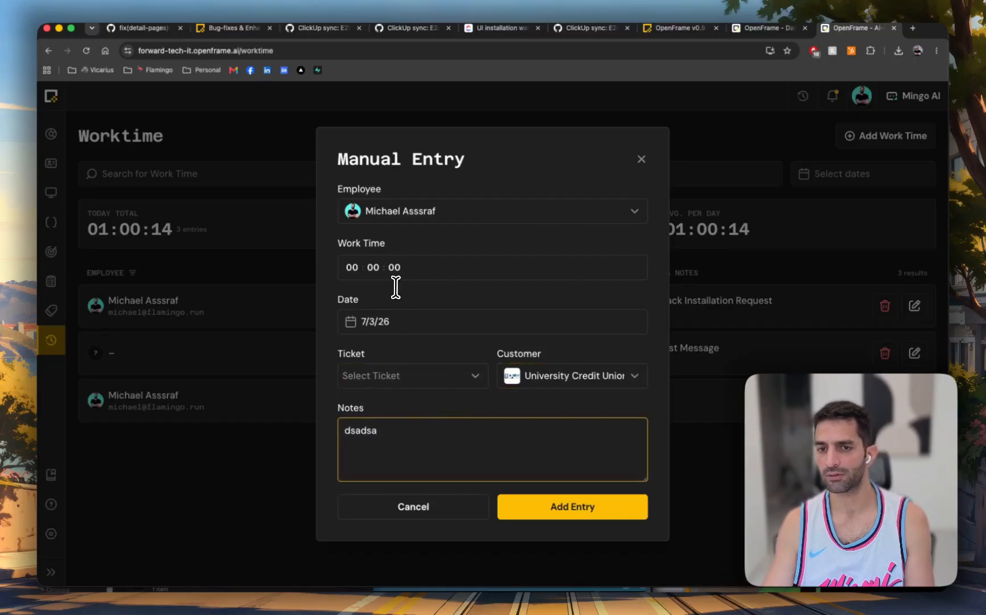
- Set the manual entry's work time to 00:01:00 and add the entry
{"action": "left_click", "coordinate": [376, 267]}
{"action": "left_click", "coordinate": [559, 505]}
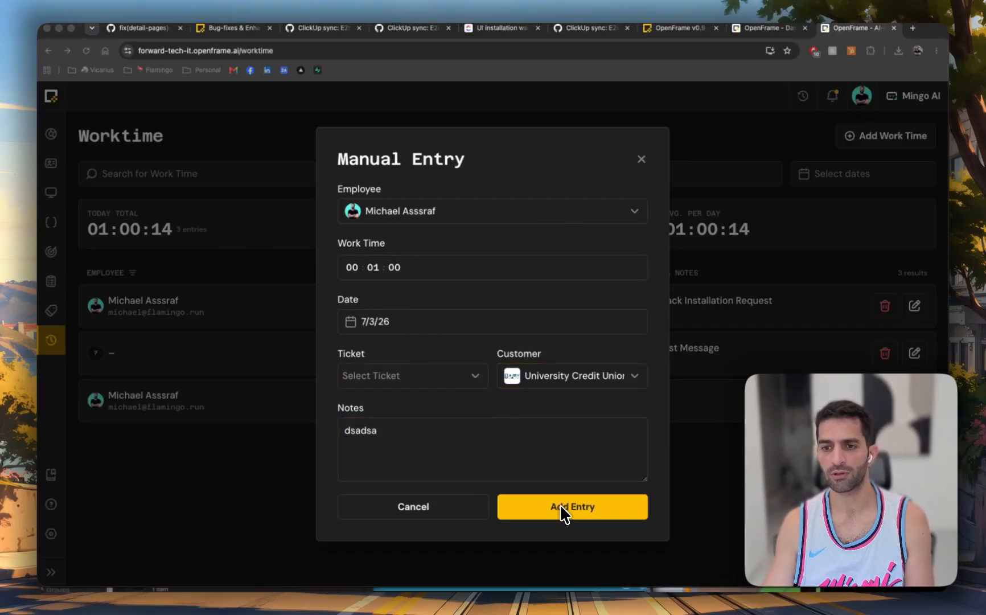
{"action": "left_click", "coordinate": [589, 509]}
{"action": "left_click", "coordinate": [588, 508]}
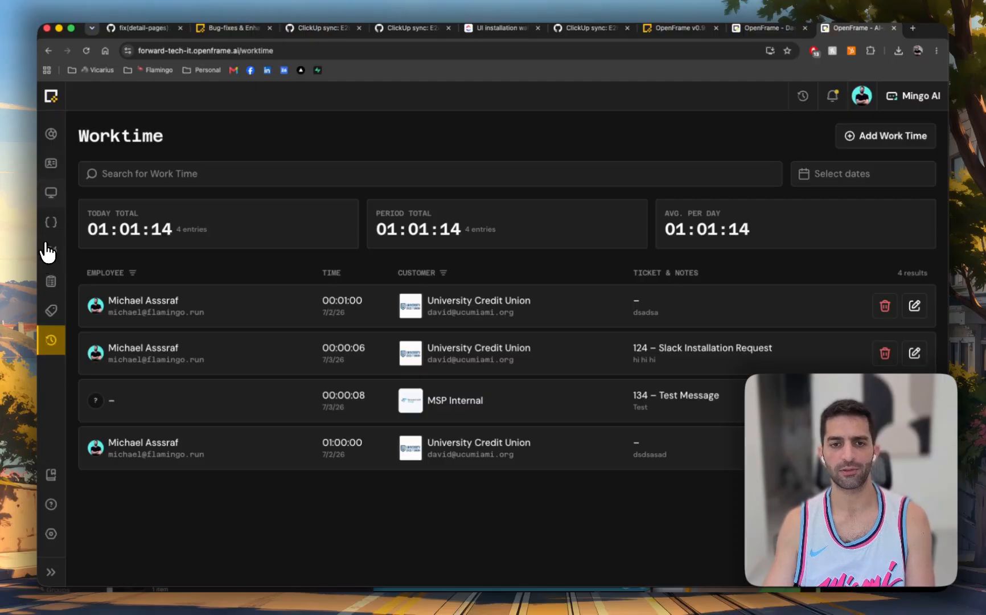
- View the Worktime, Tickets and Devices sections of the University Credit Union customer and return to the customer list
{"action": "left_click", "coordinate": [50, 165]}
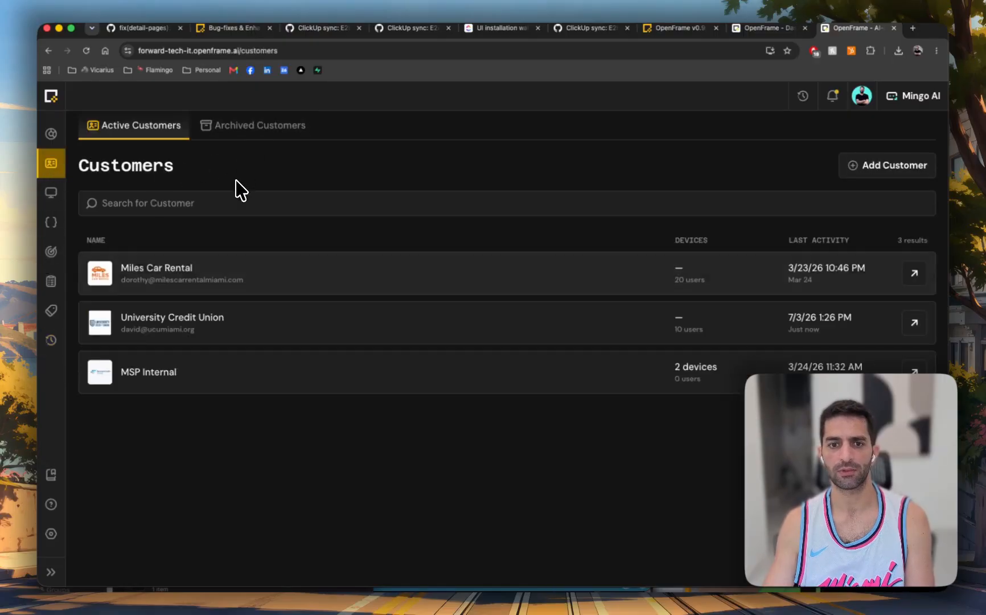
{"action": "left_click", "coordinate": [196, 325]}
{"action": "left_click", "coordinate": [305, 214]}
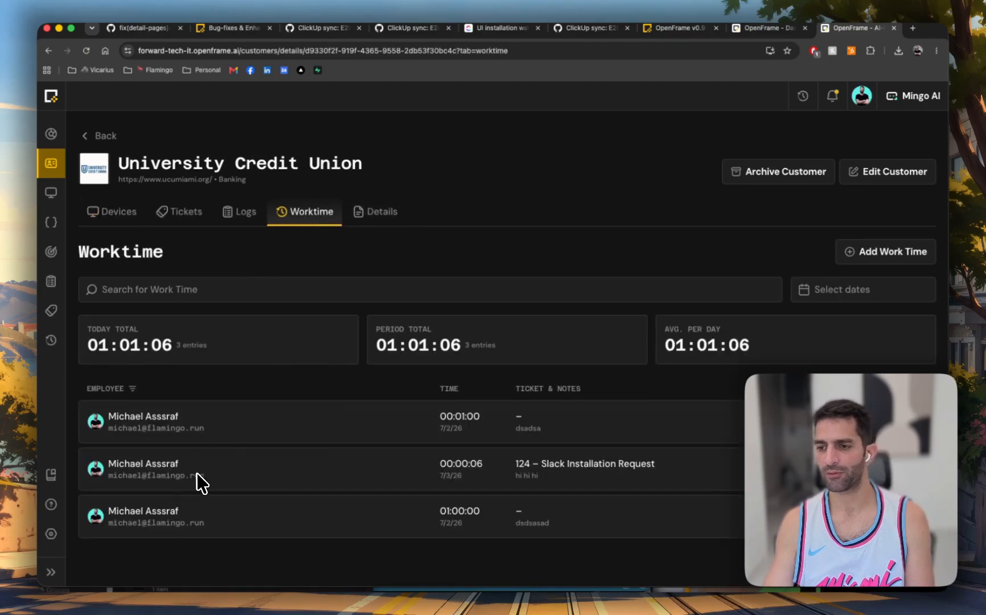
{"action": "left_click", "coordinate": [198, 215]}
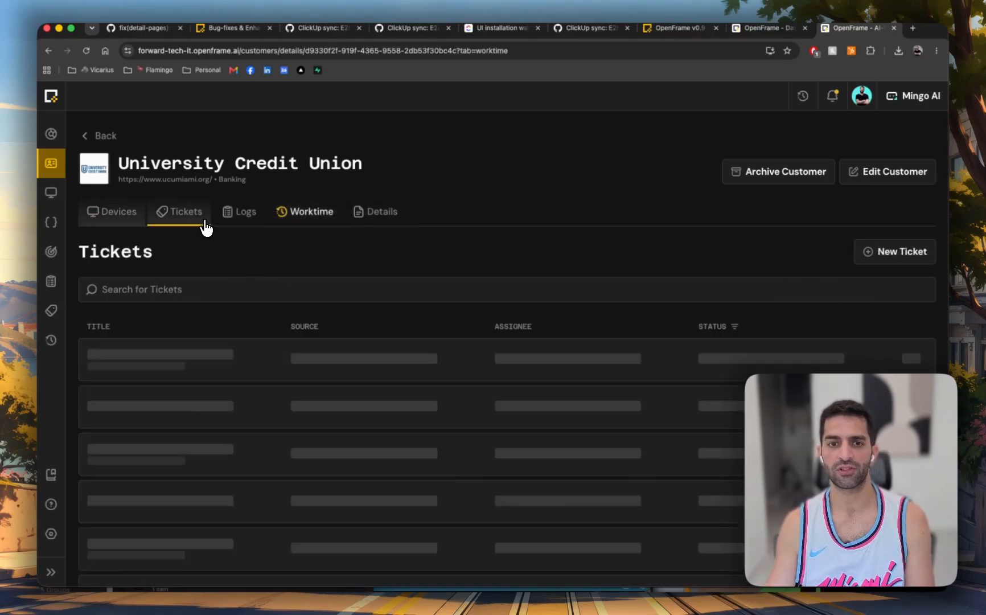
{"action": "left_click", "coordinate": [120, 220]}
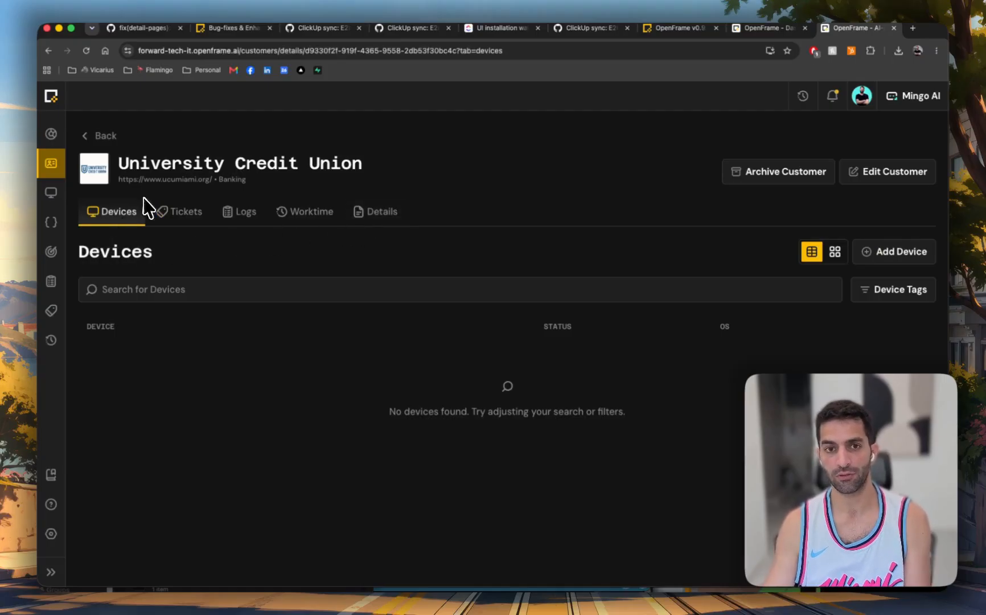
{"action": "left_click", "coordinate": [94, 137]}
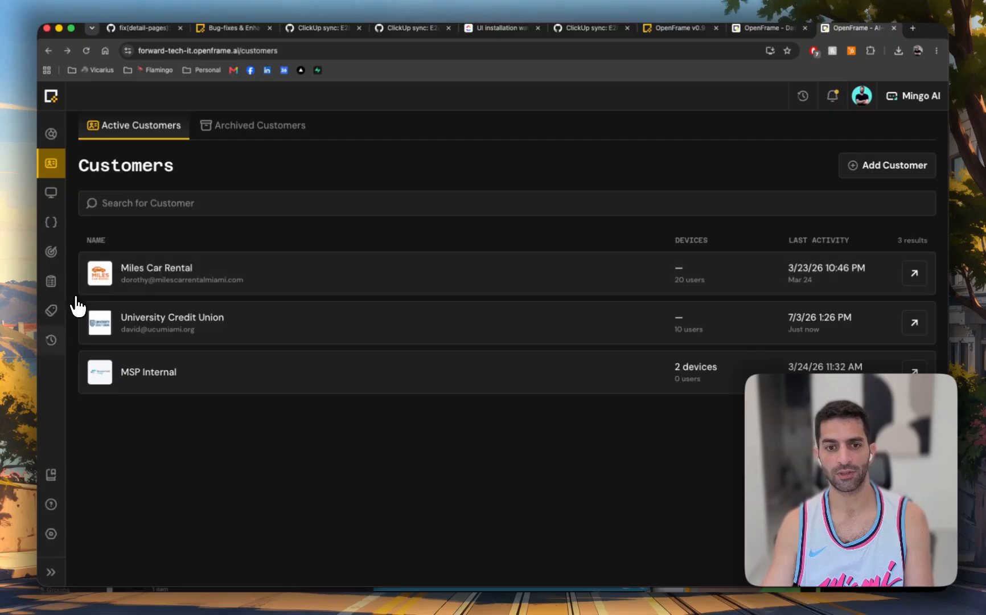
- Examine ticket details from the ticket board, including the MSP Internal Adobe Reader Installation ticket and the Slack Installation Help ticket
{"action": "left_click", "coordinate": [50, 310]}
{"action": "left_click", "coordinate": [322, 316]}
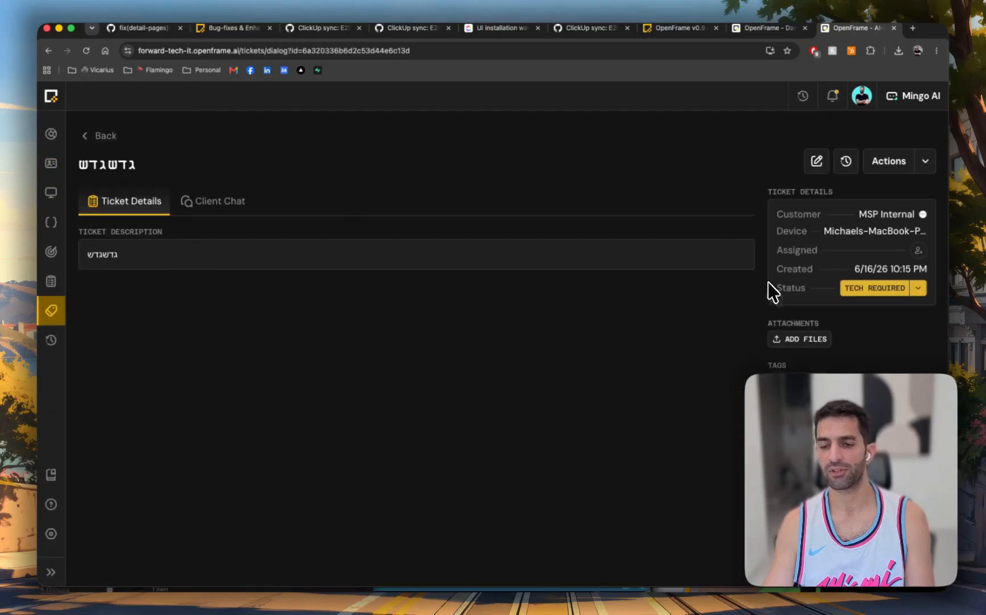
{"action": "left_click", "coordinate": [114, 137]}
{"action": "scroll", "coordinate": [321, 307], "scroll_direction": "down", "scroll_amount": 2}
{"action": "scroll", "coordinate": [328, 310], "scroll_direction": "down", "scroll_amount": 1}
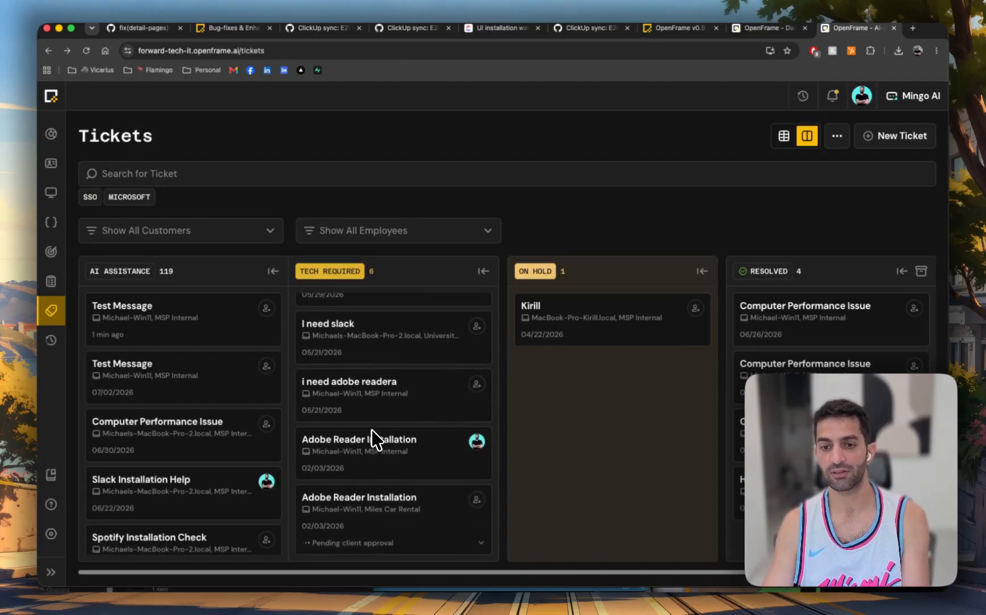
{"action": "left_click", "coordinate": [374, 466]}
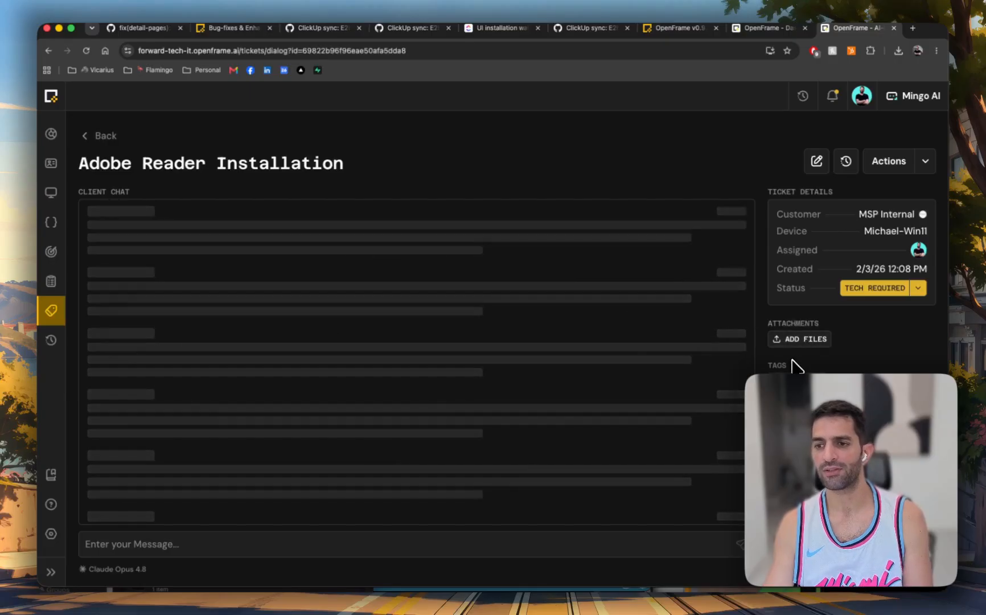
{"action": "left_click", "coordinate": [104, 137]}
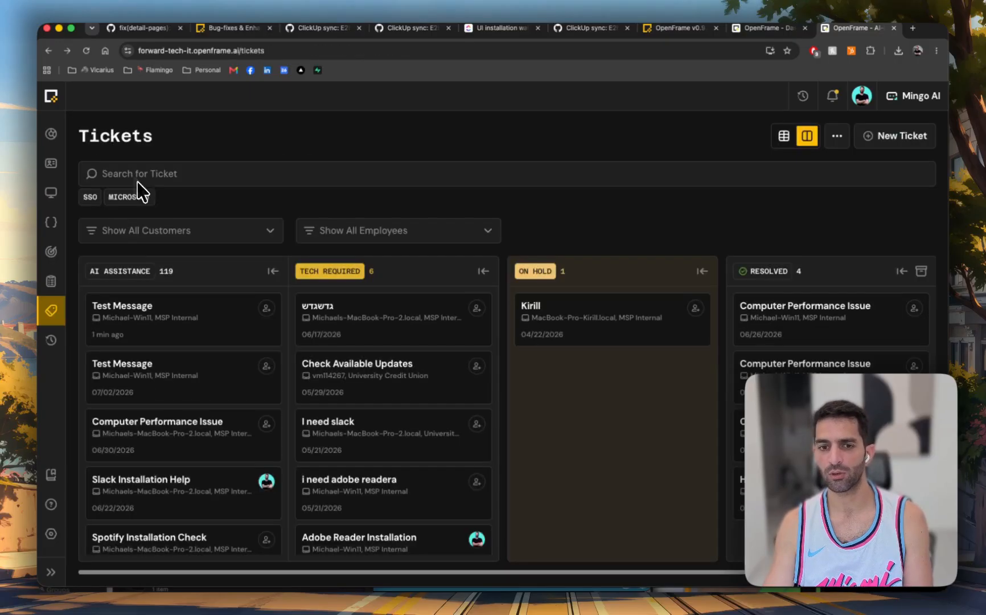
{"action": "left_click", "coordinate": [199, 481]}
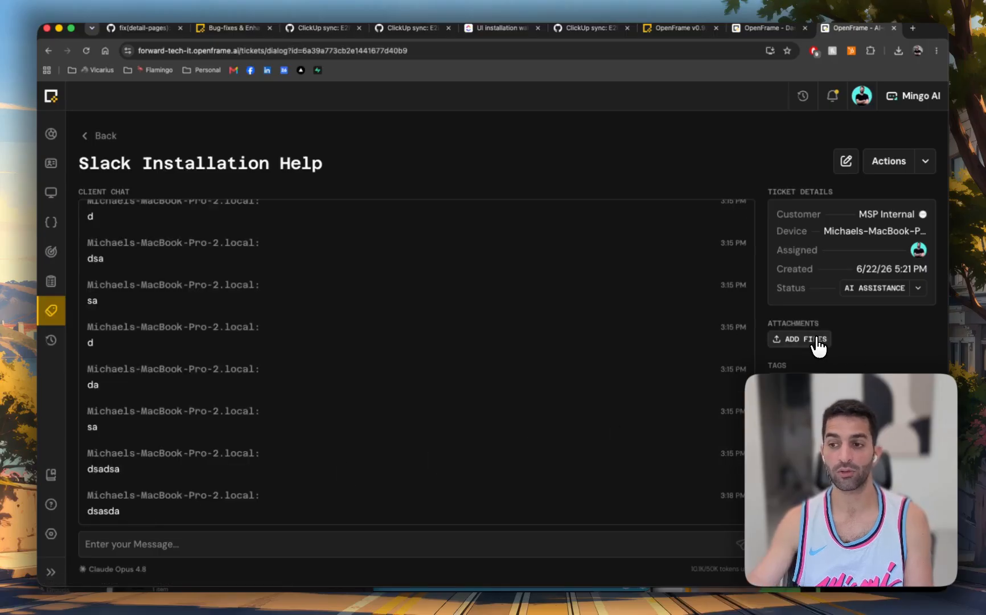
- Check the status options and client chat of the Slack Installation Help ticket, and return to the ticket board
{"action": "left_click", "coordinate": [873, 287]}
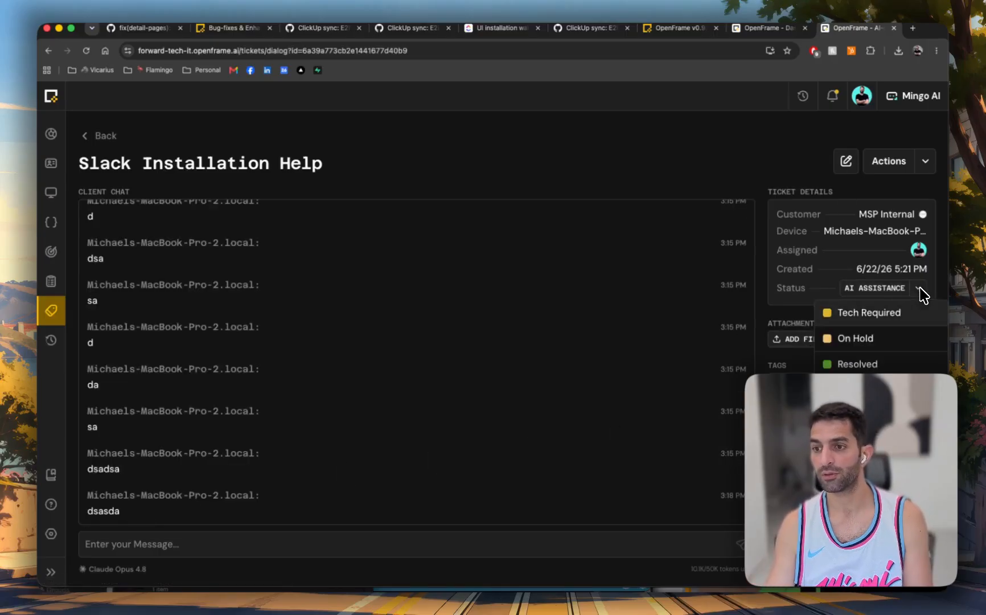
{"action": "left_click", "coordinate": [853, 140]}
{"action": "left_click", "coordinate": [220, 546]}
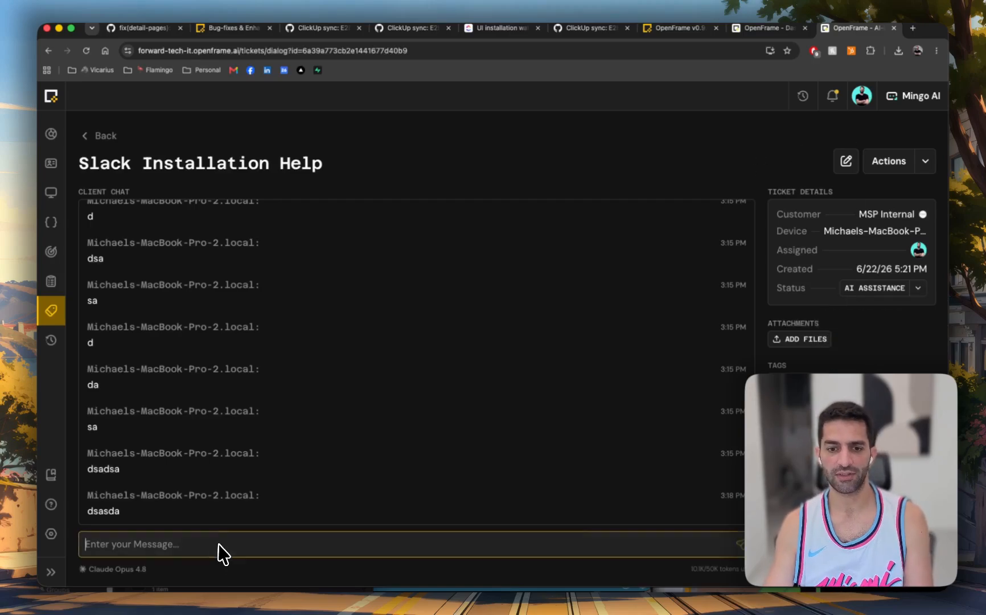
{"action": "scroll", "coordinate": [125, 399], "scroll_direction": "up", "scroll_amount": 2}
{"action": "scroll", "coordinate": [171, 382], "scroll_direction": "down", "scroll_amount": 10}
{"action": "scroll", "coordinate": [174, 384], "scroll_direction": "up", "scroll_amount": 2}
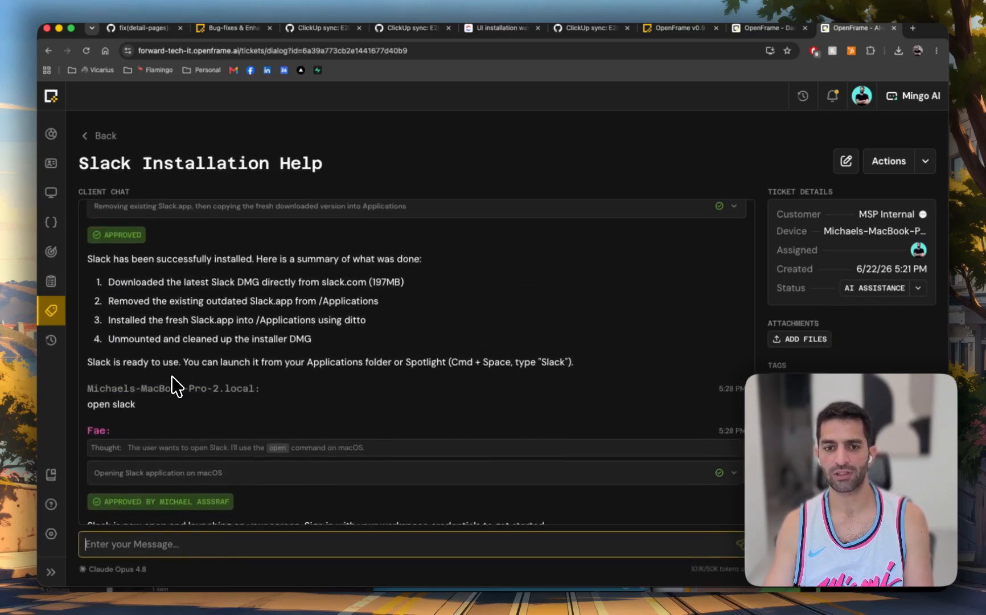
{"action": "left_click", "coordinate": [103, 137]}
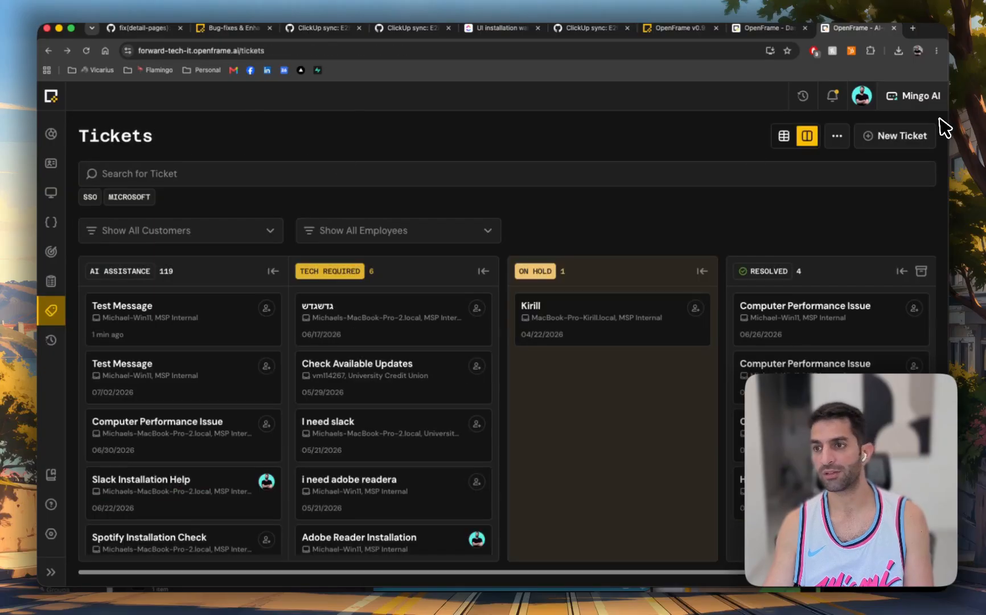
- From the customer list, ask Mingo AI what the recently viewed ticket is about, and return to the dashboard
{"action": "left_click", "coordinate": [49, 51]}
{"action": "left_click", "coordinate": [916, 97]}
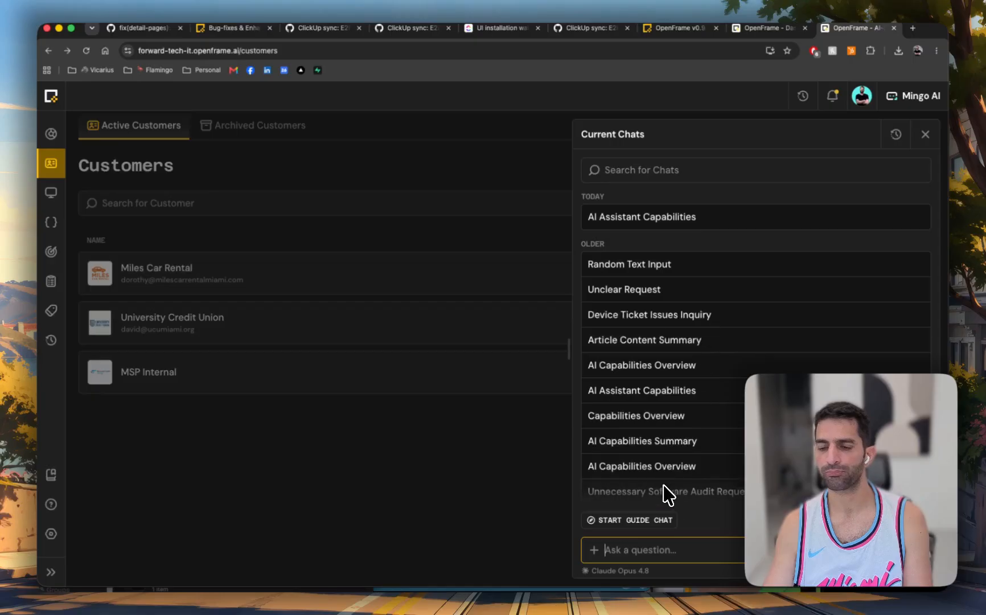
{"action": "type", "text": "what"}
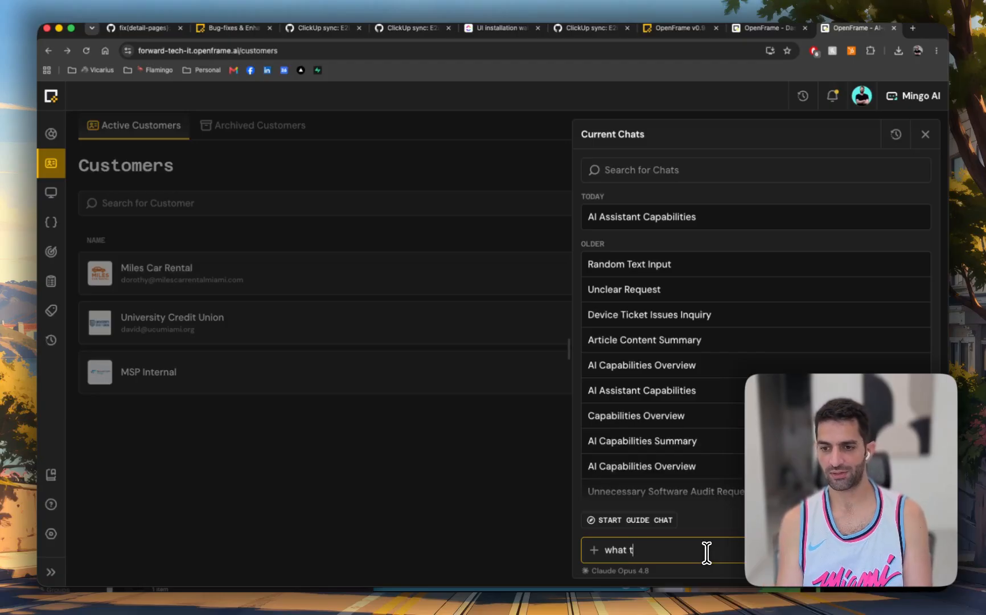
{"action": "type", "text": "ticket abou"}
{"action": "key", "text": "Return"}
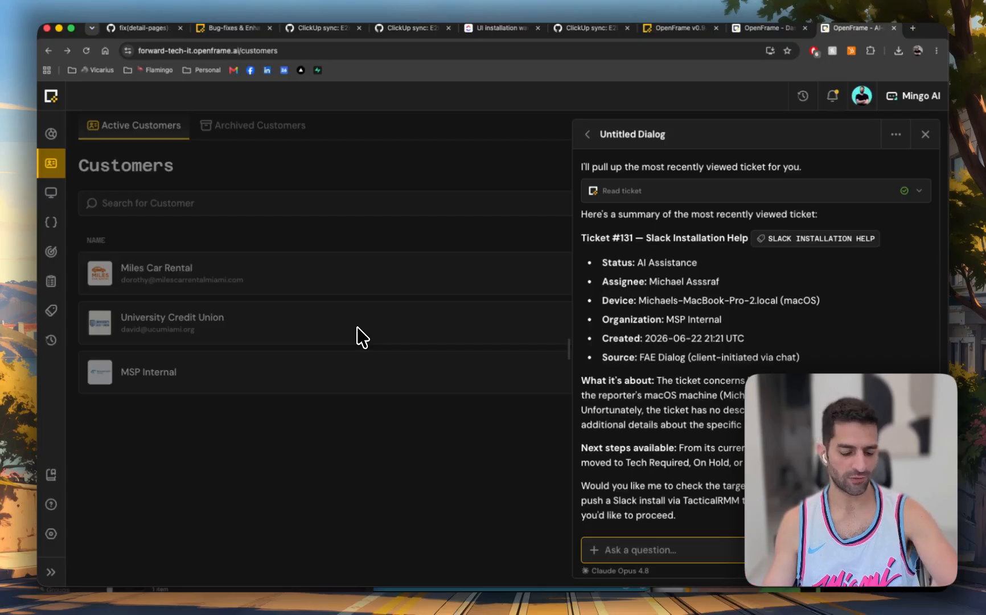
{"action": "left_click", "coordinate": [925, 134]}
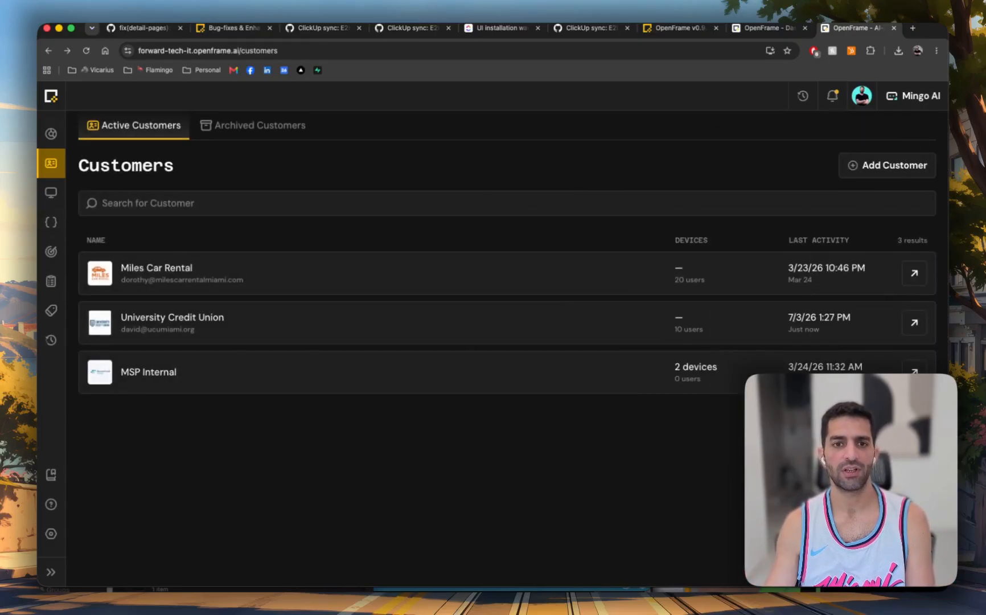
{"action": "left_click", "coordinate": [53, 135]}
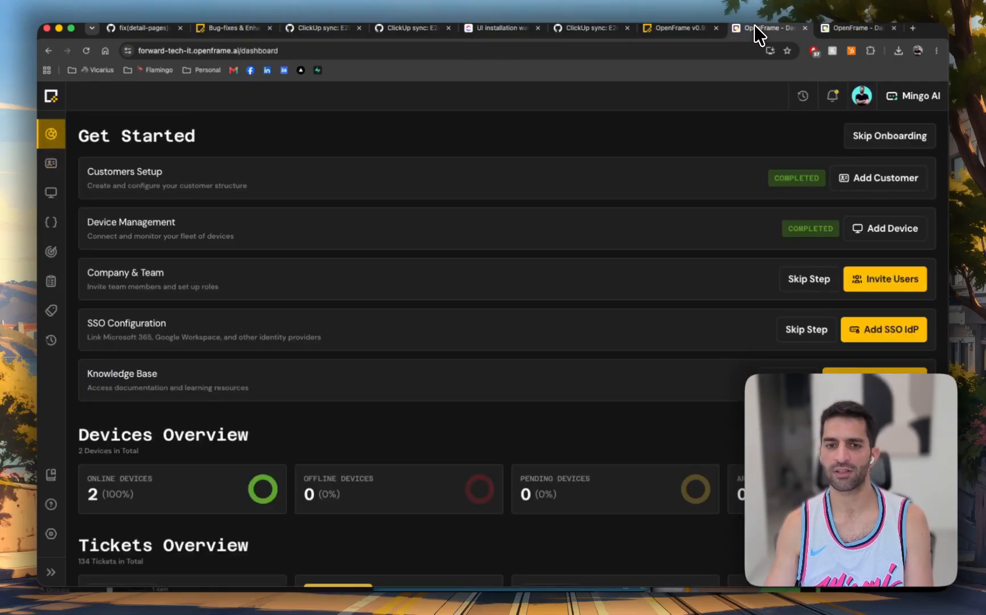
- Review the Built-In Time Tracking for Technicians and Real-Time Notifications & Alerts Center entries in the v0.9.52 release notes
{"action": "left_click", "coordinate": [693, 30]}
{"action": "left_click_drag", "start_coordinate": [143, 339], "coordinate": [125, 294]}
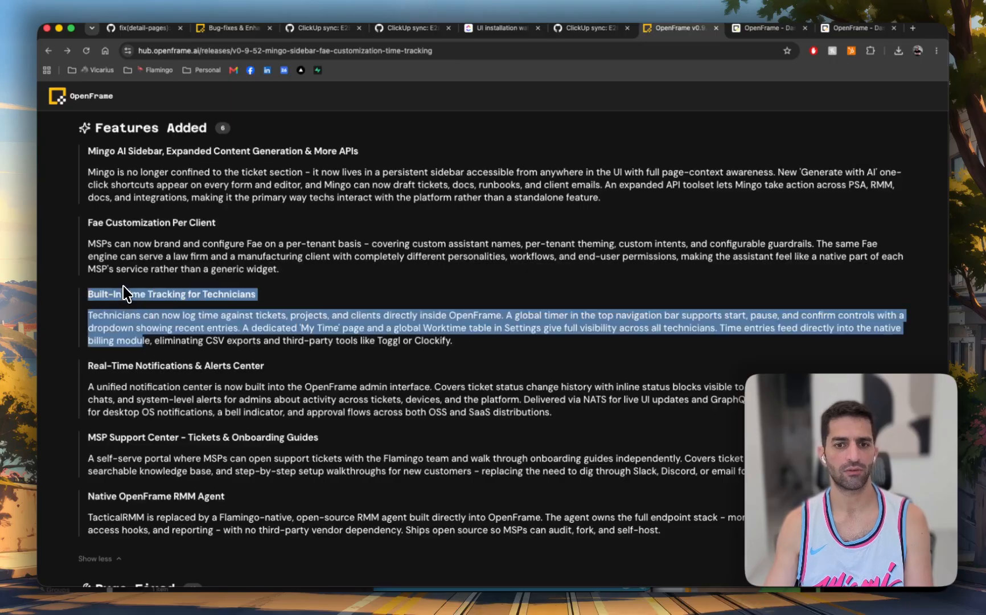
{"action": "left_click", "coordinate": [141, 340]}
{"action": "scroll", "coordinate": [307, 404], "scroll_direction": "down", "scroll_amount": 2}
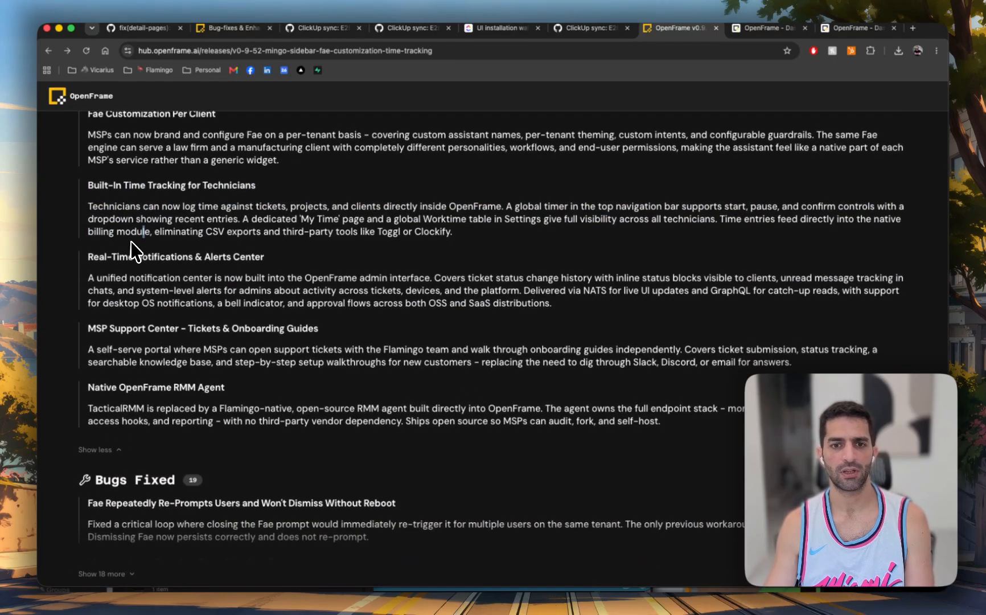
{"action": "left_click_drag", "start_coordinate": [88, 254], "coordinate": [199, 302]}
{"action": "left_click", "coordinate": [150, 304]}
{"action": "scroll", "coordinate": [149, 305], "scroll_direction": "down", "scroll_amount": 1}
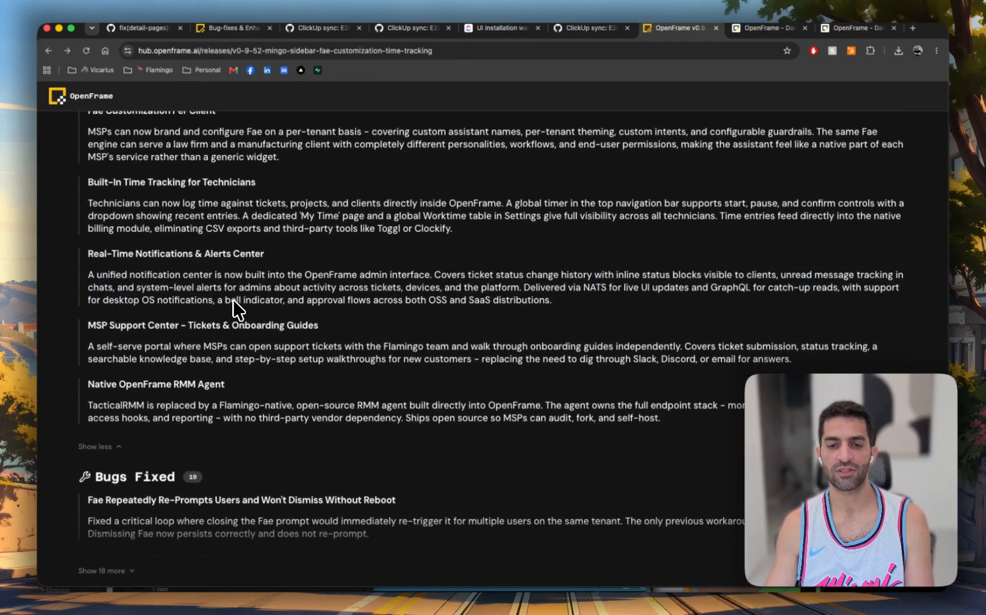
{"action": "left_click_drag", "start_coordinate": [196, 216], "coordinate": [198, 300]}
{"action": "scroll", "coordinate": [198, 300], "scroll_direction": "down", "scroll_amount": 1}
{"action": "left_click", "coordinate": [198, 300]}
{"action": "scroll", "coordinate": [196, 256], "scroll_direction": "up", "scroll_amount": 1}
{"action": "left_click_drag", "start_coordinate": [196, 216], "coordinate": [198, 300]}
{"action": "scroll", "coordinate": [196, 299], "scroll_direction": "down", "scroll_amount": 1}
{"action": "left_click", "coordinate": [196, 298]}
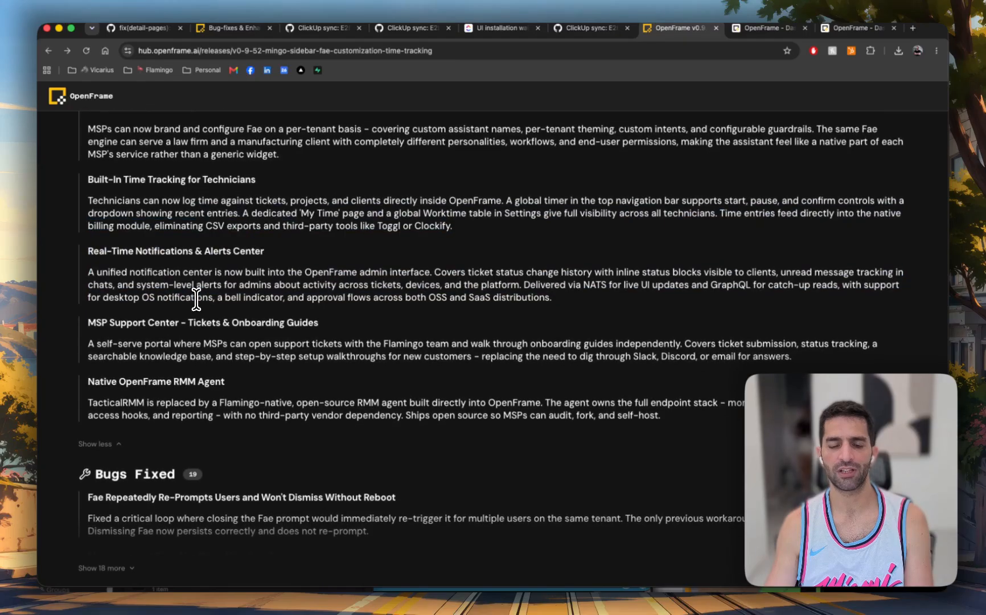
{"action": "left_click_drag", "start_coordinate": [204, 226], "coordinate": [203, 322]}
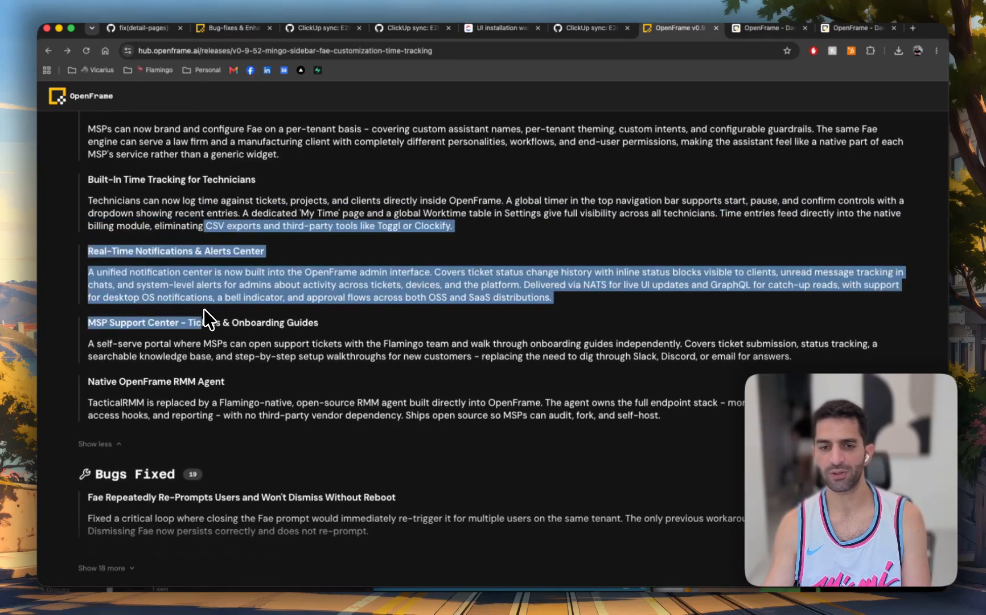
{"action": "left_click", "coordinate": [124, 271]}
{"action": "left_click", "coordinate": [145, 250]}
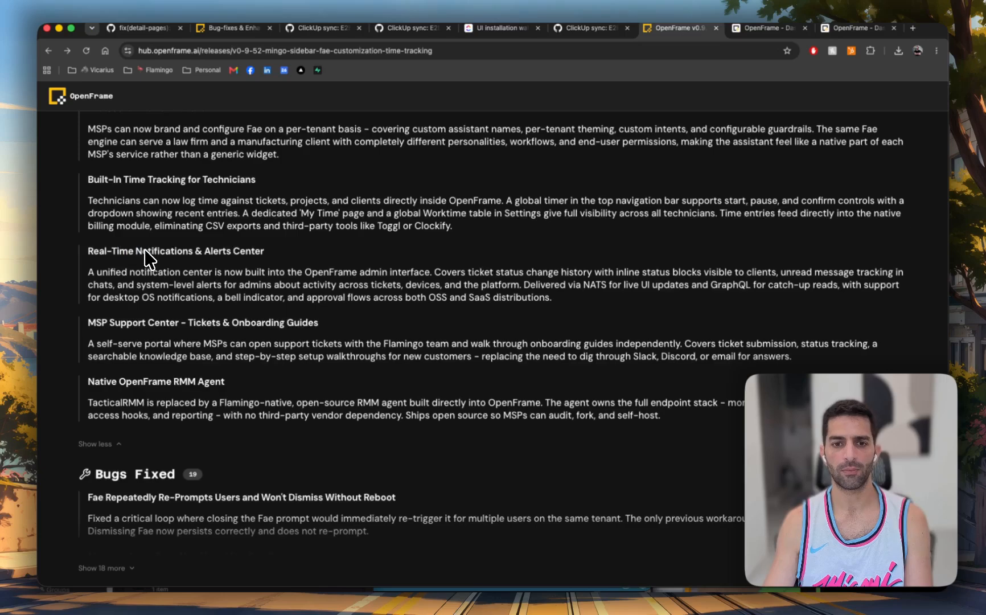
- Highlight and read the MSP Support Center - Tickets & Onboarding Guides entry in the release notes
{"action": "mouse_move", "coordinate": [118, 316]}
{"action": "left_mouse_down"}
{"action": "mouse_move", "coordinate": [127, 356]}
{"action": "mouse_move", "coordinate": [136, 318]}
{"action": "left_mouse_up"}
{"action": "left_click", "coordinate": [127, 354]}
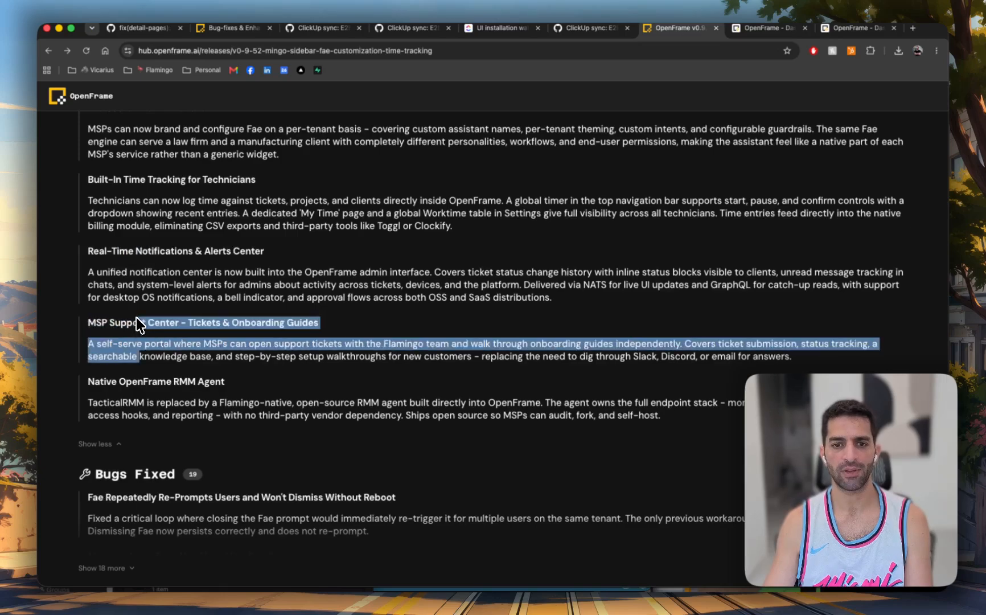
{"action": "left_click", "coordinate": [136, 358]}
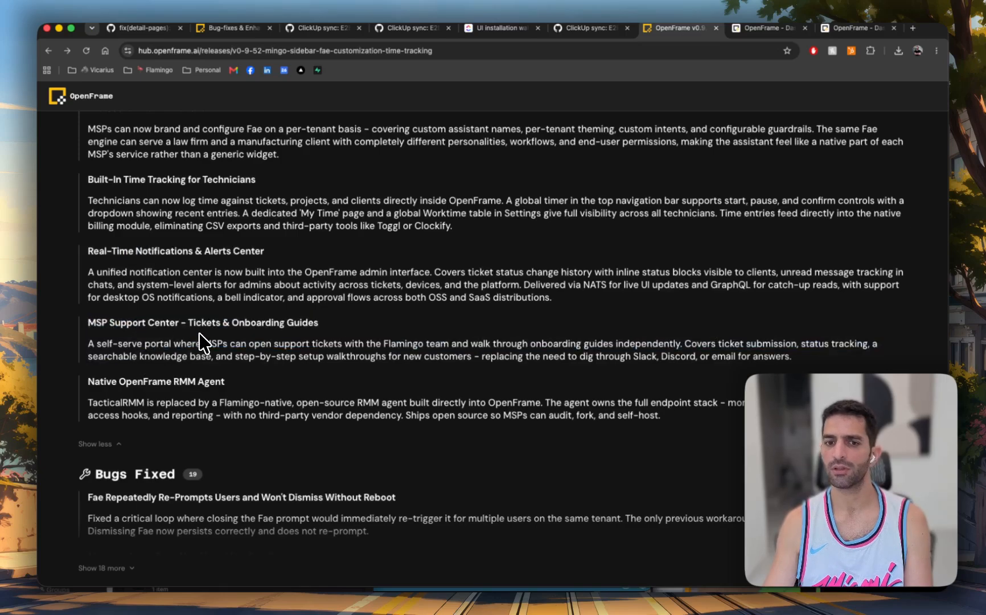
- Return from the release notes to the OpenFrame dashboard and open the Help Center
{"action": "left_click", "coordinate": [828, 28]}
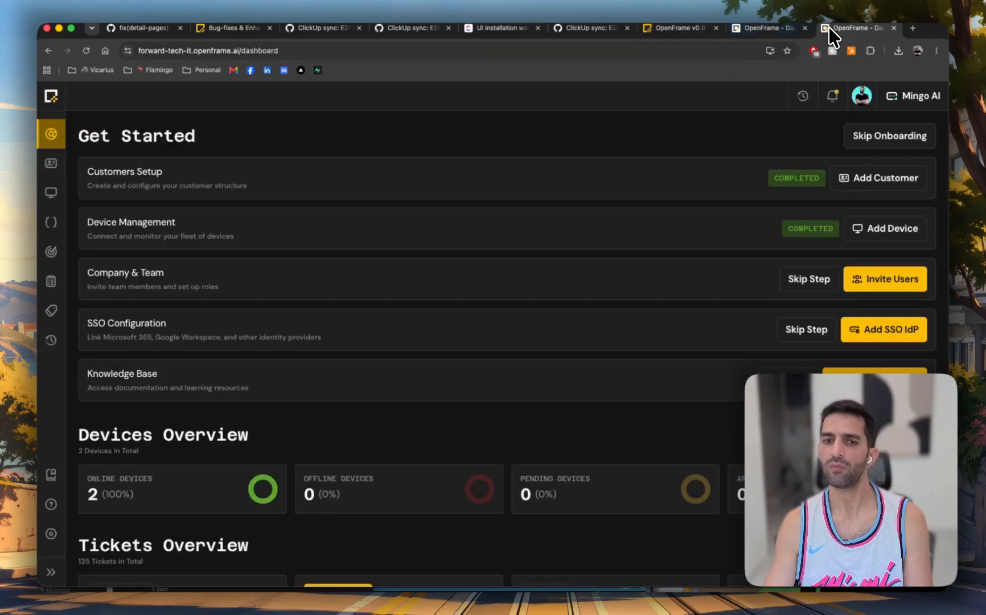
{"action": "left_click", "coordinate": [52, 509]}
{"action": "left_click", "coordinate": [50, 571]}
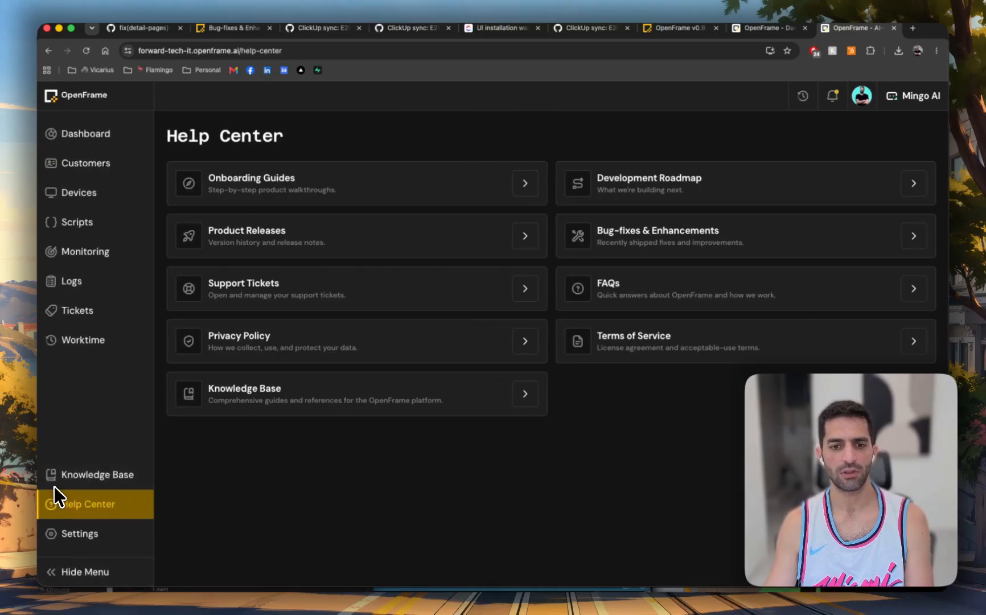
{"action": "left_click", "coordinate": [89, 561]}
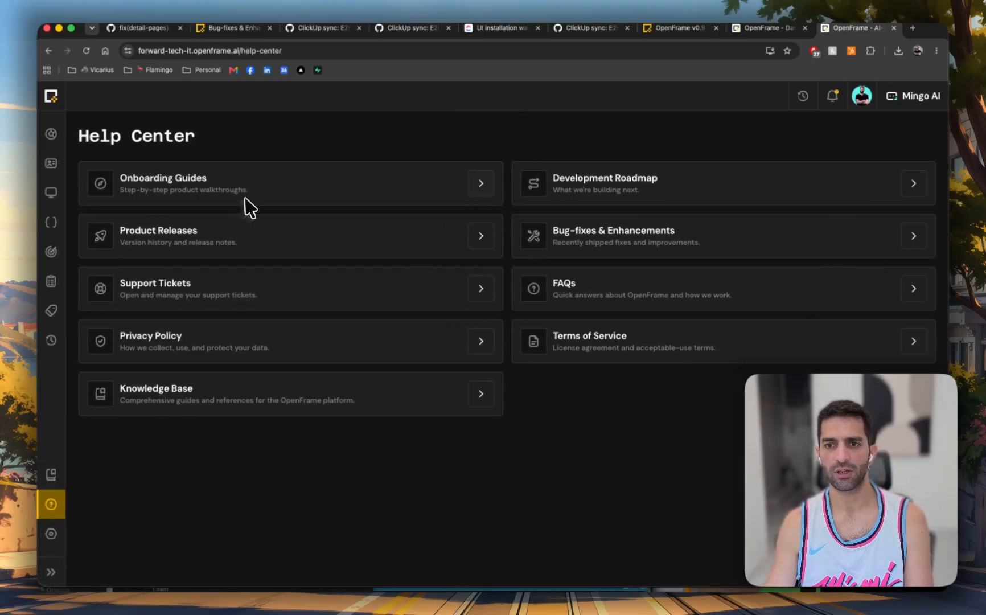
- View the Set Up SSO with Google or Microsoft guide among the Onboarding Guides and return to the guide list
{"action": "left_click", "coordinate": [483, 195]}
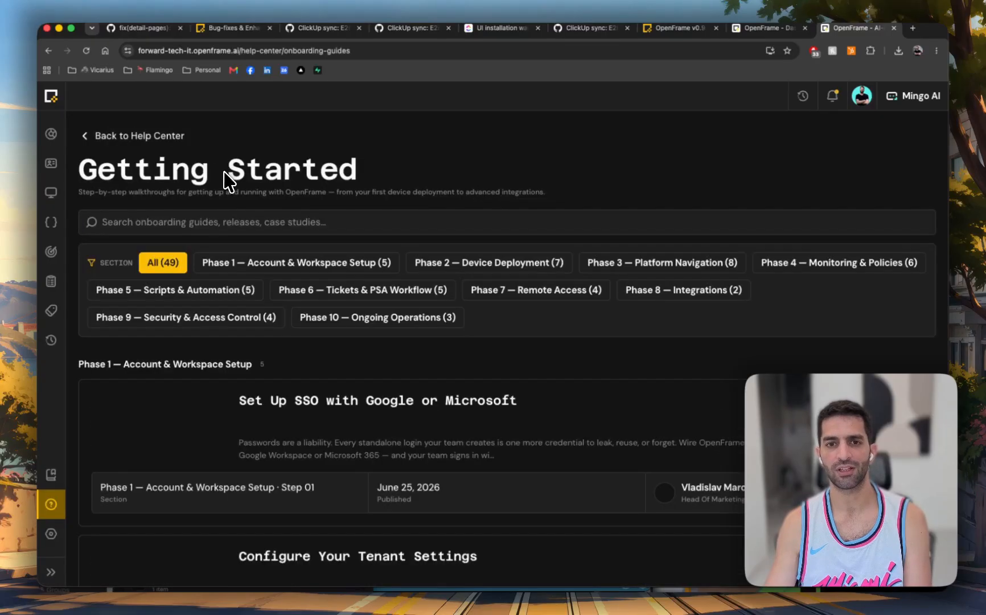
{"action": "scroll", "coordinate": [262, 346], "scroll_direction": "down", "scroll_amount": 3}
{"action": "scroll", "coordinate": [293, 359], "scroll_direction": "up", "scroll_amount": 1}
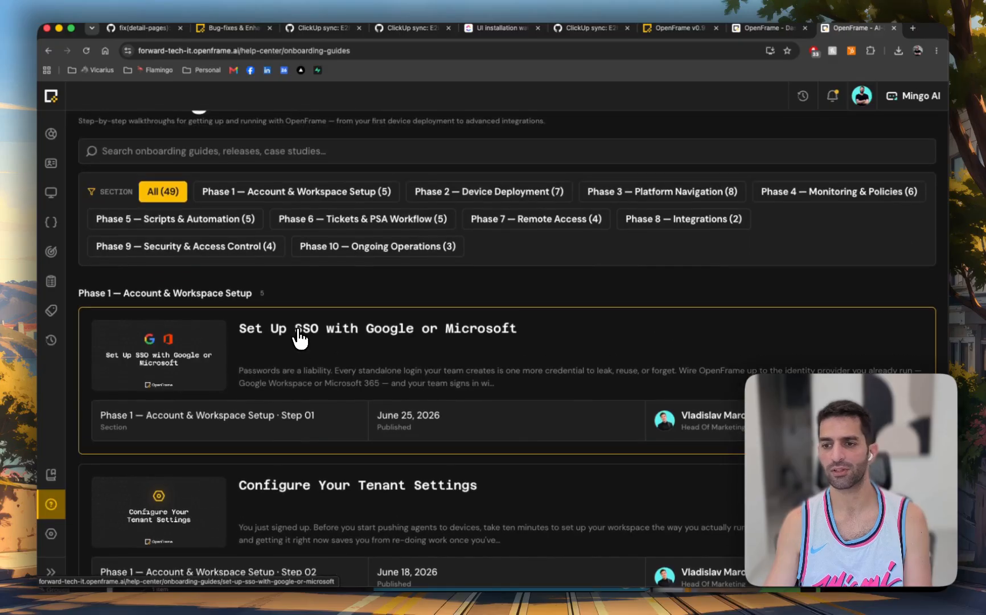
{"action": "left_click", "coordinate": [438, 379]}
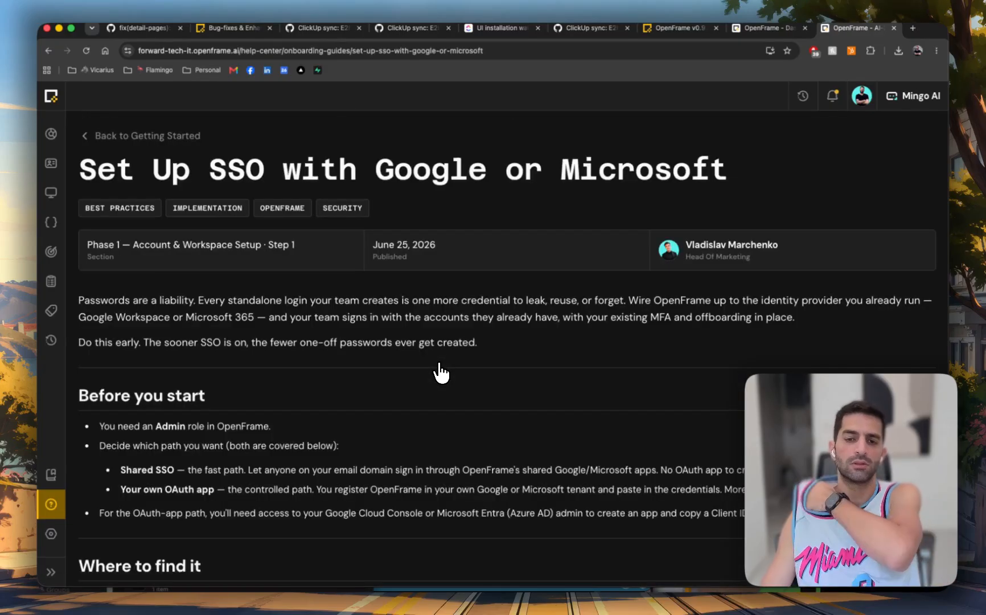
{"action": "left_click", "coordinate": [174, 137]}
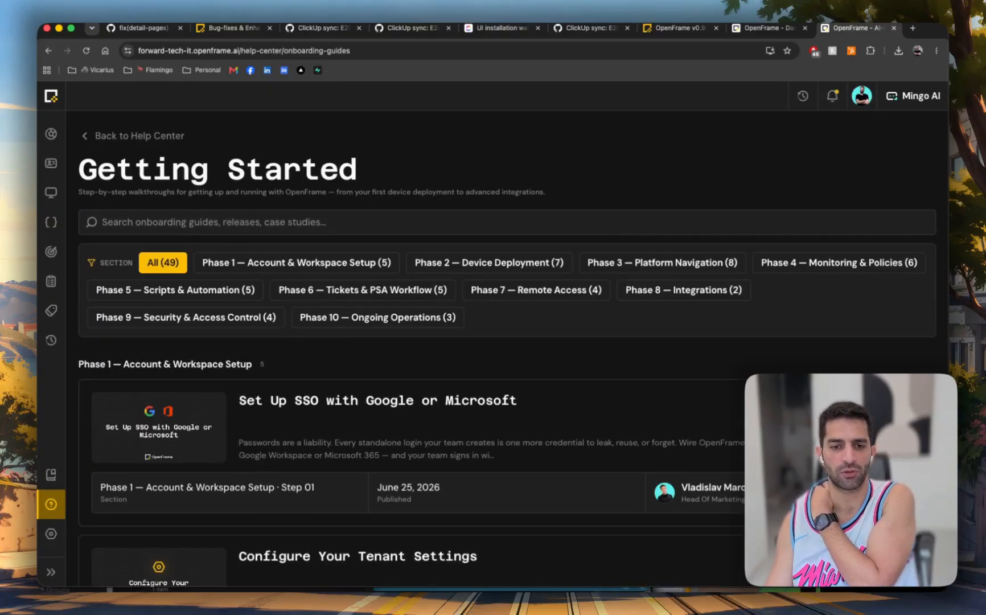
- View the quarterly items of the Development Roadmap and return to the Help Center overview
{"action": "left_click", "coordinate": [41, 506]}
{"action": "left_click", "coordinate": [51, 571]}
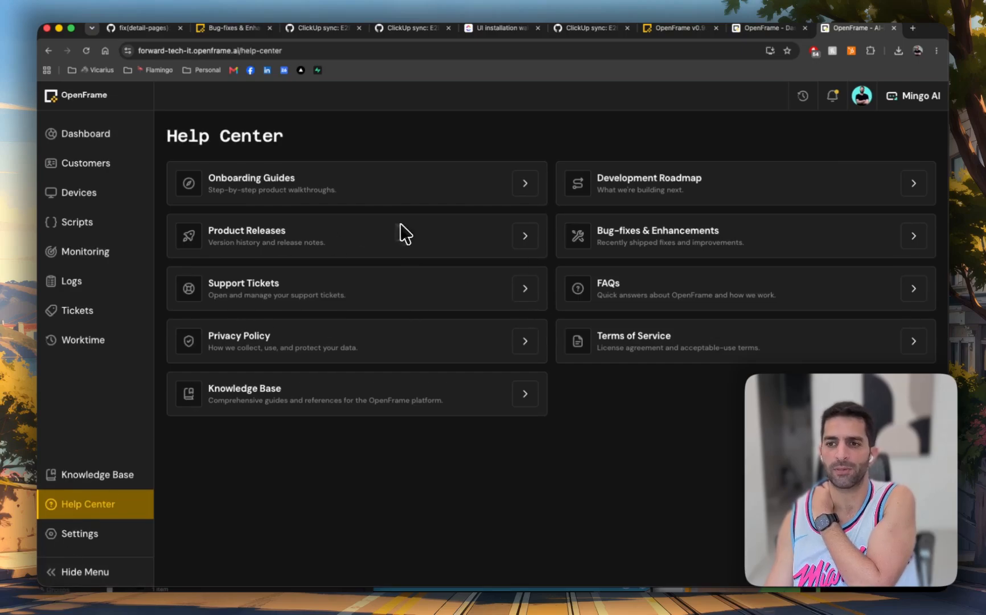
{"action": "left_click", "coordinate": [911, 197]}
{"action": "scroll", "coordinate": [493, 333], "scroll_direction": "down", "scroll_amount": 6}
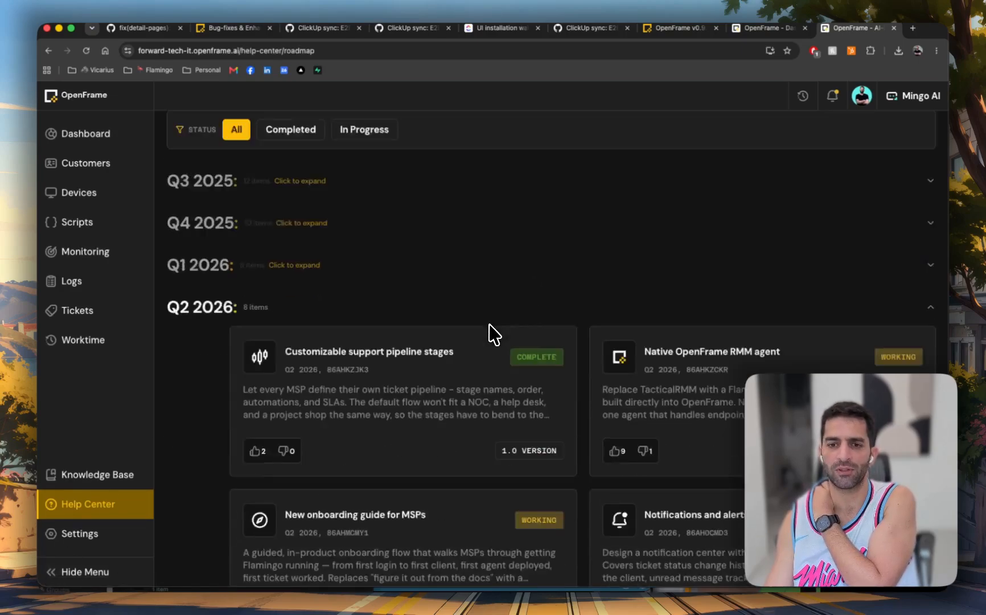
{"action": "scroll", "coordinate": [493, 341], "scroll_direction": "up", "scroll_amount": 6}
{"action": "left_click", "coordinate": [171, 132]}
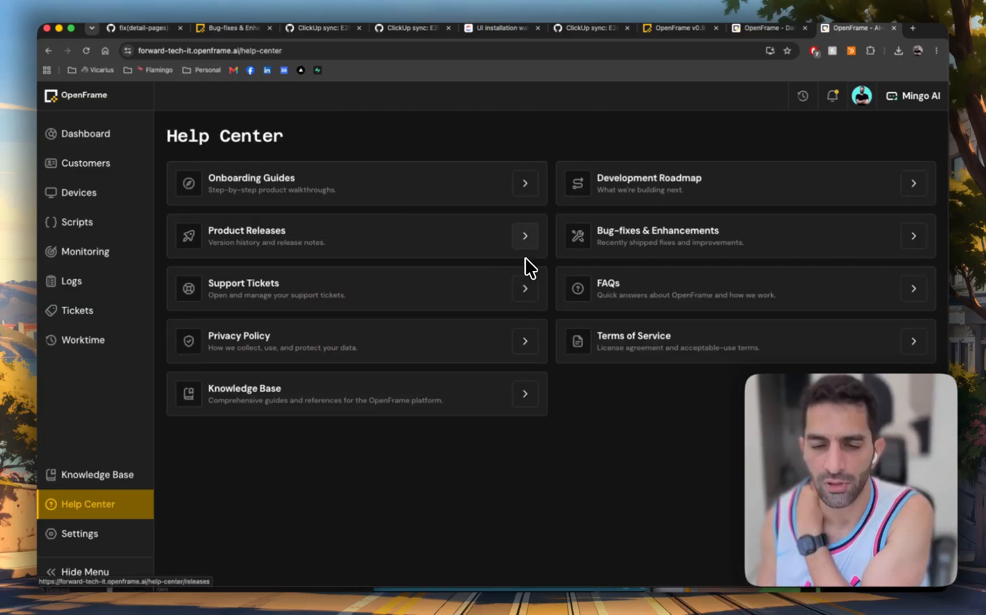
- View the Product Releases and FAQs pages, returning to the Help Center overview after each
{"action": "left_click", "coordinate": [525, 235]}
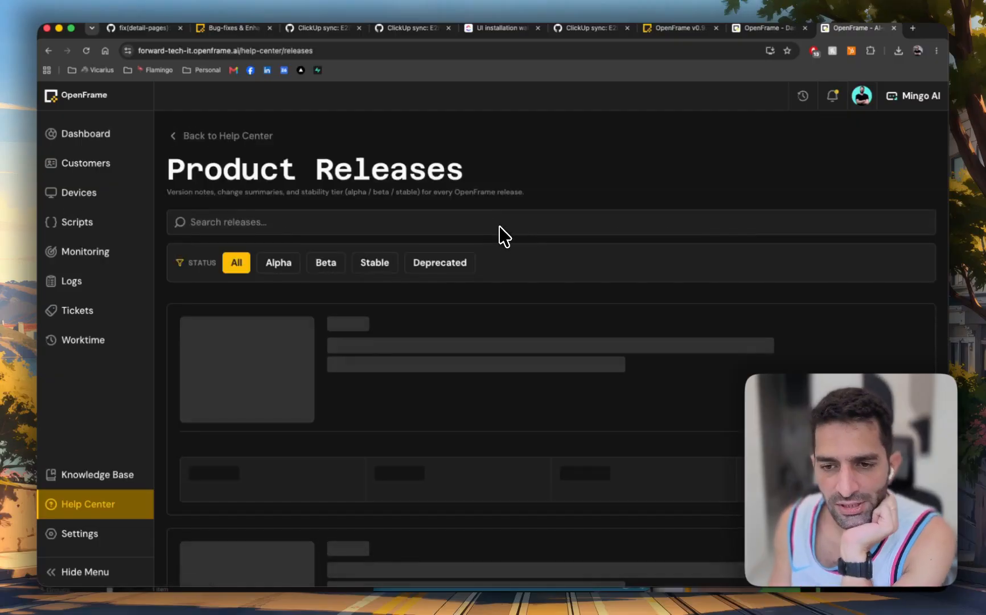
{"action": "left_click", "coordinate": [249, 140]}
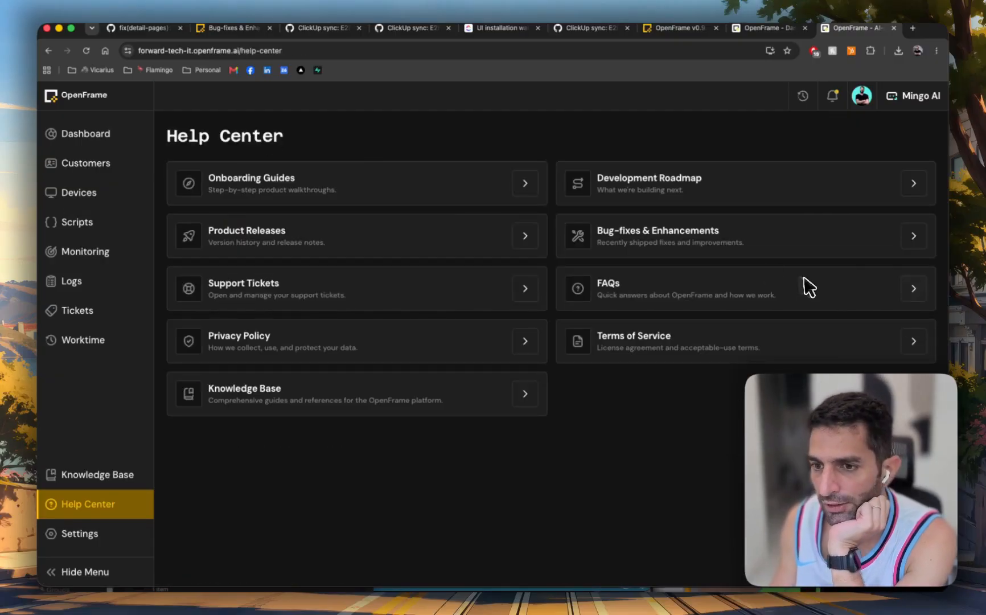
{"action": "left_click", "coordinate": [911, 292]}
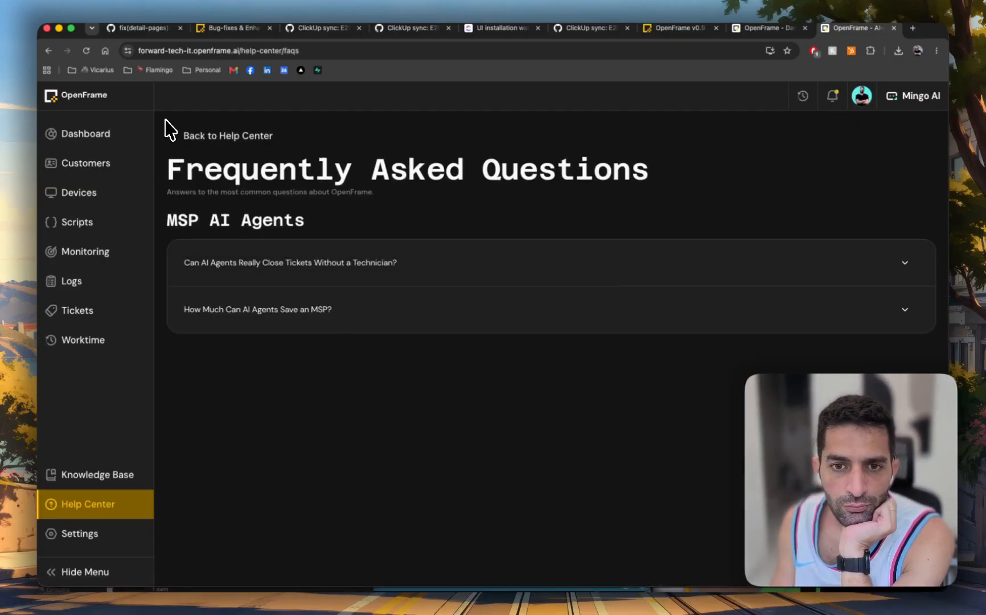
{"action": "left_click", "coordinate": [260, 137]}
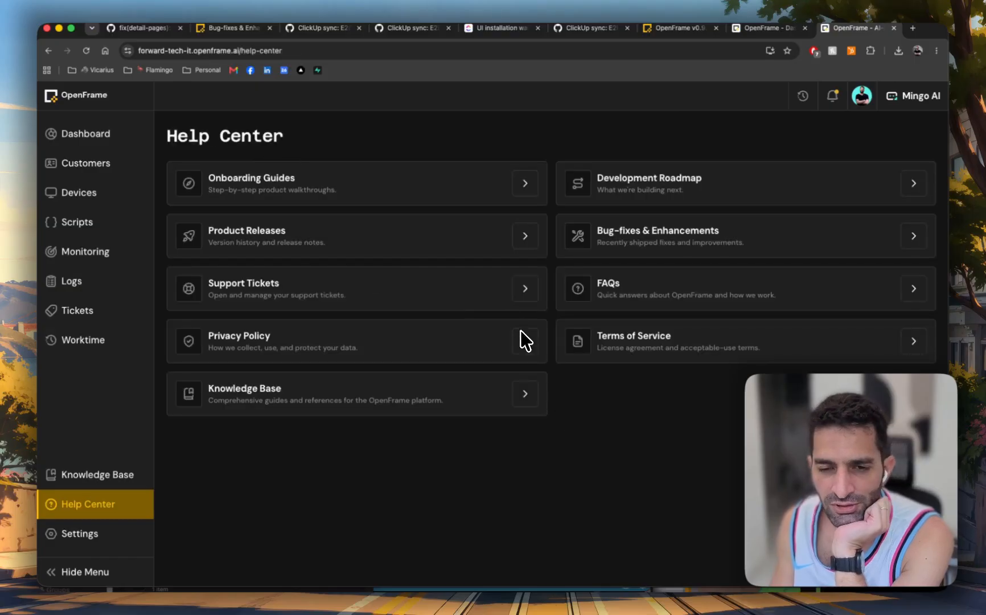
- Open Support Tickets and examine the new-ticket form and the conversation of the closed "dsasda" ticket
{"action": "left_click", "coordinate": [518, 286]}
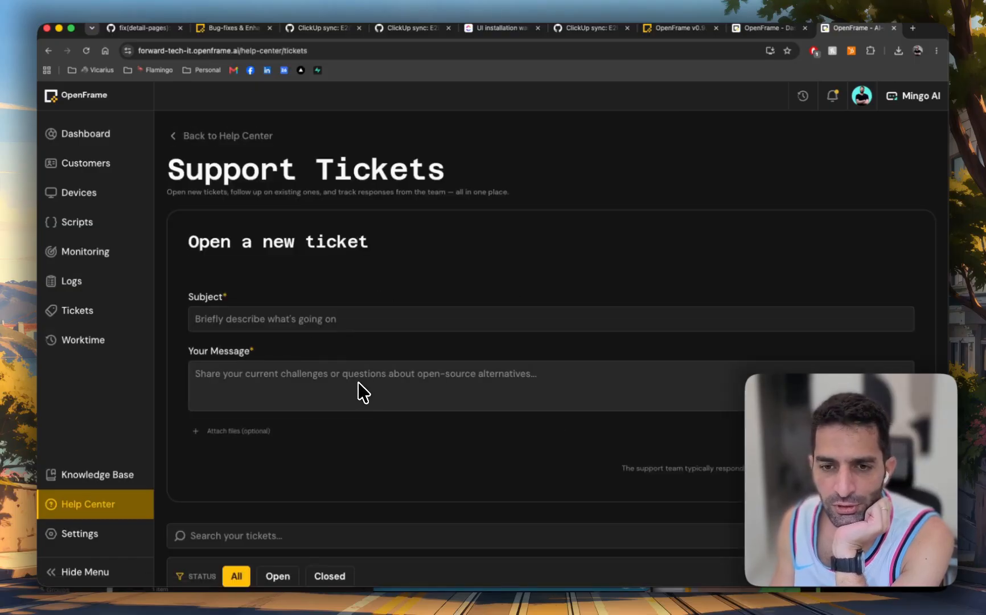
{"action": "scroll", "coordinate": [349, 290], "scroll_direction": "down", "scroll_amount": 1}
{"action": "scroll", "coordinate": [350, 341], "scroll_direction": "down", "scroll_amount": 3}
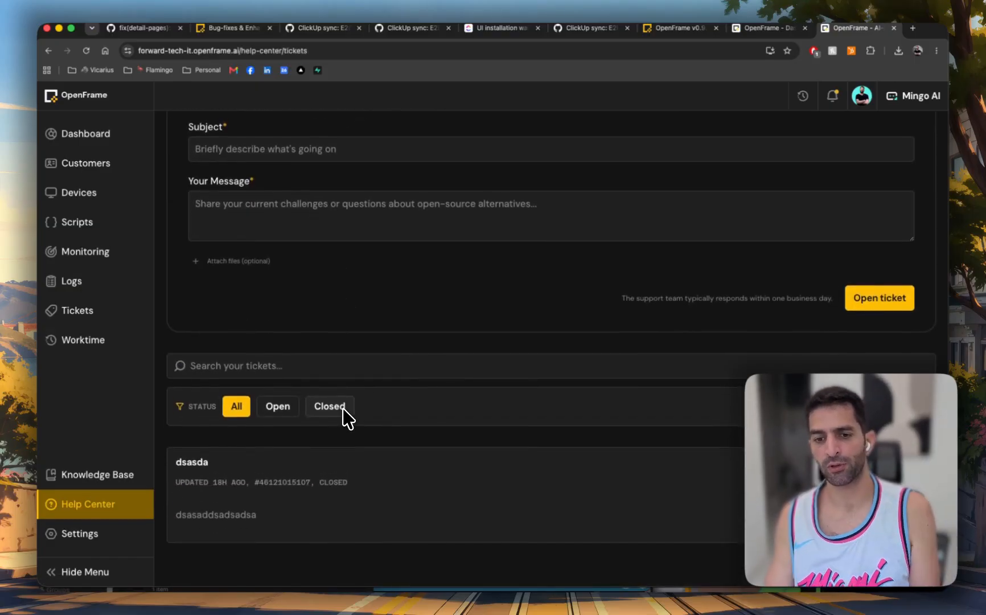
{"action": "left_click", "coordinate": [316, 469]}
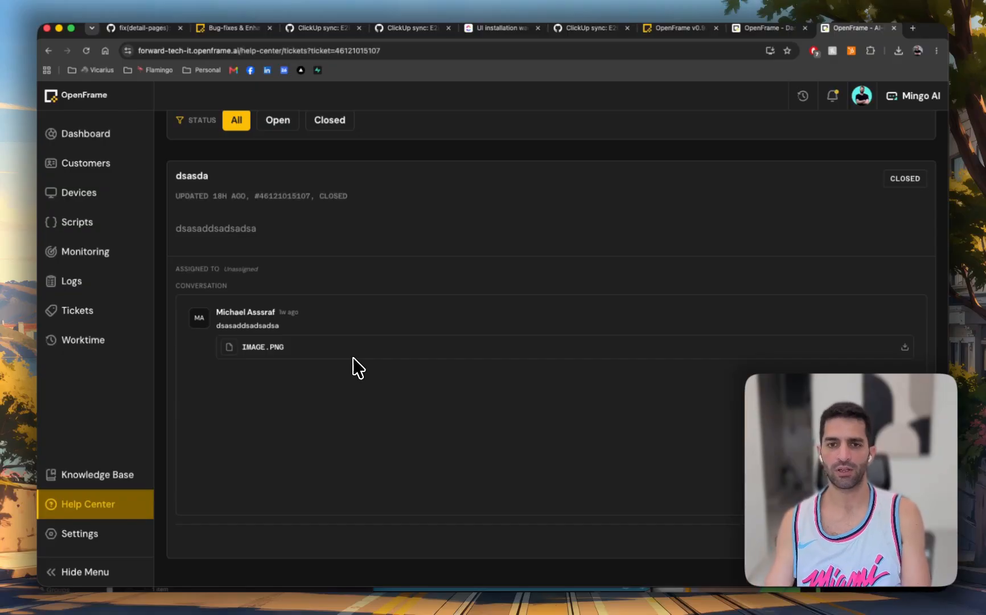
{"action": "scroll", "coordinate": [352, 367], "scroll_direction": "up", "scroll_amount": 10}
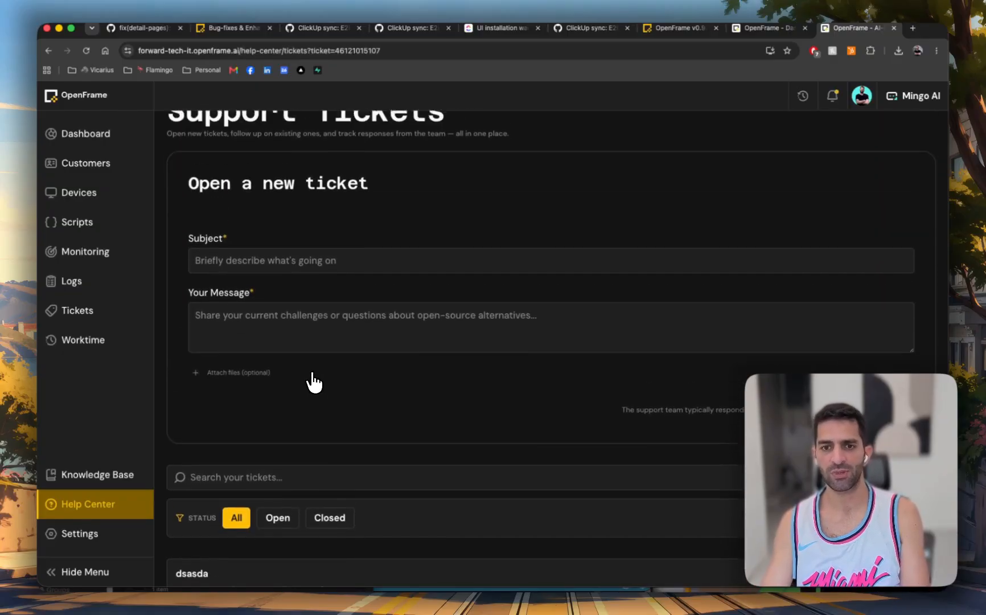
- Examine the new-ticket form and the "dsasda" ticket on the Support Tickets page and return to the Help Center overview
{"action": "scroll", "coordinate": [353, 313], "scroll_direction": "down", "scroll_amount": 4}
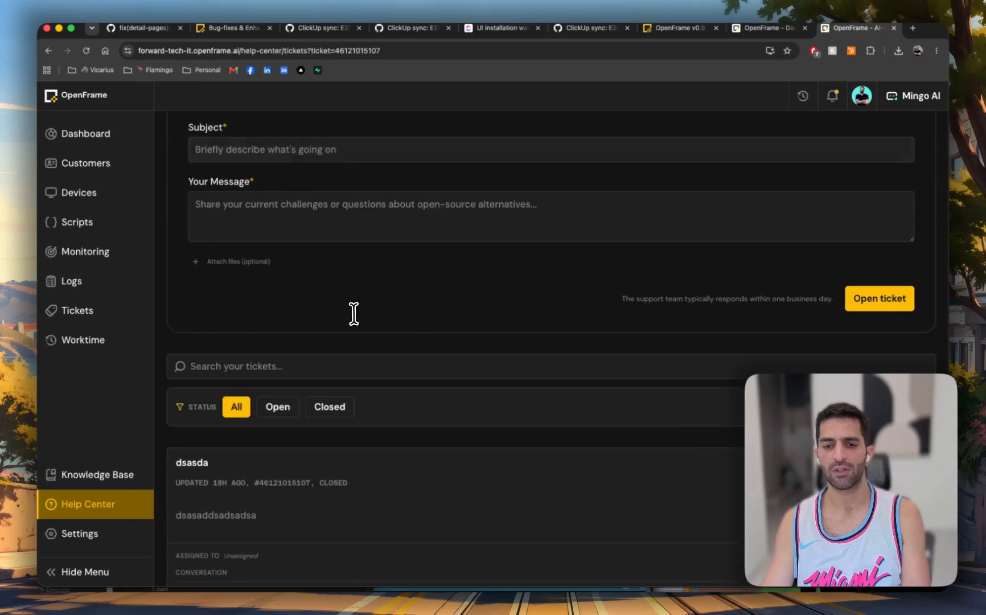
{"action": "scroll", "coordinate": [356, 318], "scroll_direction": "up", "scroll_amount": 2}
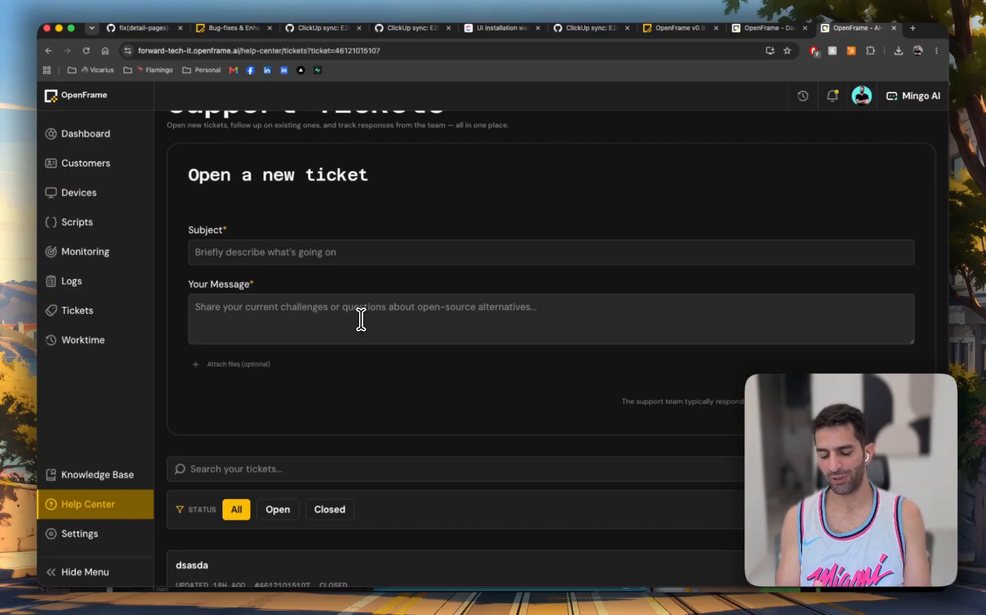
{"action": "scroll", "coordinate": [361, 318], "scroll_direction": "down", "scroll_amount": 3}
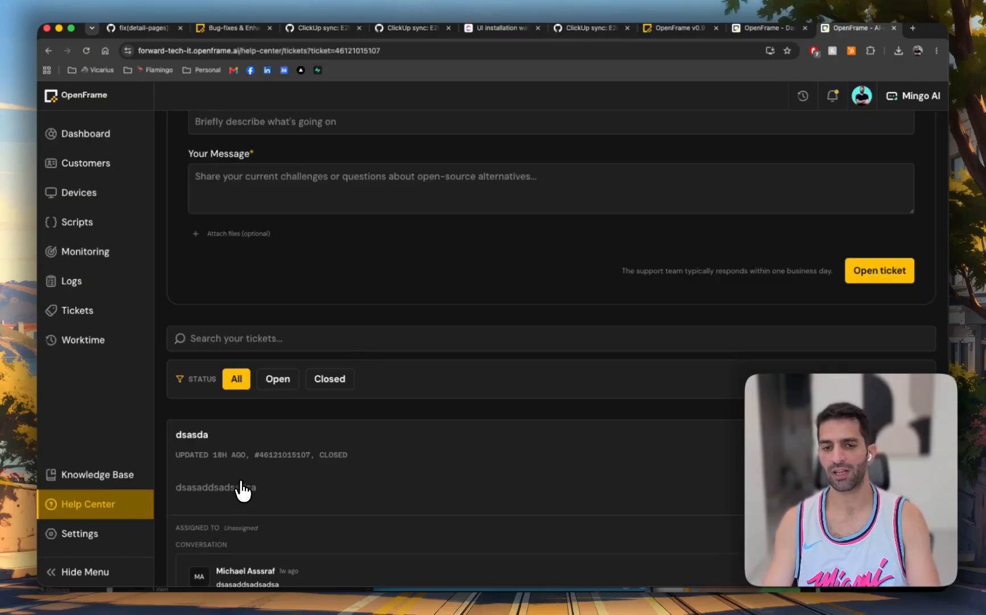
{"action": "scroll", "coordinate": [251, 478], "scroll_direction": "up", "scroll_amount": 5}
{"action": "left_click", "coordinate": [232, 135]}
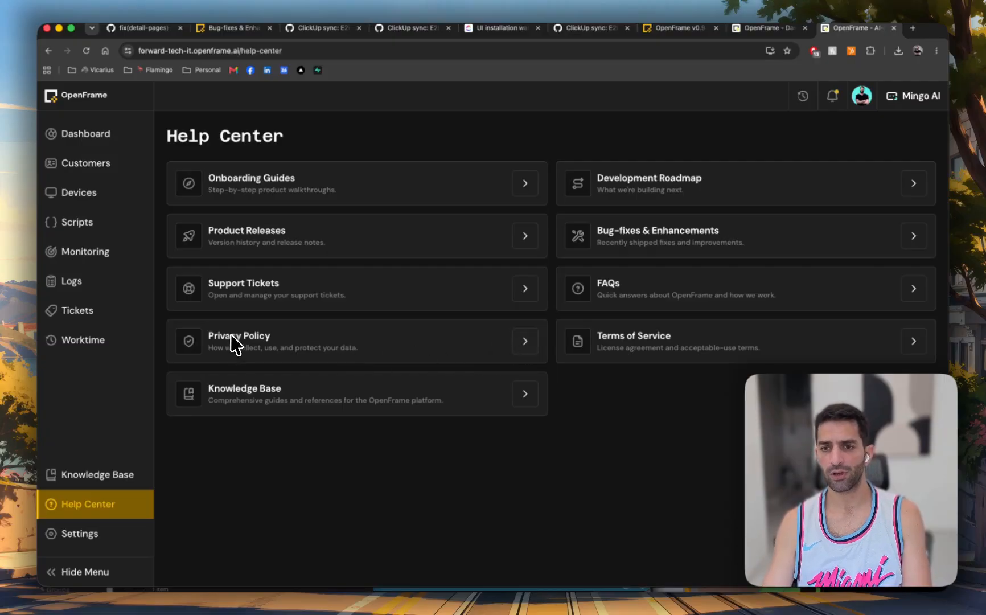
- Open the Knowledge Base from the Help Center overview and skim the OpenFrame CLI documentation
{"action": "left_click", "coordinate": [518, 398]}
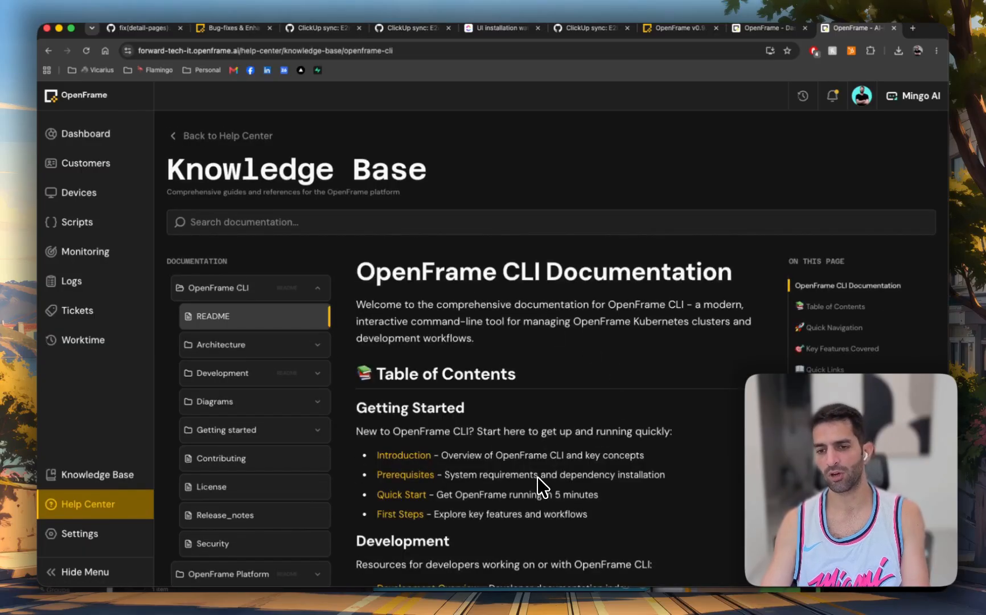
{"action": "scroll", "coordinate": [513, 385], "scroll_direction": "down", "scroll_amount": 8}
{"action": "scroll", "coordinate": [499, 377], "scroll_direction": "up", "scroll_amount": 8}
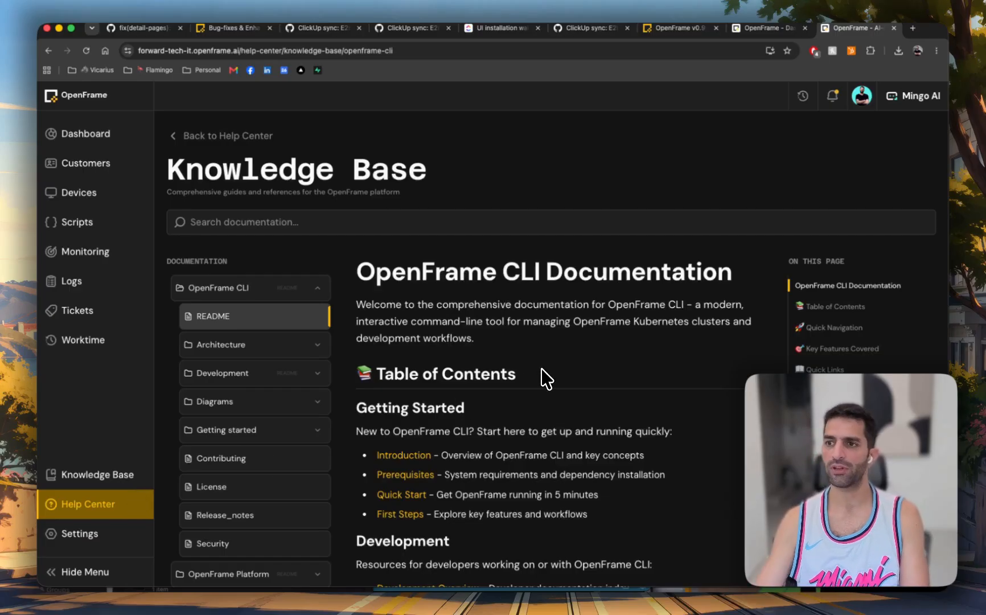
- Open Mingo AI, leave the current chat for the chat list and start a guide chat
{"action": "left_click", "coordinate": [915, 96]}
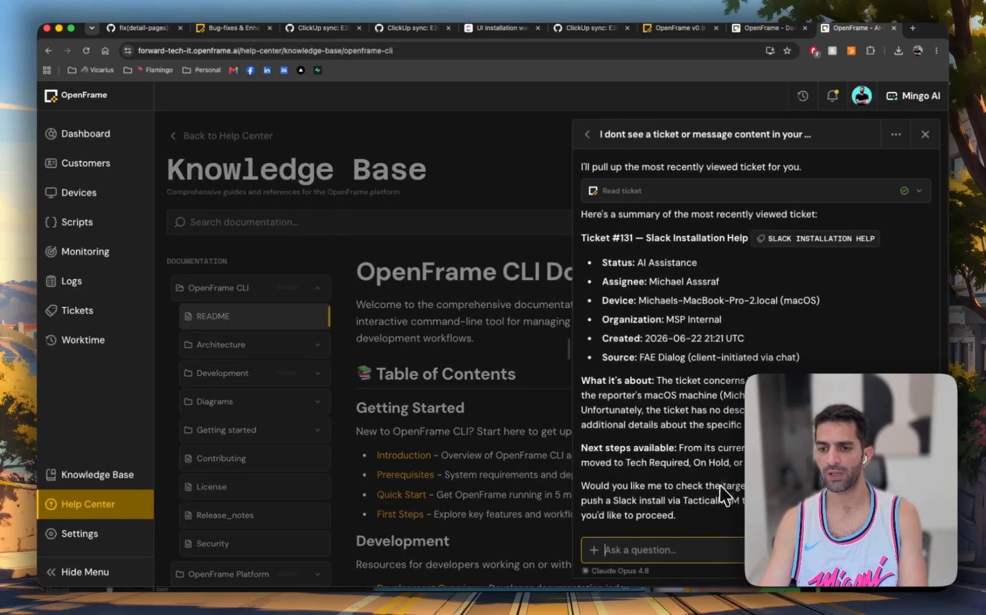
{"action": "left_click", "coordinate": [586, 135]}
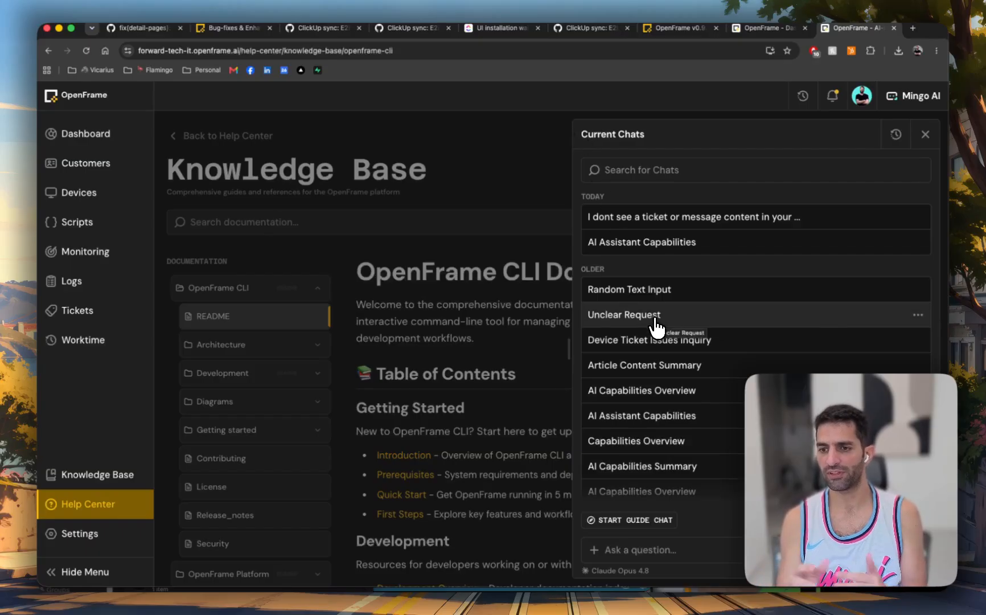
{"action": "left_click", "coordinate": [628, 520]}
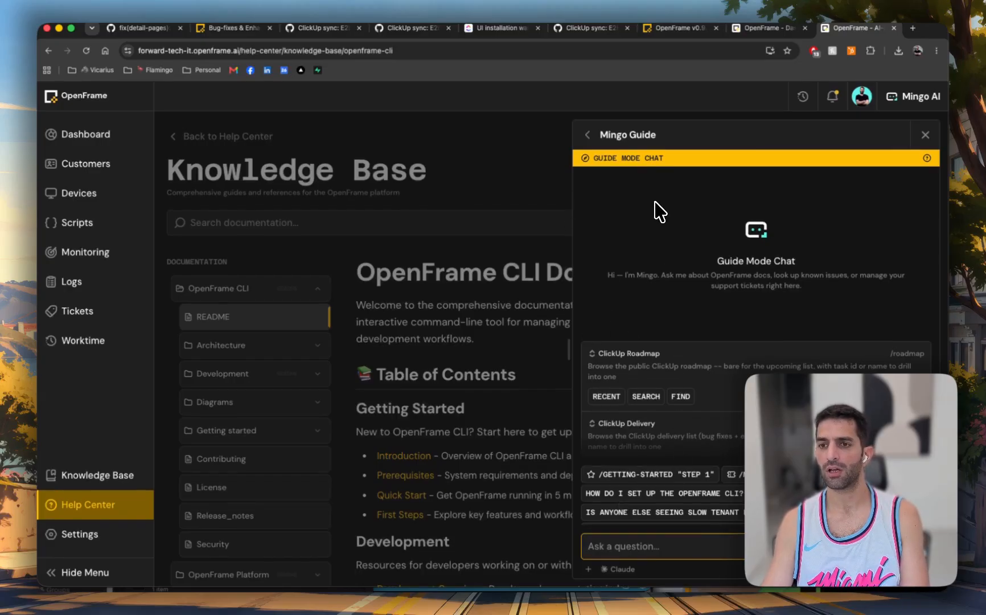
{"action": "left_click", "coordinate": [608, 163]}
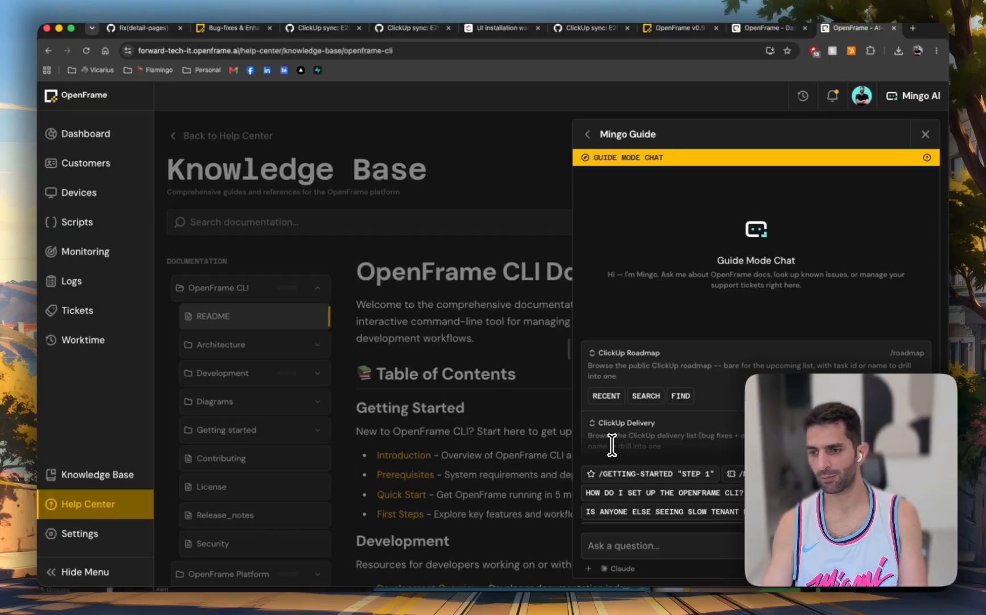
- Ask Mingo in the guide chat "guide me how to get started with openframe"
{"action": "left_click", "coordinate": [618, 540]}
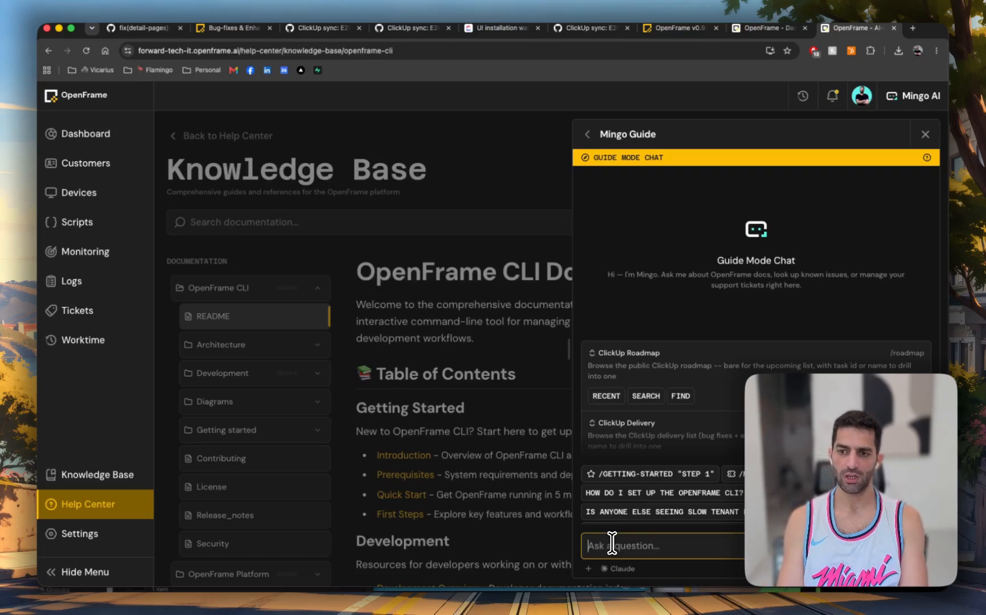
{"action": "type", "text": "/m"}
{"action": "key", "text": "BackSpace"}
{"action": "key", "text": "BackSpace"}
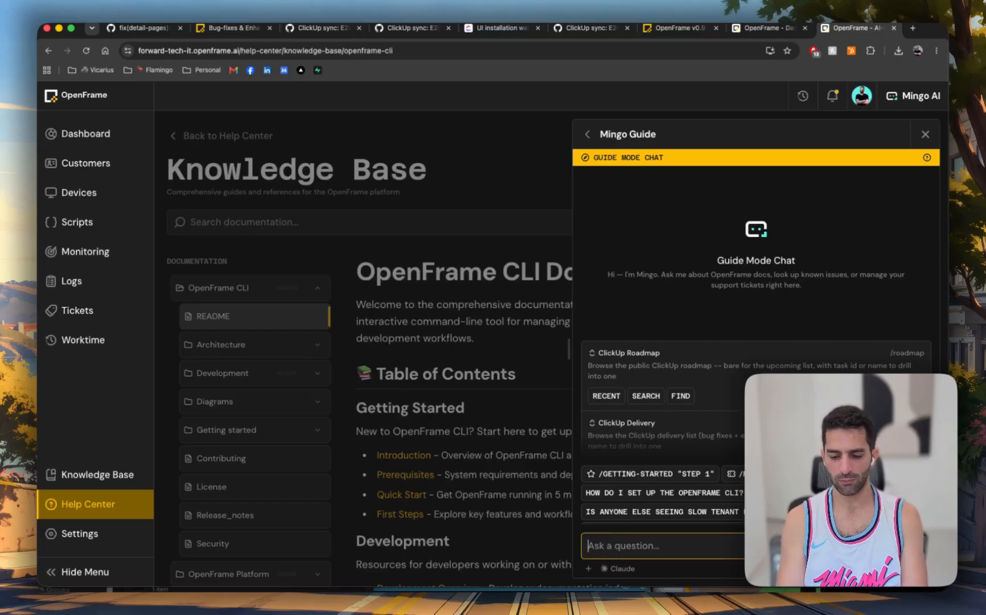
{"action": "type", "text": "guide me how to get started with o"}
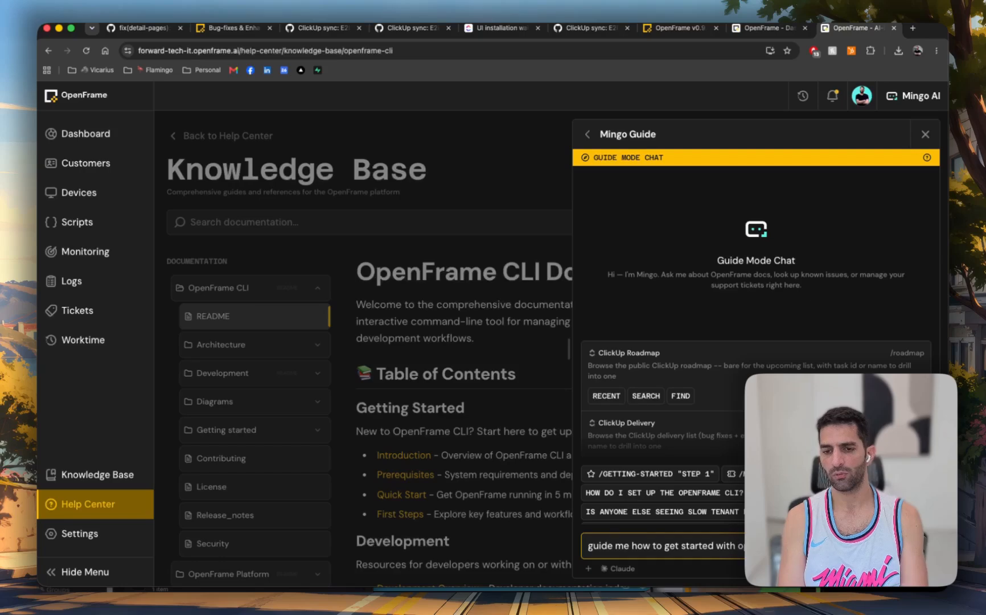
{"action": "key", "text": "Return"}
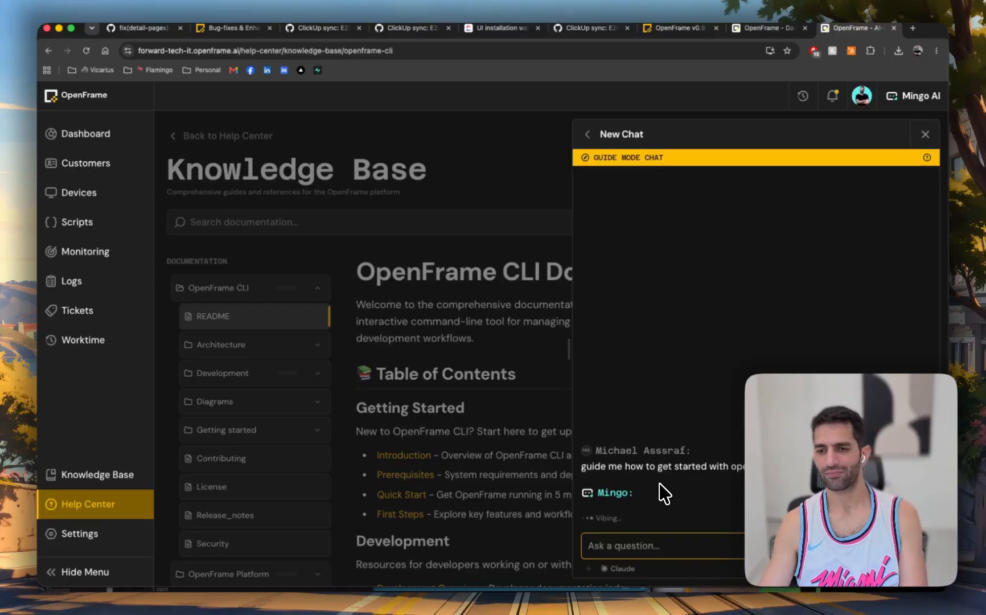
{"action": "left_click", "coordinate": [748, 27]}
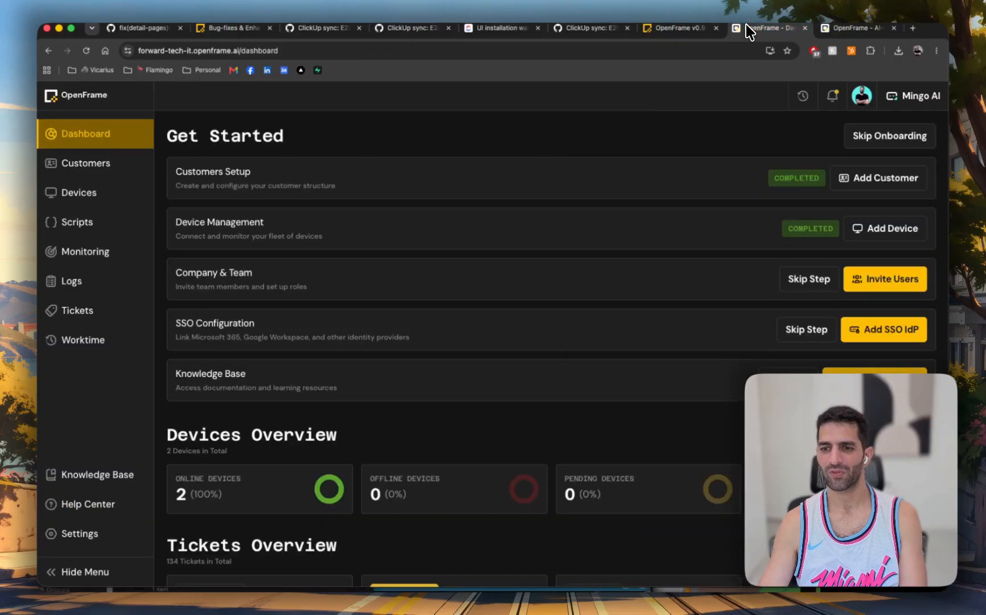
{"action": "left_click", "coordinate": [841, 27]}
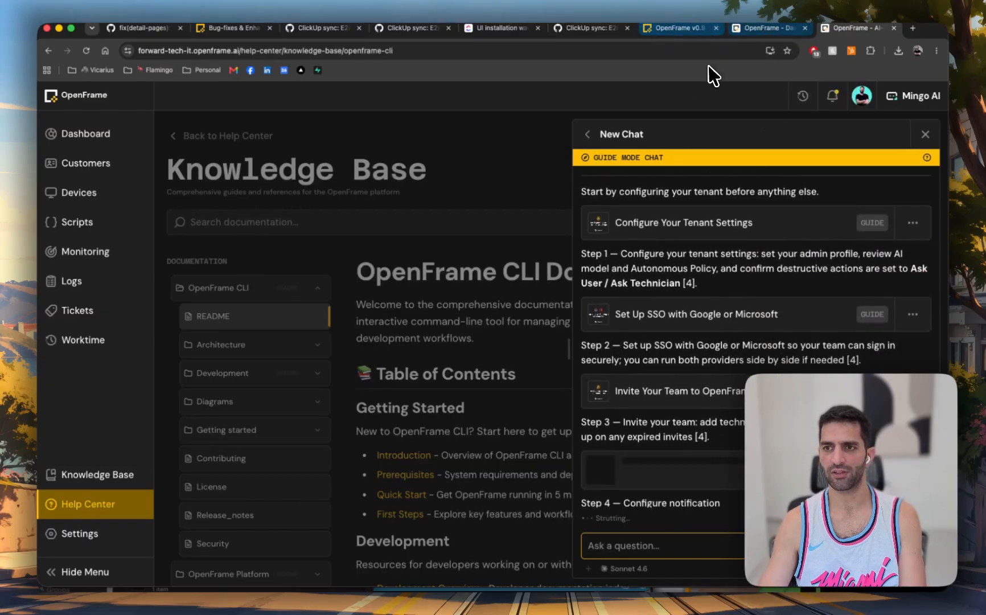
{"action": "left_click", "coordinate": [745, 28]}
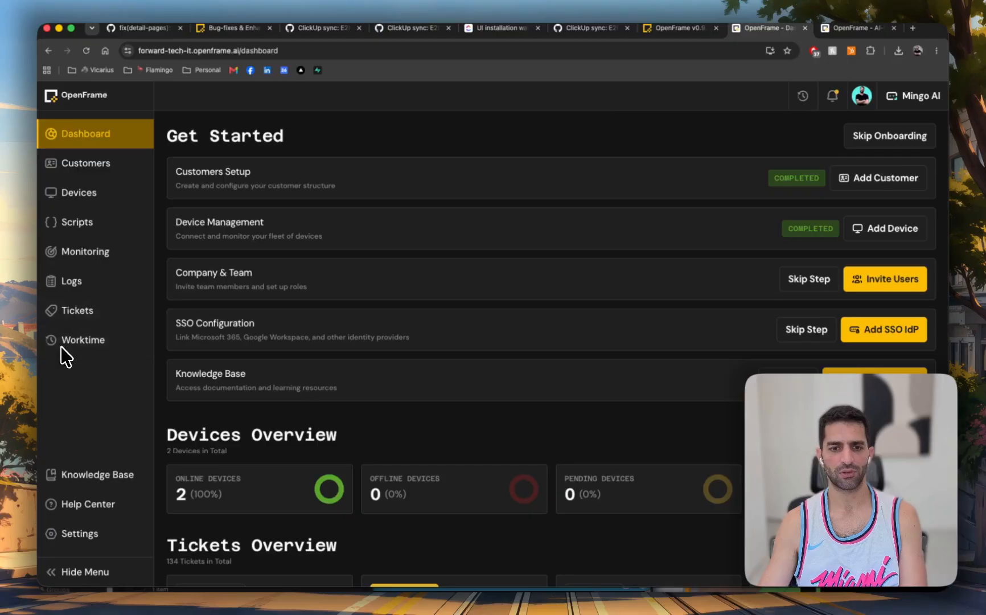
{"action": "left_click", "coordinate": [833, 27]}
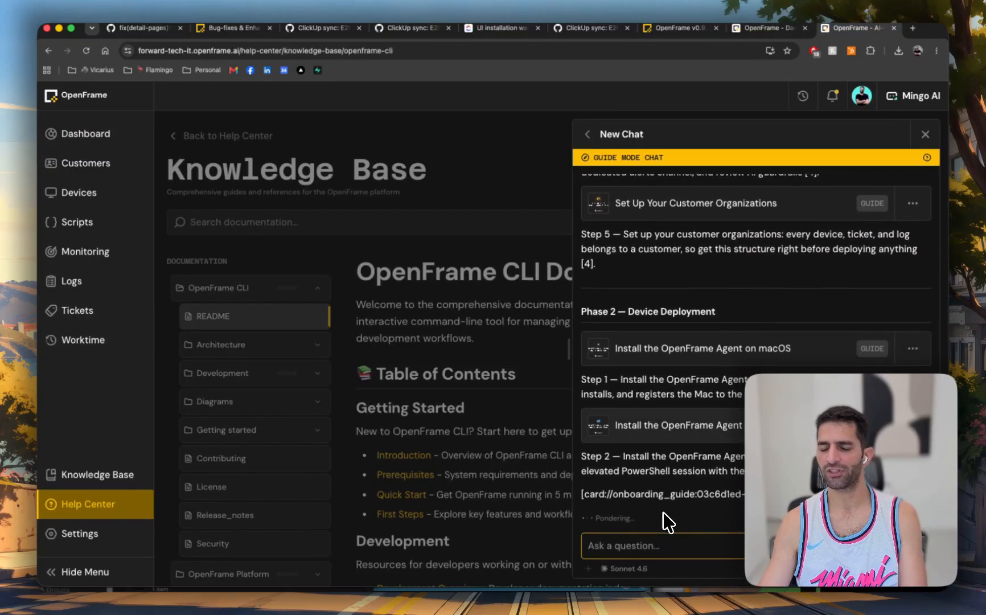
- Open the Configure Your Tenant Settings guide from Phase 1 of Mingo's answer and skim through it
{"action": "scroll", "coordinate": [662, 484], "scroll_direction": "up", "scroll_amount": 10}
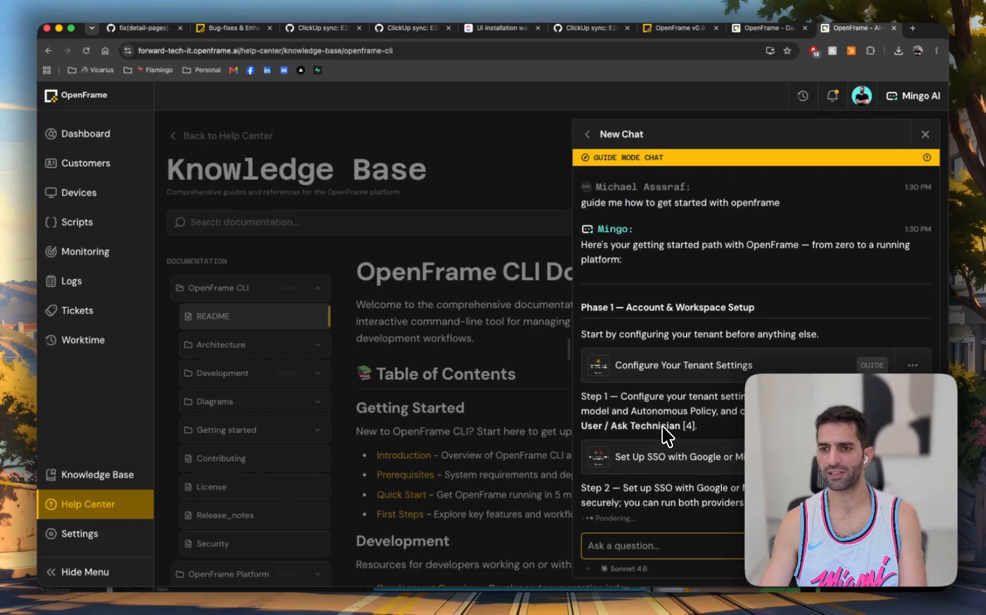
{"action": "left_click", "coordinate": [669, 373]}
{"action": "scroll", "coordinate": [538, 381], "scroll_direction": "down", "scroll_amount": 20}
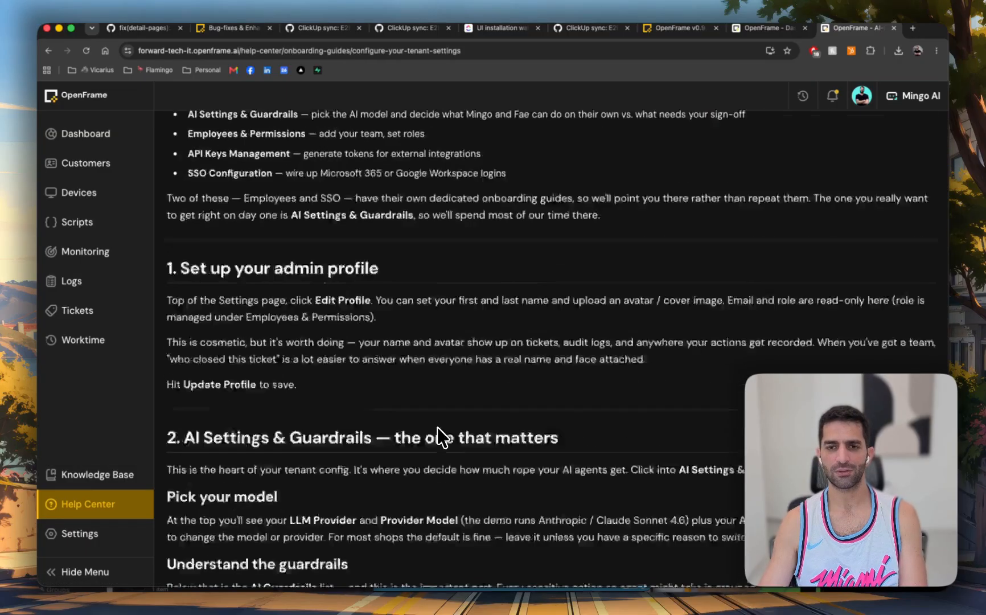
{"action": "scroll", "coordinate": [453, 443], "scroll_direction": "up", "scroll_amount": 20}
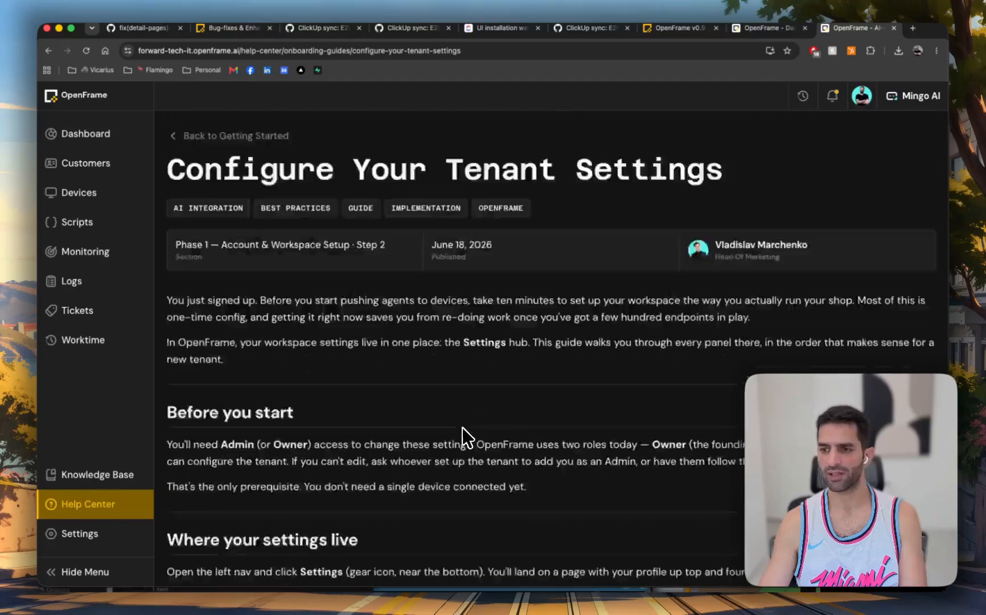
- Reopen the Mingo guide chat, display the Install the OpenFrame Agent on Windows guide inside it and read the reply
{"action": "left_click", "coordinate": [914, 96]}
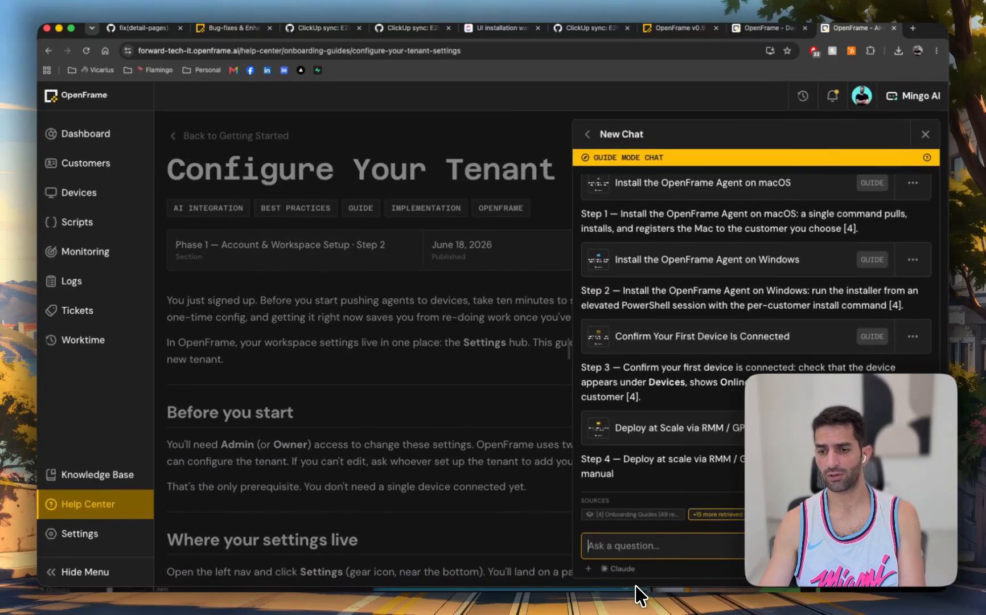
{"action": "left_click", "coordinate": [645, 556]}
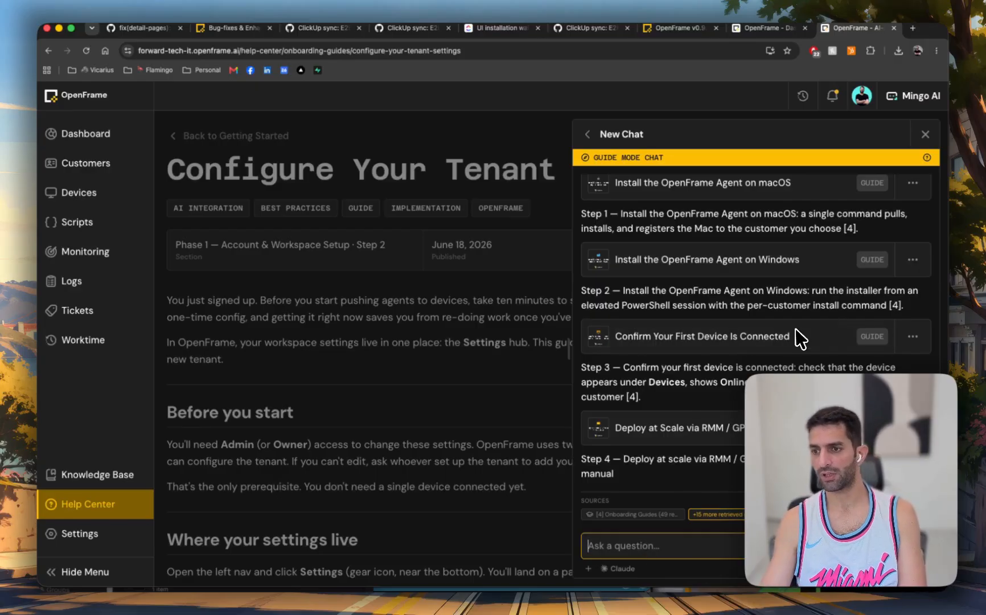
{"action": "left_click", "coordinate": [913, 260]}
{"action": "left_click", "coordinate": [874, 289]}
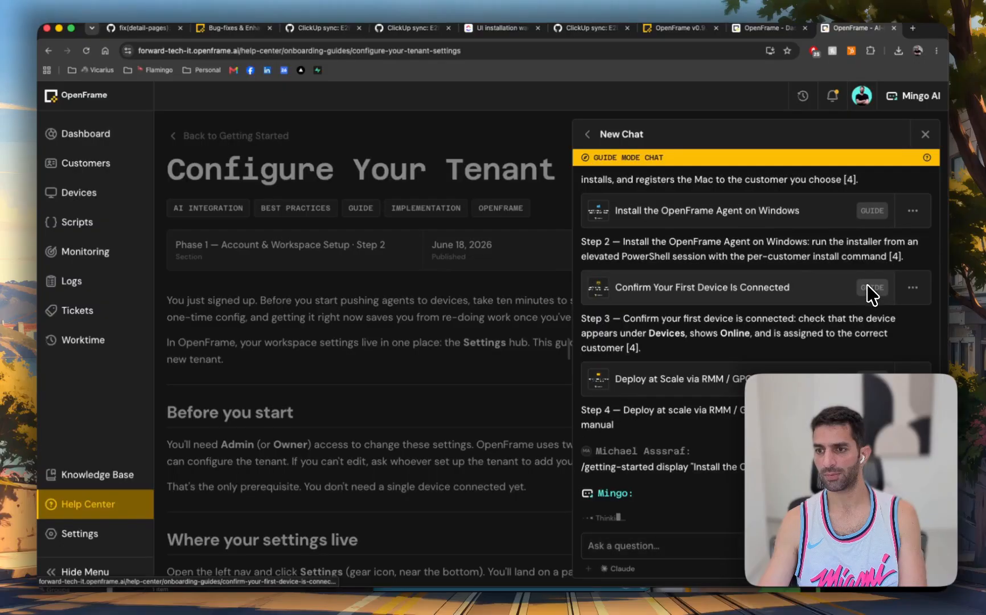
{"action": "scroll", "coordinate": [637, 455], "scroll_direction": "down", "scroll_amount": 10}
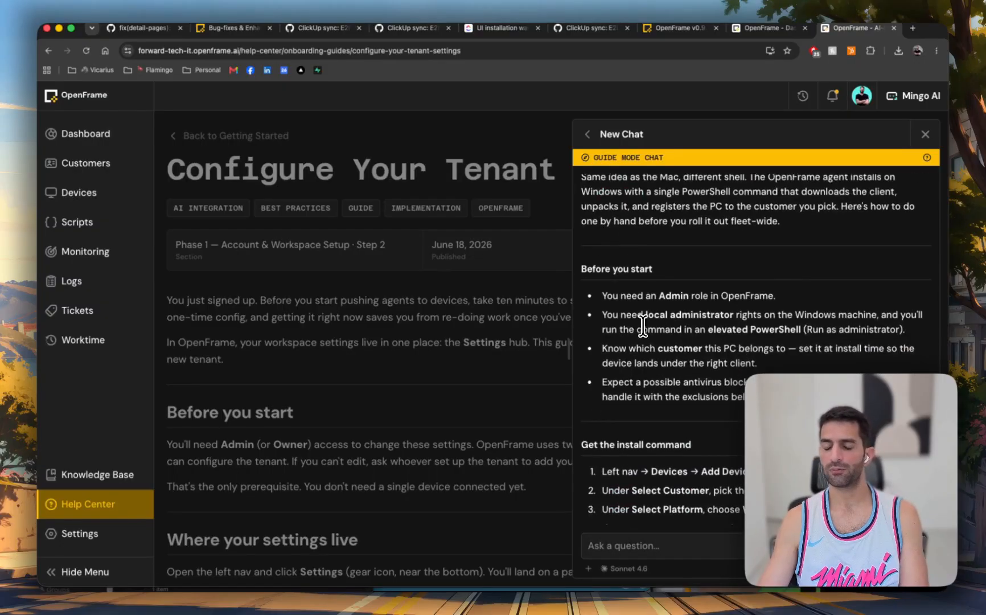
{"action": "scroll", "coordinate": [693, 325], "scroll_direction": "up", "scroll_amount": 10}
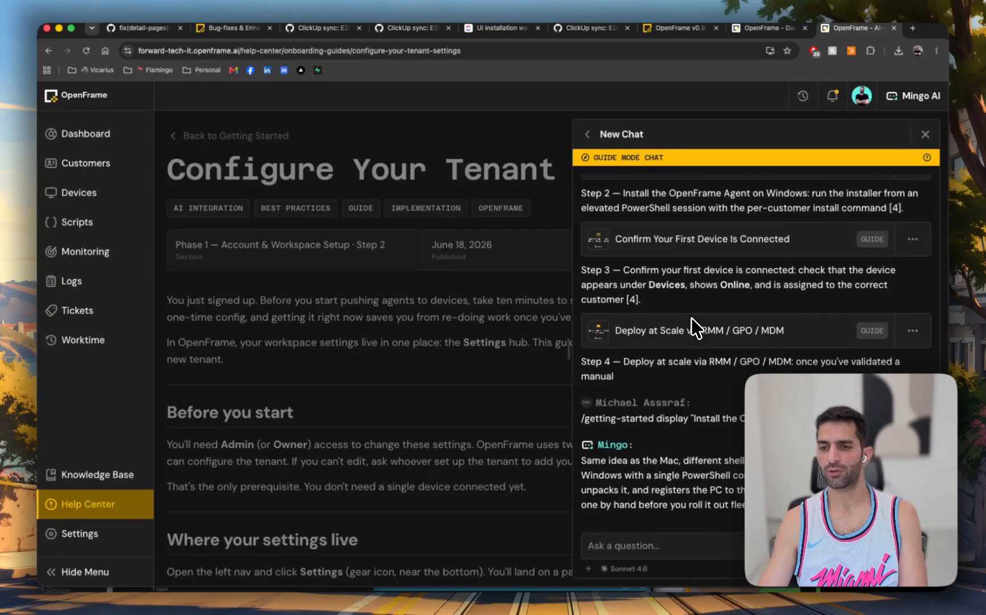
- Ask Mingo "what would be the first step" and open the Configure Your Tenant Settings guide from its reply
{"action": "left_click", "coordinate": [655, 548]}
{"action": "type", "text": "what would be th"}
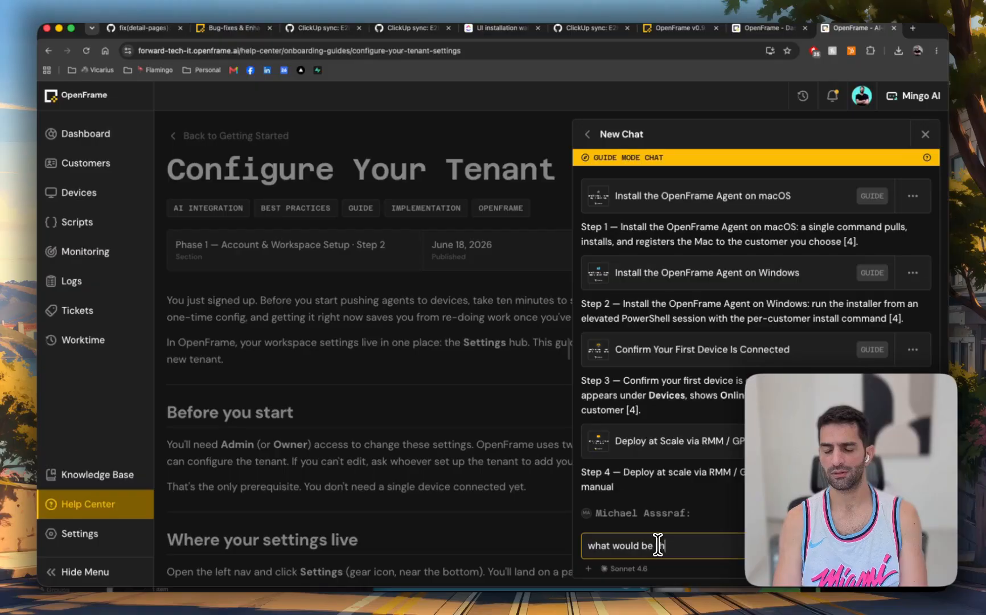
{"action": "type", "text": "e first step"}
{"action": "key", "text": "Return"}
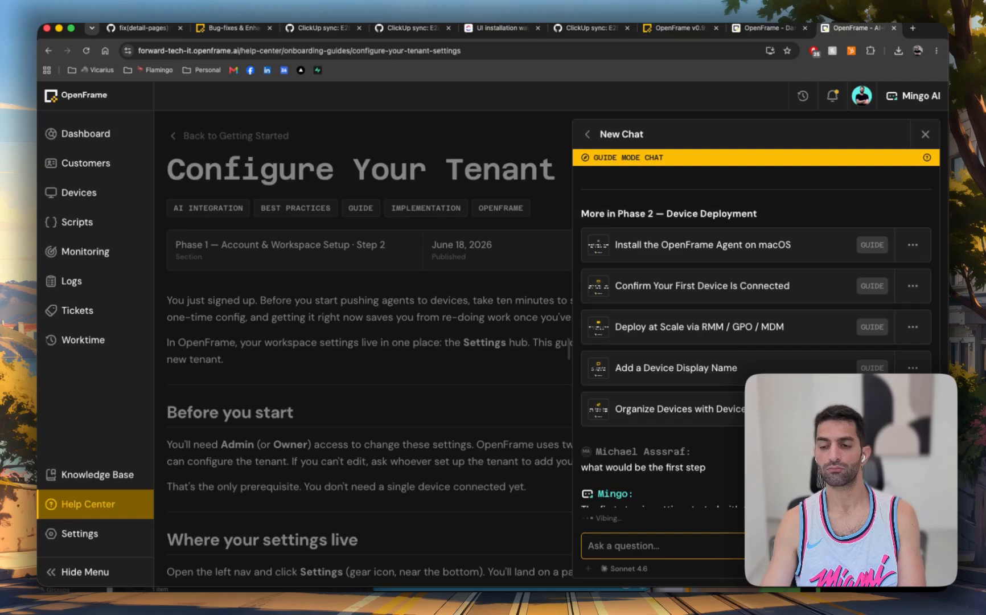
{"action": "scroll", "coordinate": [695, 348], "scroll_direction": "up", "scroll_amount": 10}
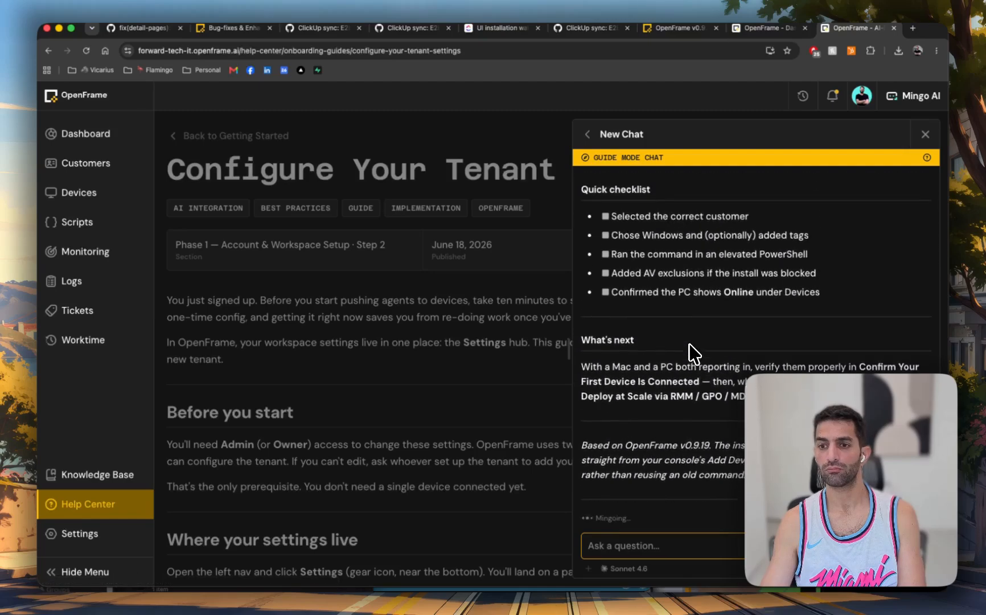
{"action": "scroll", "coordinate": [689, 344], "scroll_direction": "up", "scroll_amount": 3}
{"action": "scroll", "coordinate": [689, 344], "scroll_direction": "down", "scroll_amount": 12}
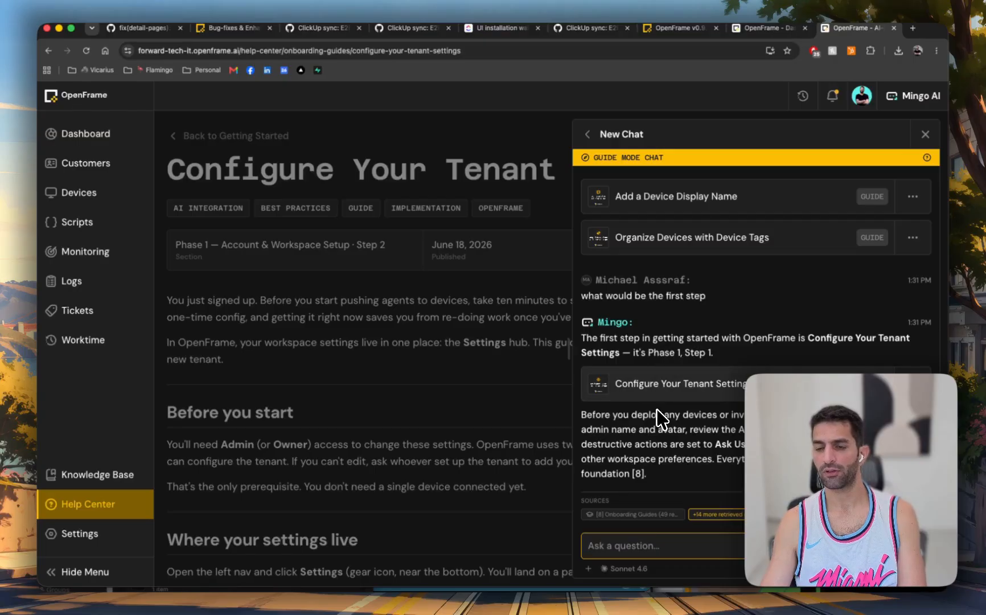
{"action": "left_click", "coordinate": [689, 383]}
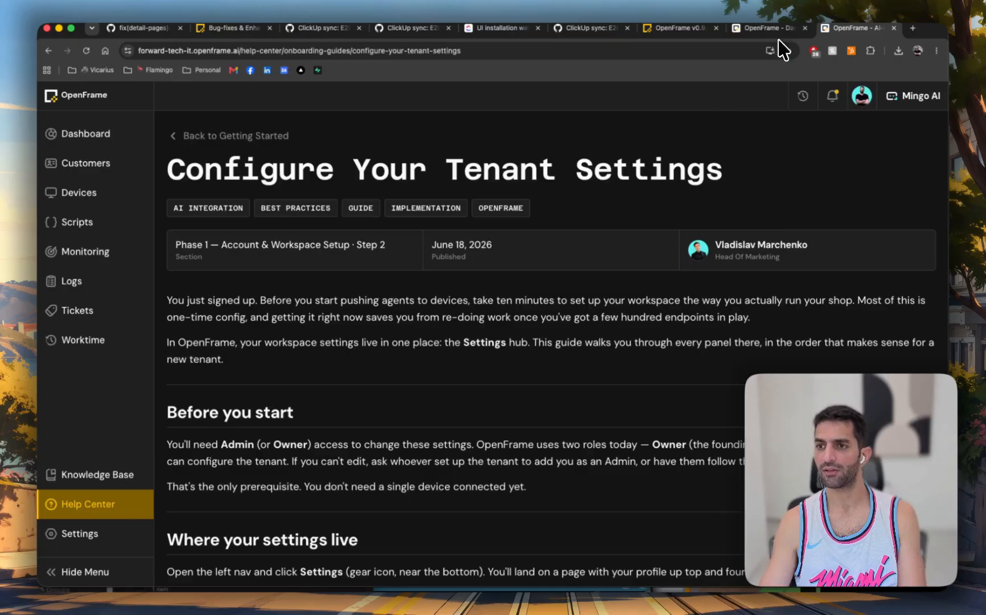
- Reopen the Mingo guide chat and ask "when's the next webinar"
{"action": "left_click", "coordinate": [914, 95]}
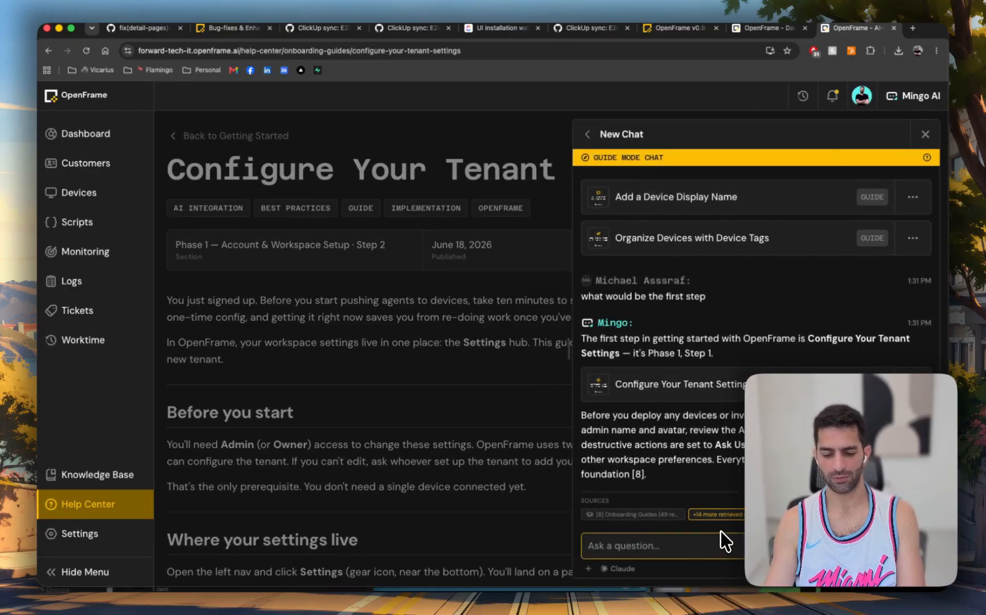
{"action": "type", "text": "what "}
{"action": "type", "text": "'s"}
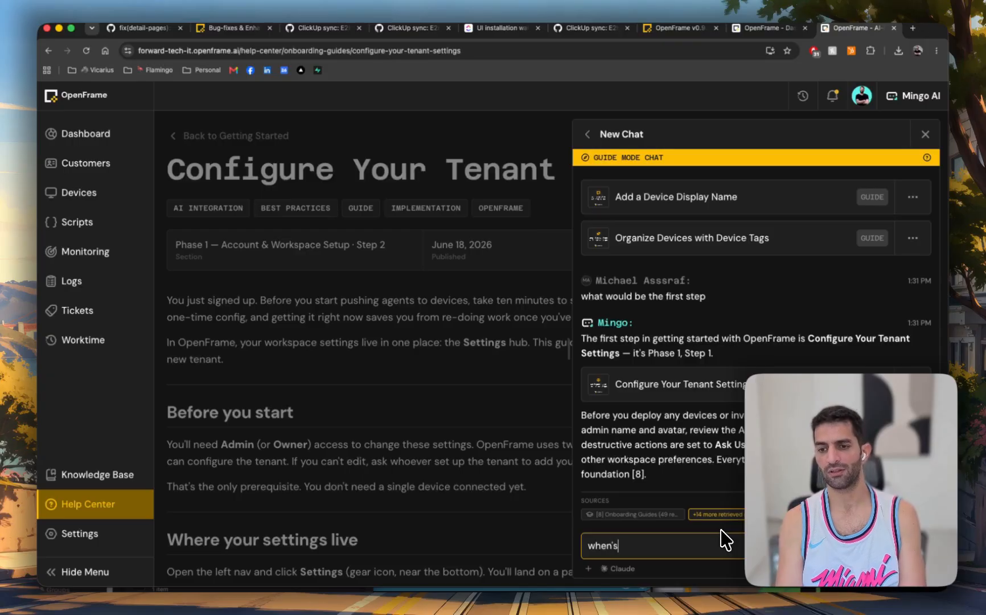
{"action": "type", "text": " the next webina"}
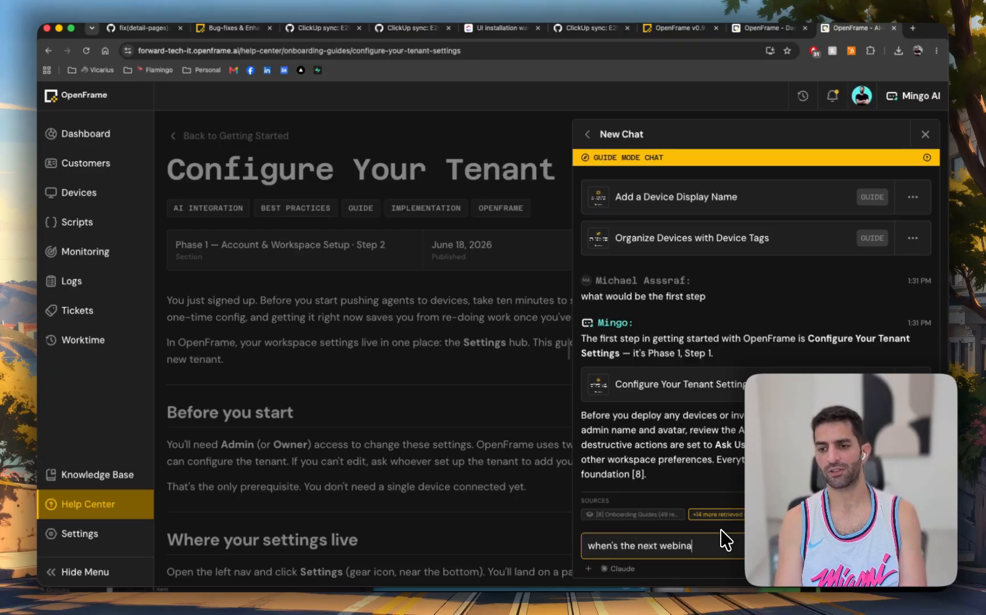
{"action": "type", "text": "r"}
{"action": "key", "text": "Return"}
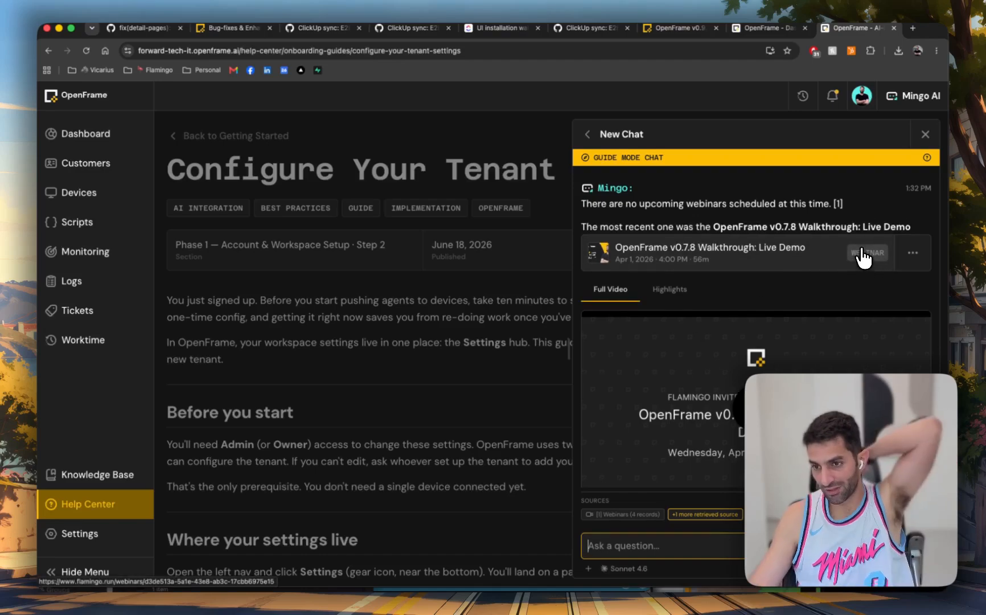
- View the highlights and the full video of the v0.7.8 Walkthrough webinar inside Mingo's reply and read the rest of the answer
{"action": "left_click", "coordinate": [667, 290]}
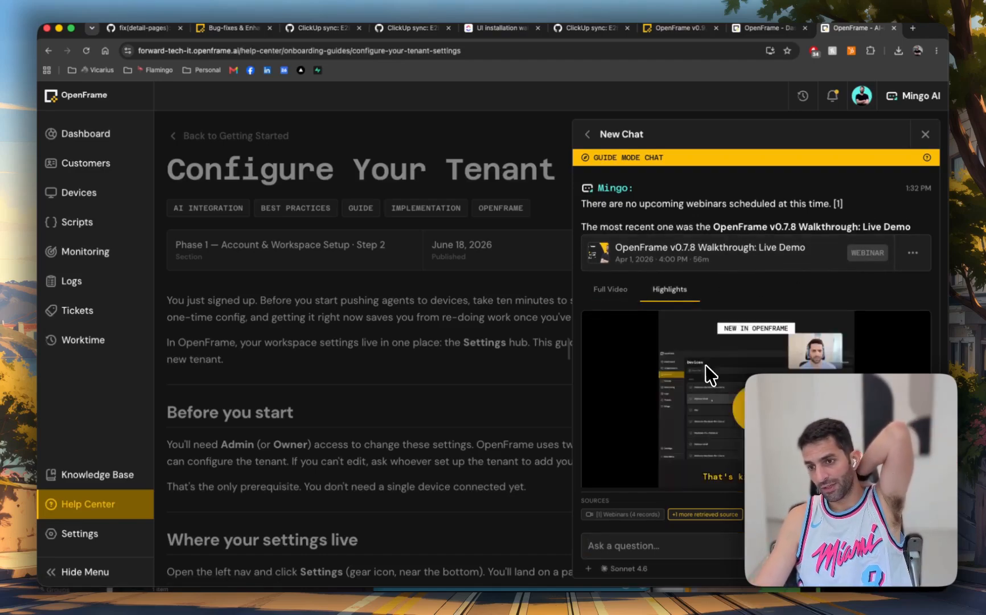
{"action": "left_click", "coordinate": [614, 289]}
{"action": "scroll", "coordinate": [622, 288], "scroll_direction": "down", "scroll_amount": 3}
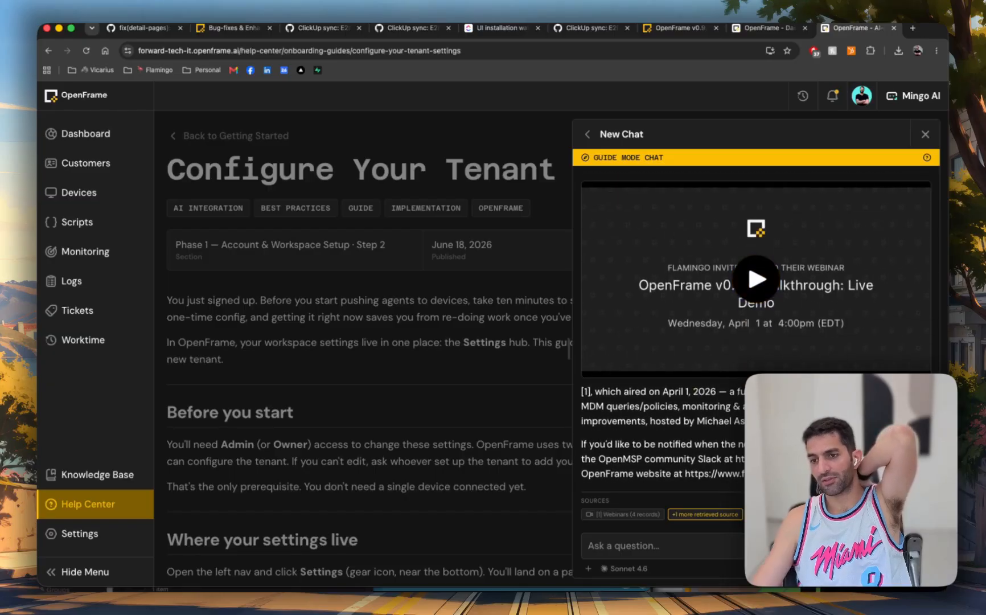
- View the OpenFrame v0.7.8 Walkthrough: Live Demo webinar page, close it and dismiss the Mingo chat
{"action": "left_click", "coordinate": [735, 362]}
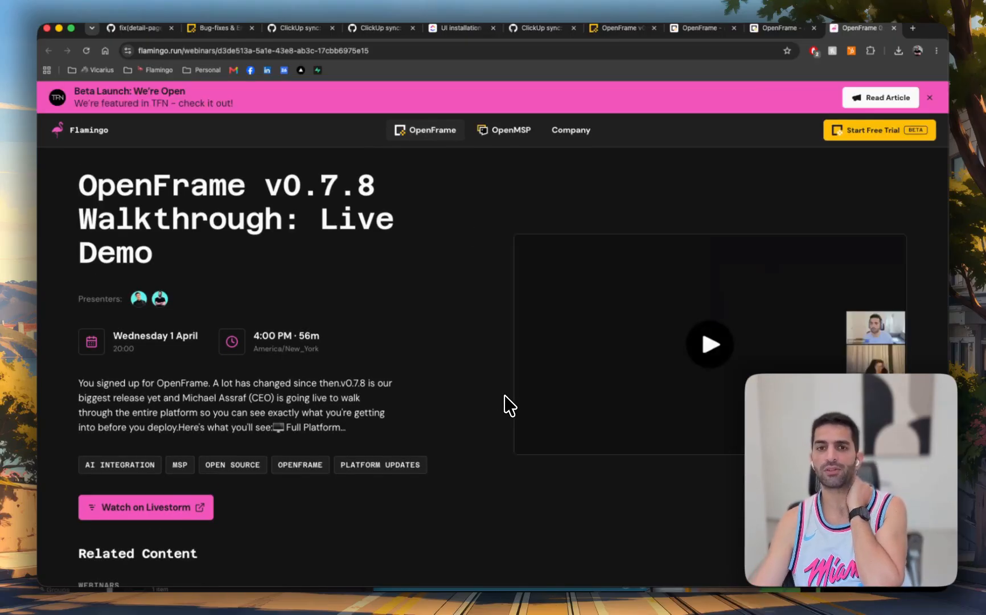
{"action": "left_click", "coordinate": [896, 28]}
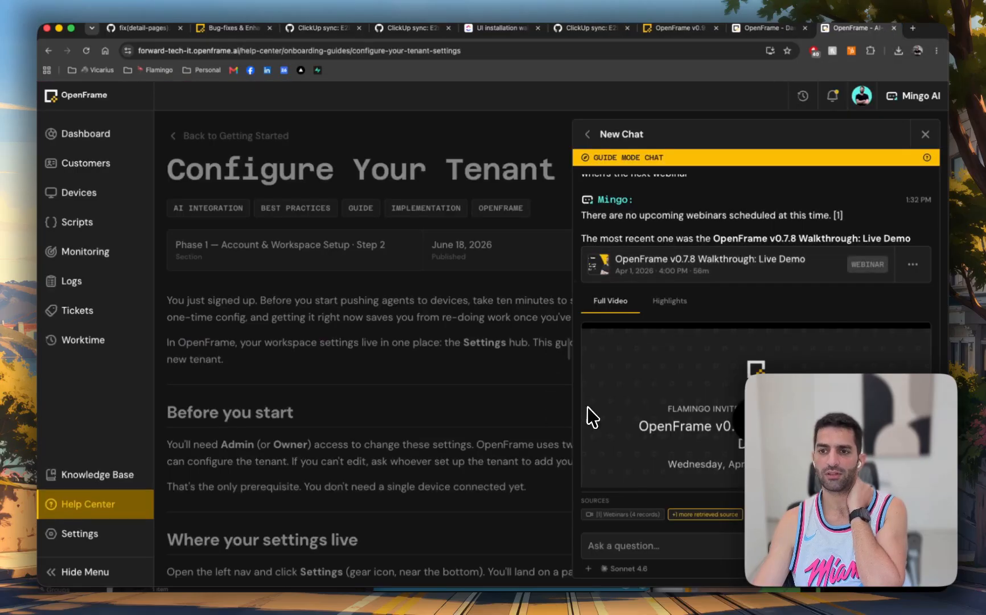
{"action": "scroll", "coordinate": [680, 345], "scroll_direction": "down", "scroll_amount": 2}
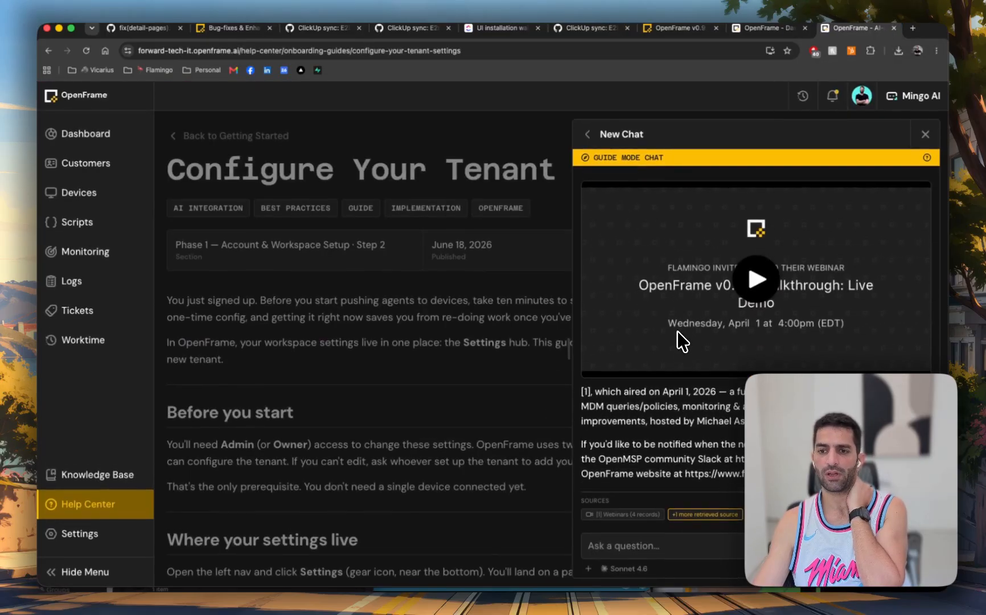
{"action": "left_click", "coordinate": [409, 317]}
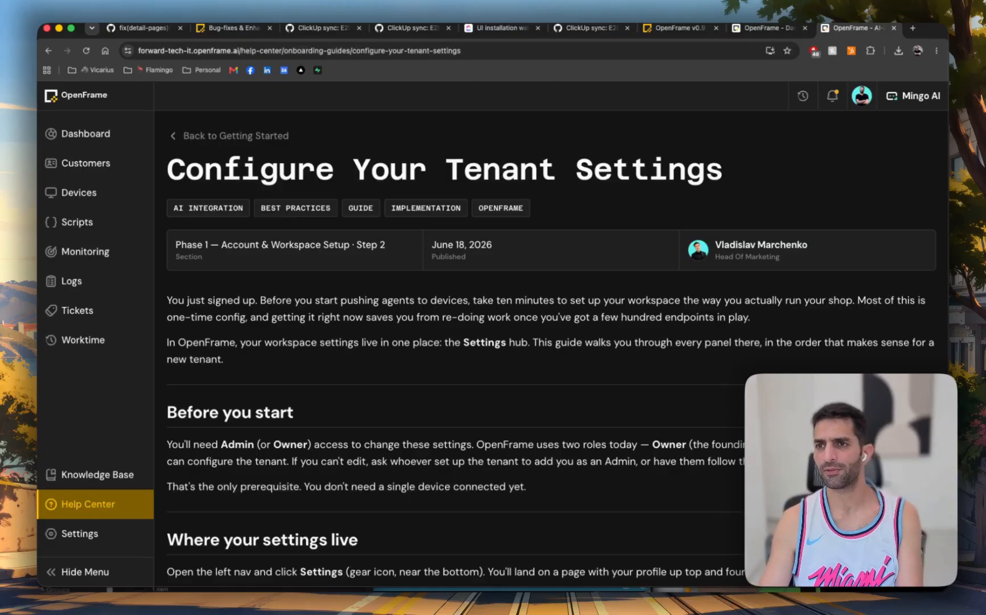
- Ask Mingo "please open a support ticket - i cant remote connent to my devices" and approve the proposed high-priority ticket
{"action": "left_click", "coordinate": [891, 103]}
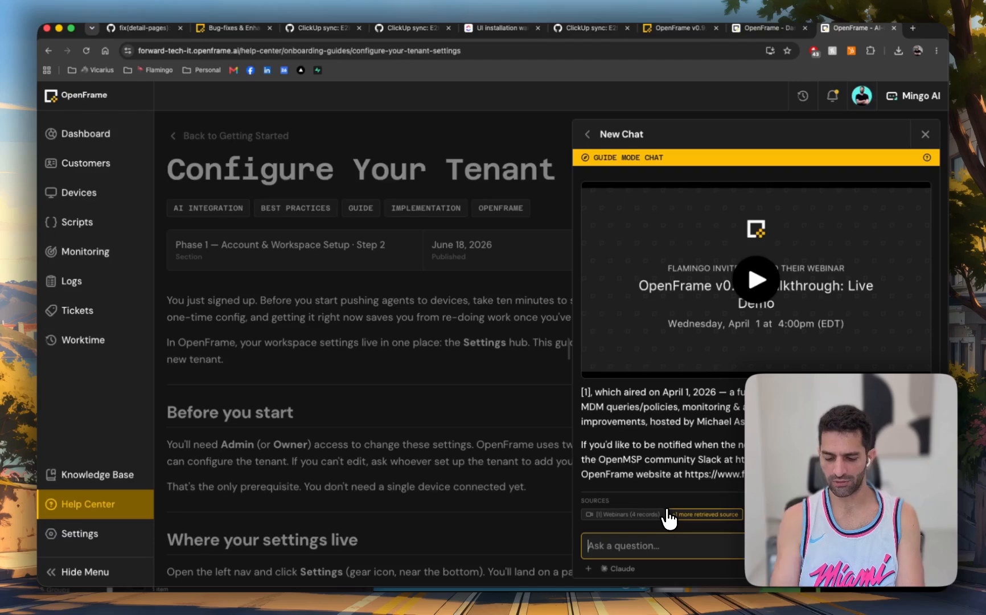
{"action": "type", "text": "please open a support ticket - i car"}
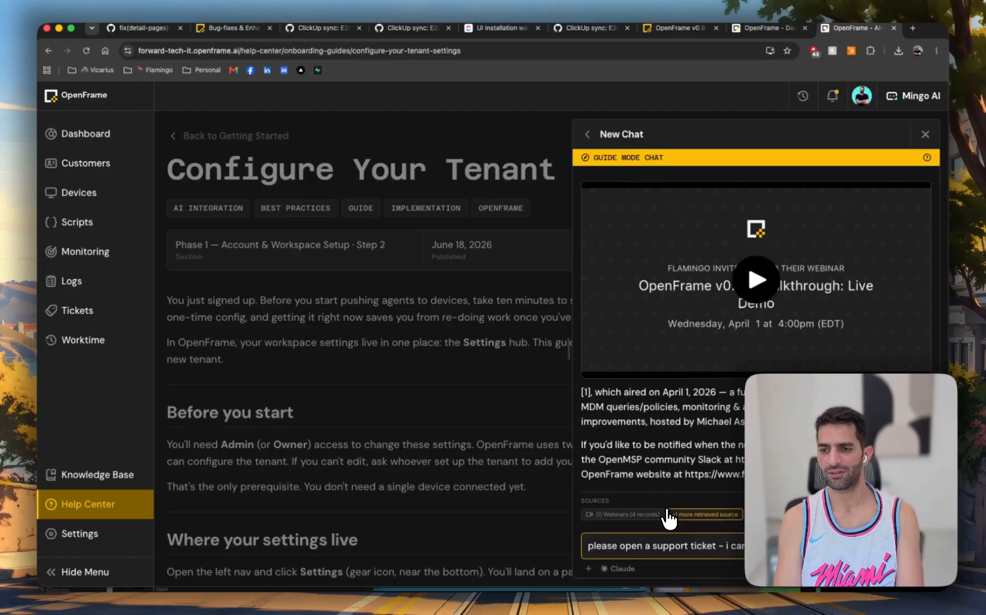
{"action": "key", "text": "Return"}
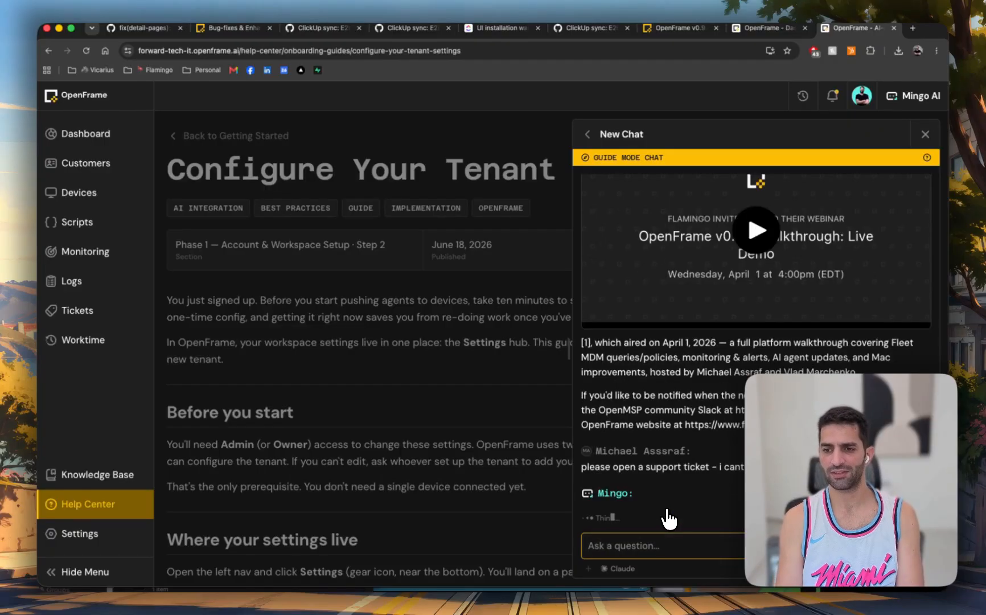
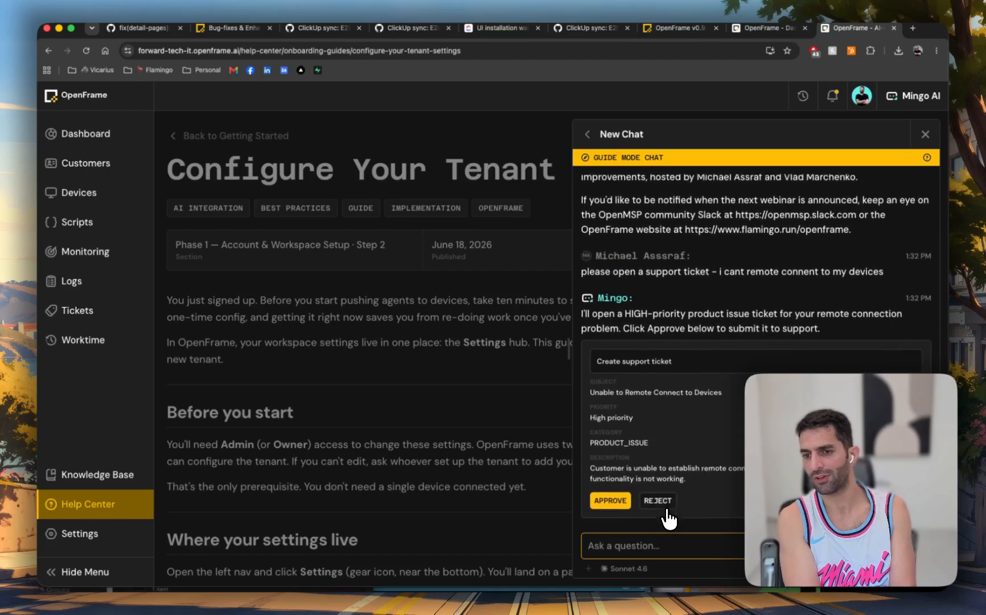
{"action": "left_click", "coordinate": [610, 458]}
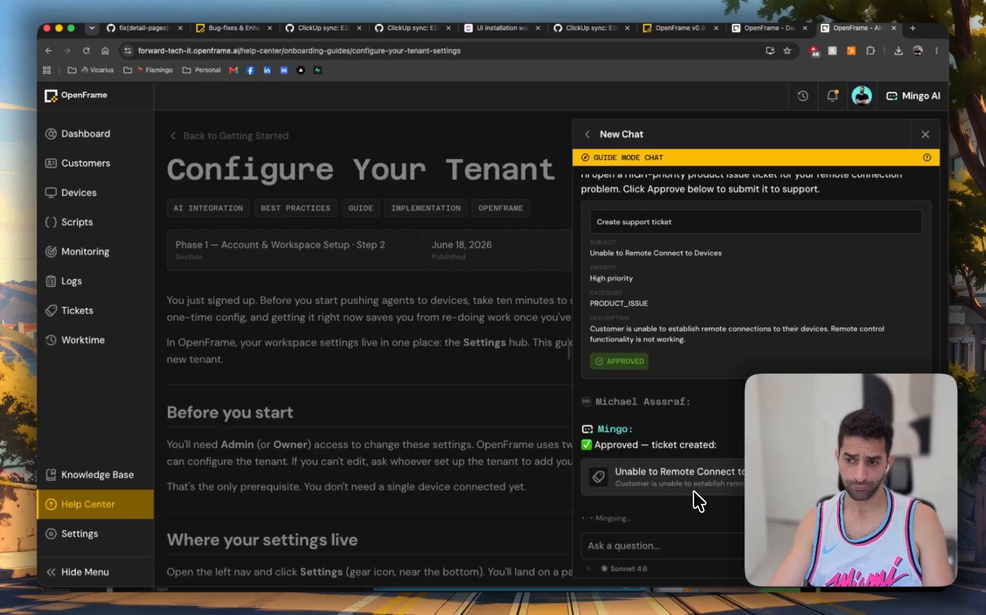
- Open the Unable to Remote Connect to Devices ticket from Mingo's reply and review its details, conversation and the new-ticket form
{"action": "left_click", "coordinate": [675, 485]}
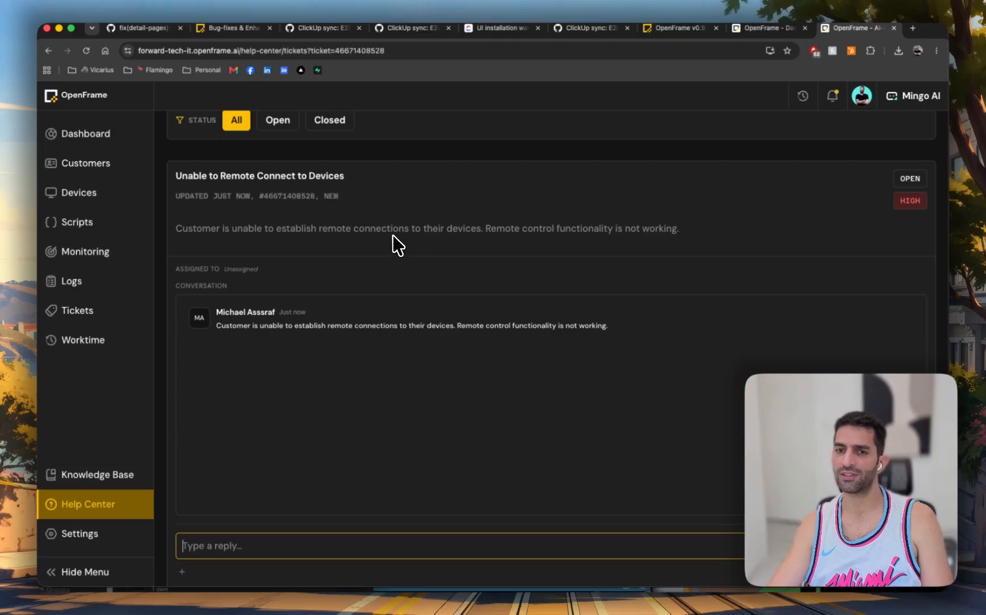
{"action": "left_click_drag", "start_coordinate": [247, 329], "coordinate": [359, 330]}
{"action": "left_click", "coordinate": [359, 330]}
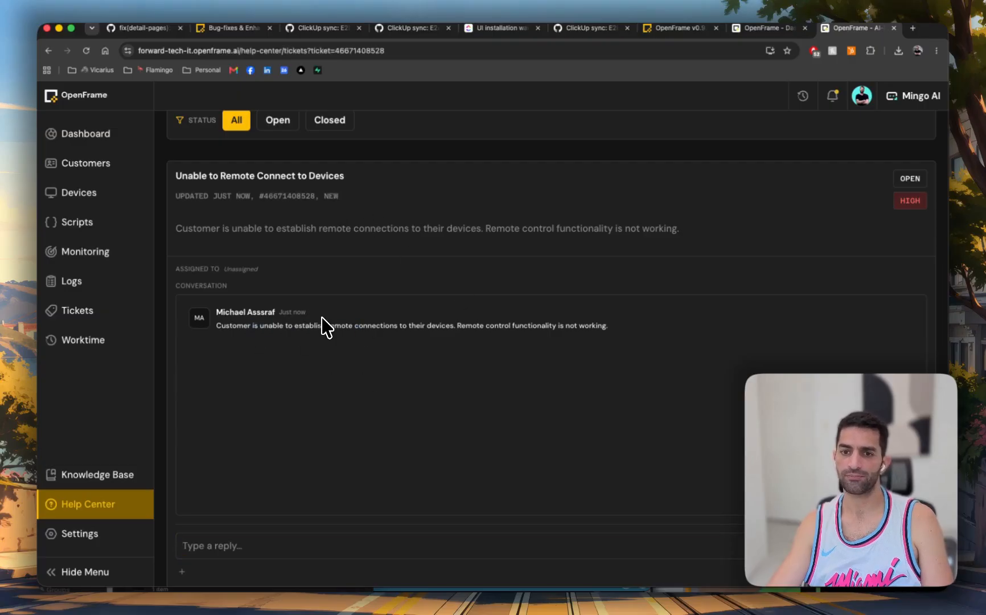
{"action": "scroll", "coordinate": [319, 335], "scroll_direction": "up", "scroll_amount": 5}
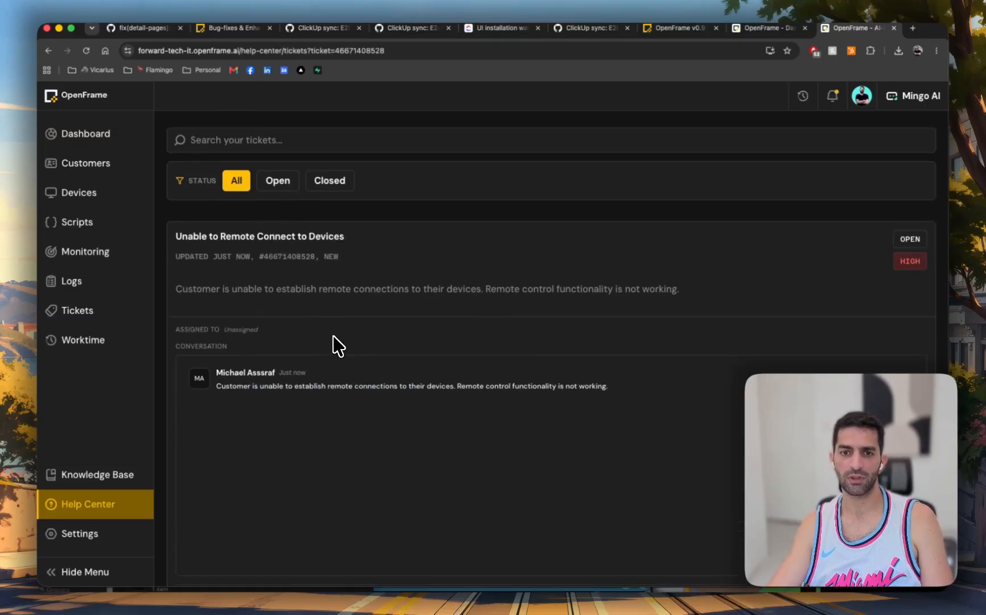
{"action": "scroll", "coordinate": [349, 336], "scroll_direction": "up", "scroll_amount": 4}
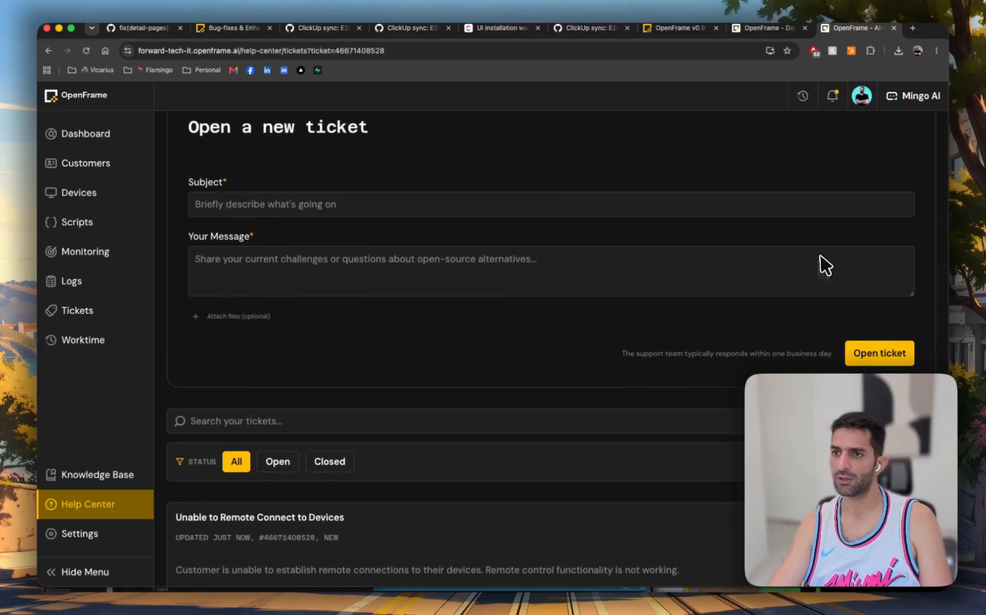
- Send the /my-tickets command in the Mingo guide chat and approve the proposed update setting the support ticket's status to OPEN
{"action": "left_click", "coordinate": [889, 104]}
{"action": "left_click", "coordinate": [650, 547]}
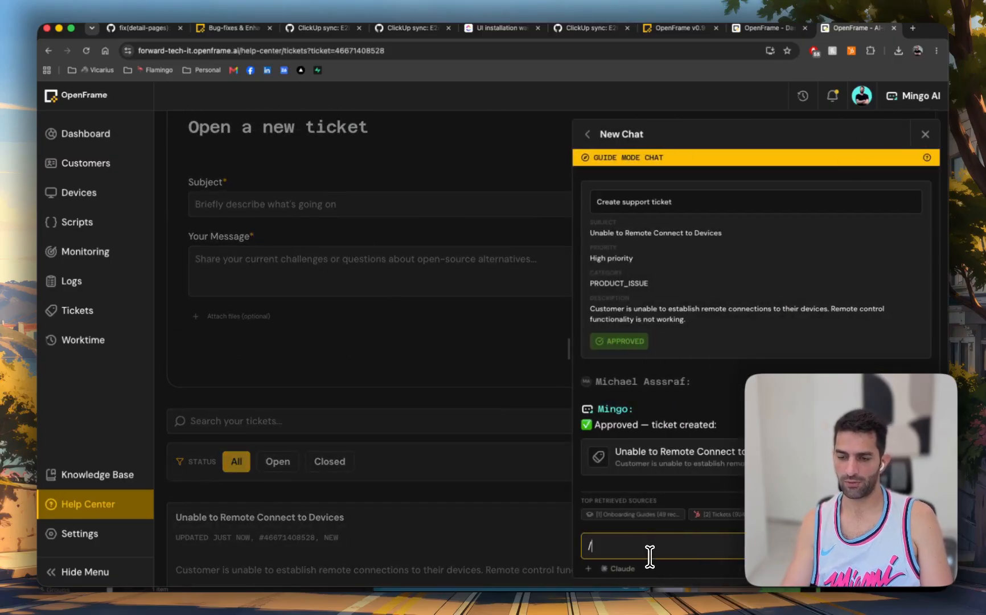
{"action": "type", "text": "/mt"}
{"action": "key", "text": "BackSpace"}
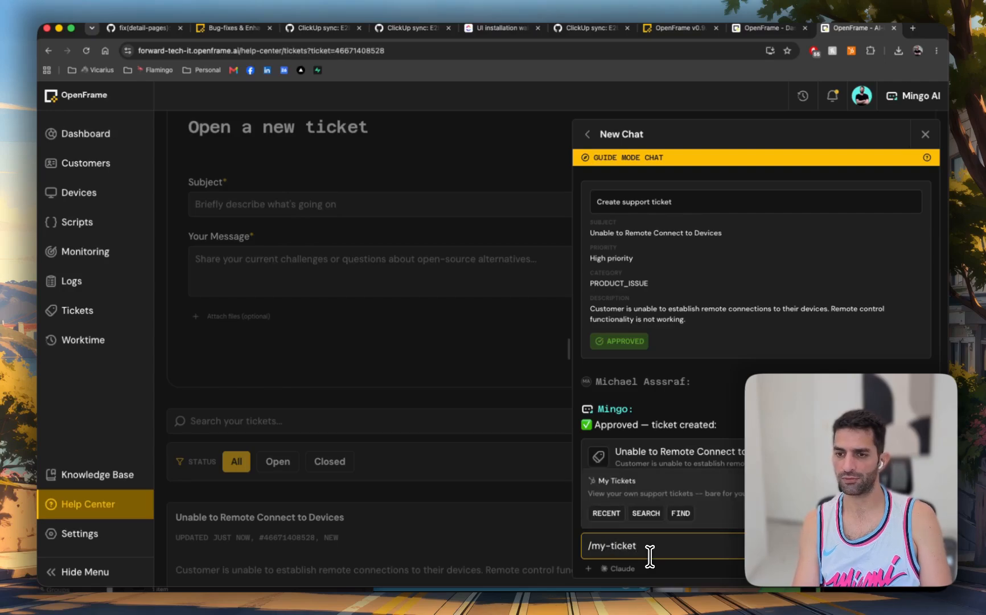
{"action": "type", "text": "y-ticket"}
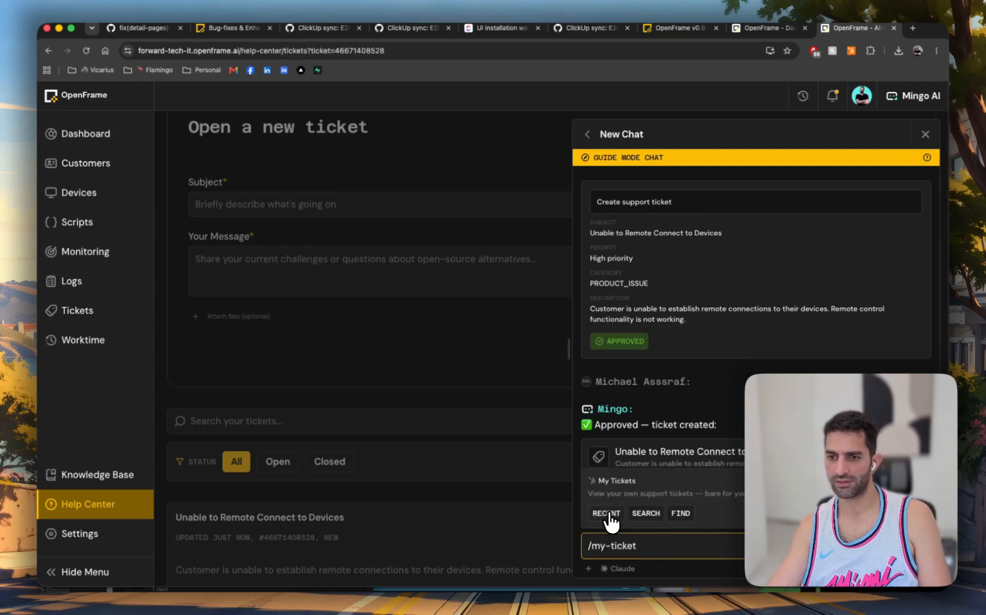
{"action": "type", "text": "s"}
{"action": "key", "text": "Return"}
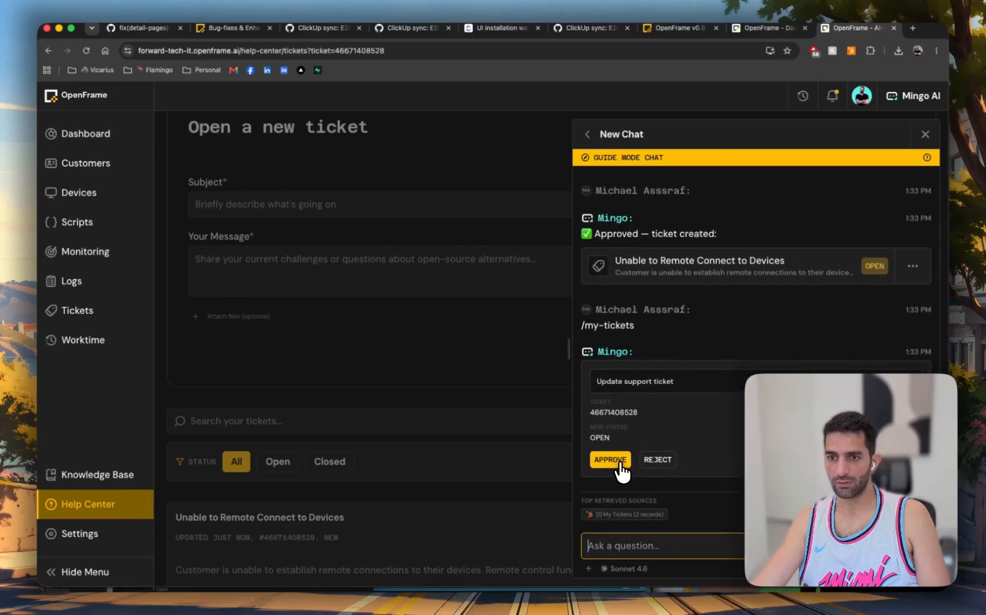
{"action": "left_click", "coordinate": [621, 464]}
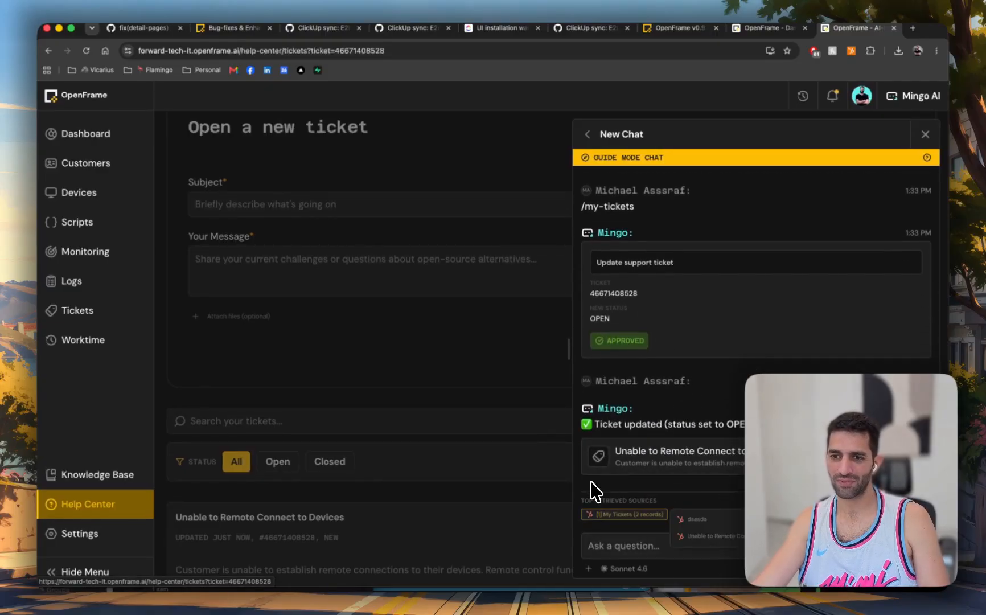
{"action": "mouse_move", "coordinate": [638, 514]}
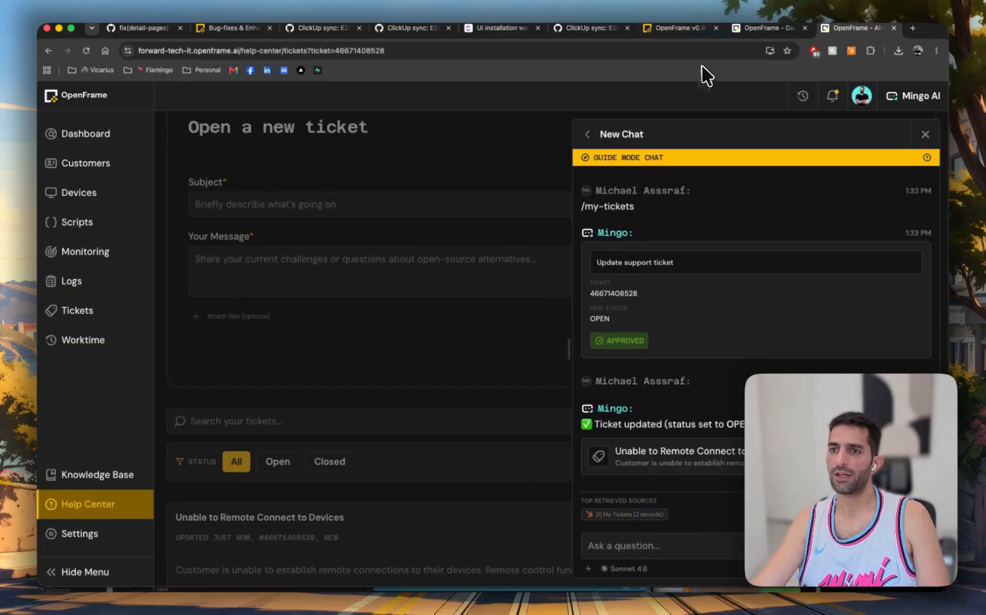
- Review the MSP Support Center and Real-Time Notifications & Alerts Center sections in the v0.9.52 release notes
{"action": "left_click", "coordinate": [679, 28]}
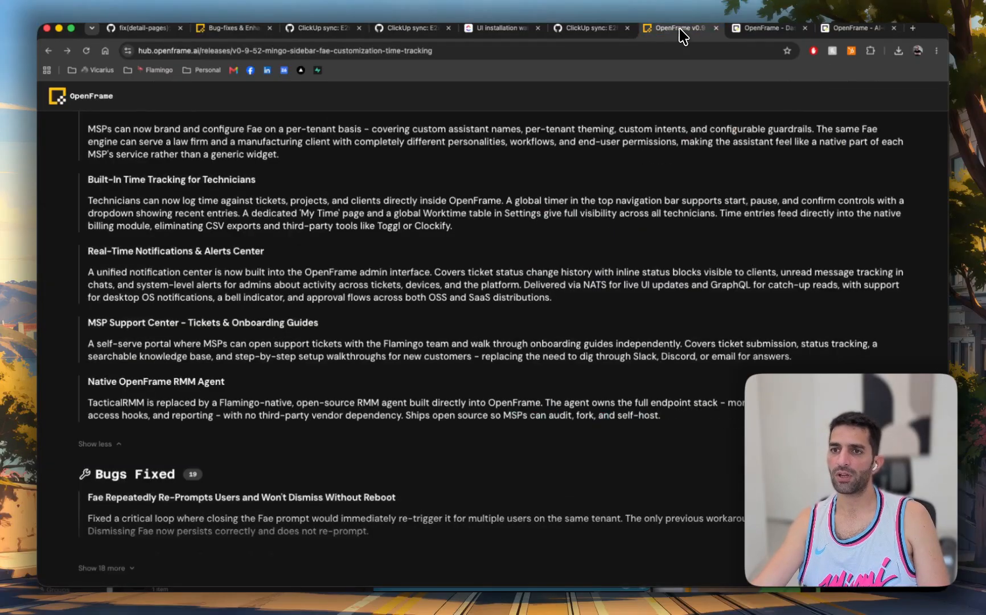
{"action": "triple_click", "coordinate": [120, 322]}
{"action": "left_click", "coordinate": [236, 339]}
{"action": "left_click_drag", "start_coordinate": [235, 340], "coordinate": [88, 321]}
{"action": "left_click", "coordinate": [212, 348]}
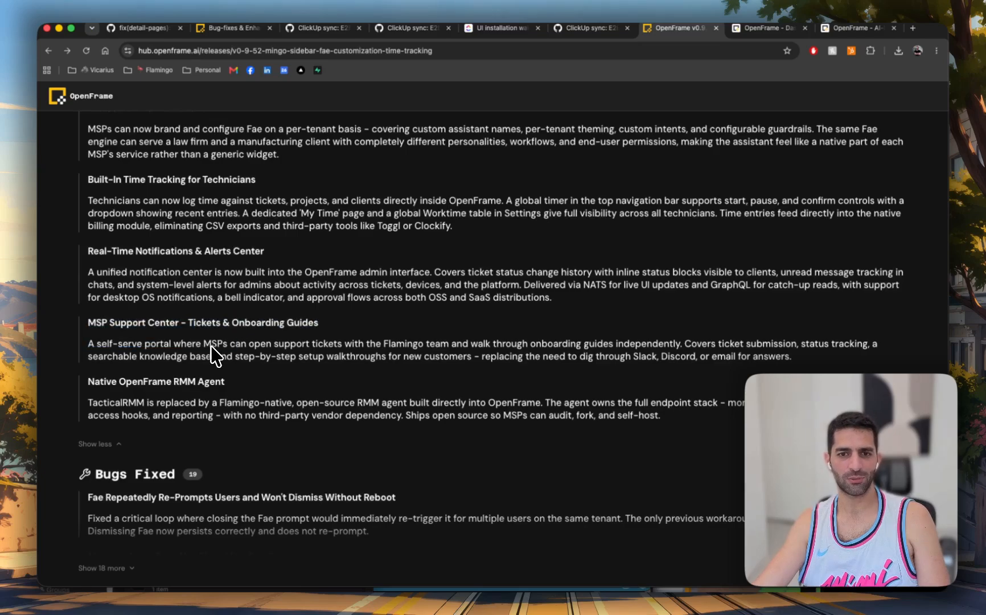
{"action": "left_click_drag", "start_coordinate": [176, 297], "coordinate": [175, 241]}
{"action": "left_click", "coordinate": [167, 293]}
{"action": "triple_click", "coordinate": [125, 251]}
{"action": "left_click", "coordinate": [123, 276]}
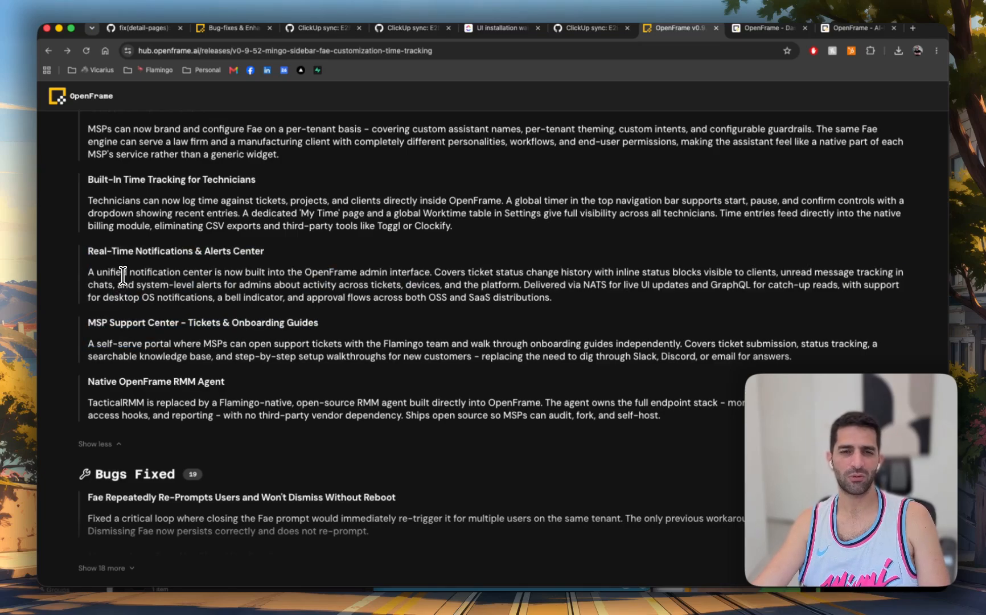
{"action": "scroll", "coordinate": [117, 274], "scroll_direction": "down", "scroll_amount": 2}
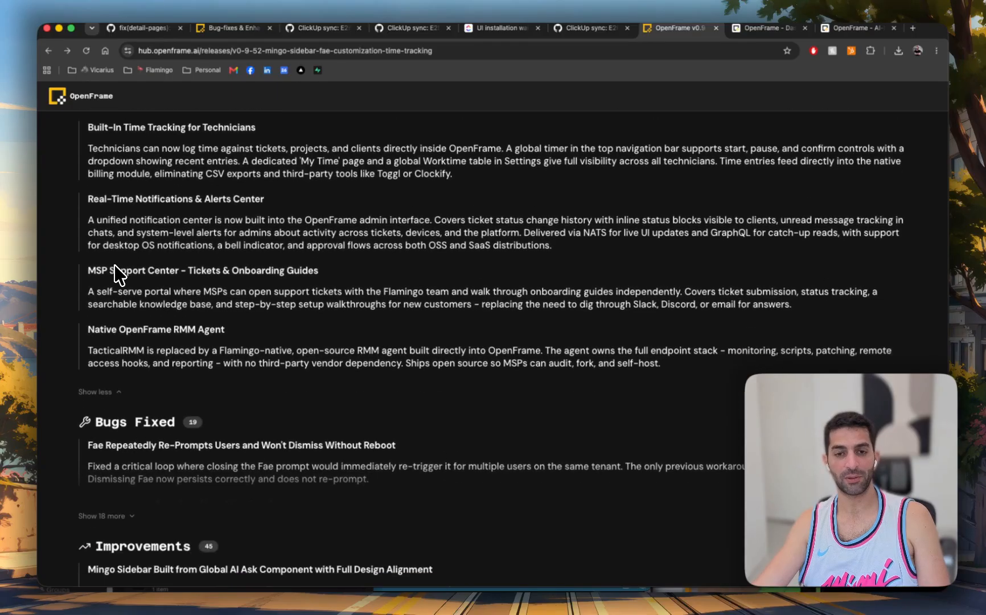
{"action": "scroll", "coordinate": [131, 267], "scroll_direction": "up", "scroll_amount": 4}
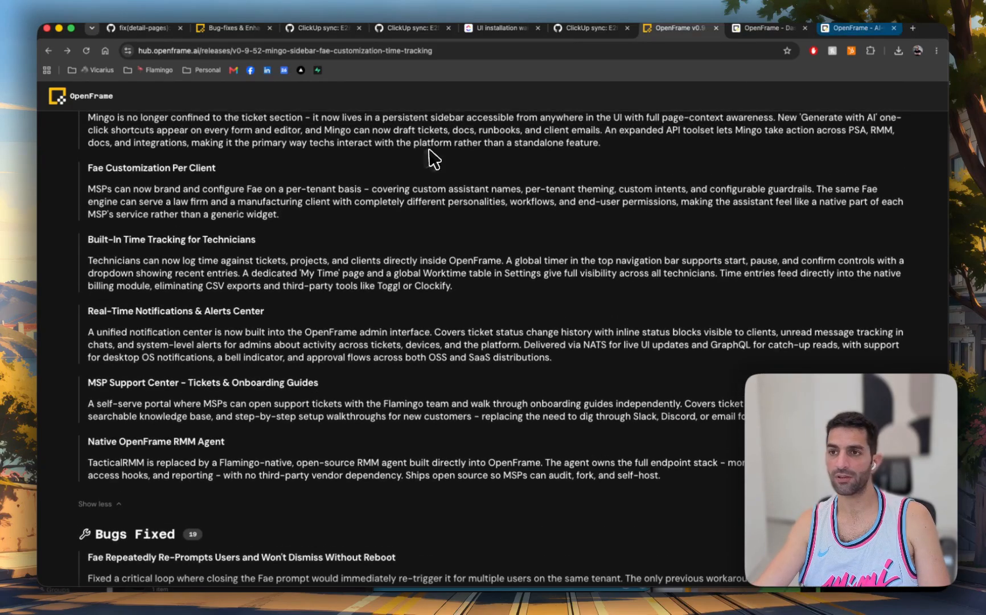
- Go back to the OpenFrame tenant, open the Dashboard and return from Mingo's guide chat to the list of current chats
{"action": "left_click", "coordinate": [847, 29]}
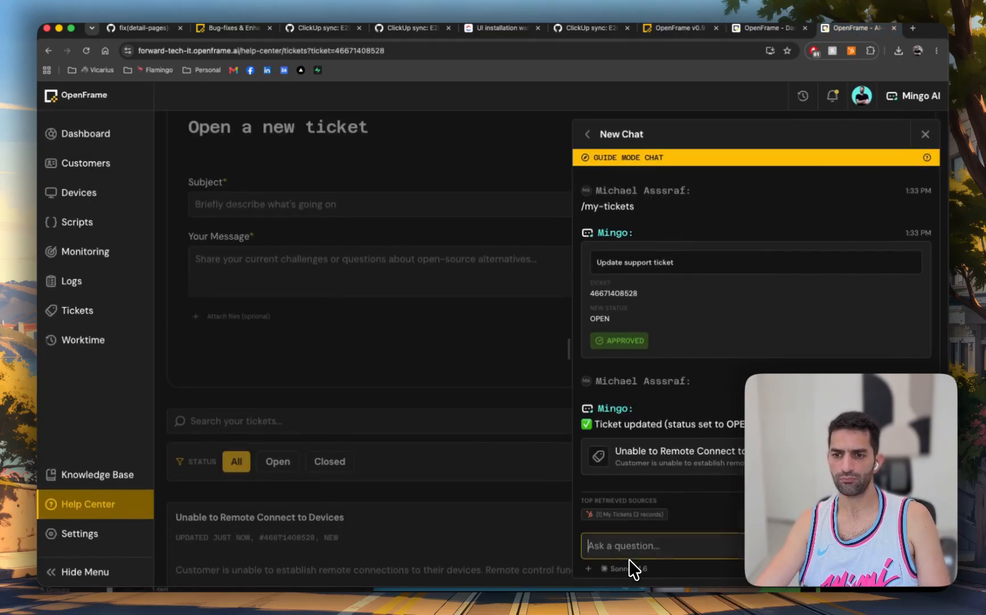
{"action": "left_click", "coordinate": [925, 134]}
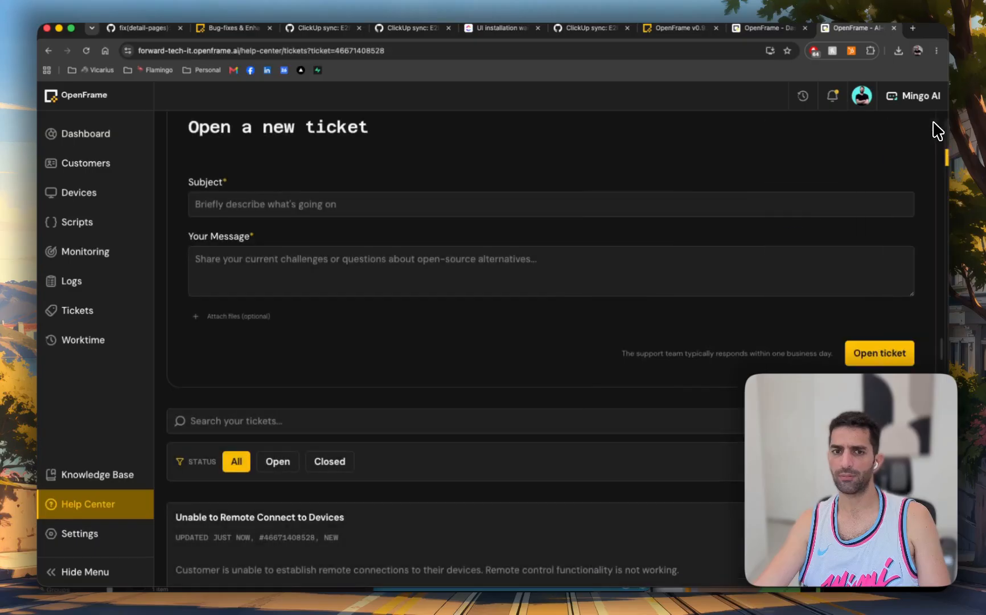
{"action": "left_click", "coordinate": [126, 136]}
{"action": "left_click", "coordinate": [917, 96]}
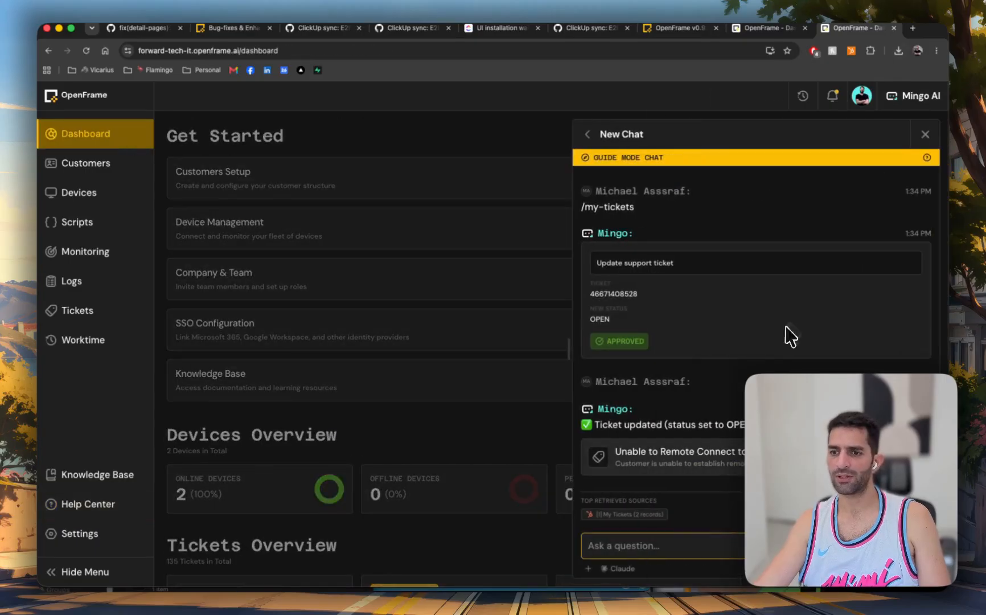
{"action": "left_click", "coordinate": [581, 135]}
{"action": "left_click", "coordinate": [582, 135]}
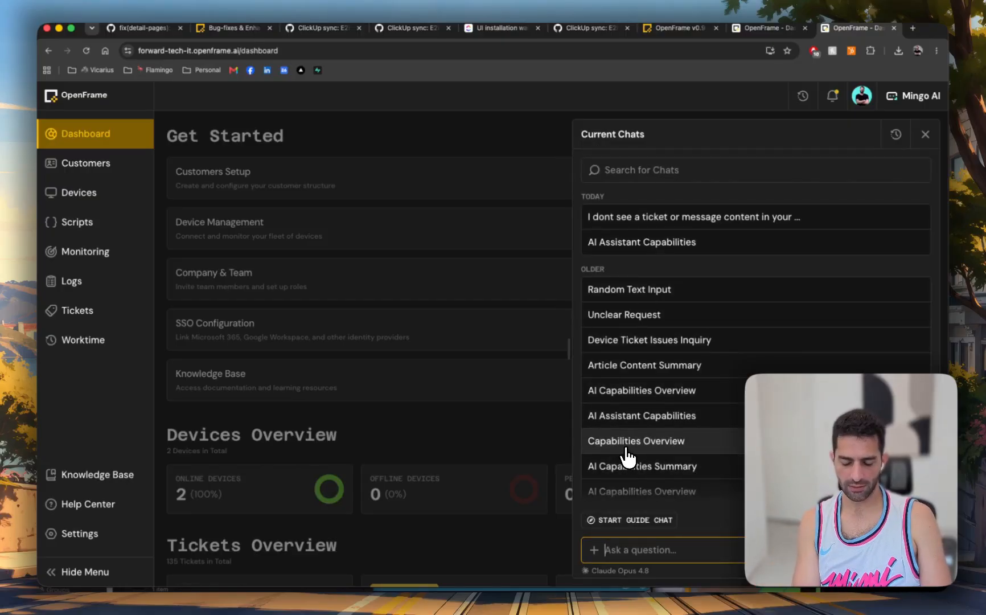
- Ask Mingo "please create a script for my mac machines to echo "hello"" and approve creating the Echo Hello (macOS) script
{"action": "type", "text": "please create a script for my m"}
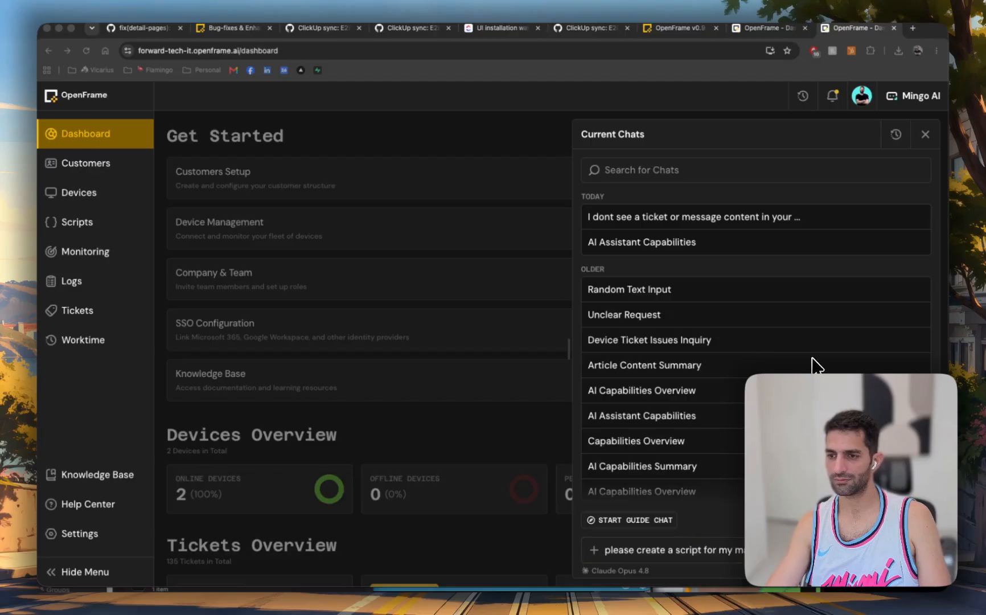
{"action": "left_click", "coordinate": [817, 549]}
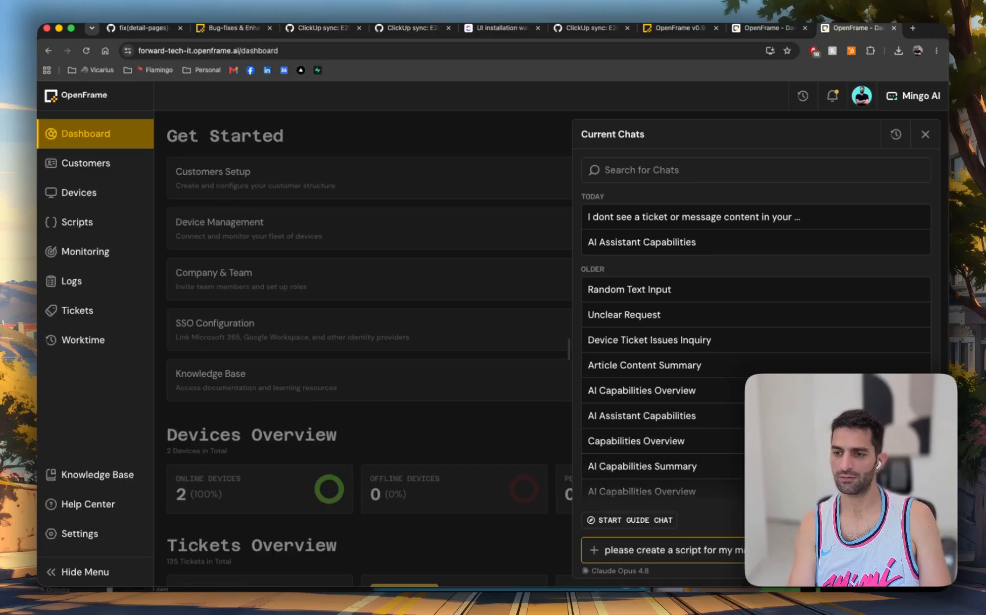
{"action": "key", "text": "Return"}
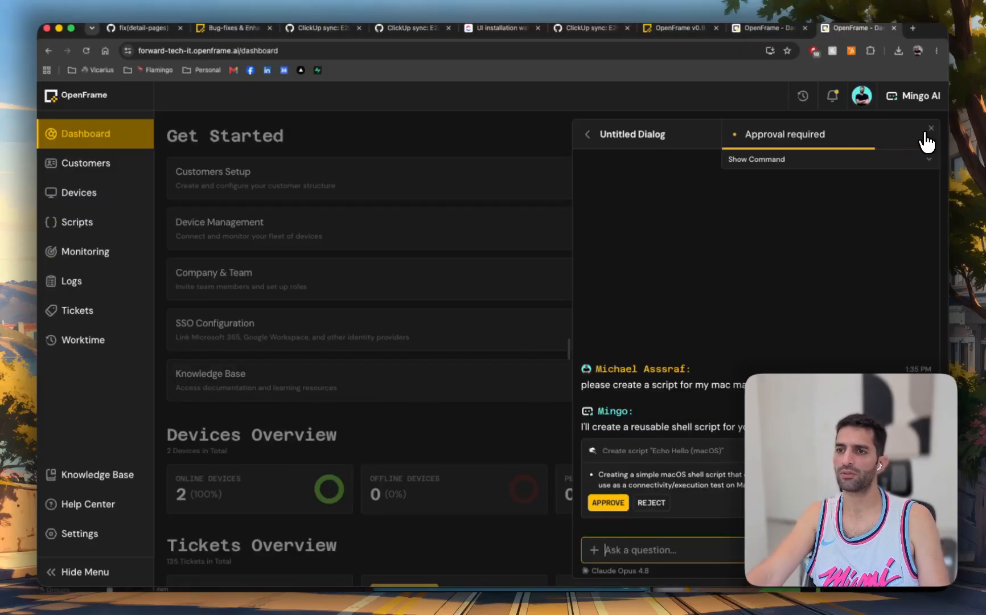
{"action": "left_click", "coordinate": [929, 163]}
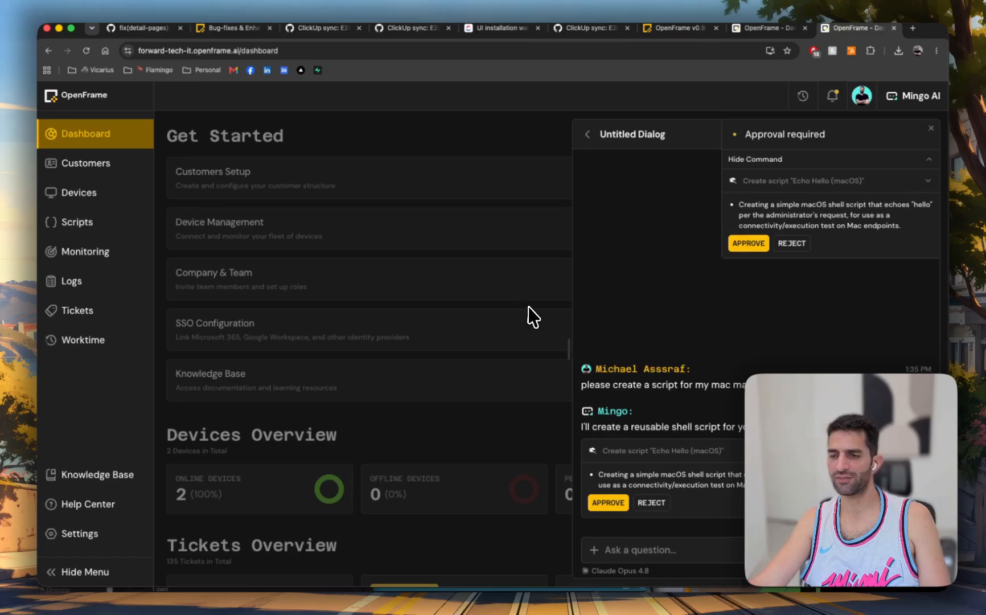
{"action": "left_click", "coordinate": [743, 245]}
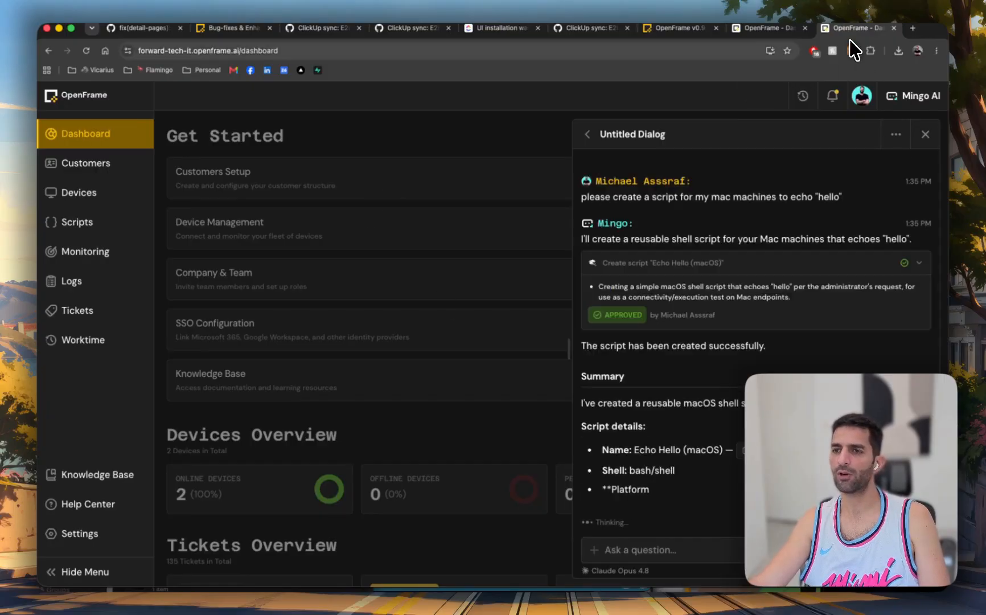
- Open the Windows device from the Devices list in the other OpenFrame tab and start a remote control session
{"action": "left_click", "coordinate": [766, 27]}
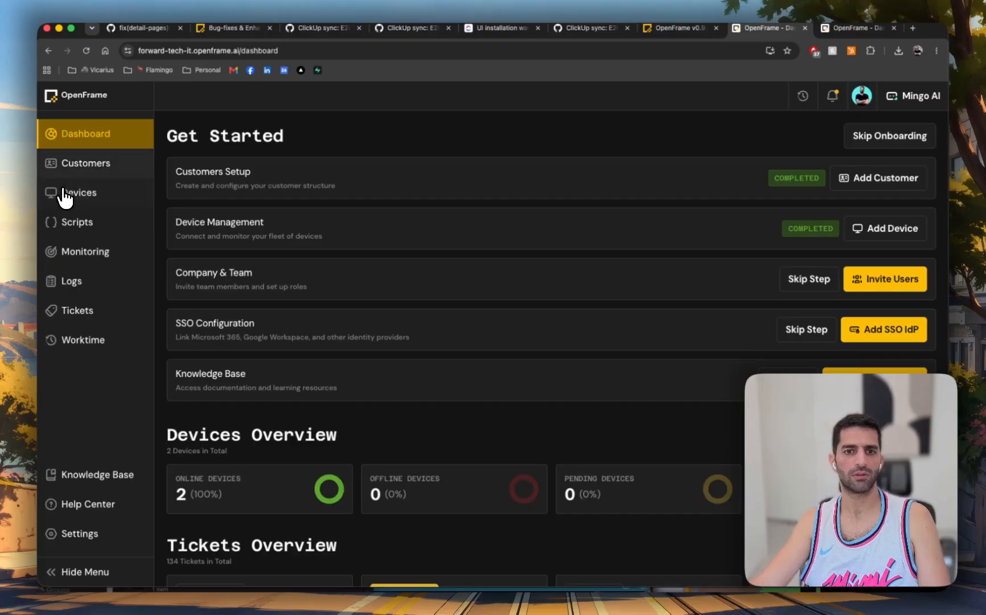
{"action": "left_click", "coordinate": [85, 190]}
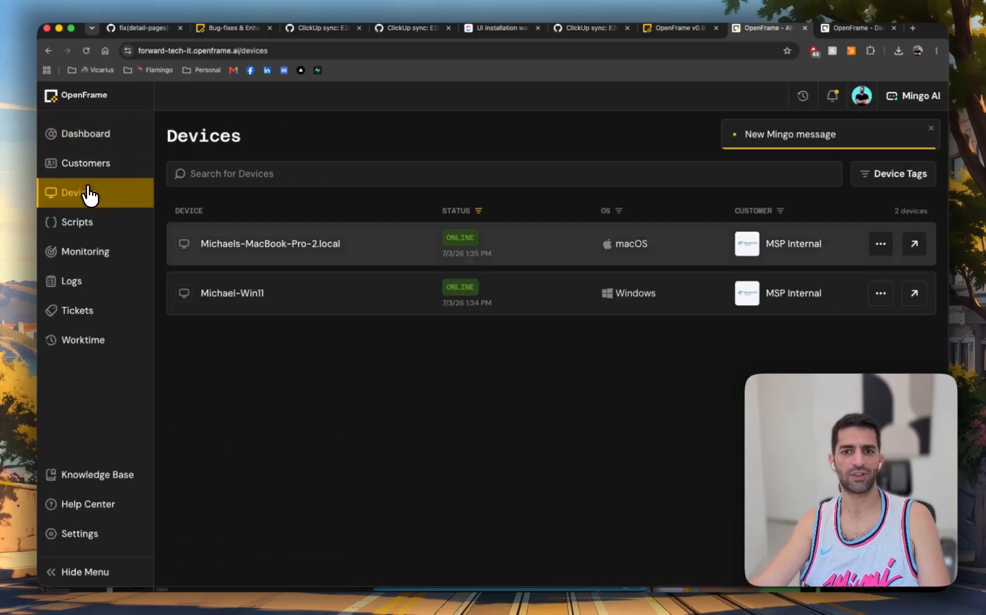
{"action": "left_click", "coordinate": [279, 293]}
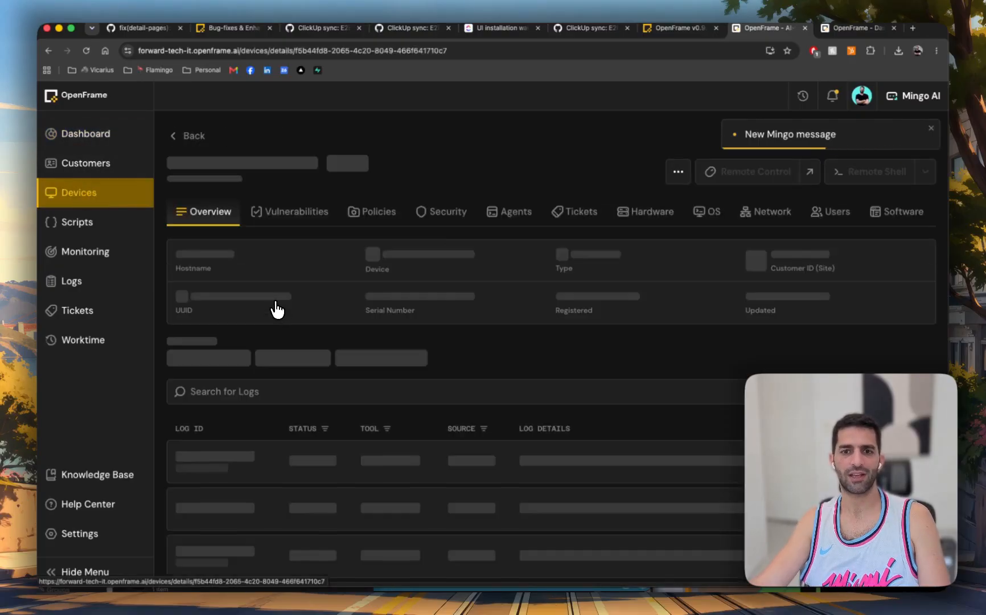
{"action": "left_click", "coordinate": [718, 178]}
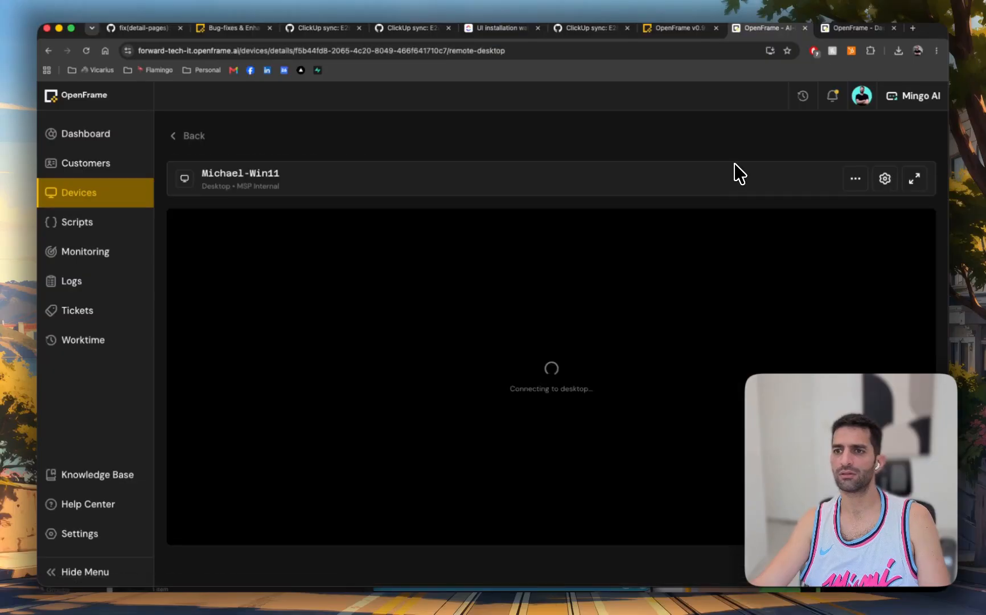
- Review Mingo's script summary, open the Echo Hello (macOS) script page from it, inspect the code and close the page
{"action": "left_click", "coordinate": [851, 28]}
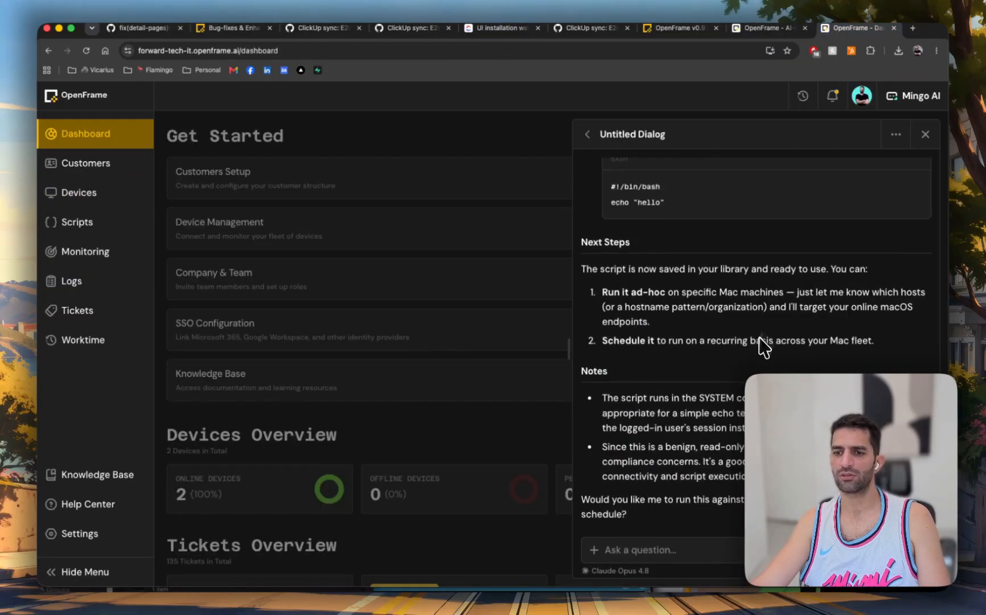
{"action": "scroll", "coordinate": [654, 387], "scroll_direction": "up", "scroll_amount": 10}
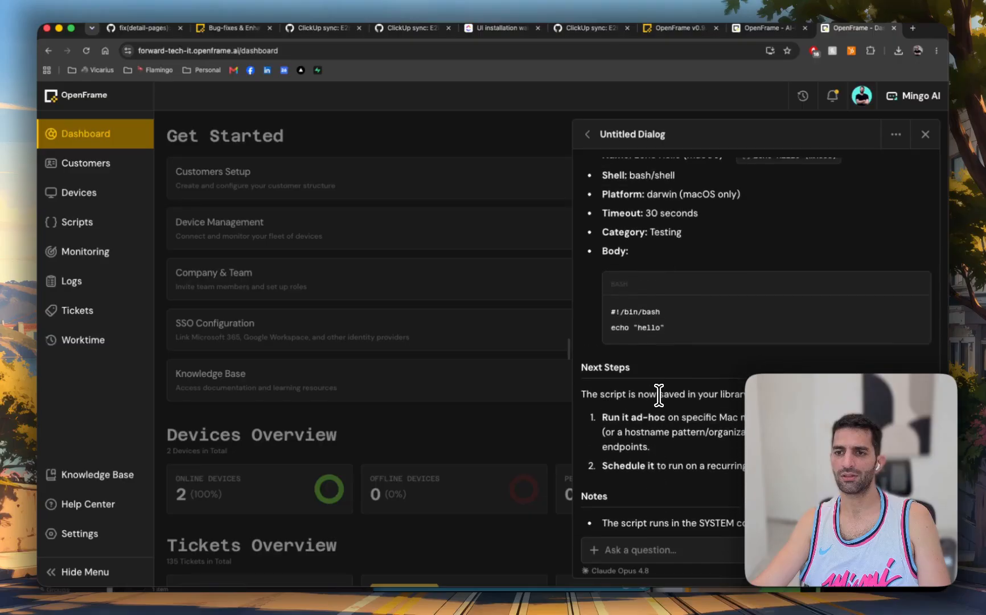
{"action": "scroll", "coordinate": [659, 395], "scroll_direction": "down", "scroll_amount": 10}
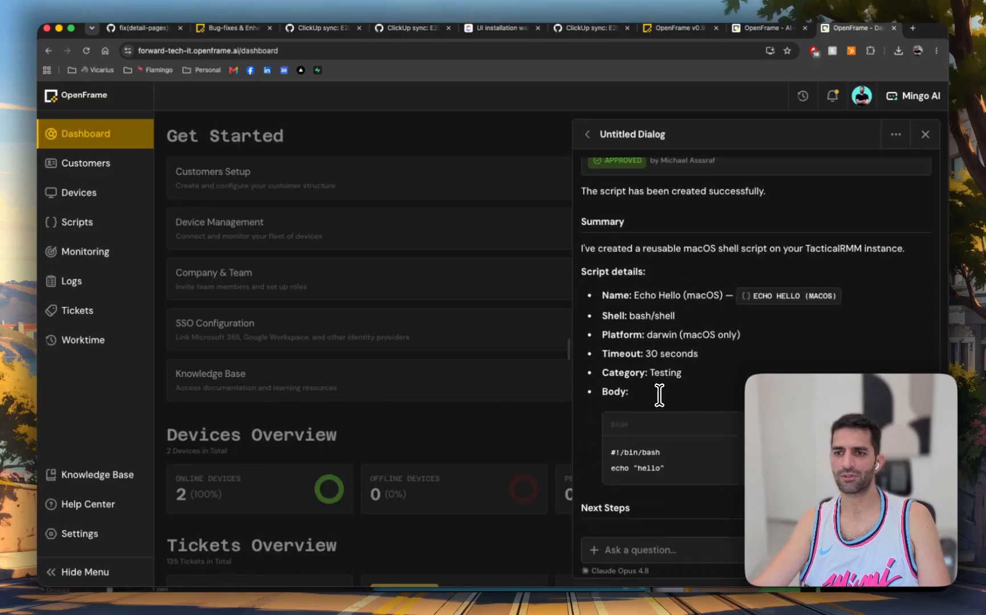
{"action": "left_click", "coordinate": [784, 181]}
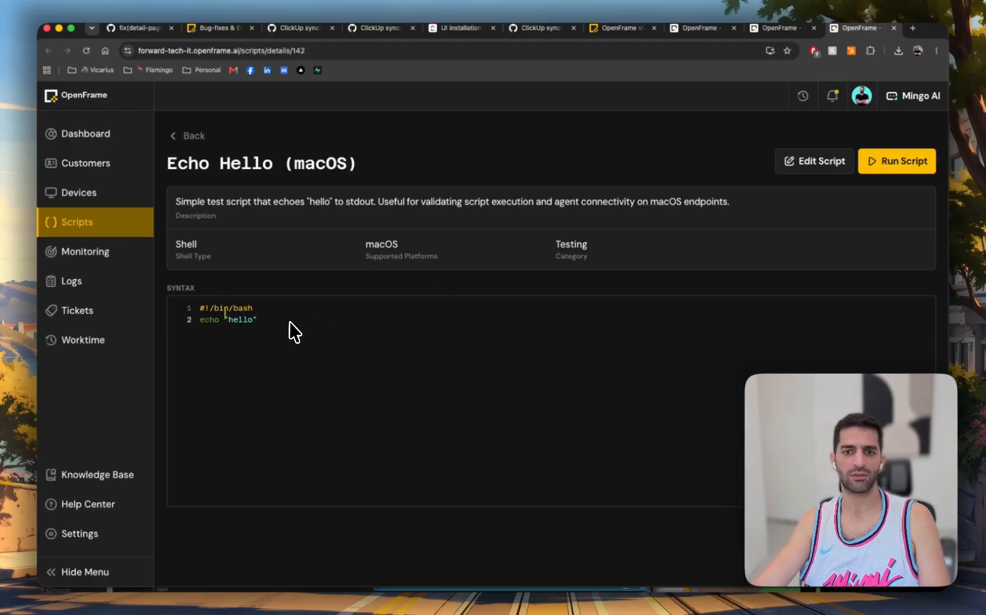
{"action": "left_click", "coordinate": [277, 333]}
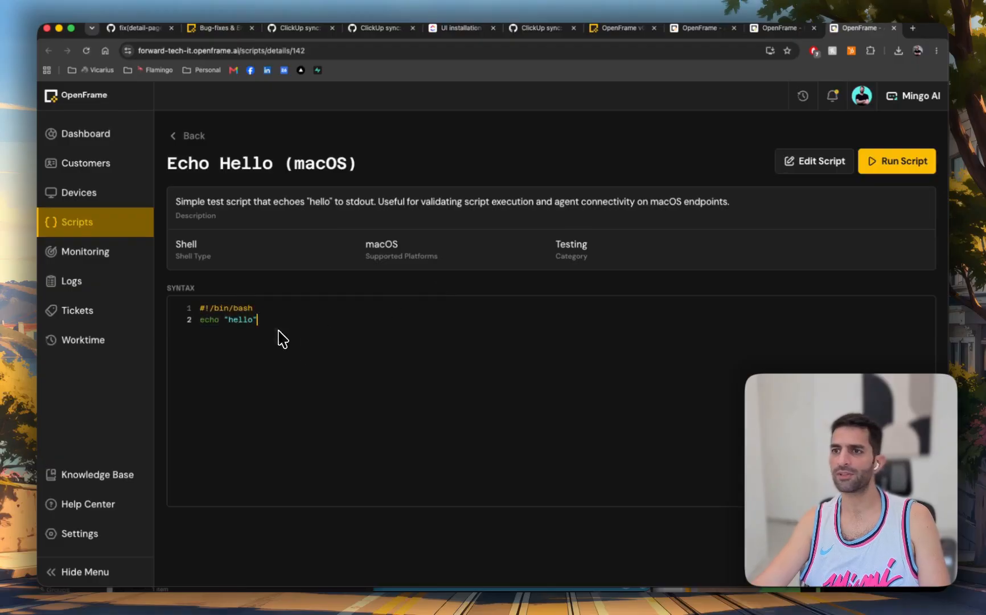
{"action": "left_click", "coordinate": [893, 28]}
- Ask Mingo "please execute this script on the relevant machines" in the same chat
{"action": "scroll", "coordinate": [717, 374], "scroll_direction": "down", "scroll_amount": 5}
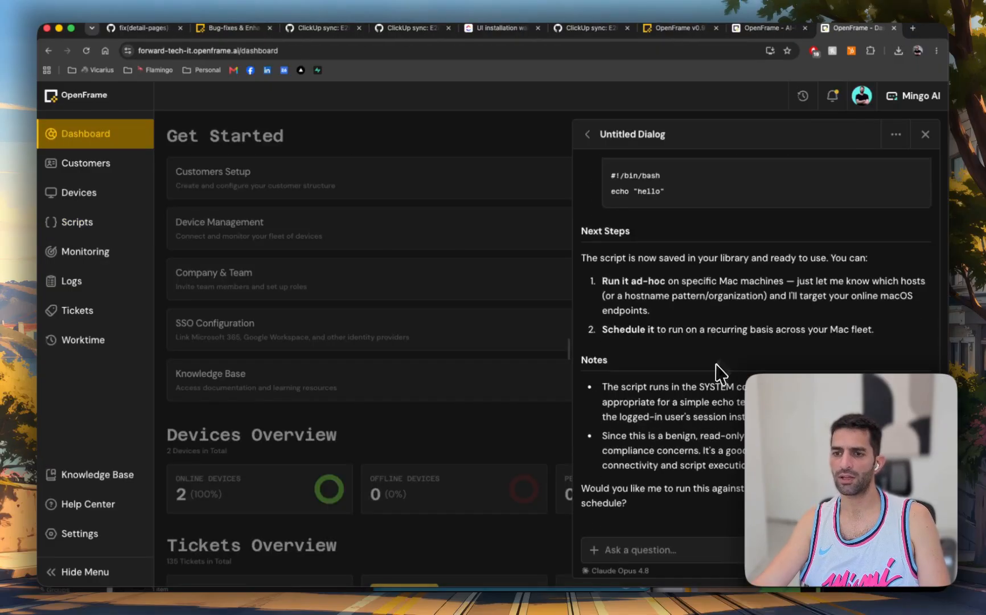
{"action": "left_click", "coordinate": [644, 546]}
{"action": "type", "text": "p"}
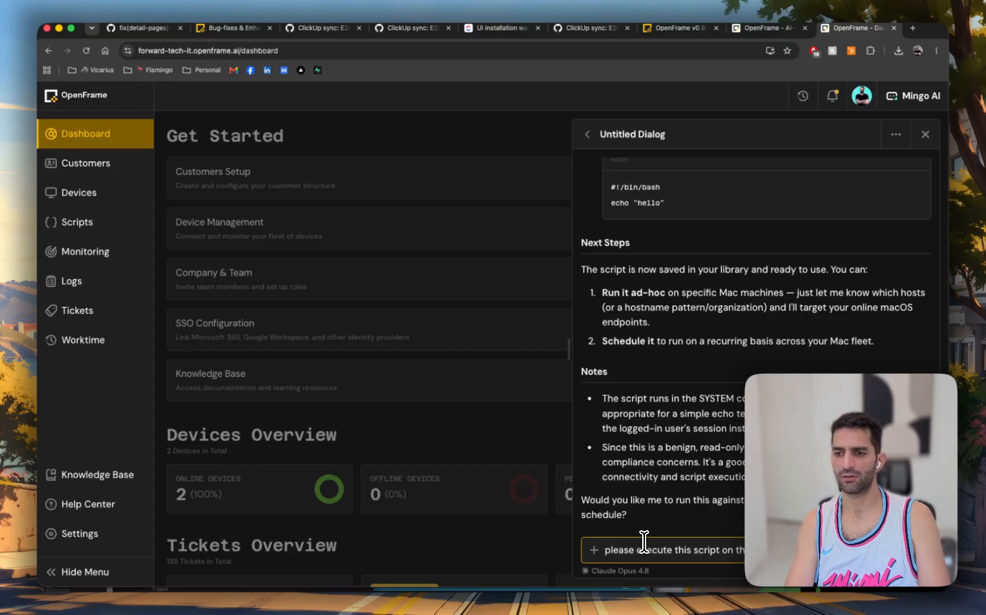
{"action": "key", "text": "Return"}
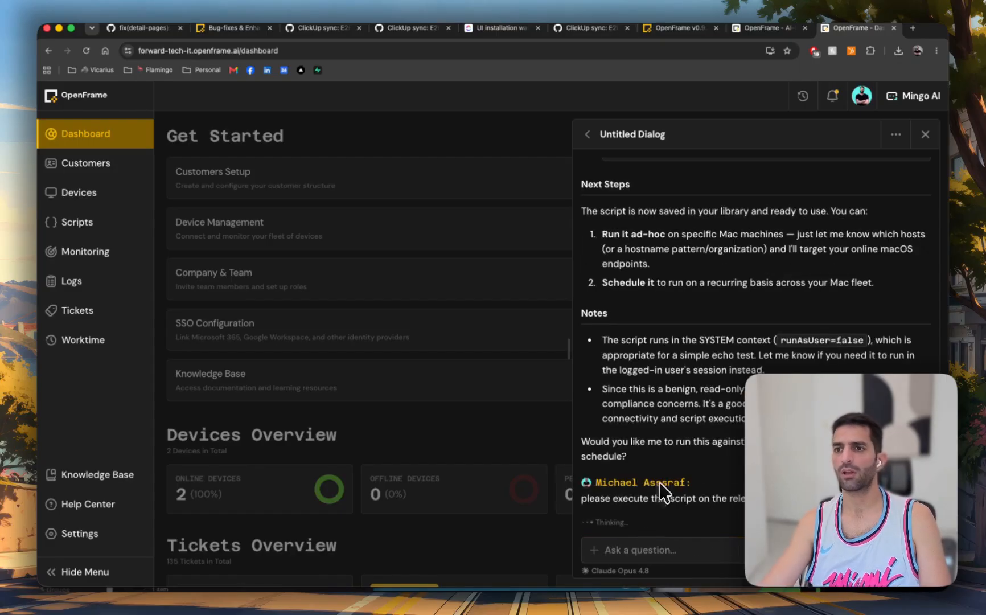
- Restart the Windows device's remote control session from its details page
{"action": "left_click", "coordinate": [766, 27]}
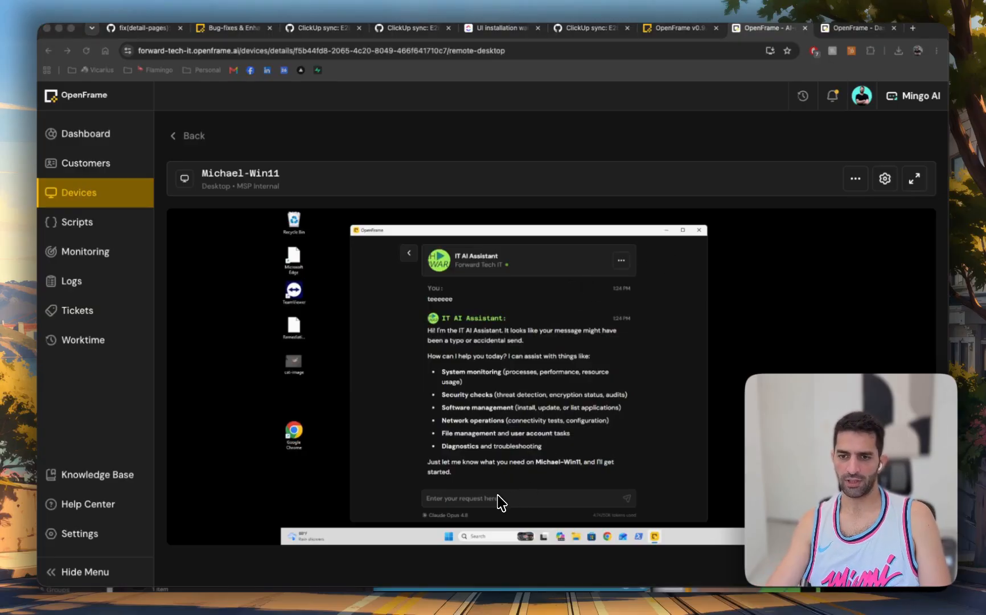
{"action": "left_click", "coordinate": [189, 136]}
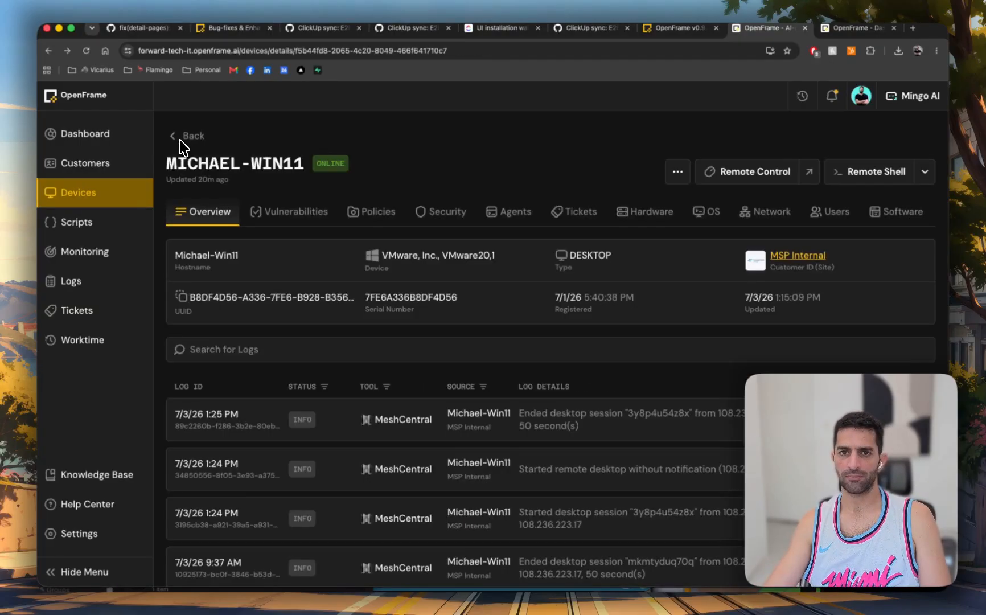
{"action": "left_click", "coordinate": [752, 169]}
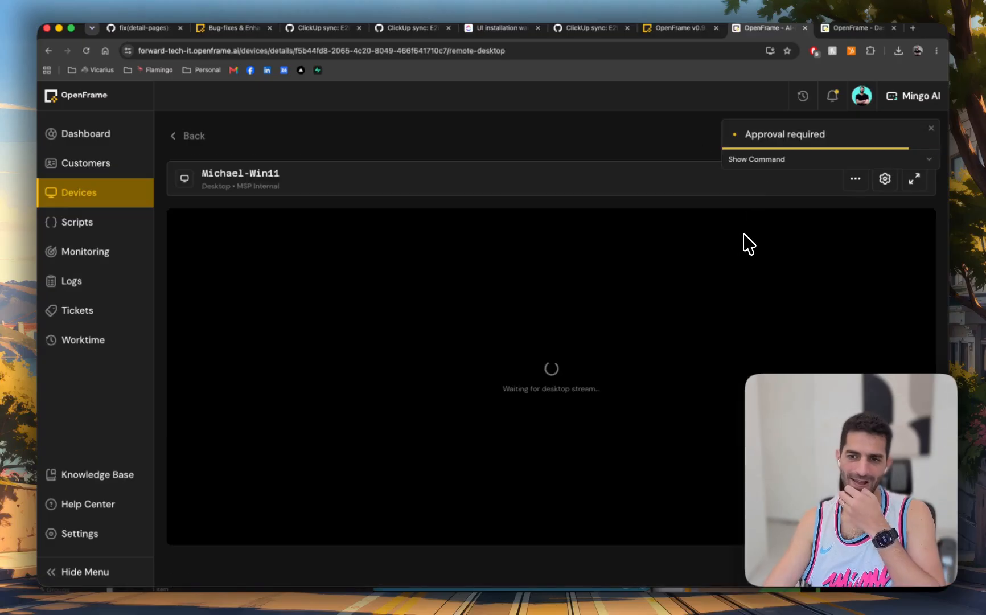
- Expand the approval notification's command and approve running the Echo Hello (macOS) script
{"action": "left_click", "coordinate": [922, 159]}
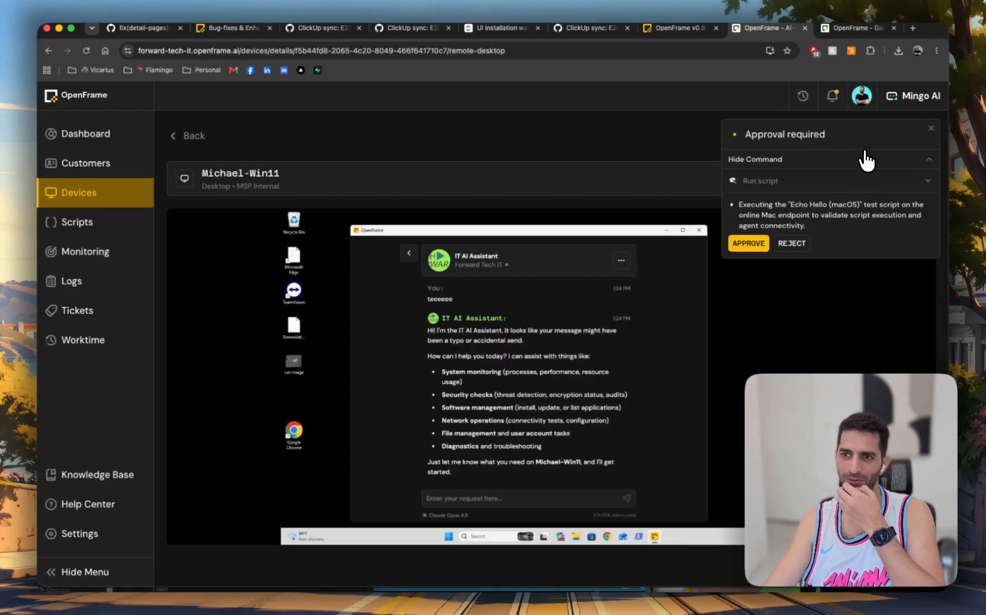
{"action": "left_click", "coordinate": [790, 243]}
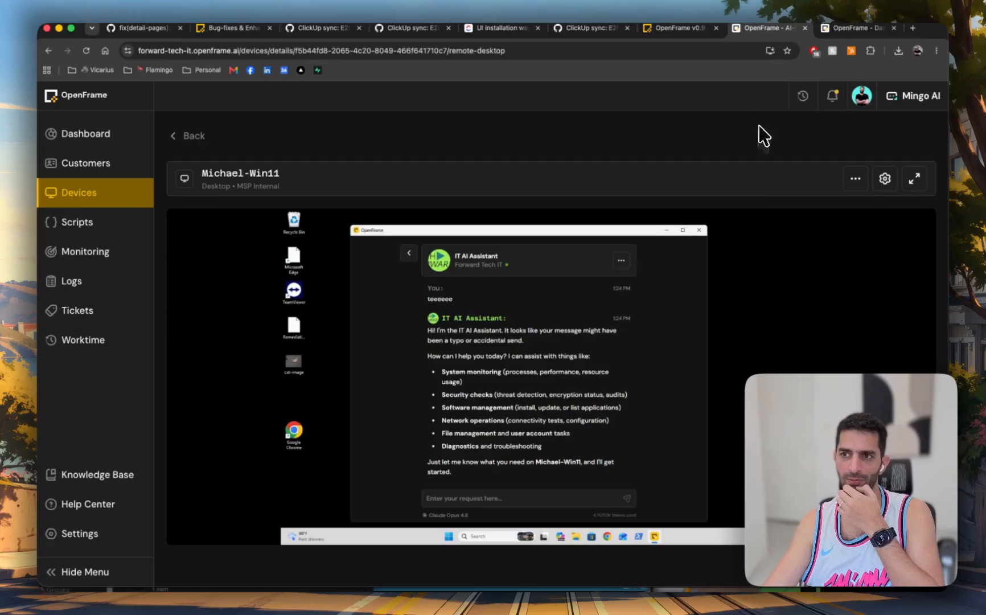
{"action": "left_click", "coordinate": [851, 28]}
- Close and reopen the OpenFrame assistant window on the remote Windows desktop
{"action": "left_click", "coordinate": [760, 28]}
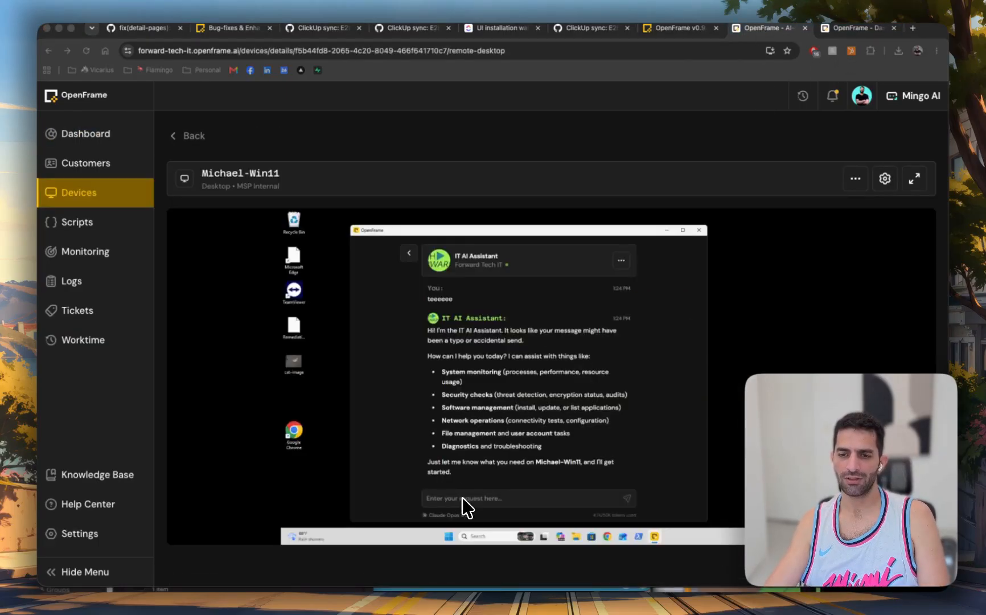
{"action": "left_click", "coordinate": [699, 230]}
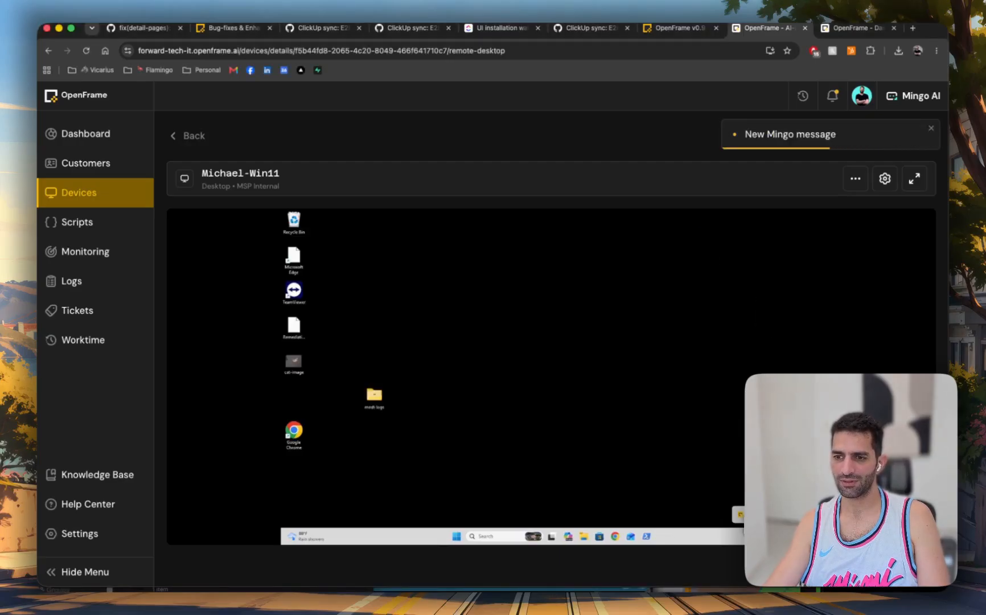
{"action": "left_click", "coordinate": [739, 514]}
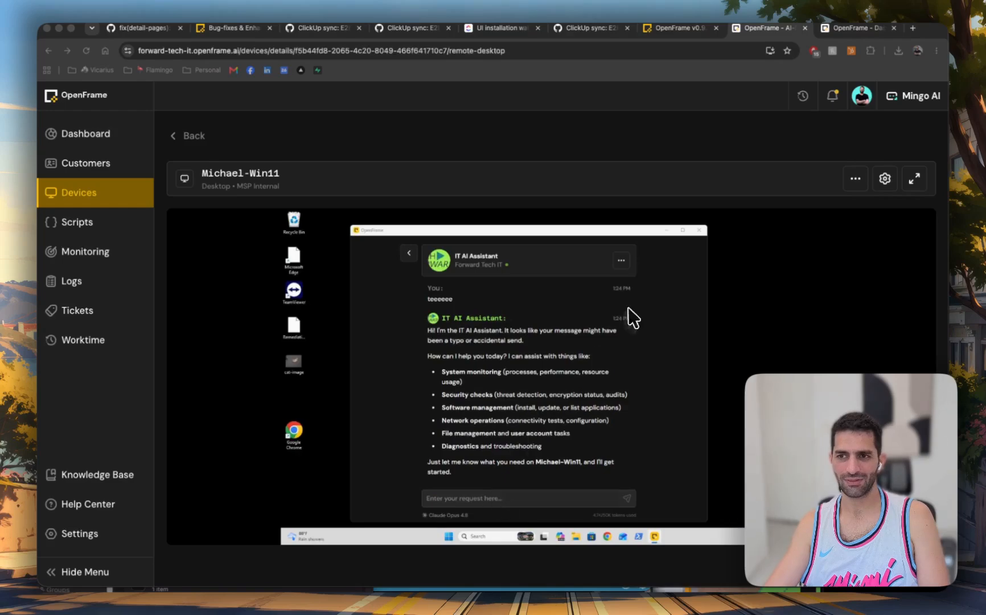
{"action": "left_click", "coordinate": [697, 231]}
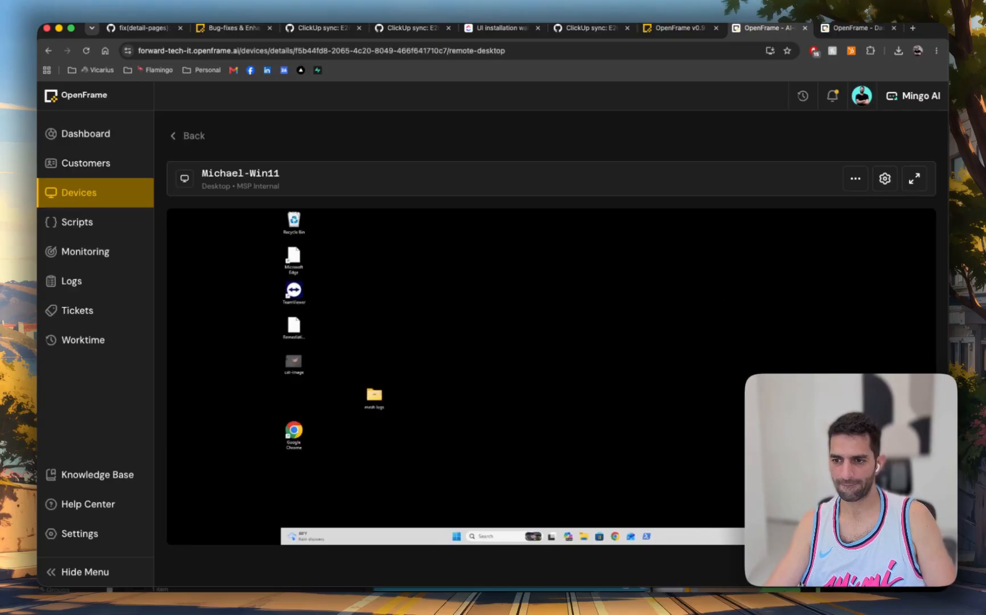
{"action": "left_click", "coordinate": [736, 514]}
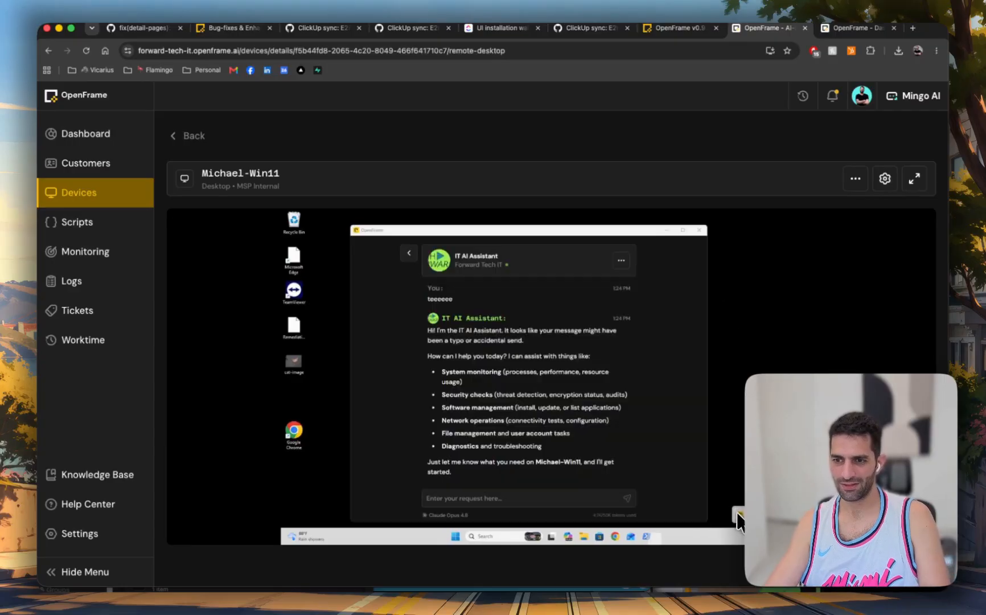
{"action": "key", "text": "super+Tab"}
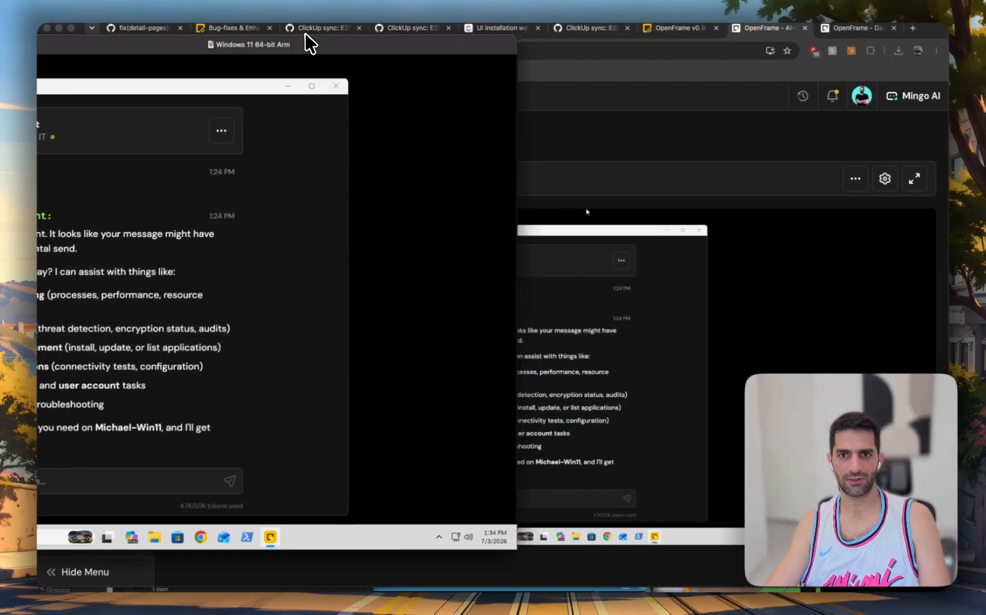
{"action": "left_click", "coordinate": [586, 209]}
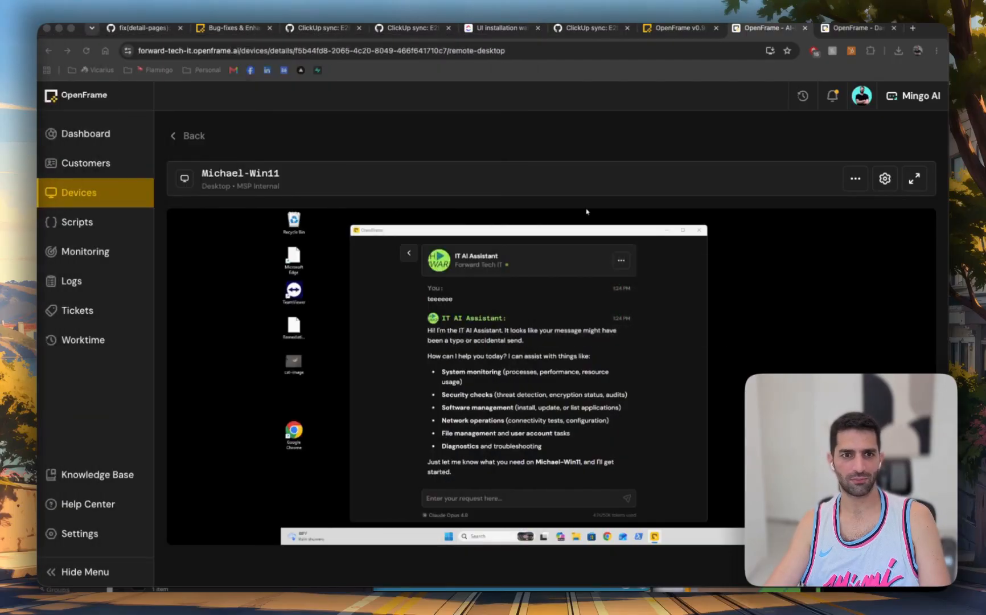
{"action": "left_click", "coordinate": [469, 500]}
{"action": "type", "text": "l"}
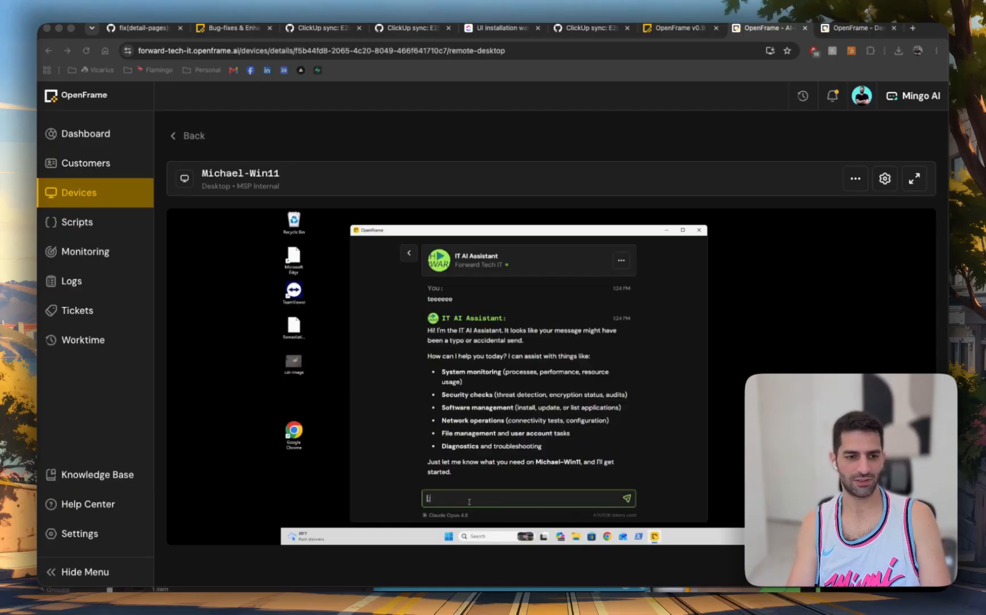
{"action": "type", "text": ";ease o"}
{"action": "key", "text": "ctrl+a"}
{"action": "key", "text": "BackSpace"}
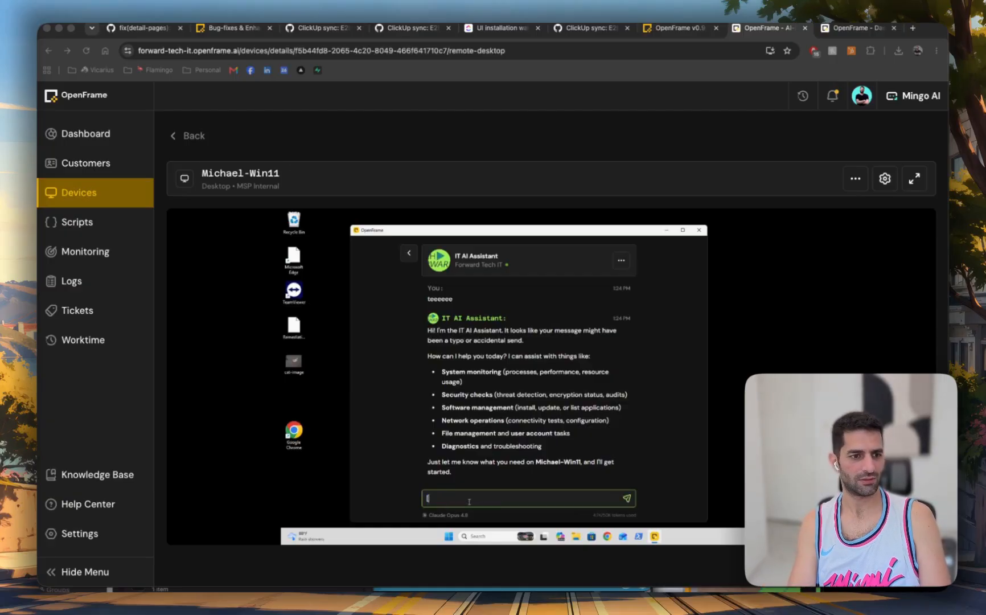
{"action": "key", "text": "BackSpace"}
{"action": "key", "text": "BackSpace"}
{"action": "key", "text": "BackSpace"}
{"action": "key", "text": "BackSpace"}
{"action": "key", "text": "BackSpace"}
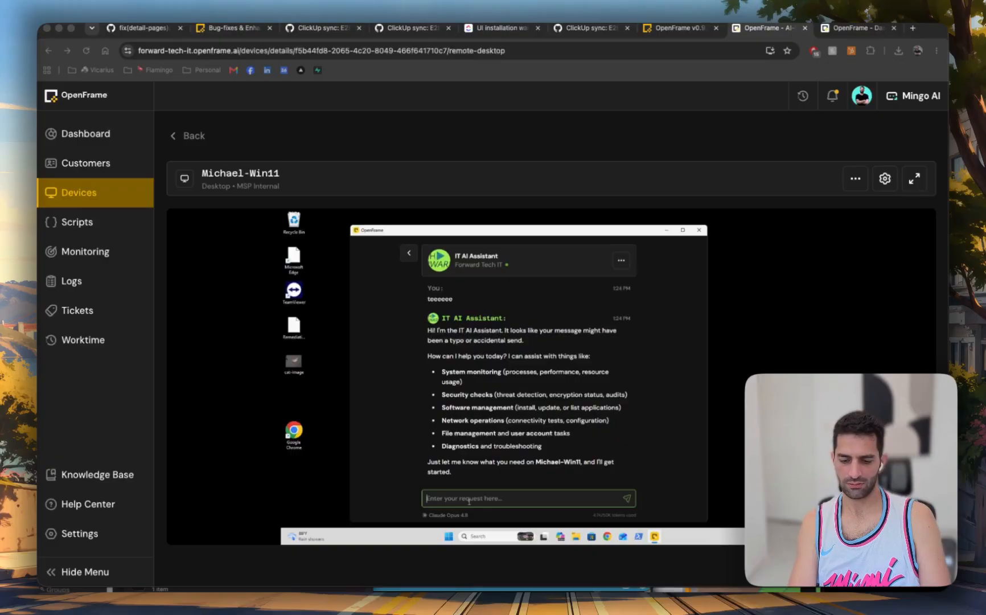
- Send "please install adobe reader" to the IT AI Assistant on the remote Windows desktop
{"action": "type", "text": "plea"}
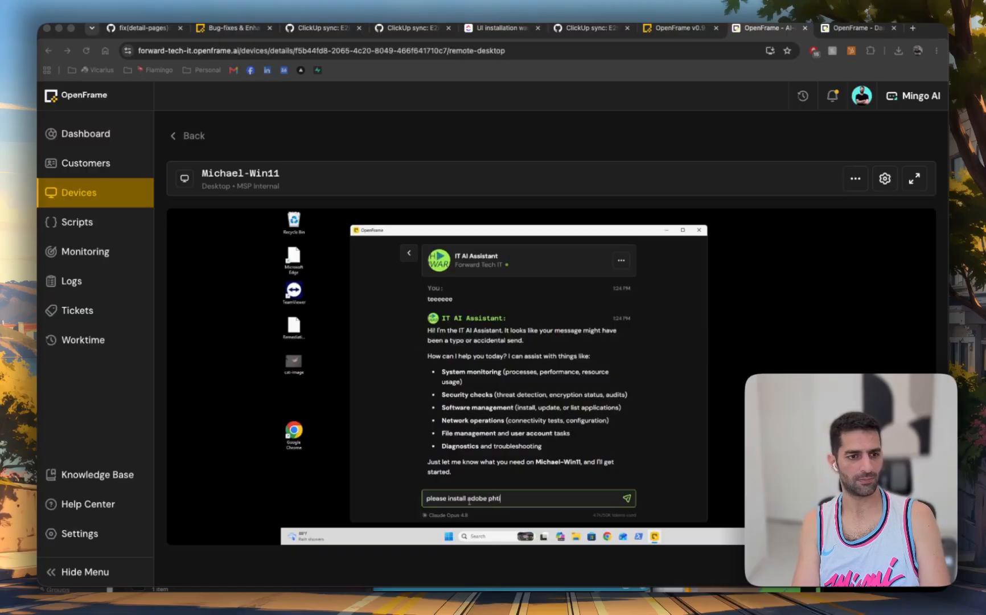
{"action": "type", "text": "se install adobe reader"}
{"action": "key", "text": "Return"}
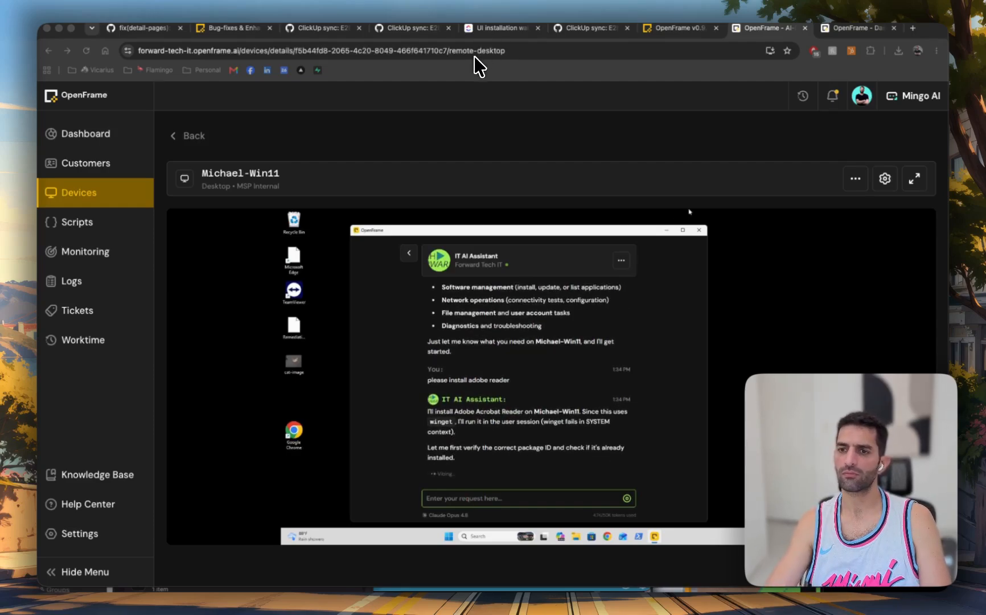
- Return to the Mingo chat, review the Echo Hello script's execution summary and close the chat
{"action": "left_click", "coordinate": [839, 27]}
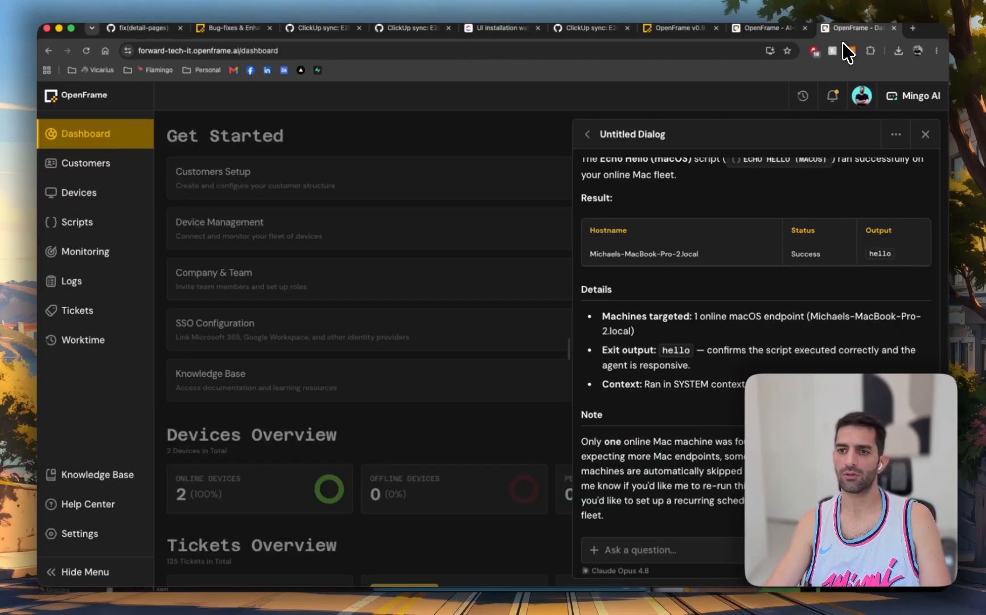
{"action": "scroll", "coordinate": [740, 315], "scroll_direction": "up", "scroll_amount": 5}
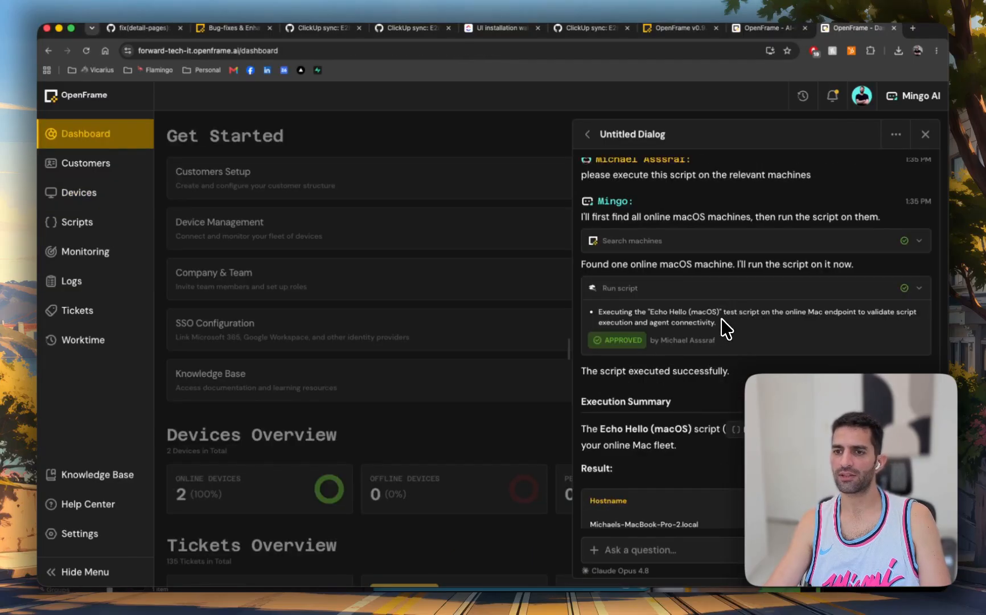
{"action": "left_click", "coordinate": [926, 135]}
- Open the Tickets board, expand the approval notification and approve the winget install of 64-bit Adobe Acrobat Reader
{"action": "left_click", "coordinate": [80, 310]}
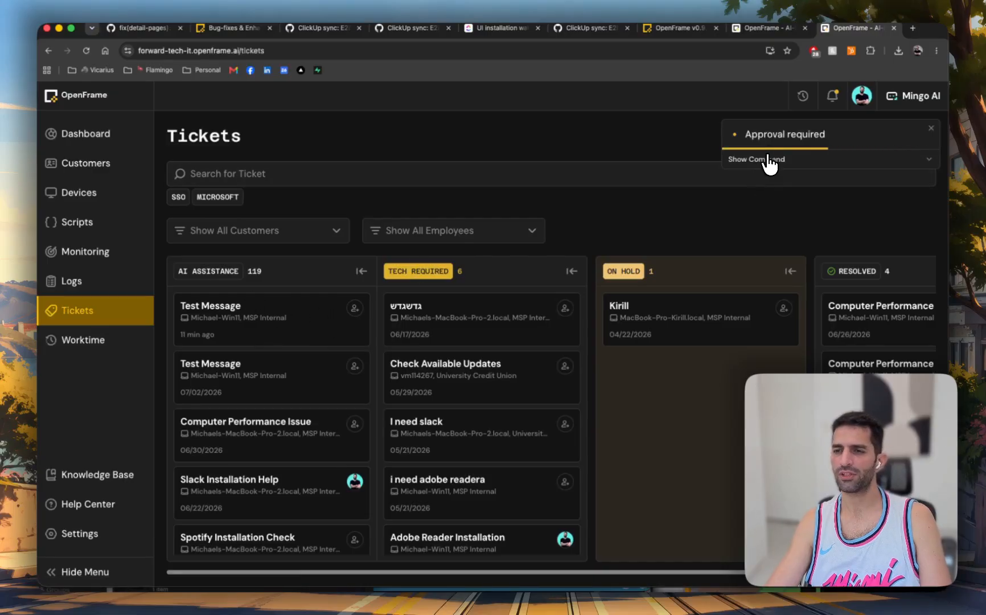
{"action": "left_click", "coordinate": [919, 165]}
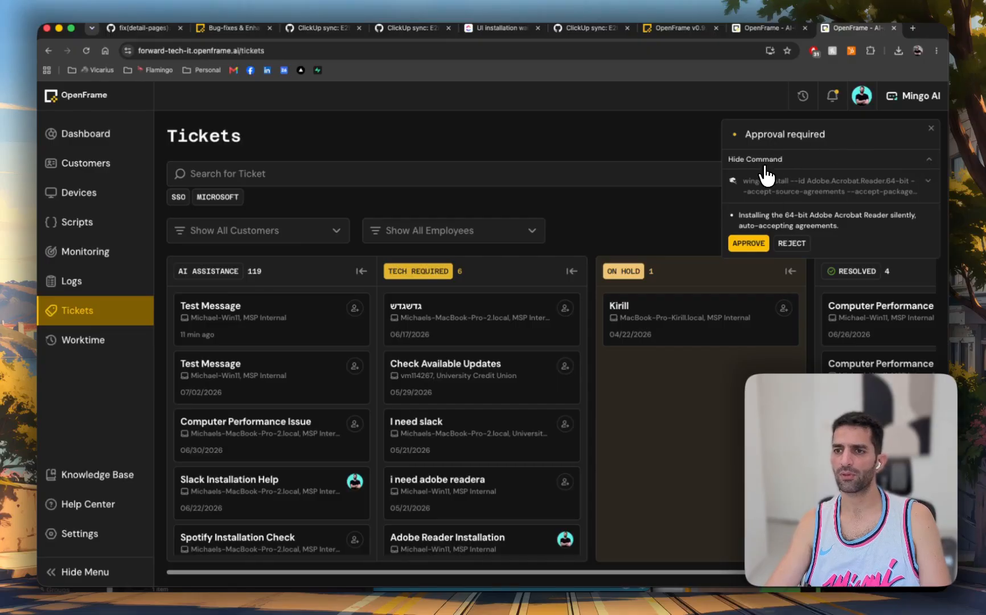
{"action": "left_click", "coordinate": [754, 243]}
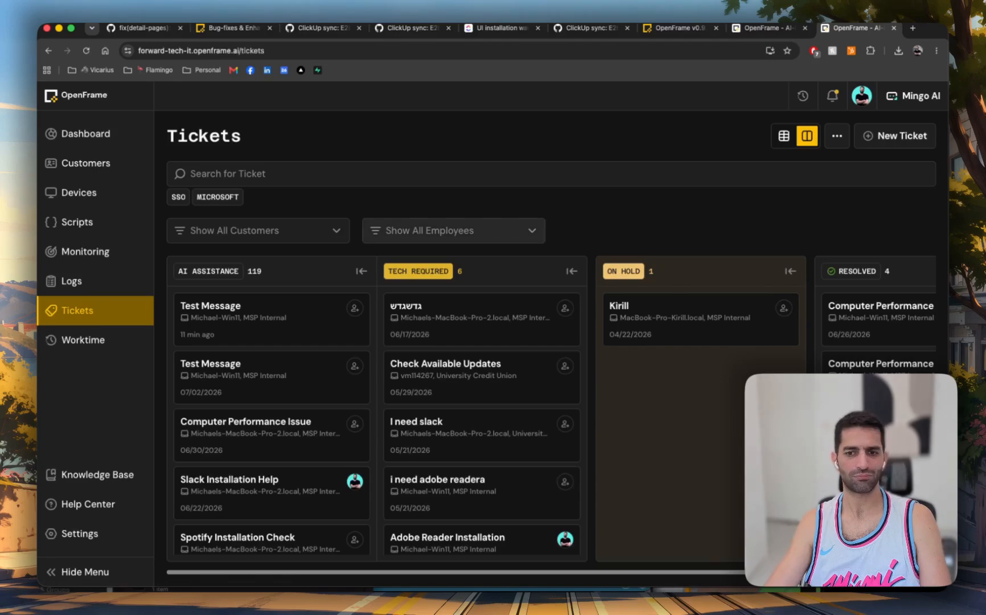
{"action": "scroll", "coordinate": [403, 447], "scroll_direction": "down", "scroll_amount": 3}
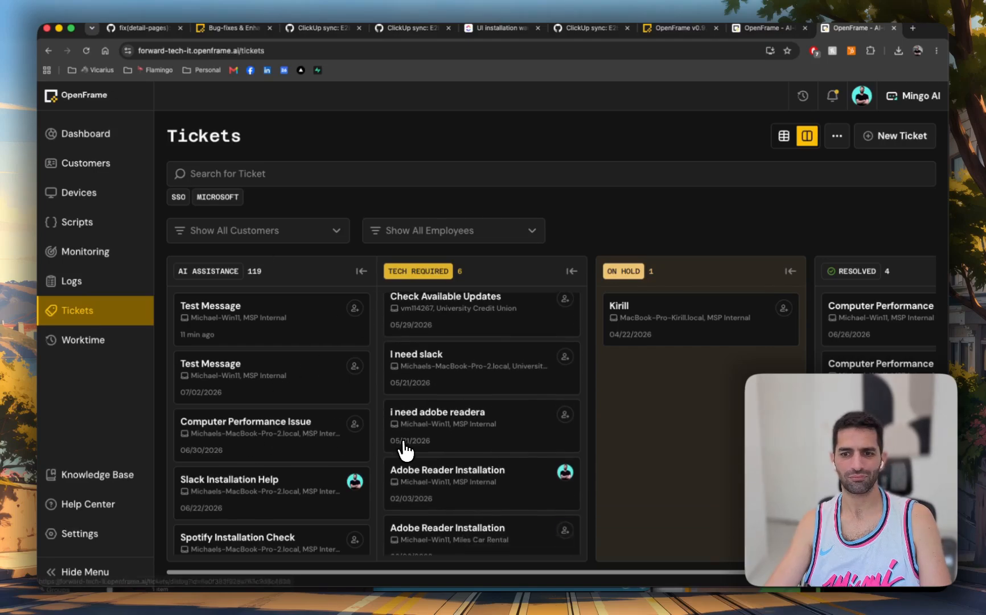
- Expand the pending client approval on the Miles Car Rental Adobe Reader Installation ticket in Tech Required and approve it
{"action": "scroll", "coordinate": [473, 454], "scroll_direction": "right", "scroll_amount": 1}
{"action": "scroll", "coordinate": [469, 449], "scroll_direction": "down", "scroll_amount": 2}
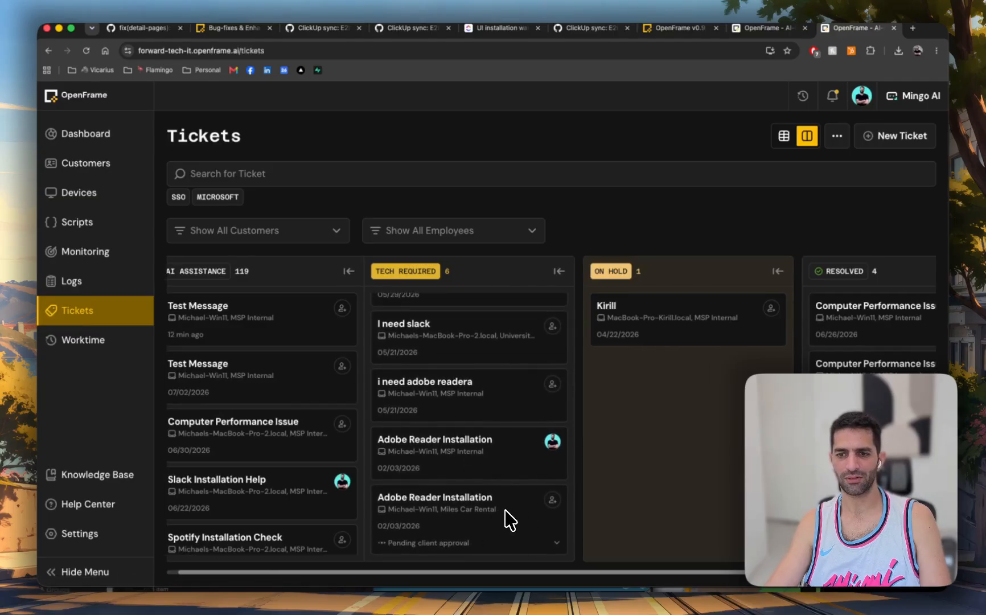
{"action": "key", "text": "super+Tab"}
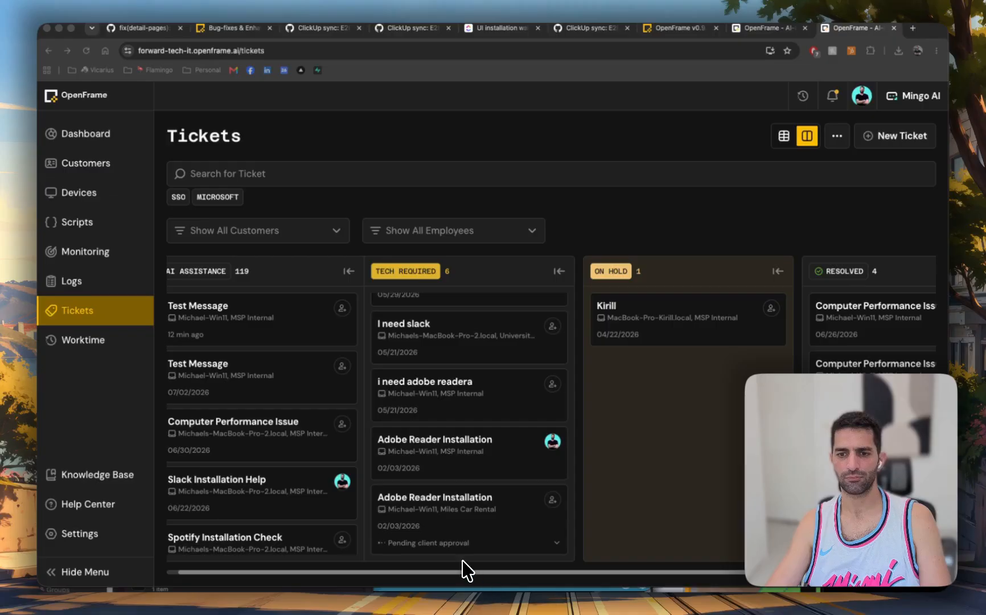
{"action": "left_click", "coordinate": [381, 542]}
{"action": "left_click", "coordinate": [390, 542]}
{"action": "scroll", "coordinate": [431, 498], "scroll_direction": "down", "scroll_amount": 3}
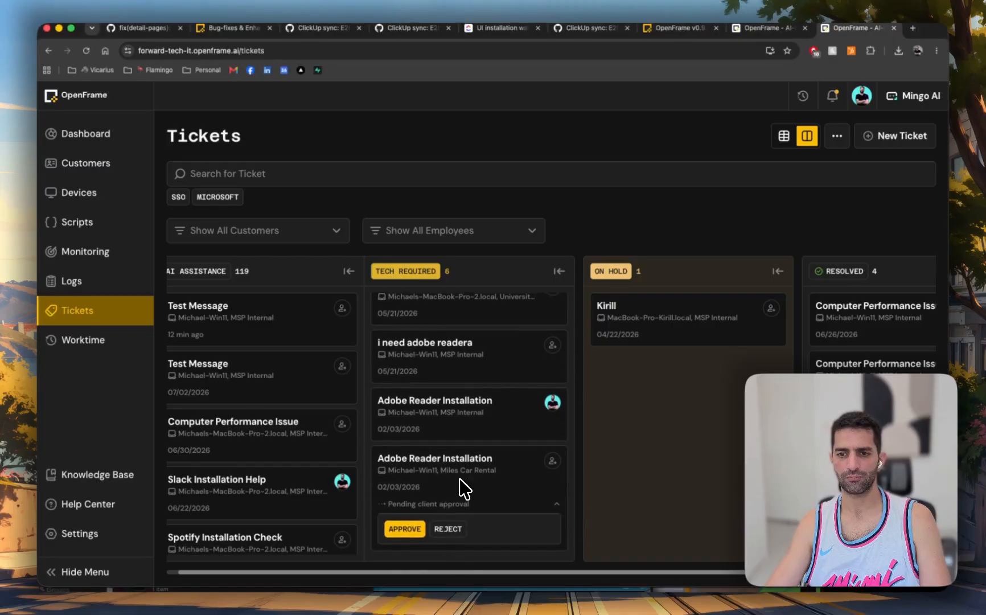
{"action": "left_click", "coordinate": [398, 536]}
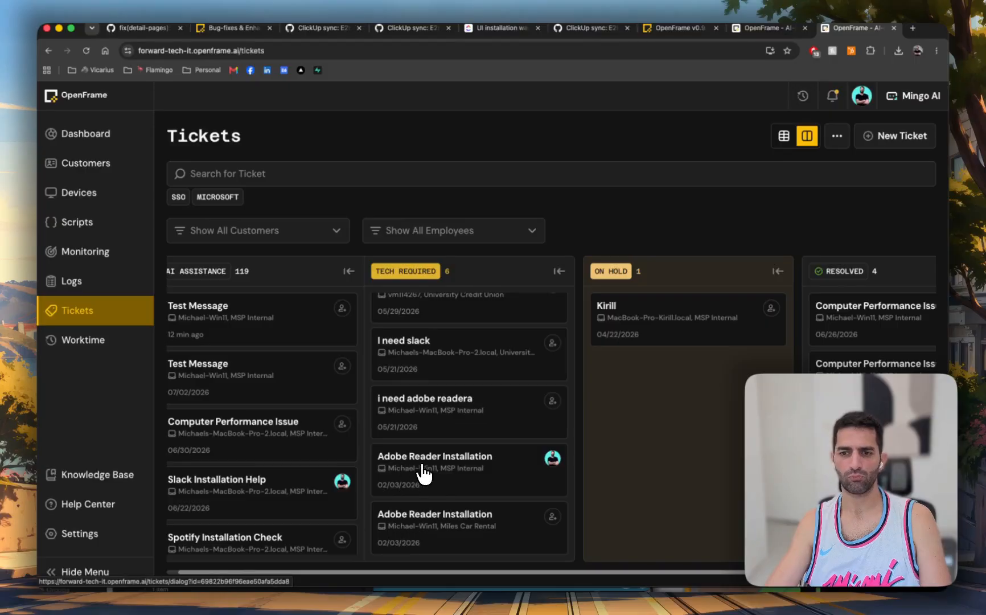
- Open the newest Test Message ticket from the Windows device's ticket list and expand its Adobe Acrobat Reader install command
{"action": "scroll", "coordinate": [424, 473], "scroll_direction": "up", "scroll_amount": 3}
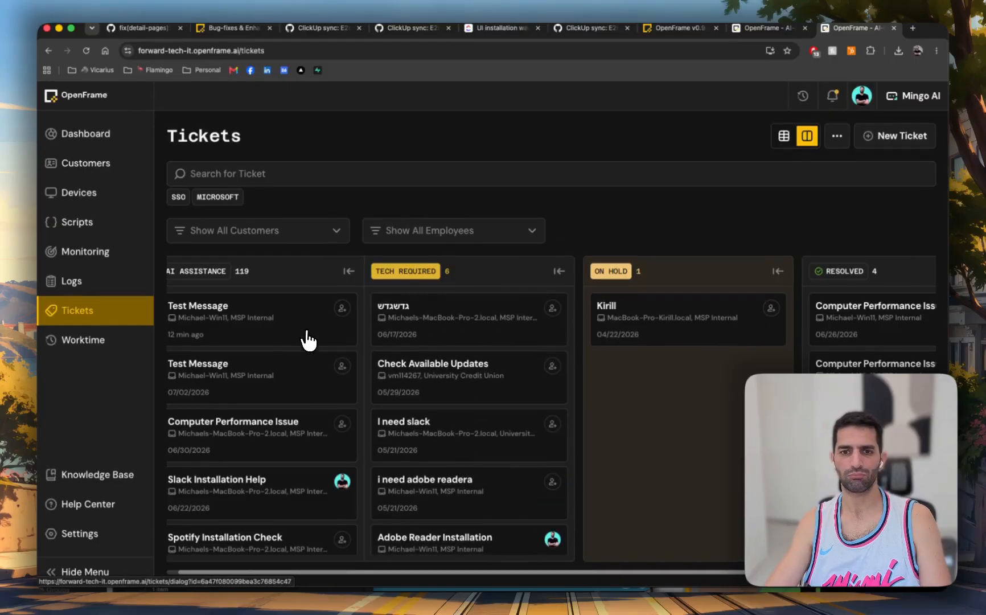
{"action": "scroll", "coordinate": [264, 469], "scroll_direction": "down", "scroll_amount": 5}
{"action": "scroll", "coordinate": [246, 485], "scroll_direction": "up", "scroll_amount": 5}
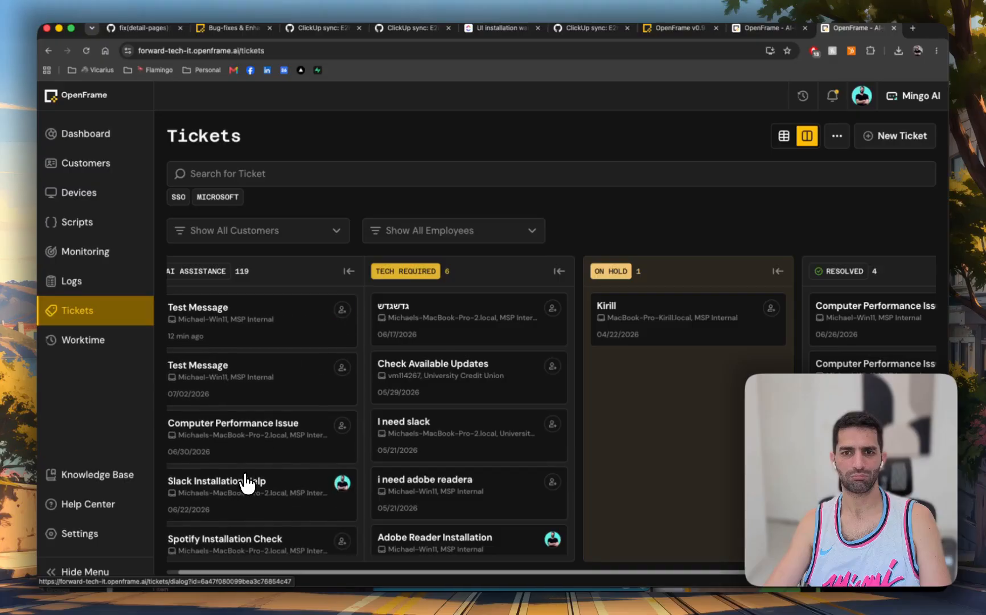
{"action": "left_click", "coordinate": [95, 199]}
{"action": "left_click", "coordinate": [327, 259]}
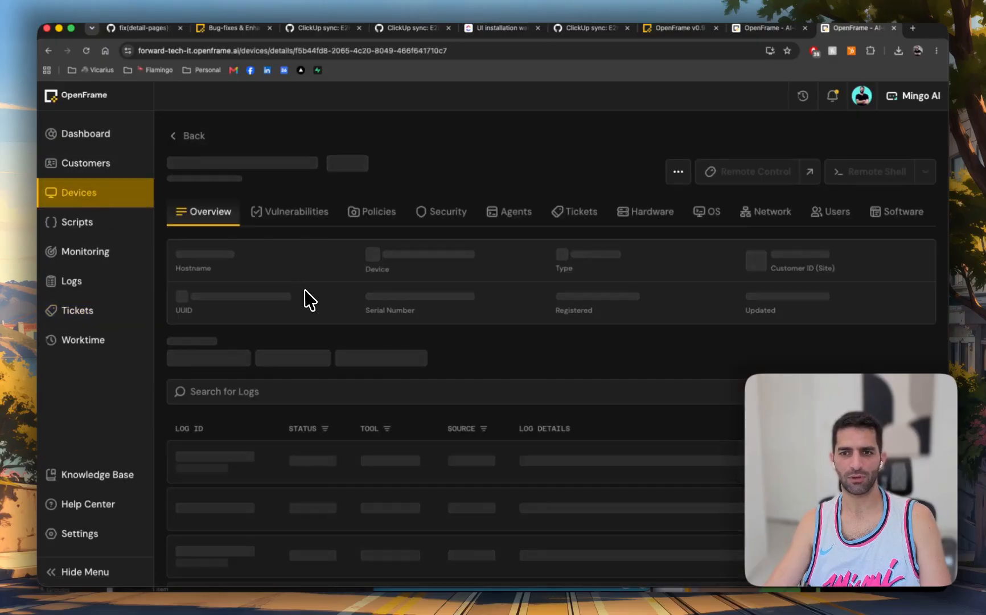
{"action": "left_click", "coordinate": [555, 219]}
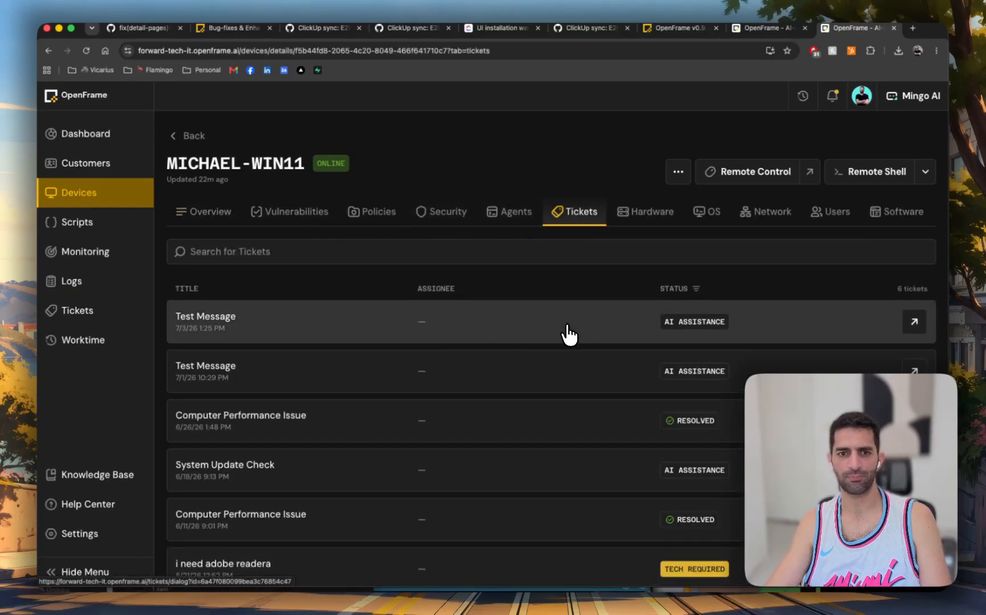
{"action": "left_click", "coordinate": [569, 335]}
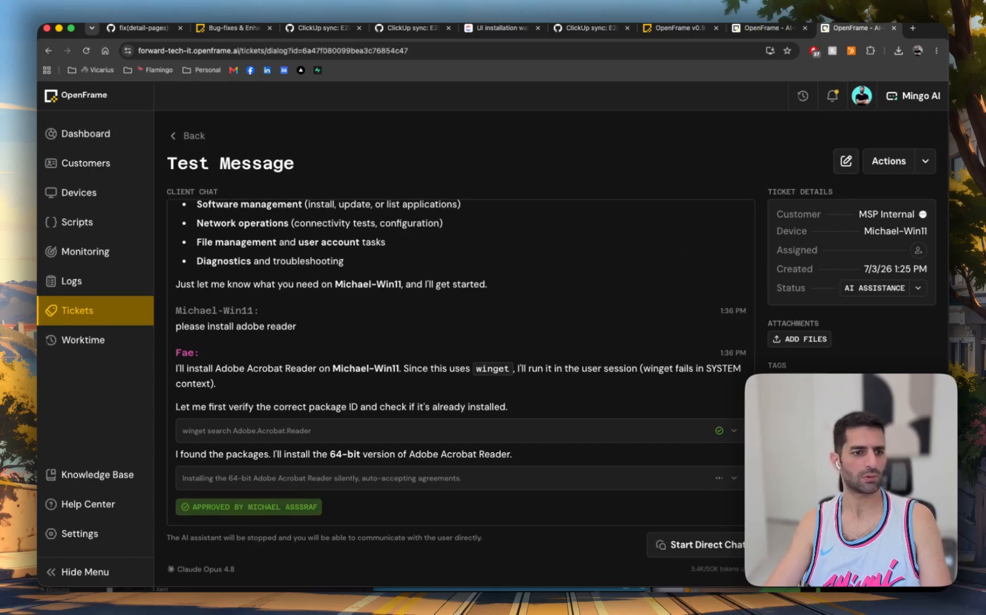
{"action": "left_click", "coordinate": [733, 477]}
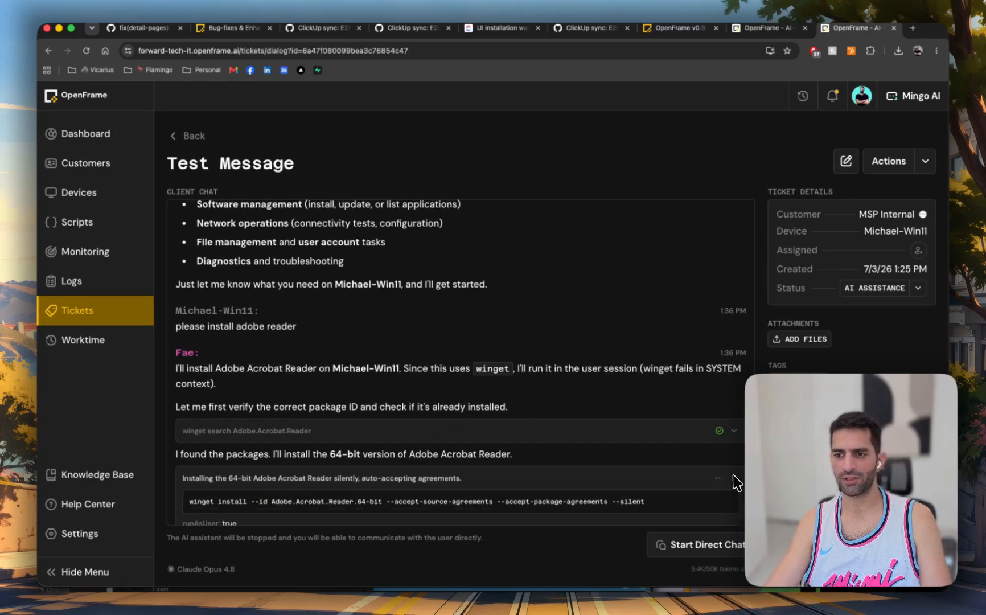
{"action": "scroll", "coordinate": [510, 483], "scroll_direction": "down", "scroll_amount": 2}
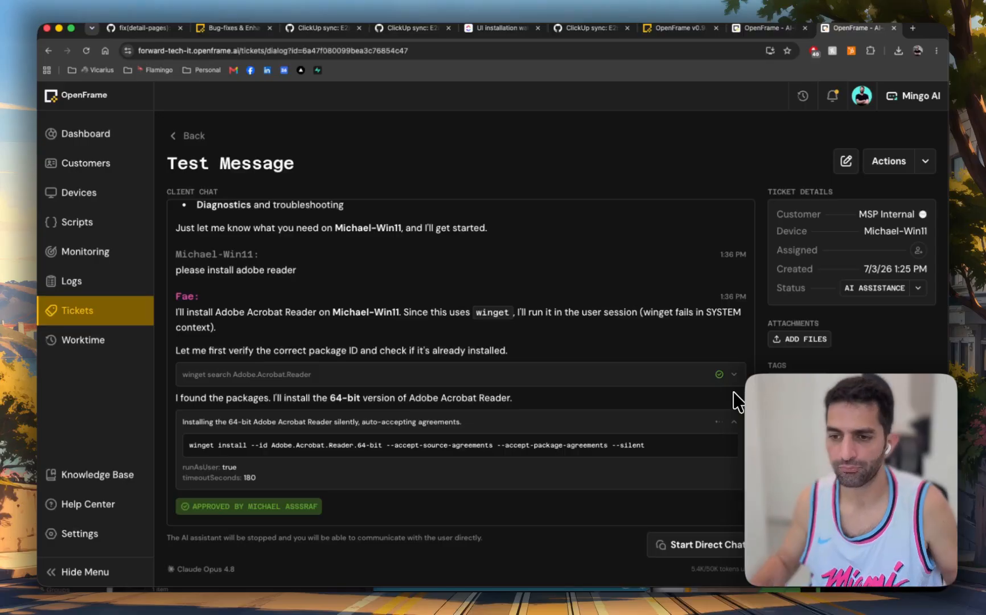
- Open the full notifications page and mark all new Mingo message notifications as done
{"action": "left_click", "coordinate": [826, 96]}
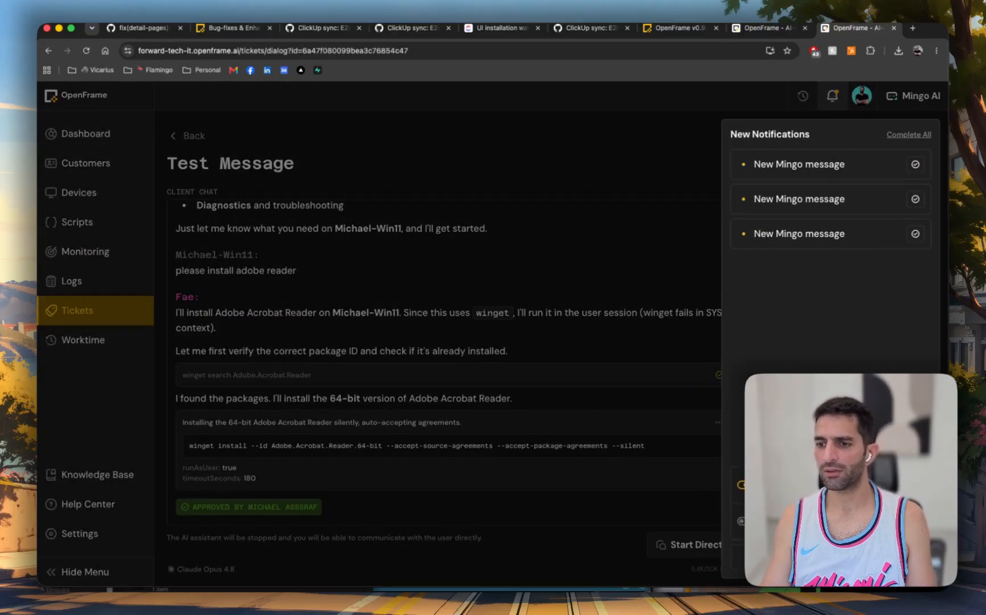
{"action": "left_click", "coordinate": [802, 95]}
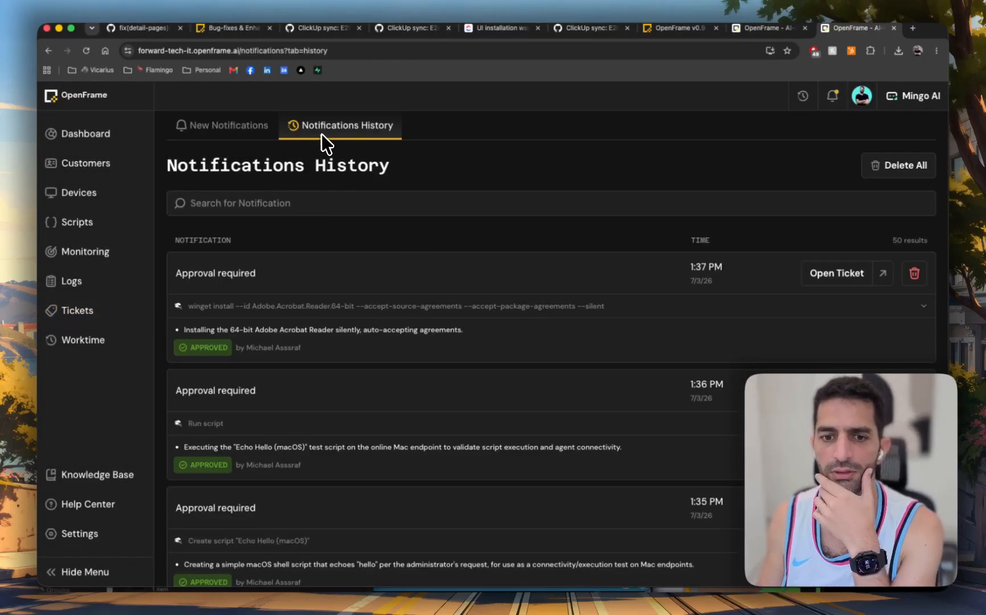
{"action": "left_click", "coordinate": [253, 130]}
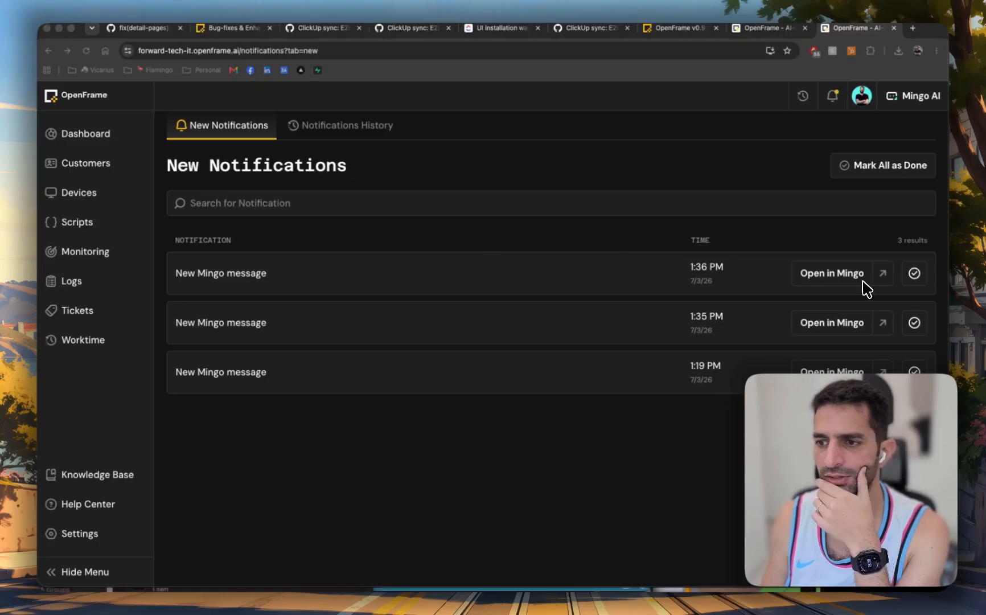
{"action": "left_click", "coordinate": [914, 274]}
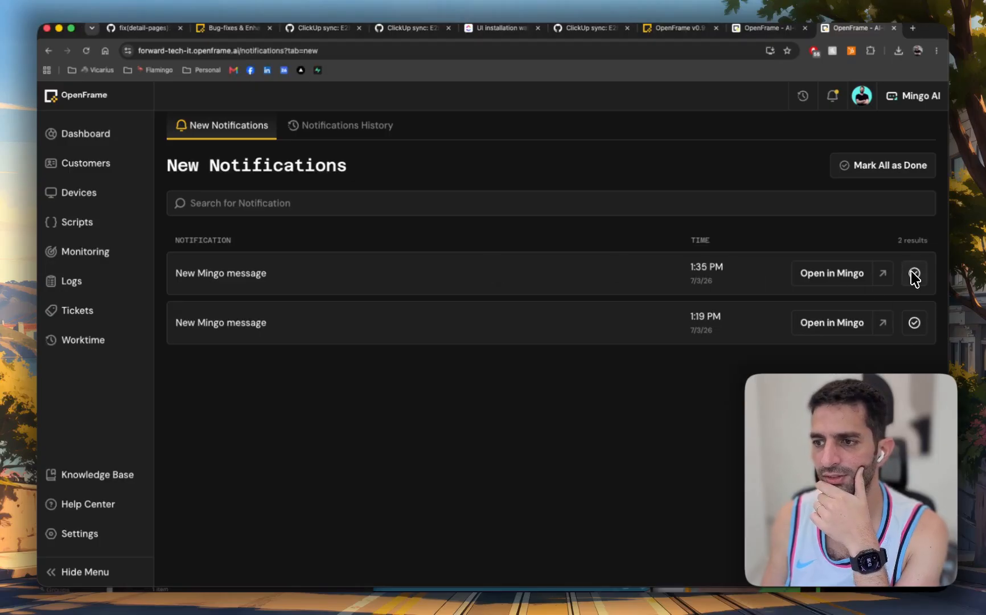
{"action": "left_click", "coordinate": [914, 278]}
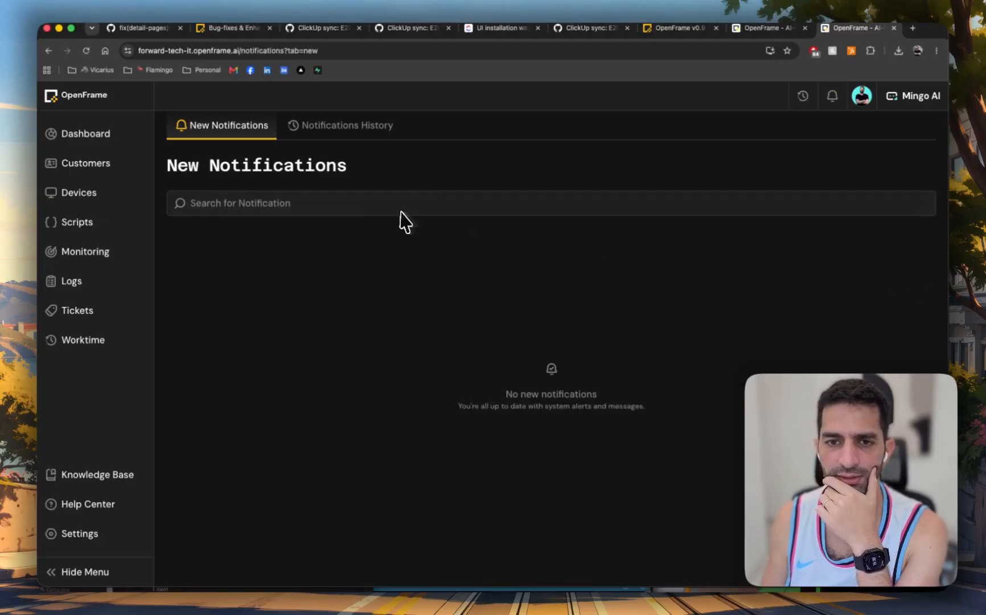
- Open the 1:19 PM Mingo message from the notifications history in Mingo, look at the chat and close it
{"action": "left_click", "coordinate": [342, 127]}
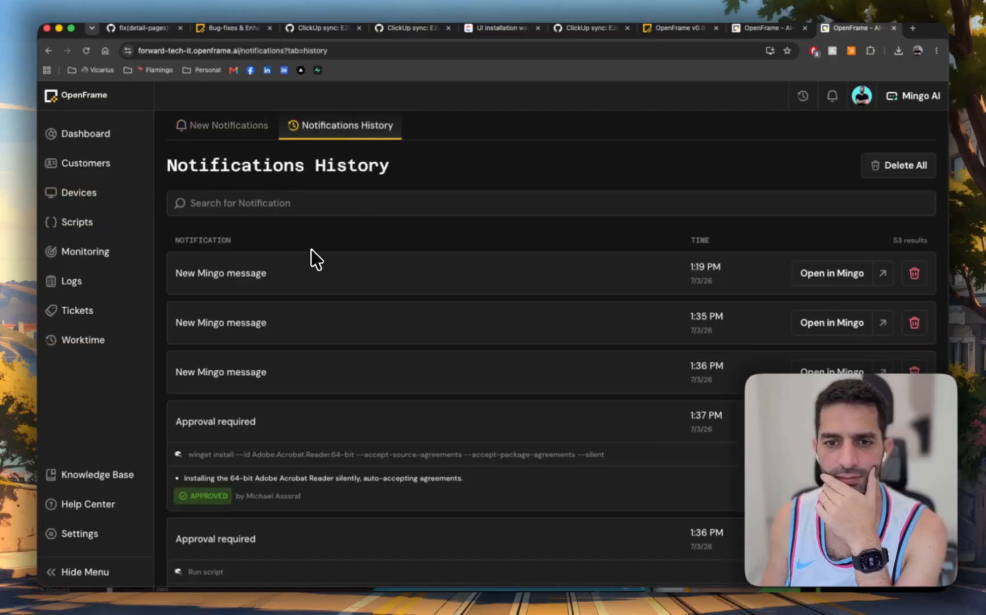
{"action": "left_click", "coordinate": [883, 276]}
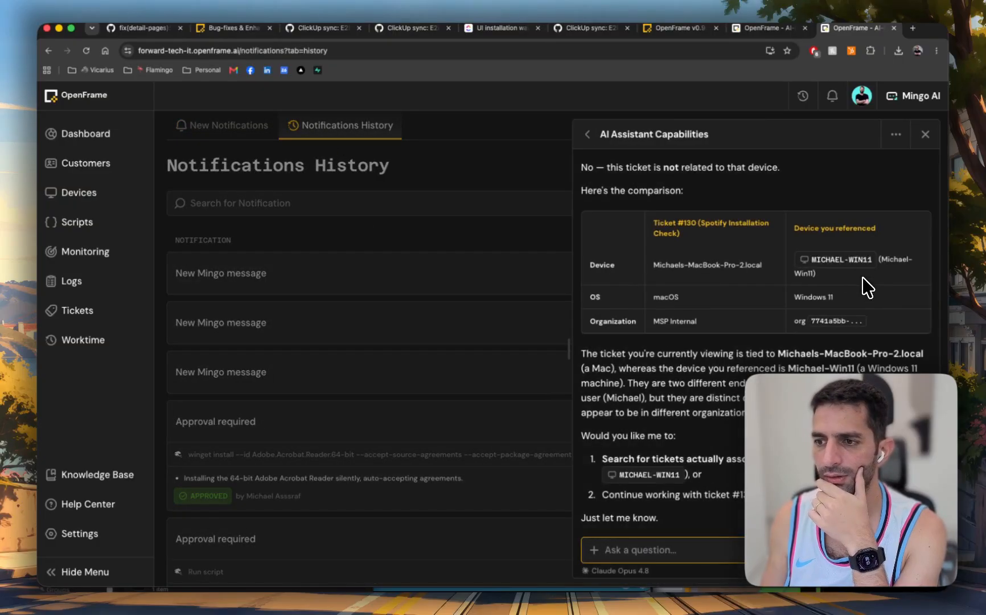
{"action": "left_click", "coordinate": [368, 274]}
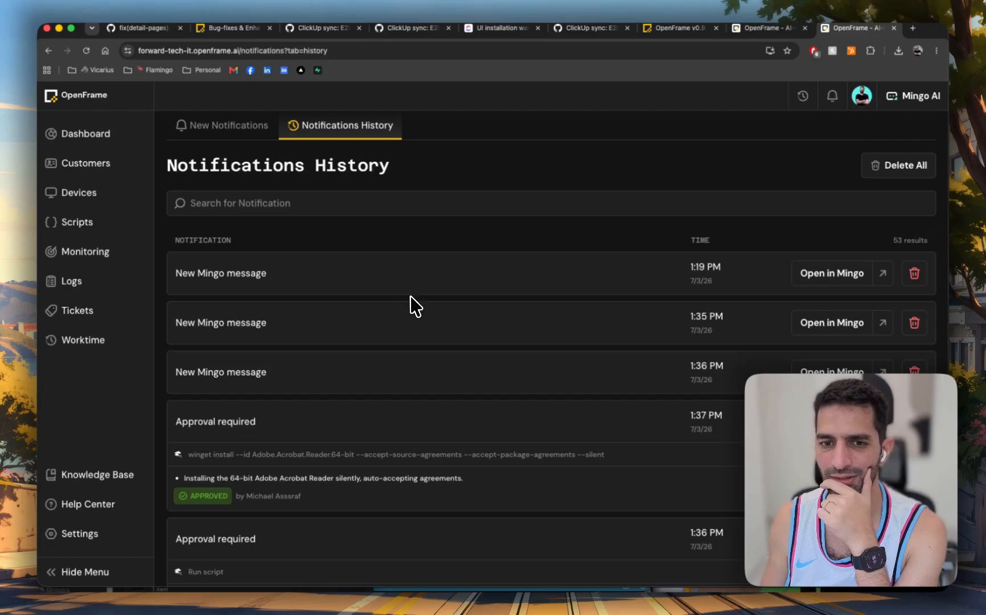
- Open the ticket linked to the Adobe Acrobat Reader approval in the notifications history and review its client chat
{"action": "scroll", "coordinate": [438, 333], "scroll_direction": "down", "scroll_amount": 2}
{"action": "scroll", "coordinate": [441, 336], "scroll_direction": "down", "scroll_amount": 2}
{"action": "left_click", "coordinate": [869, 280]}
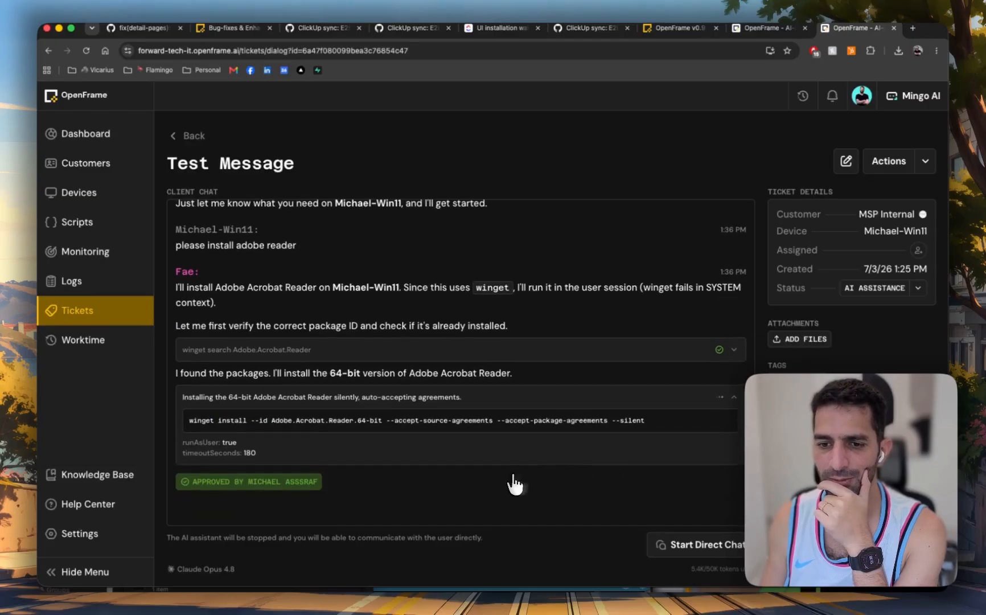
{"action": "scroll", "coordinate": [293, 462], "scroll_direction": "up", "scroll_amount": 5}
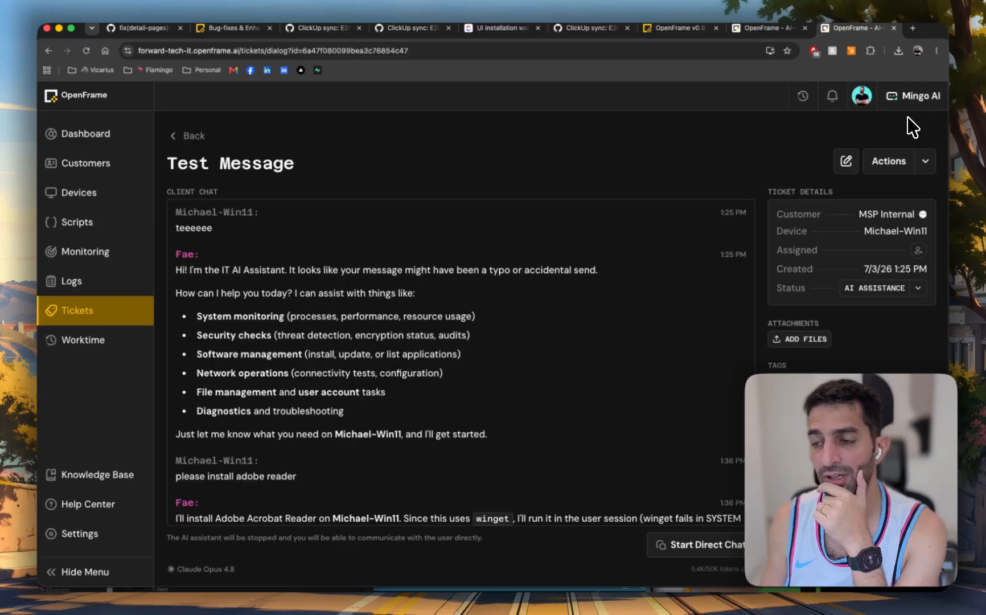
- Open Mingo with the Test Message ticket as context and ask it to summarize the ticket and save the summary
{"action": "left_click", "coordinate": [905, 99]}
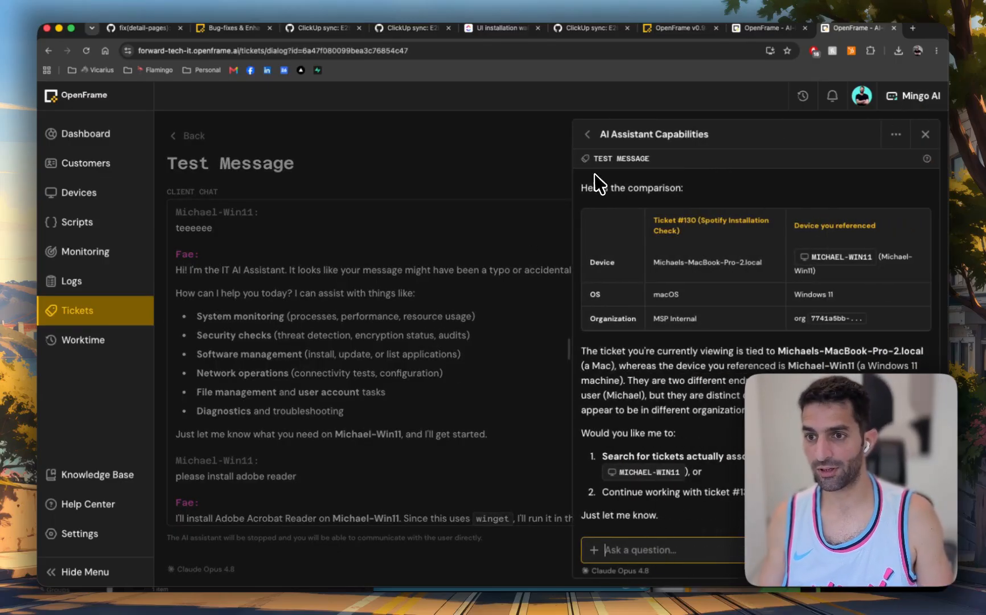
{"action": "left_click", "coordinate": [649, 162]}
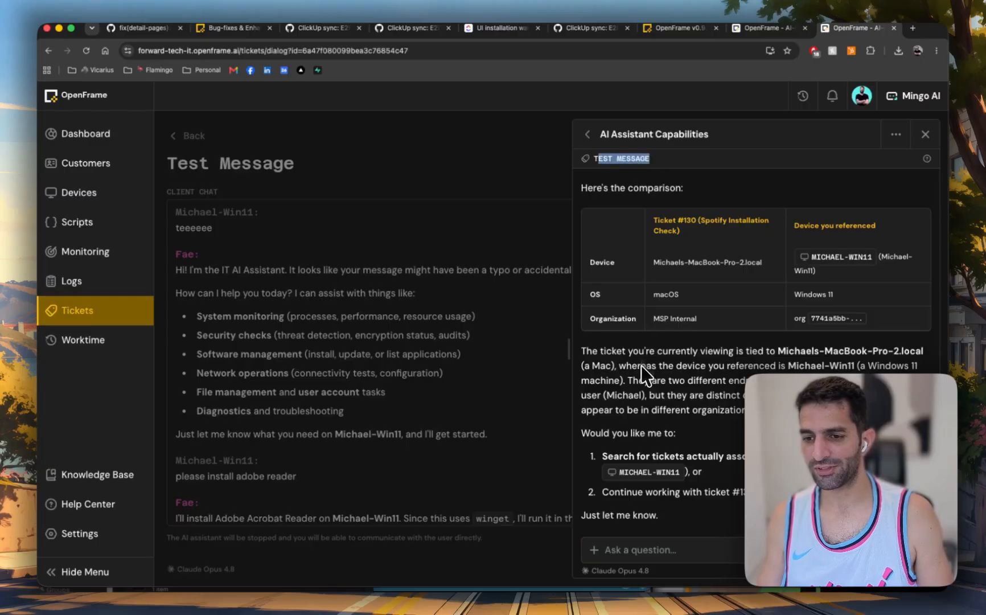
{"action": "left_click", "coordinate": [634, 546]}
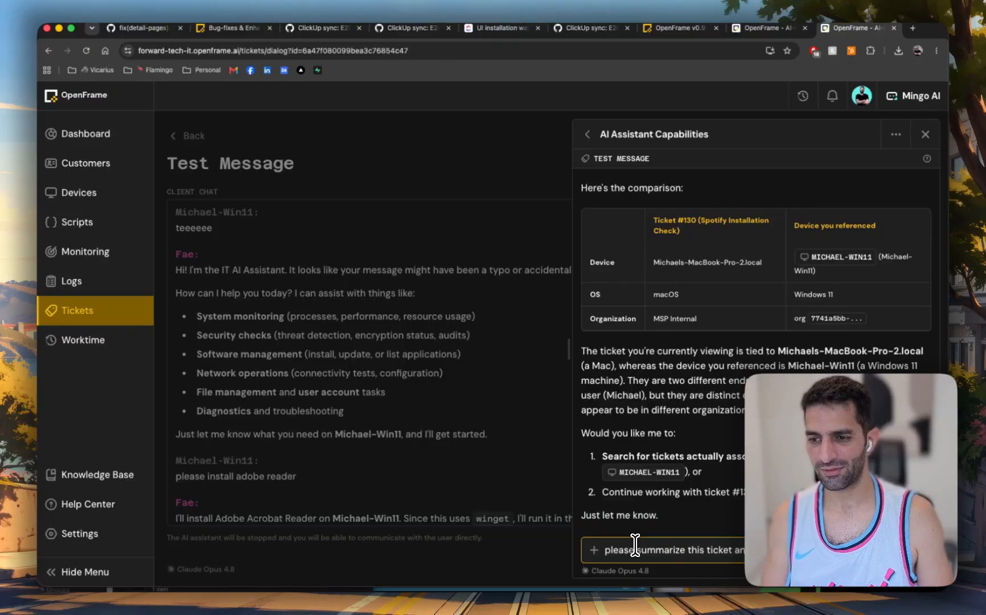
{"action": "key", "text": "Return"}
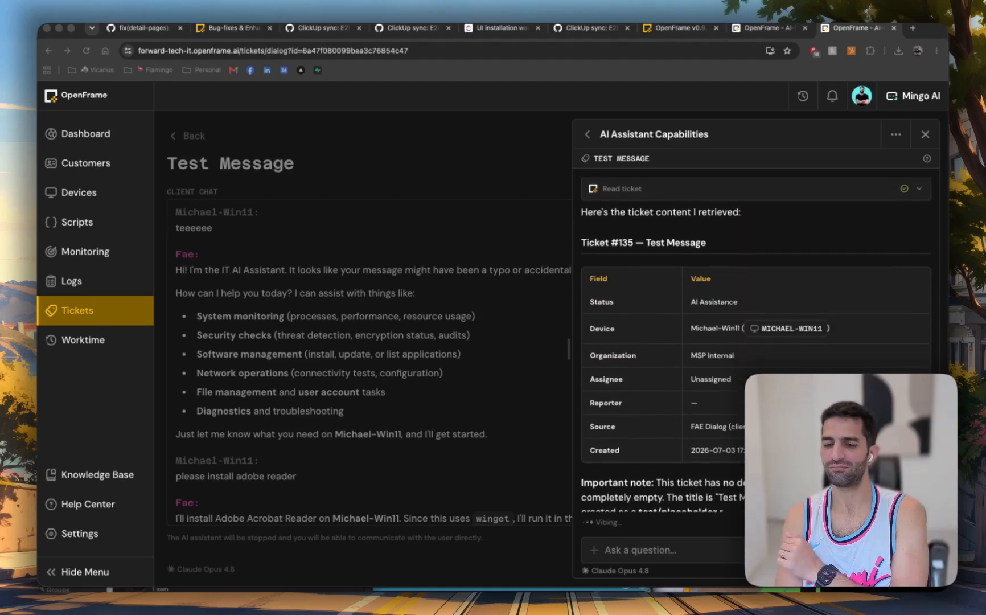
- Review Mingo's save options, reply "1" to save the summary to the ticket description, and approve the ticket update
{"action": "left_click", "coordinate": [660, 560]}
{"action": "left_click_drag", "start_coordinate": [604, 384], "coordinate": [649, 431]}
{"action": "left_click", "coordinate": [648, 432]}
{"action": "scroll", "coordinate": [648, 432], "scroll_direction": "up", "scroll_amount": 1}
{"action": "double_click", "coordinate": [721, 450]}
{"action": "left_click_drag", "start_coordinate": [721, 450], "coordinate": [679, 449]}
{"action": "left_click", "coordinate": [678, 449]}
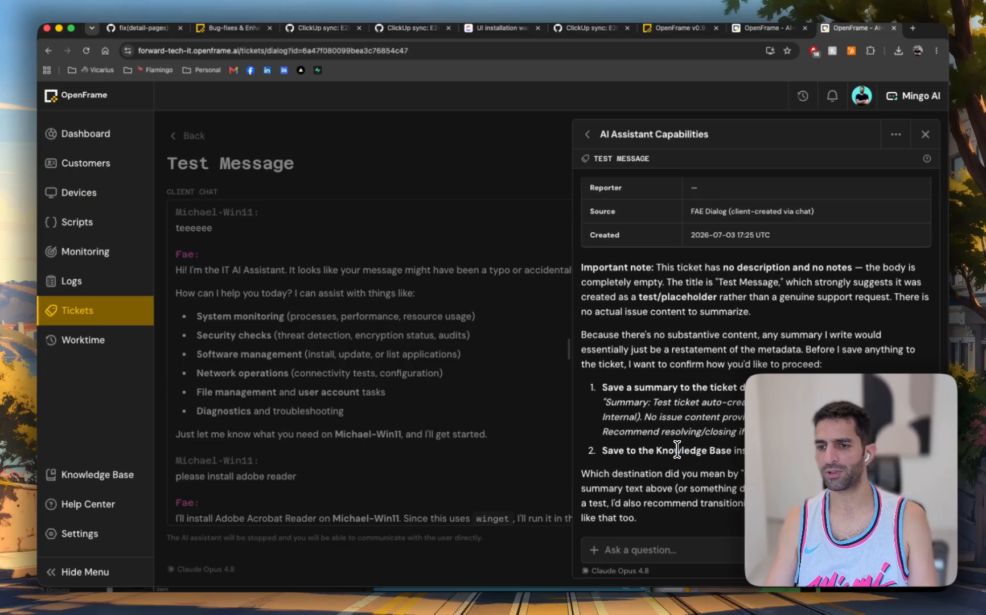
{"action": "left_click_drag", "start_coordinate": [690, 387], "coordinate": [708, 404]}
{"action": "left_click", "coordinate": [667, 547]}
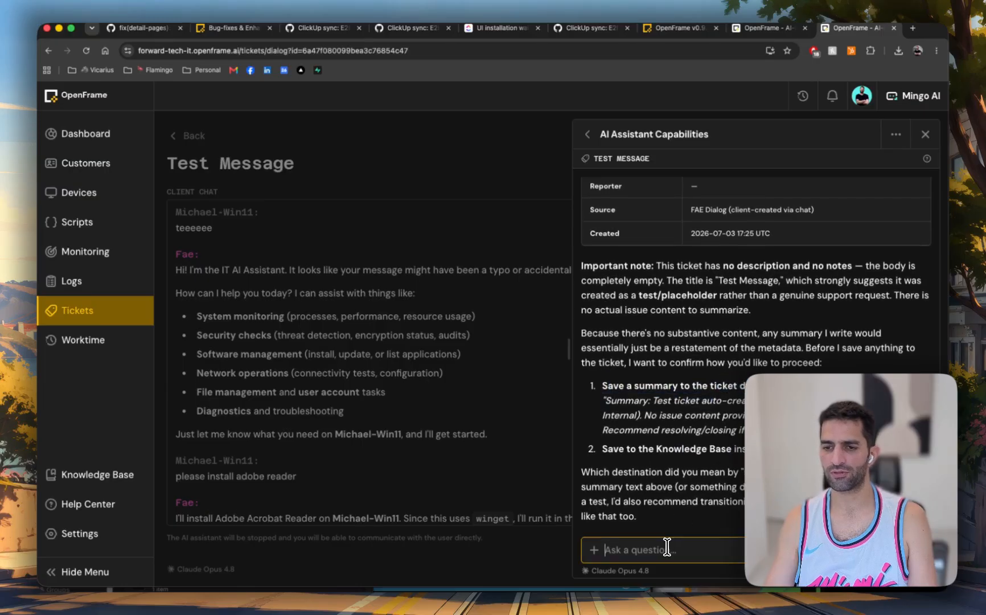
{"action": "key", "text": "Return"}
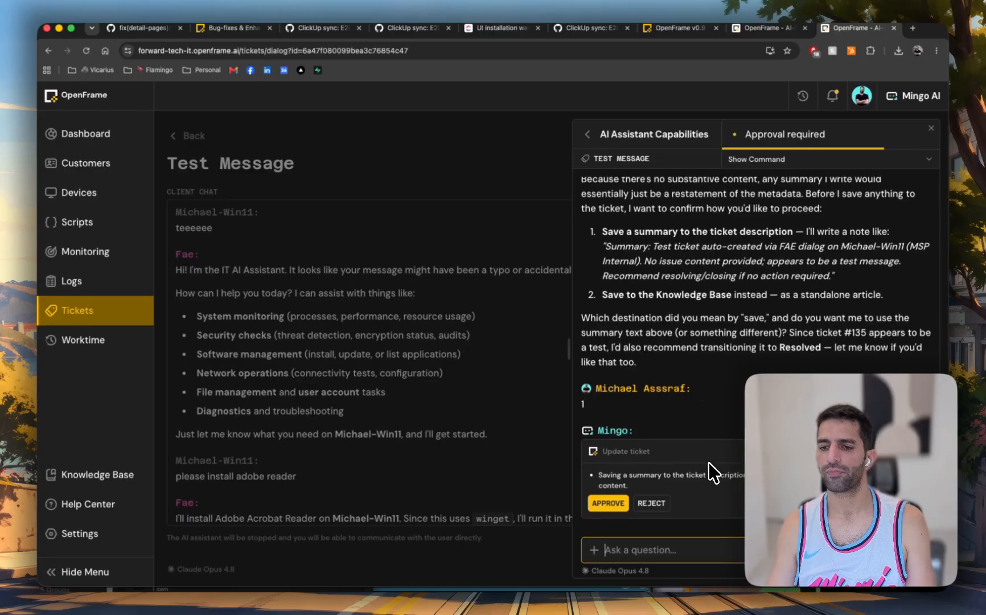
{"action": "left_click", "coordinate": [612, 504]}
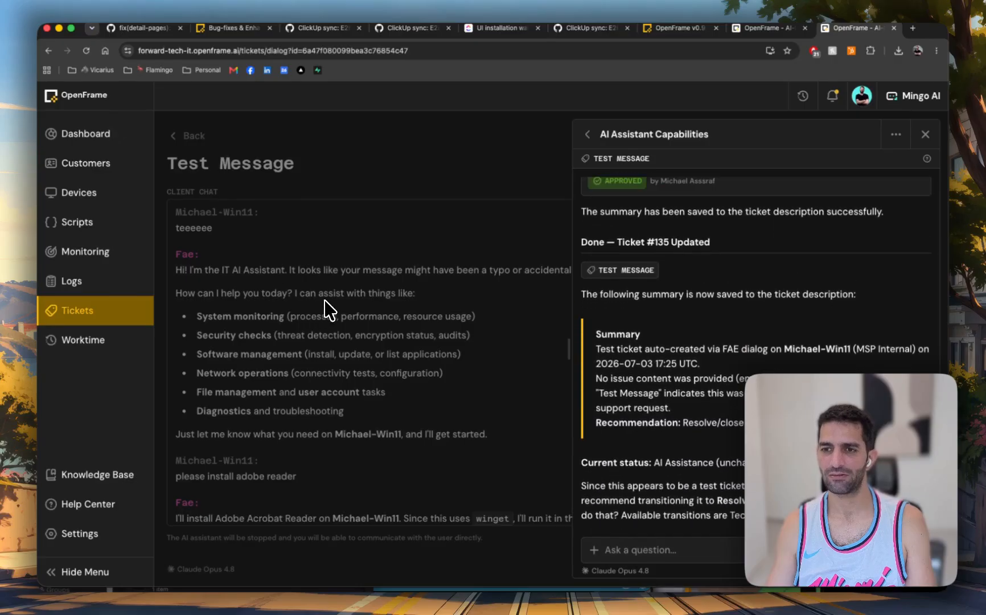
- Open the same ticket in a new browser tab and check its saved summary and client chat
{"action": "key", "text": "super+t"}
{"action": "type", "text": "forward-tech-it.openframe.ai/tickets/dialog?id=6a47f080099bea3c76854c47"}
{"action": "key", "text": "Return"}
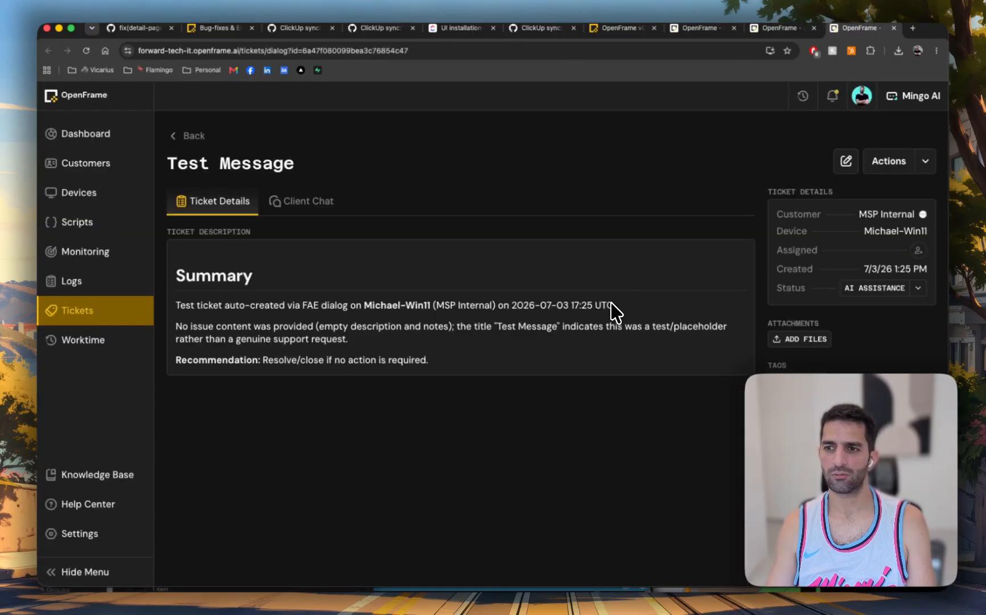
{"action": "left_click_drag", "start_coordinate": [364, 305], "coordinate": [194, 278]}
{"action": "left_click", "coordinate": [427, 370]}
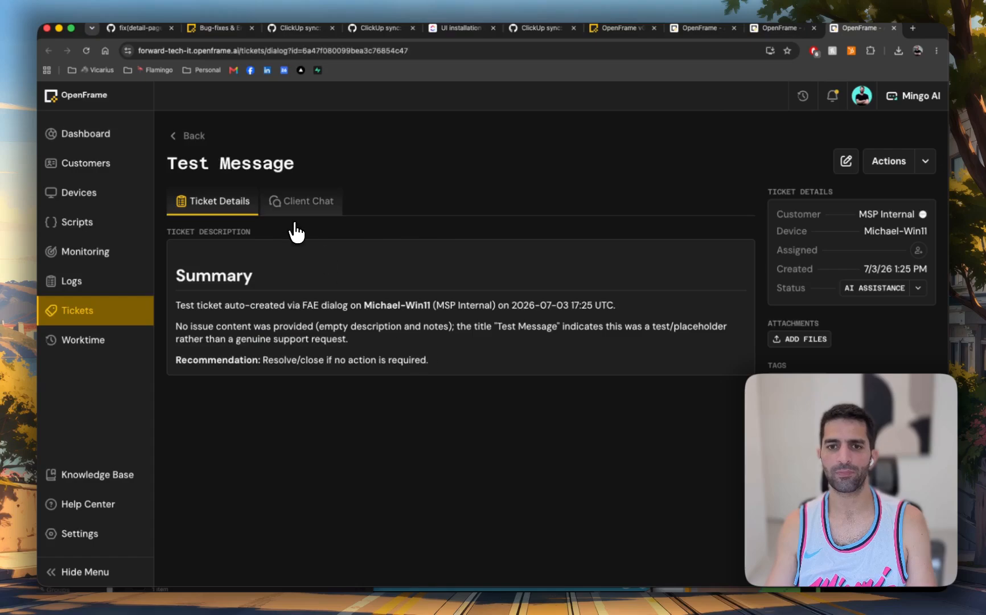
{"action": "left_click", "coordinate": [285, 203]}
{"action": "left_click", "coordinate": [233, 208]}
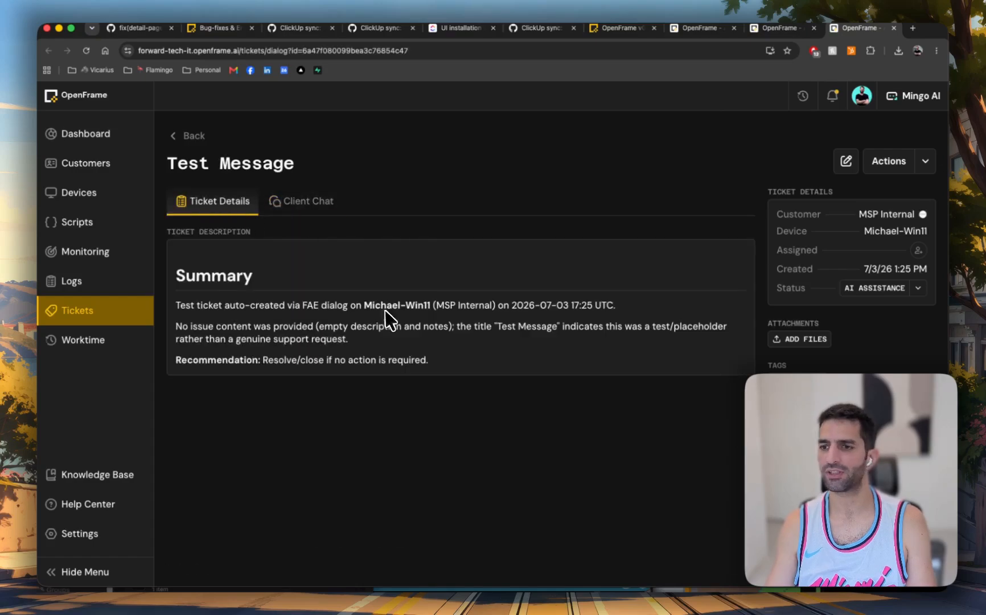
{"action": "left_click", "coordinate": [307, 205]}
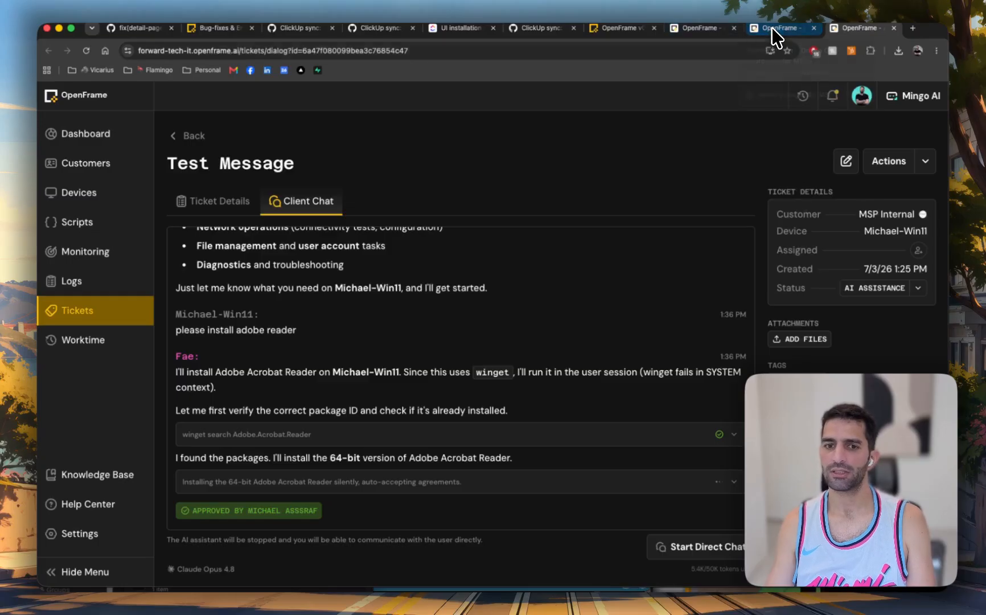
- Open the Windows device's details from the Devices list and look through its logs
{"action": "left_click", "coordinate": [86, 193]}
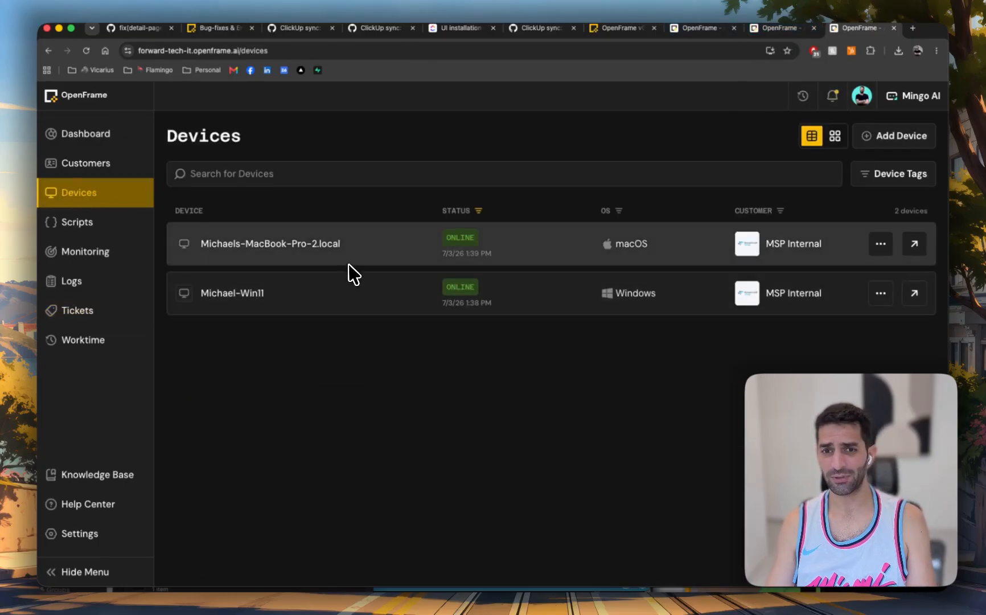
{"action": "left_click", "coordinate": [322, 289]}
{"action": "scroll", "coordinate": [511, 399], "scroll_direction": "down", "scroll_amount": 10}
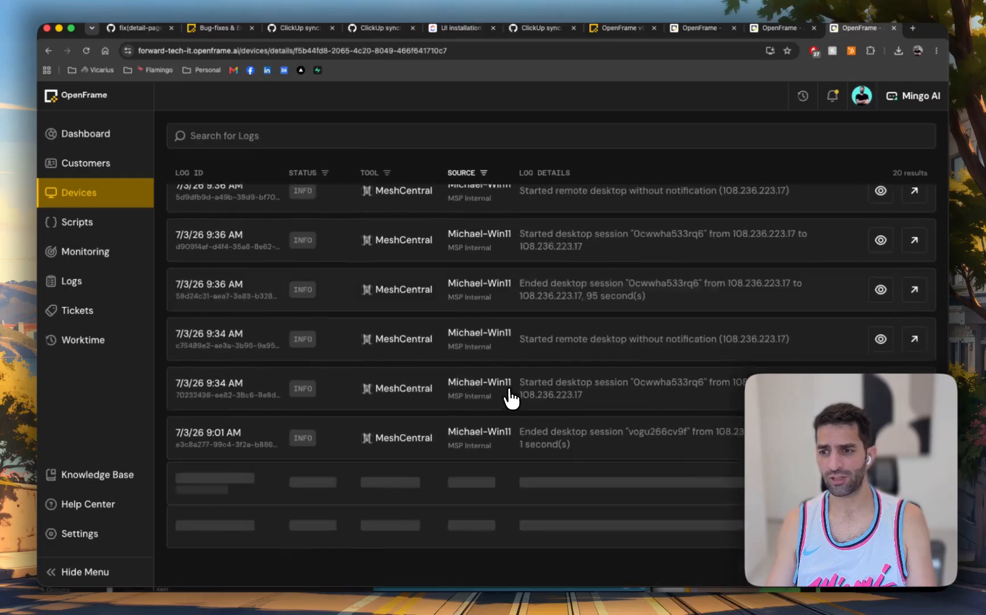
- Review the Windows device's vulnerabilities, security details and agent versions
{"action": "scroll", "coordinate": [516, 393], "scroll_direction": "up", "scroll_amount": 9}
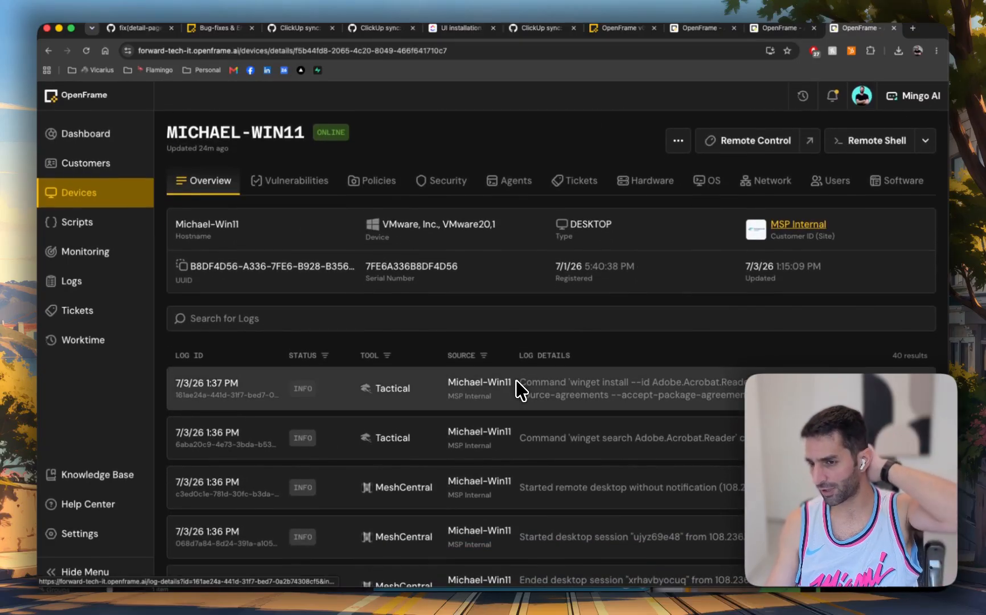
{"action": "scroll", "coordinate": [448, 412], "scroll_direction": "up", "scroll_amount": 2}
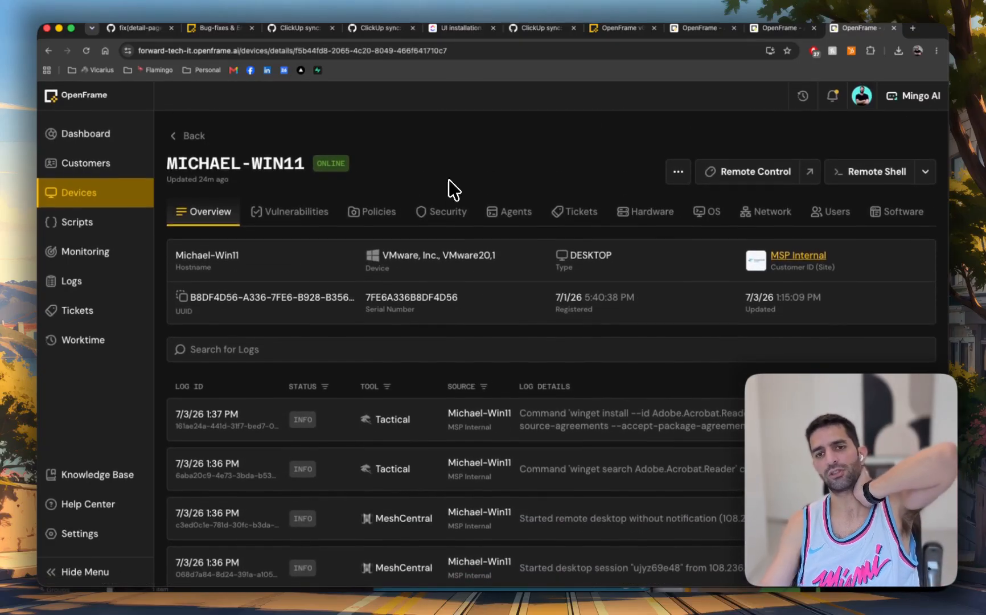
{"action": "left_click", "coordinate": [302, 211]}
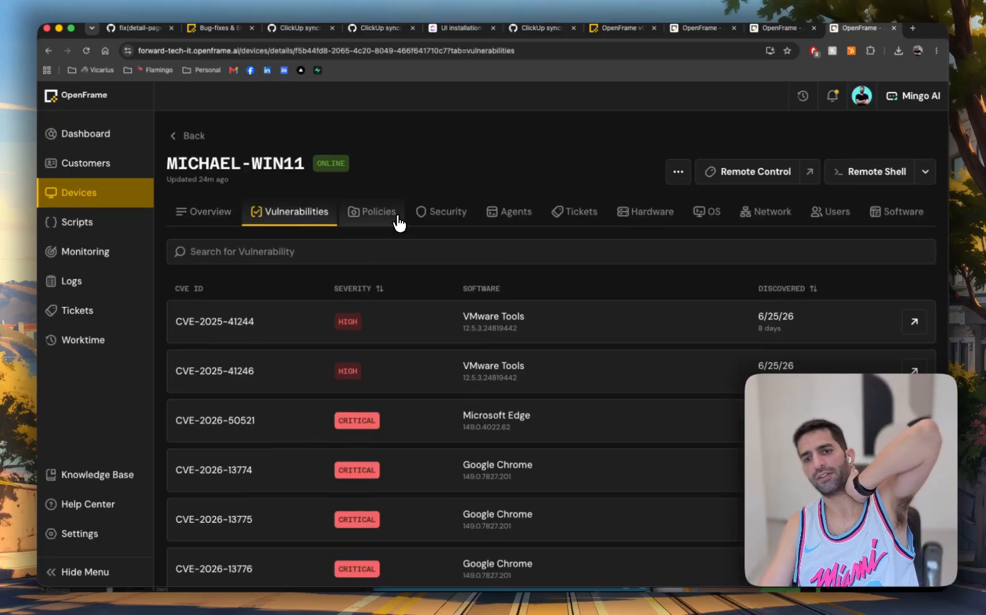
{"action": "left_click", "coordinate": [439, 215]}
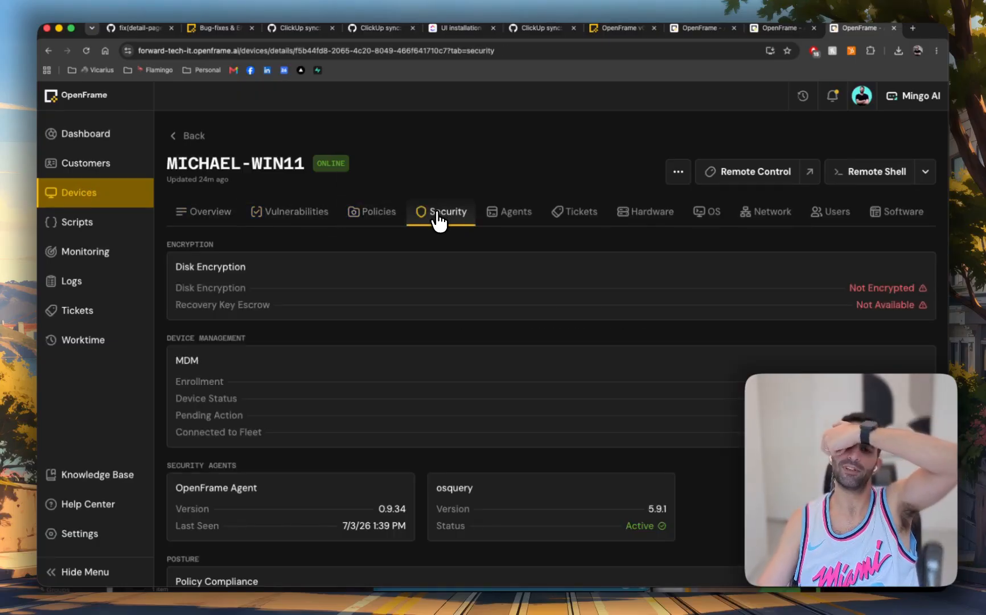
{"action": "left_click", "coordinate": [495, 213]}
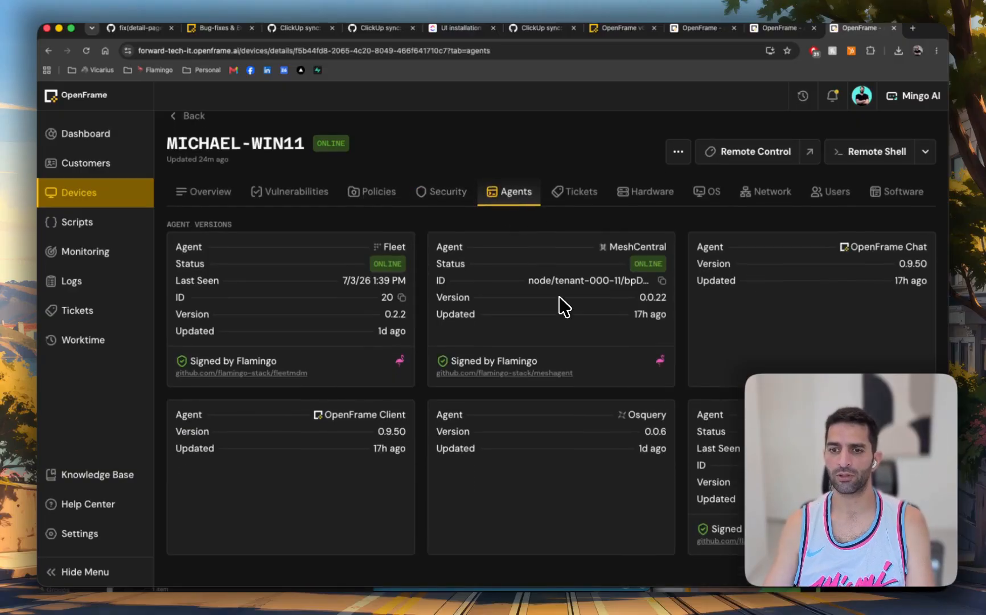
{"action": "scroll", "coordinate": [722, 457], "scroll_direction": "down", "scroll_amount": 2}
{"action": "scroll", "coordinate": [722, 457], "scroll_direction": "up", "scroll_amount": 1}
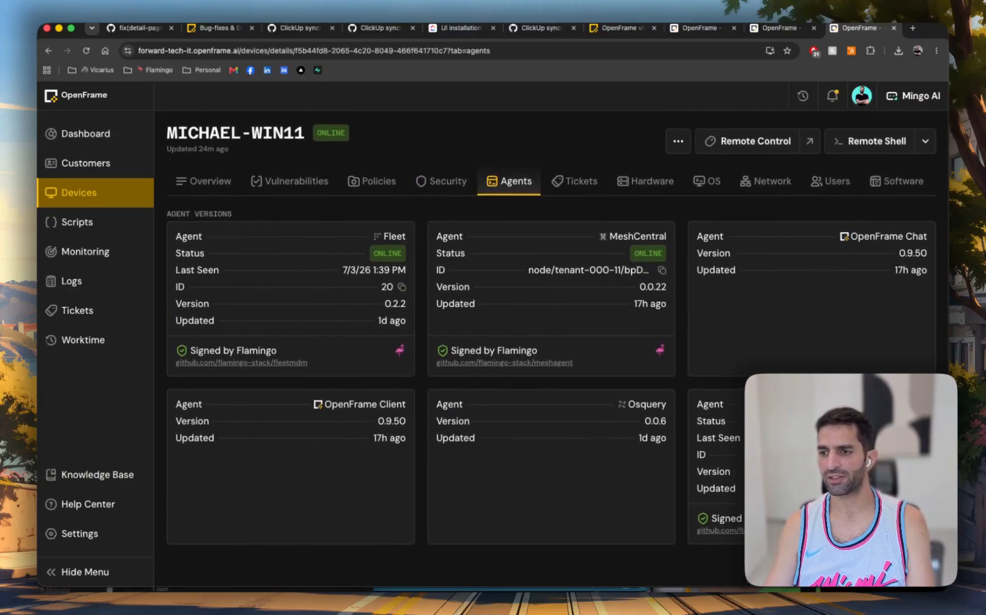
{"action": "left_click", "coordinate": [548, 192]}
- Go back through the Windows device's overview, vulnerabilities and policies, and look over its full security details
{"action": "left_click", "coordinate": [236, 190]}
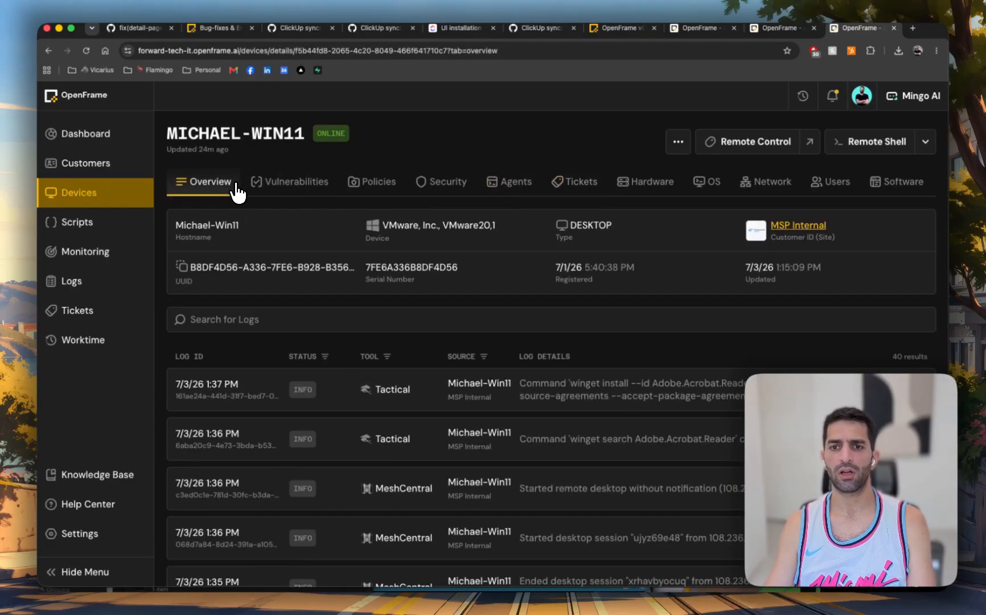
{"action": "left_click", "coordinate": [275, 191]}
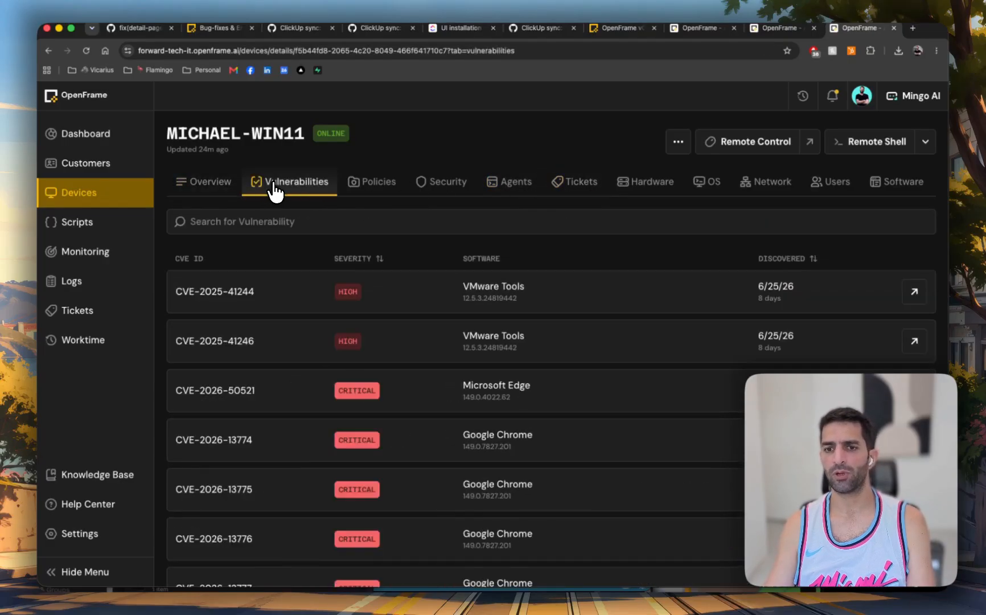
{"action": "left_click", "coordinate": [353, 190]}
{"action": "left_click", "coordinate": [442, 210]}
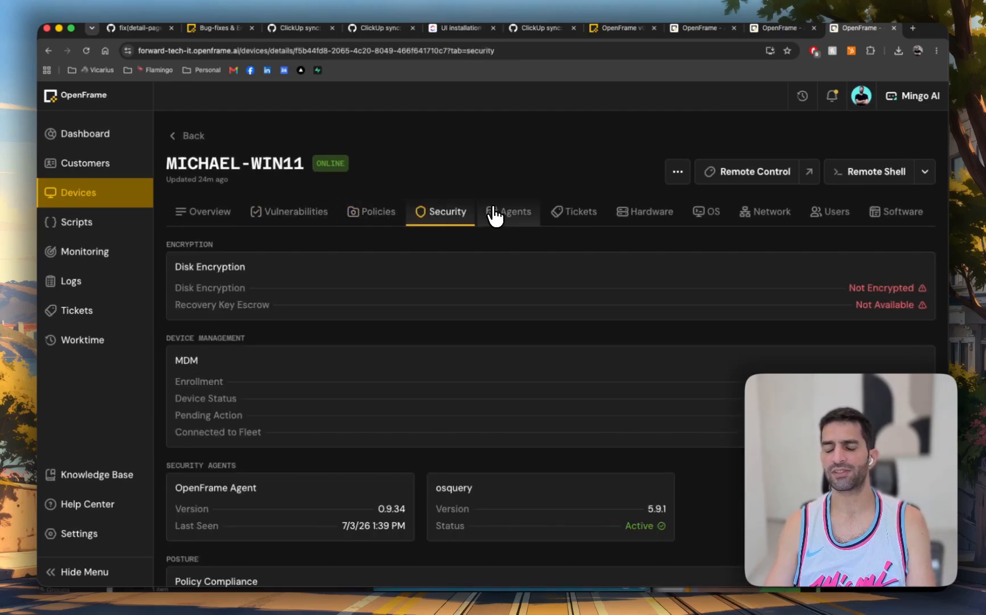
{"action": "scroll", "coordinate": [444, 319], "scroll_direction": "down", "scroll_amount": 3}
{"action": "scroll", "coordinate": [447, 334], "scroll_direction": "up", "scroll_amount": 3}
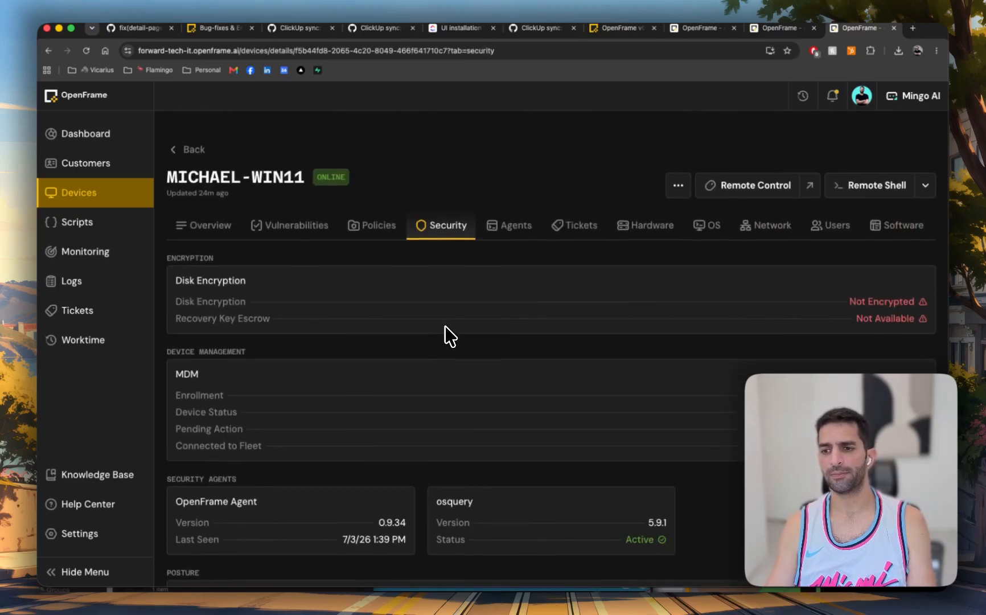
- Check the Windows device's agents, linked tickets and applied policies
{"action": "left_click", "coordinate": [500, 218]}
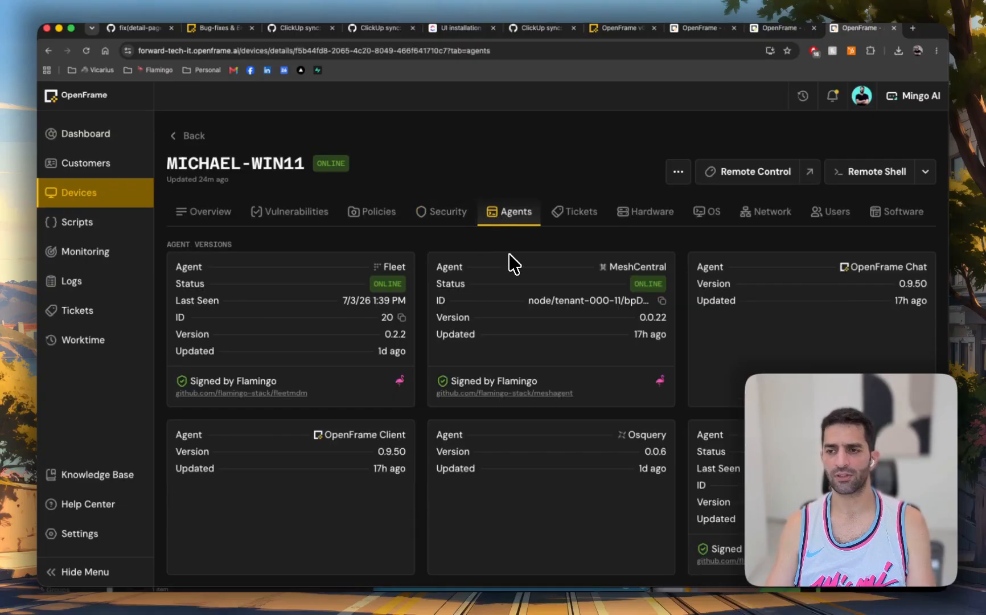
{"action": "left_click", "coordinate": [580, 214]}
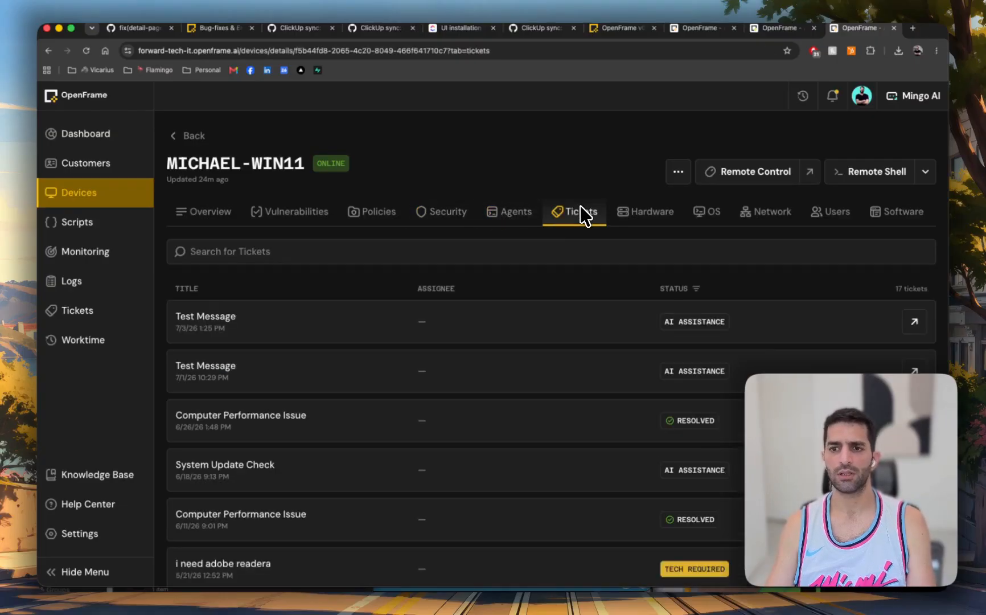
{"action": "left_click", "coordinate": [222, 216]}
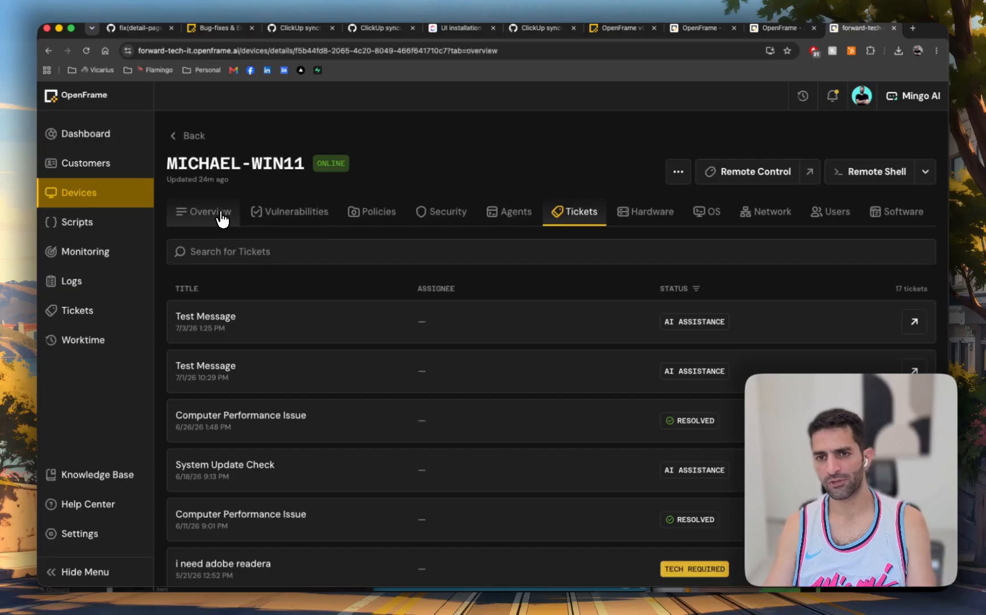
{"action": "left_click", "coordinate": [360, 219]}
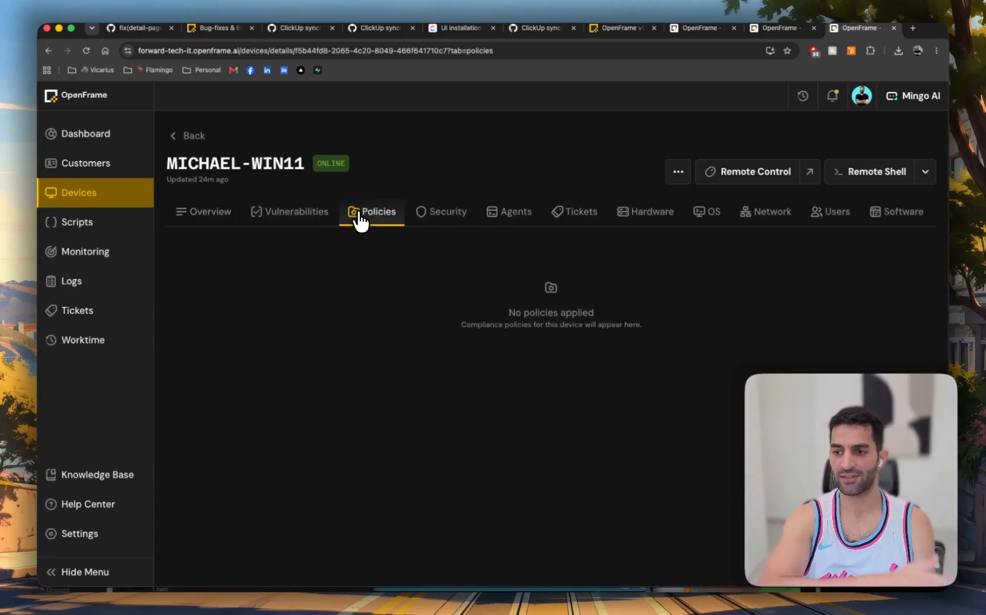
- Open the macOS device's details from the Devices list and check its policies and security status
{"action": "left_click", "coordinate": [190, 138]}
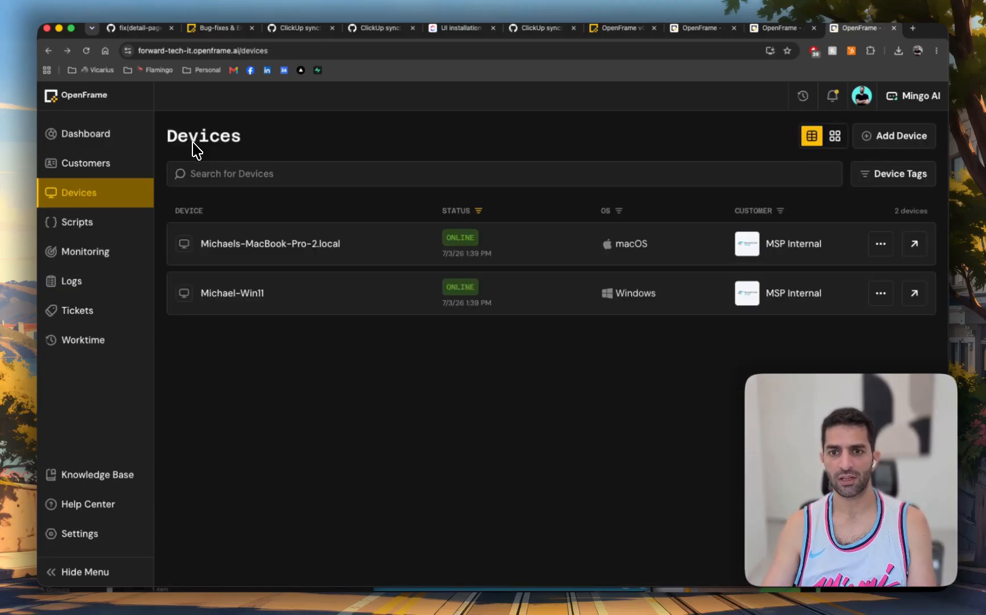
{"action": "left_click", "coordinate": [327, 255]}
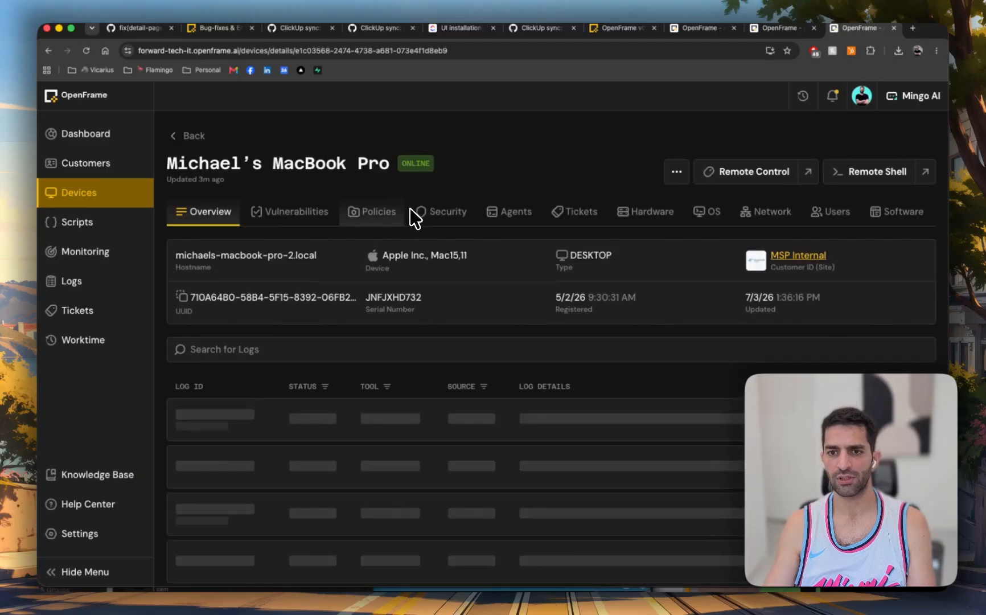
{"action": "left_click", "coordinate": [358, 212]}
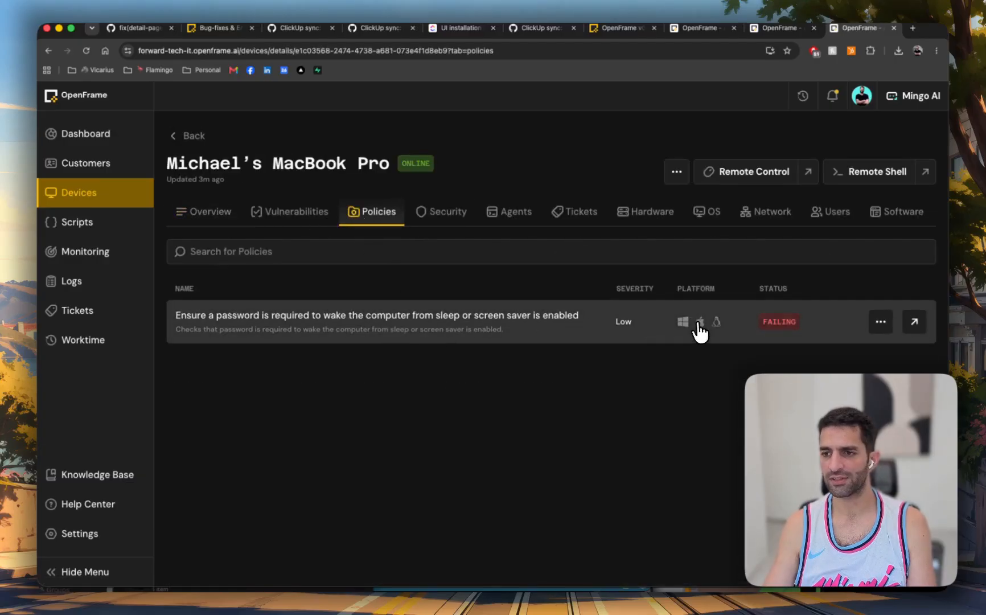
{"action": "left_click", "coordinate": [436, 220]}
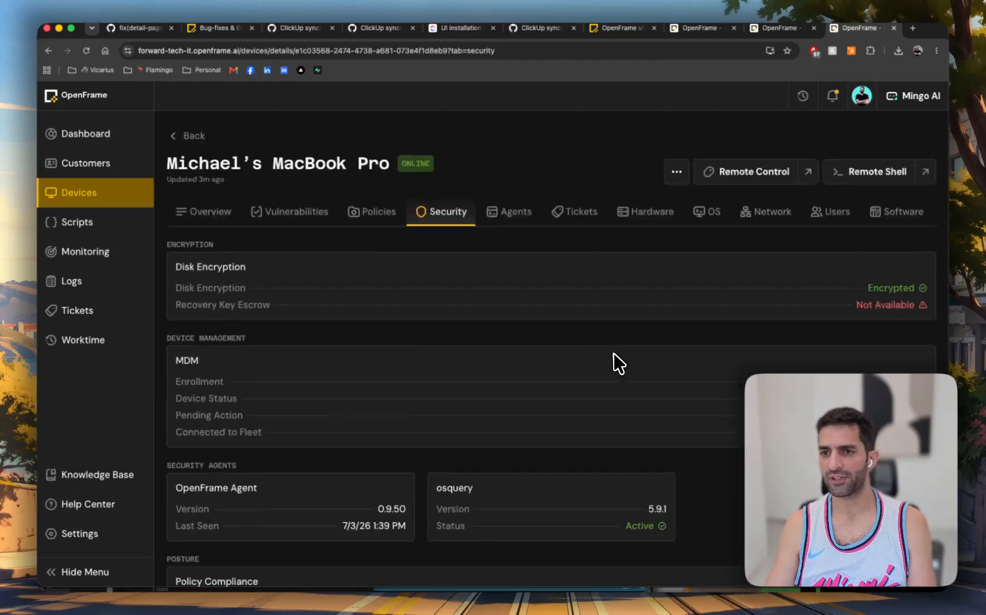
- Show the macOS device's users and highlight the end-user email entry
{"action": "left_click", "coordinate": [830, 212]}
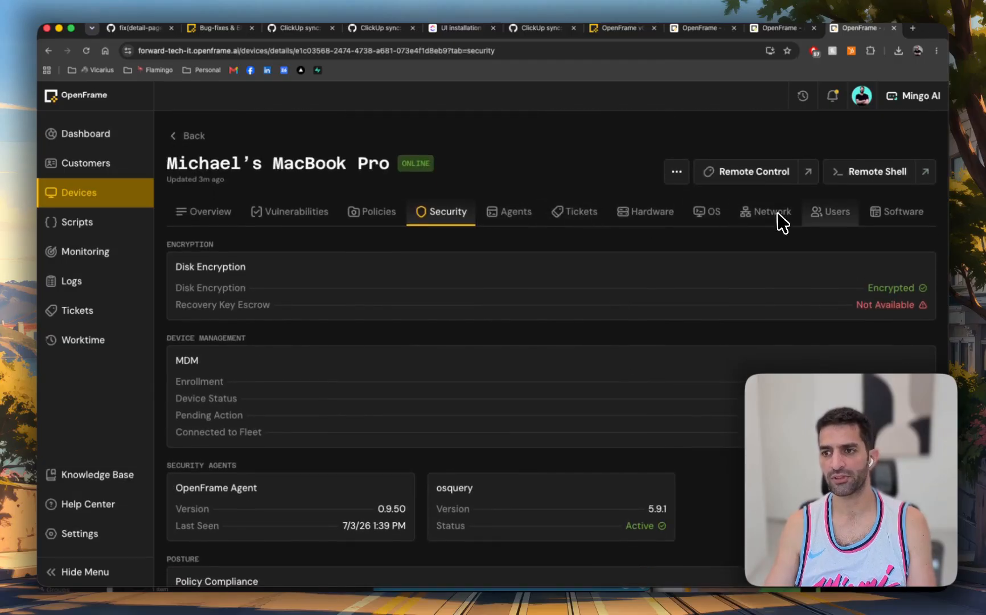
{"action": "left_click_drag", "start_coordinate": [337, 249], "coordinate": [213, 246]}
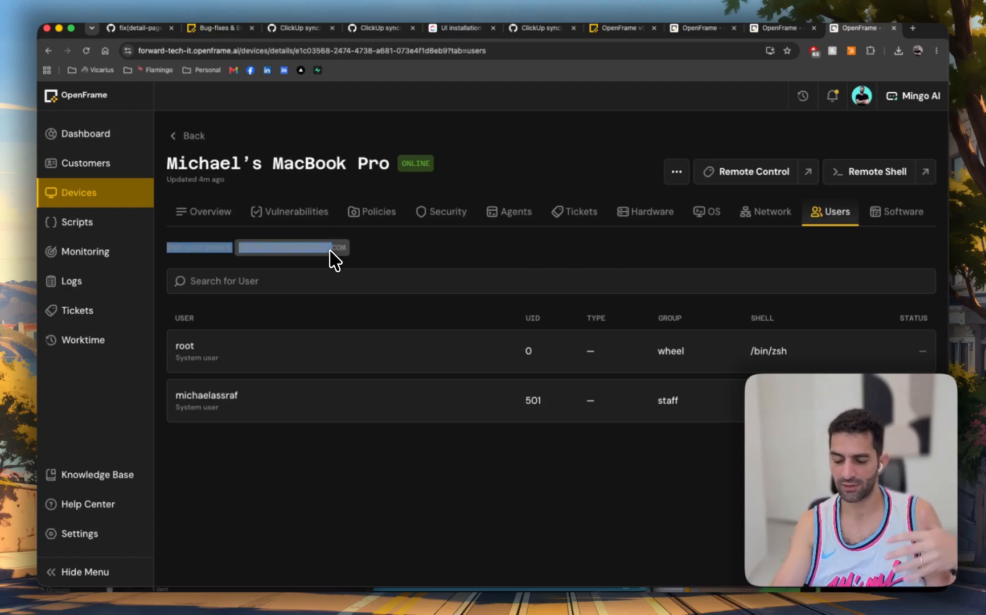
{"action": "left_click", "coordinate": [467, 480]}
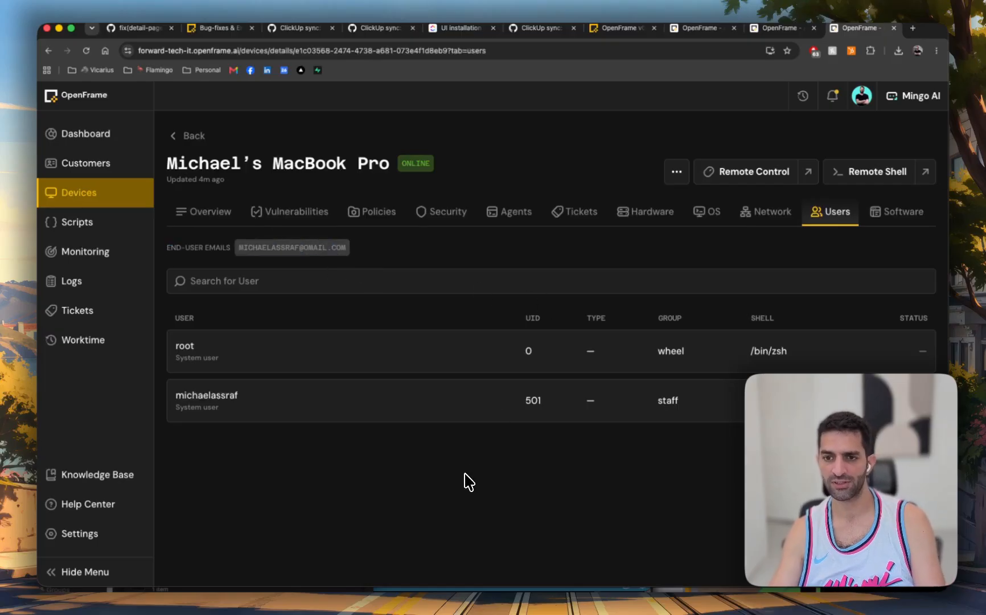
- Look at the macOS device's installed software, its users again, and its network details
{"action": "left_click", "coordinate": [871, 212]}
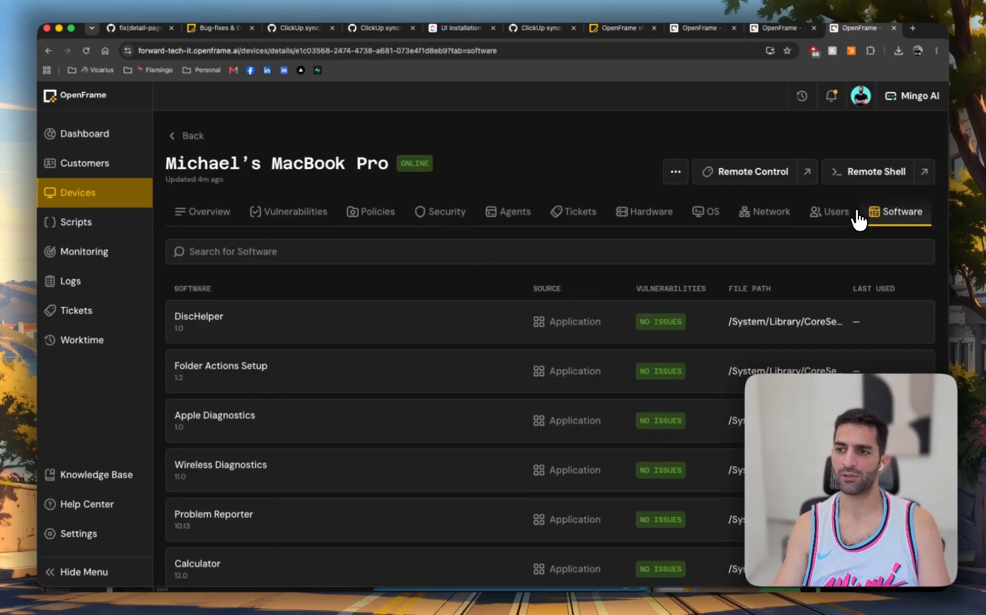
{"action": "left_click", "coordinate": [841, 221]}
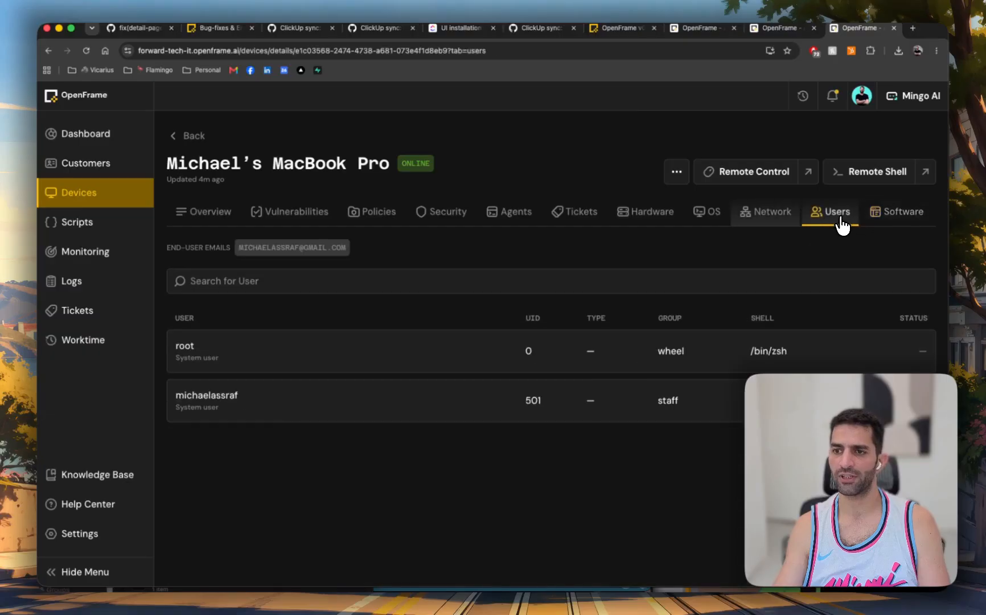
{"action": "left_click", "coordinate": [773, 222]}
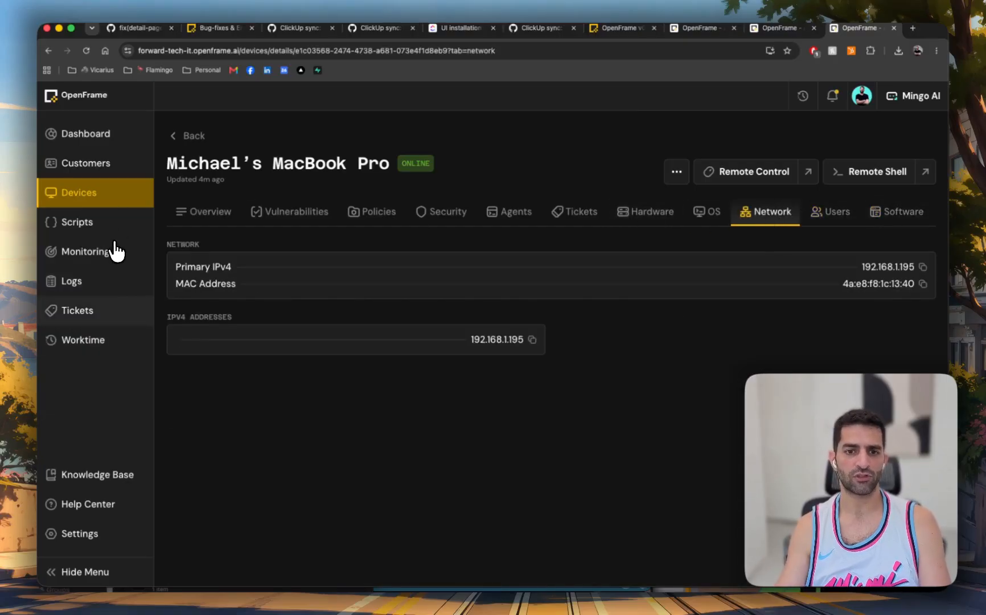
- Open the Miles Car Rental customer and look through its tickets, logs, worktime and details
{"action": "left_click", "coordinate": [113, 171]}
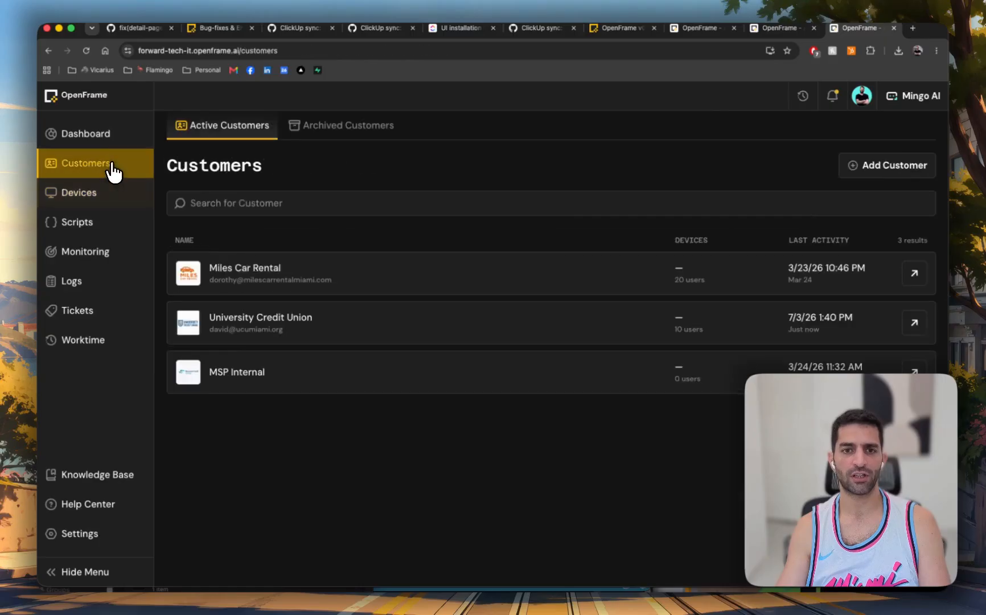
{"action": "left_click", "coordinate": [279, 265]}
{"action": "left_click", "coordinate": [277, 218]}
{"action": "left_click", "coordinate": [330, 212]}
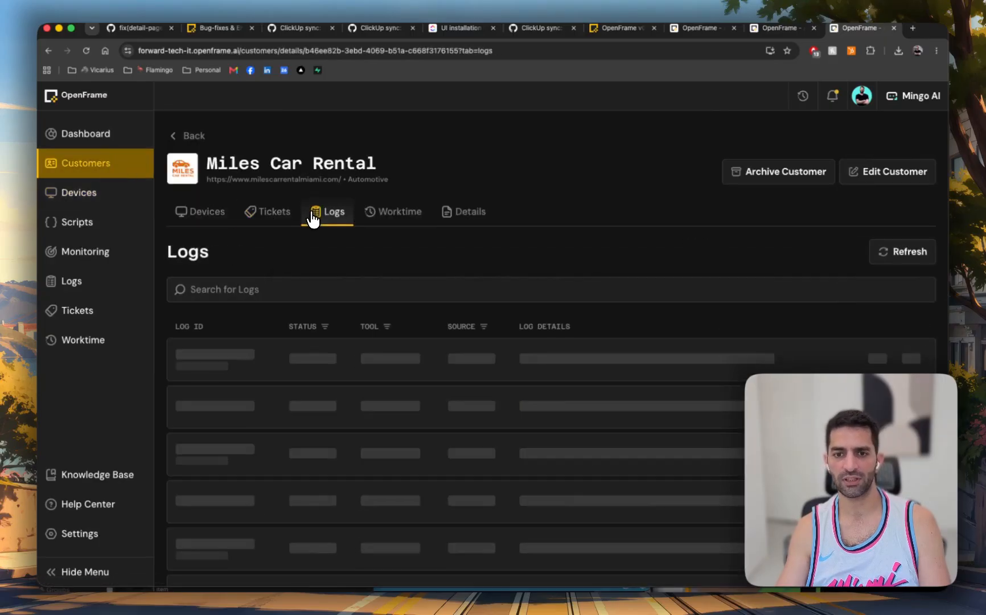
{"action": "left_click", "coordinate": [398, 212]}
{"action": "left_click", "coordinate": [481, 217]}
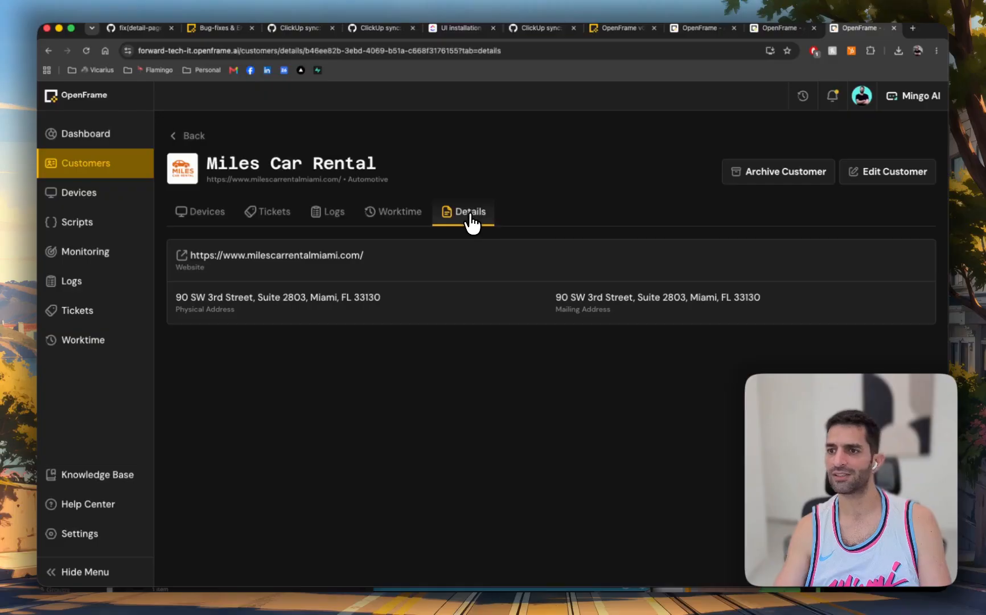
- Open the Settings page and check the Forward Tech IT organization entry and its editing option
{"action": "left_click", "coordinate": [84, 533]}
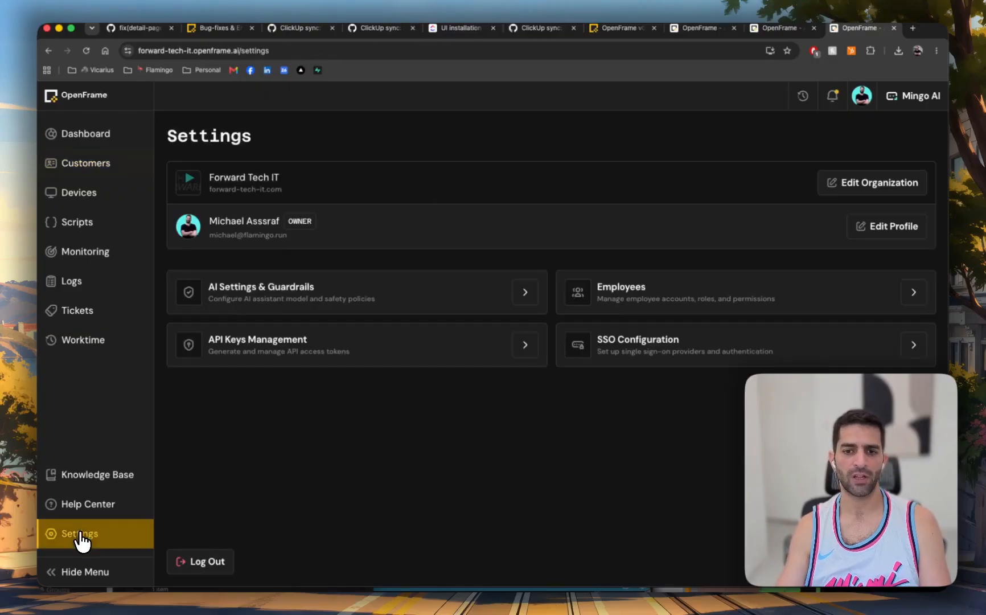
{"action": "left_click_drag", "start_coordinate": [224, 177], "coordinate": [279, 180]}
{"action": "left_click", "coordinate": [256, 184]}
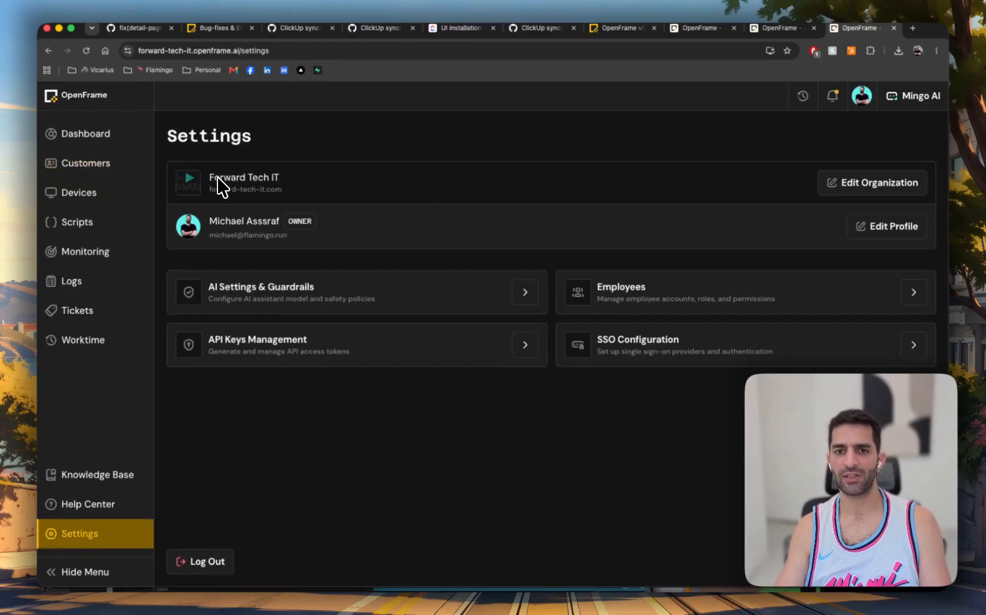
{"action": "left_click", "coordinate": [829, 188]}
{"action": "left_click", "coordinate": [253, 274]}
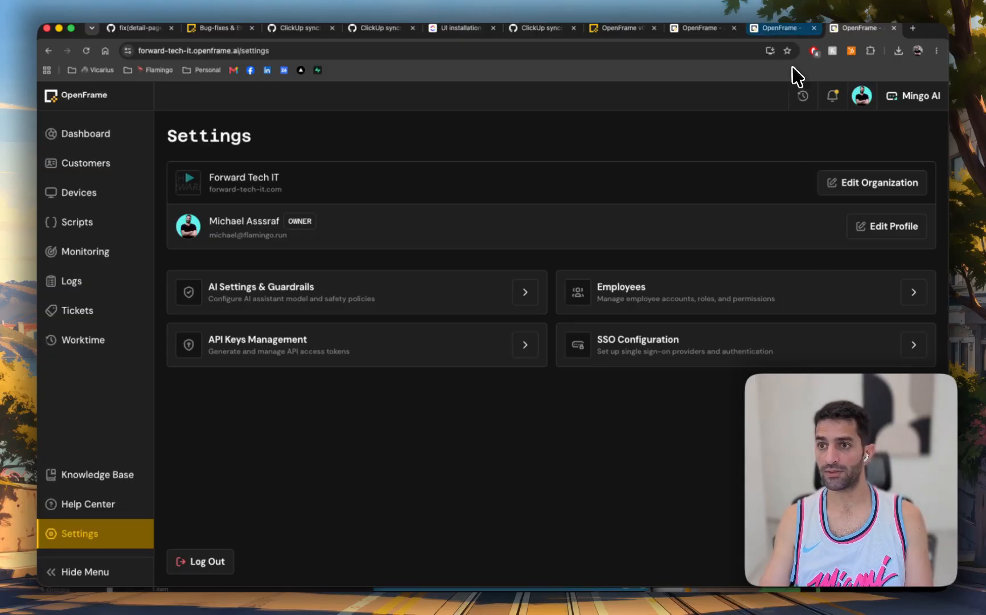
- Return to the v0.9.52 release notes and read on through the MSP Support Center and Native OpenFrame RMM Agent entries
{"action": "left_click", "coordinate": [769, 32]}
{"action": "left_click", "coordinate": [688, 30]}
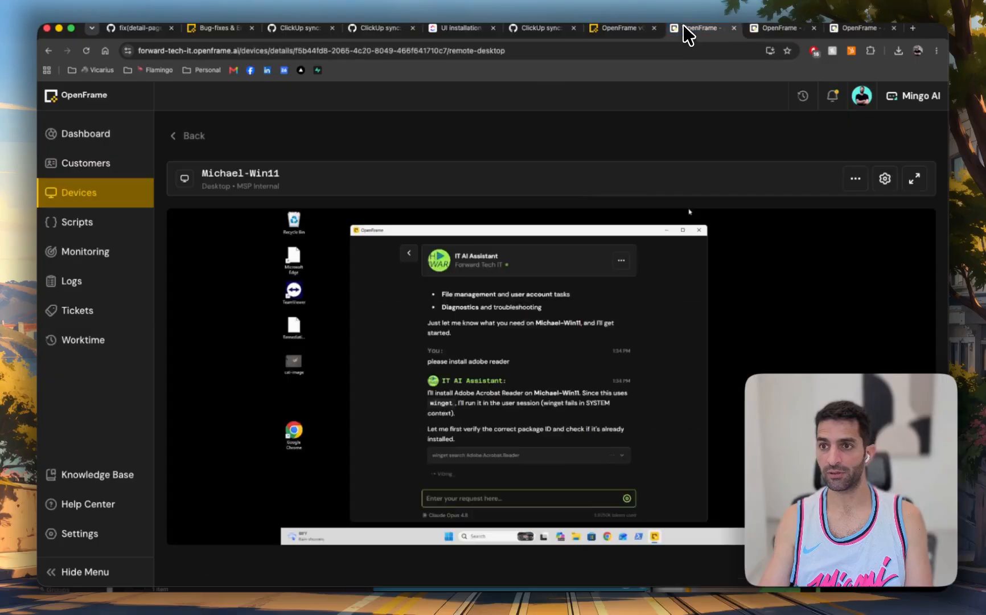
{"action": "left_click", "coordinate": [623, 28]}
{"action": "left_click", "coordinate": [686, 29]}
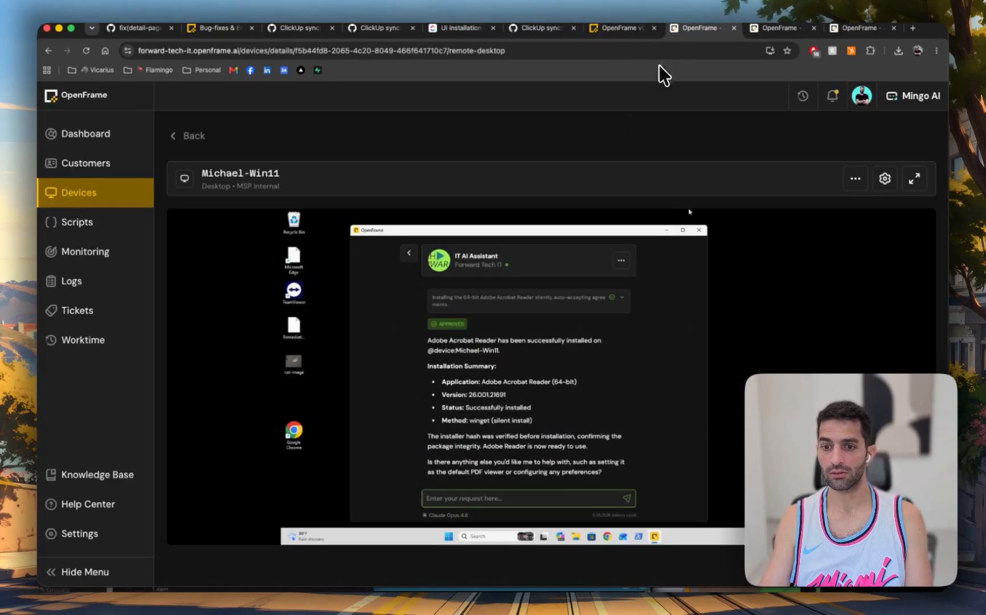
{"action": "left_click", "coordinate": [604, 29]}
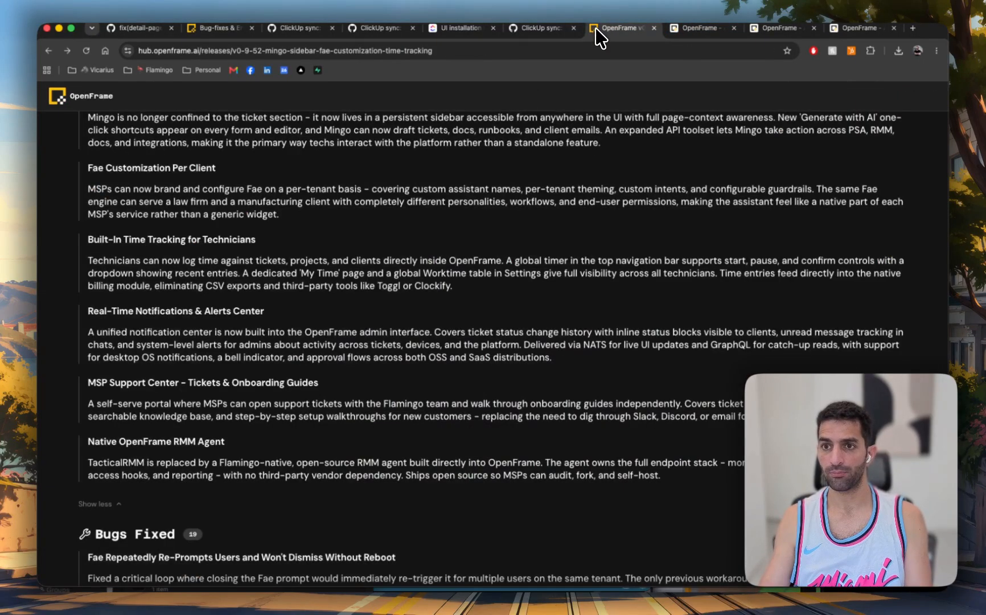
{"action": "scroll", "coordinate": [273, 341], "scroll_direction": "down", "scroll_amount": 5}
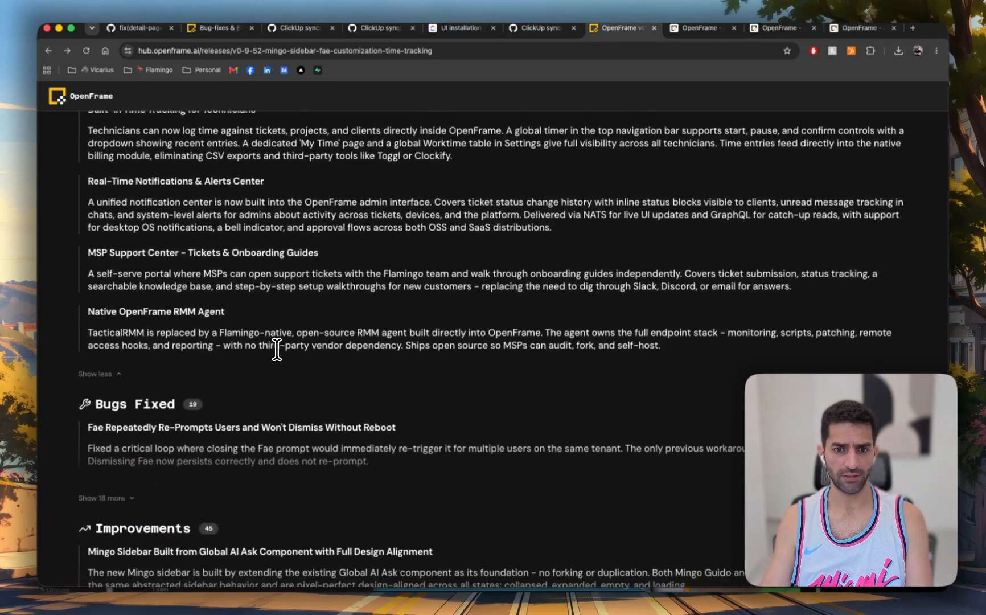
{"action": "left_click_drag", "start_coordinate": [202, 261], "coordinate": [192, 231]}
{"action": "left_click", "coordinate": [202, 261]}
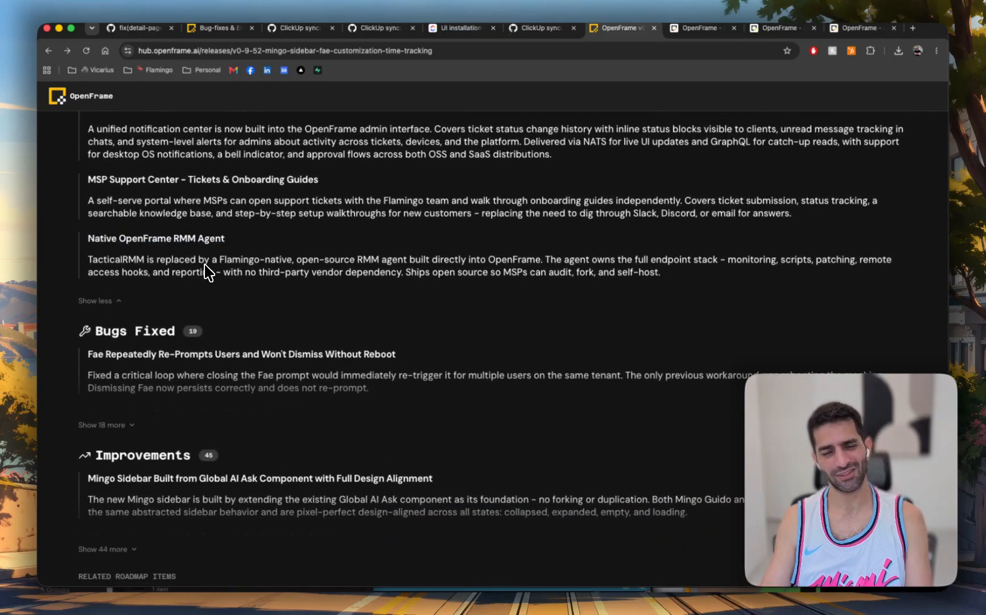
- Look through the release notes' Bugs Fixed and Improvements sections, the related roadmap items, and the related enhancements and bug-fixes
{"action": "scroll", "coordinate": [220, 425], "scroll_direction": "down", "scroll_amount": 10}
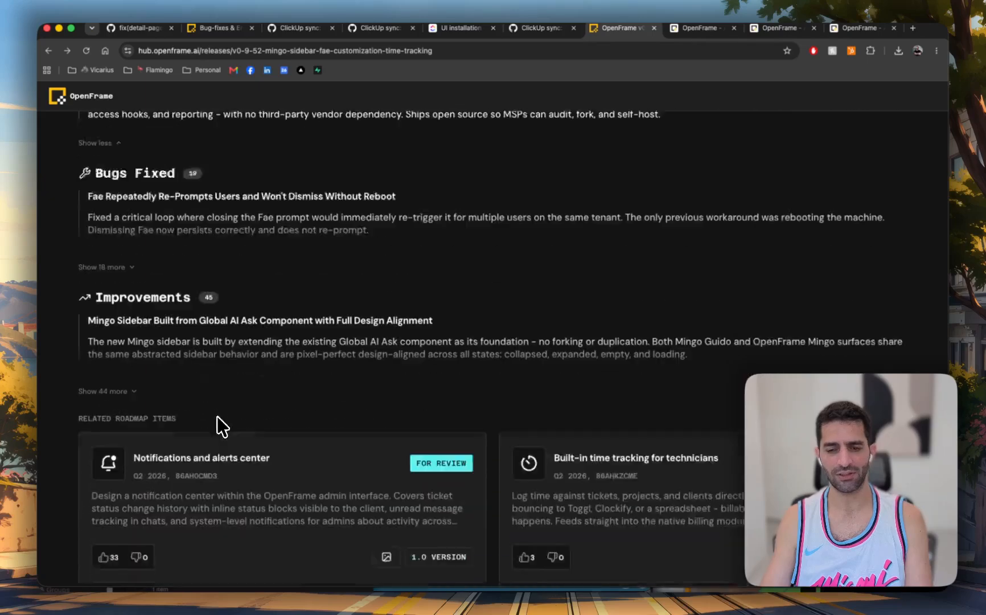
{"action": "scroll", "coordinate": [218, 426], "scroll_direction": "down", "scroll_amount": 3}
{"action": "scroll", "coordinate": [220, 429], "scroll_direction": "up", "scroll_amount": 3}
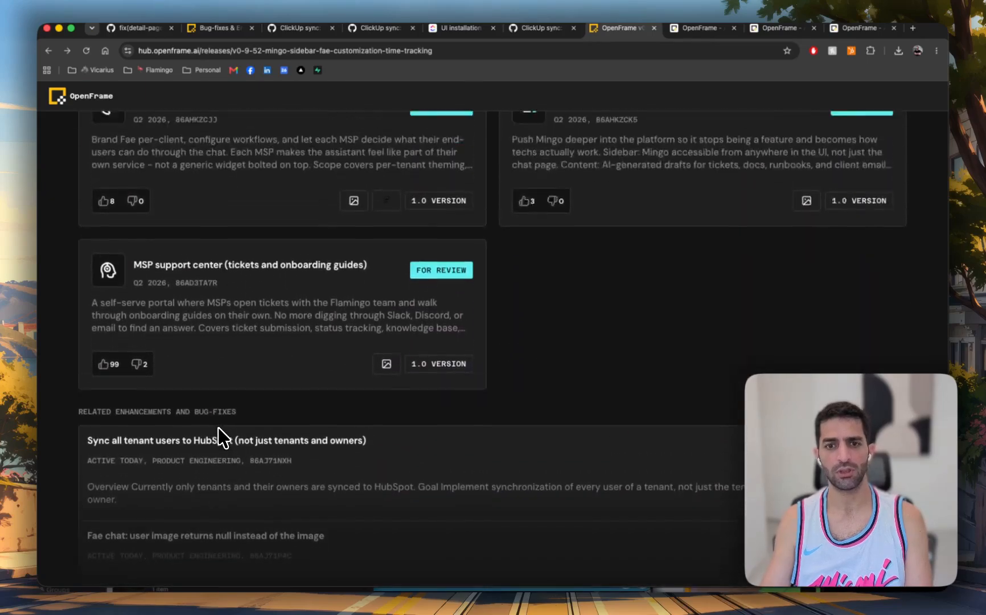
{"action": "scroll", "coordinate": [222, 433], "scroll_direction": "up", "scroll_amount": 3}
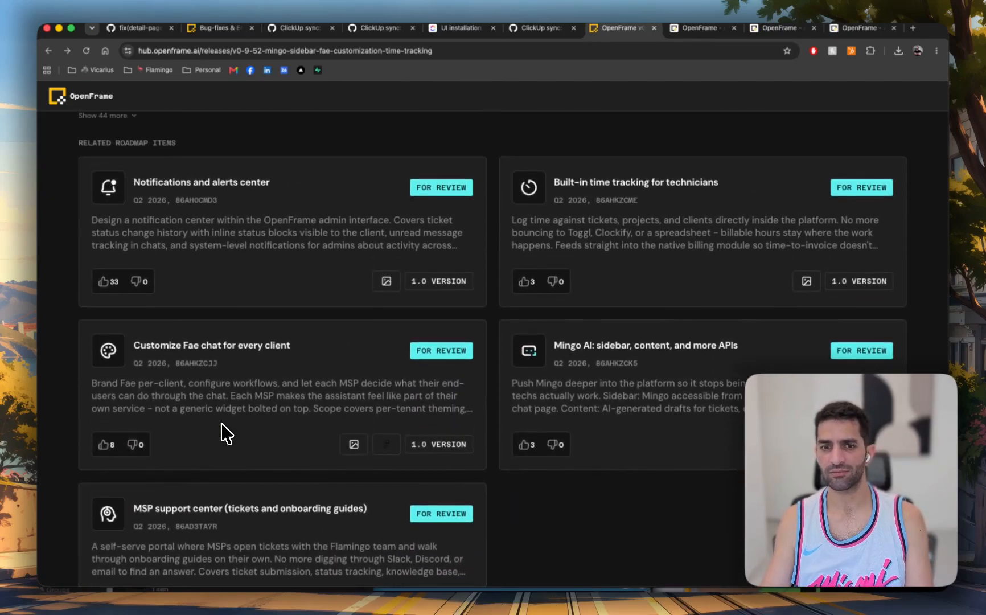
{"action": "scroll", "coordinate": [222, 433], "scroll_direction": "down", "scroll_amount": 10}
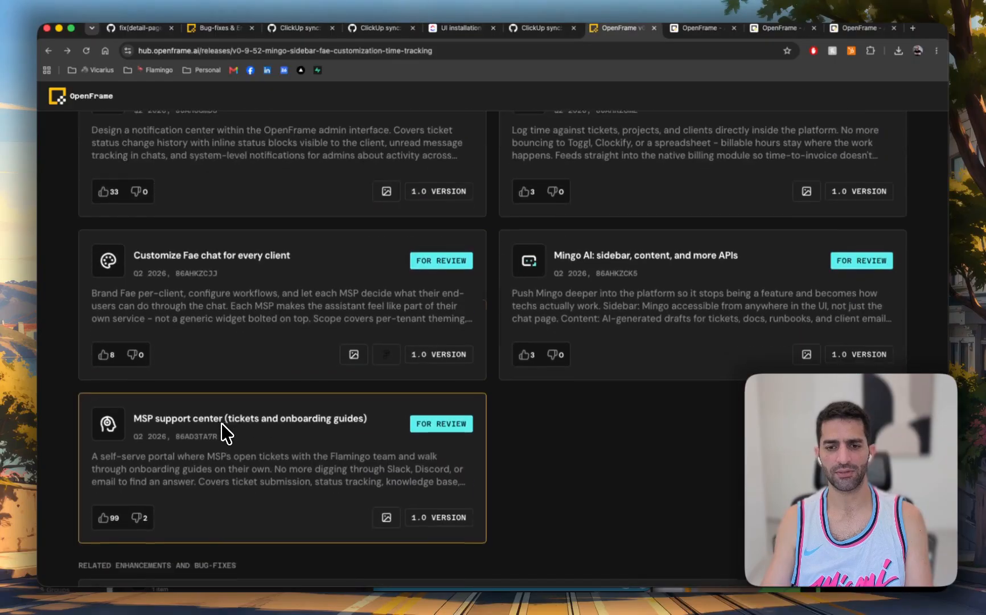
{"action": "scroll", "coordinate": [227, 432], "scroll_direction": "down", "scroll_amount": 3}
- Go back to the beginning of the v0.9.52 release notes and review the release summary and first Features Added entries
{"action": "scroll", "coordinate": [226, 432], "scroll_direction": "up", "scroll_amount": 20}
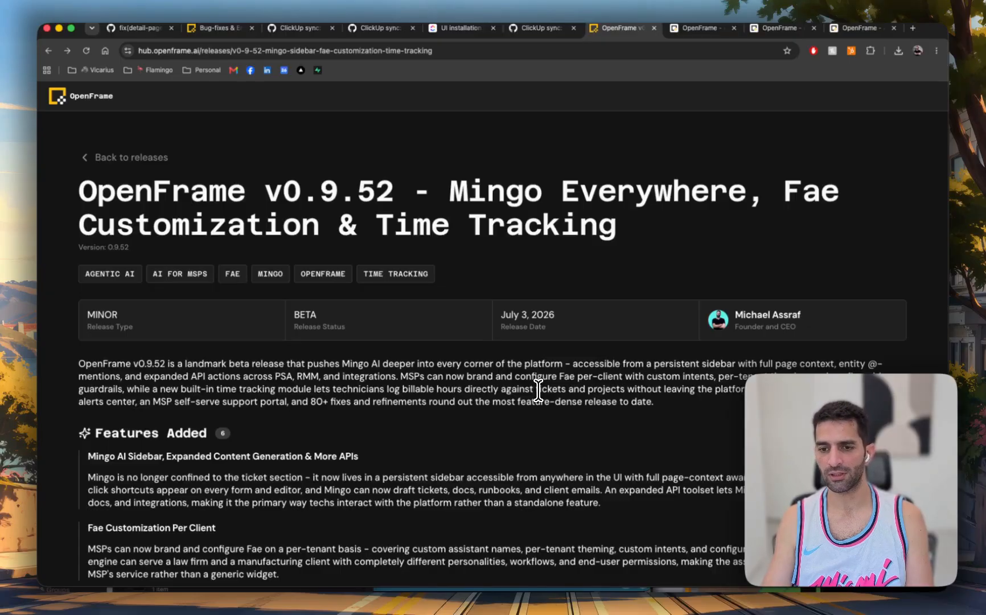
{"action": "scroll", "coordinate": [538, 390], "scroll_direction": "down", "scroll_amount": 2}
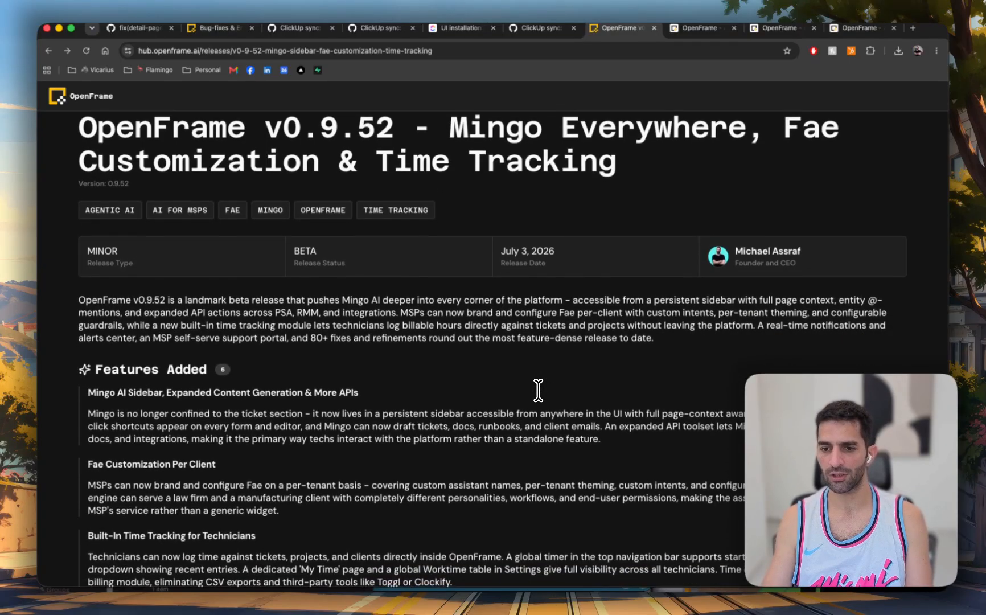
{"action": "scroll", "coordinate": [537, 389], "scroll_direction": "up", "scroll_amount": 3}
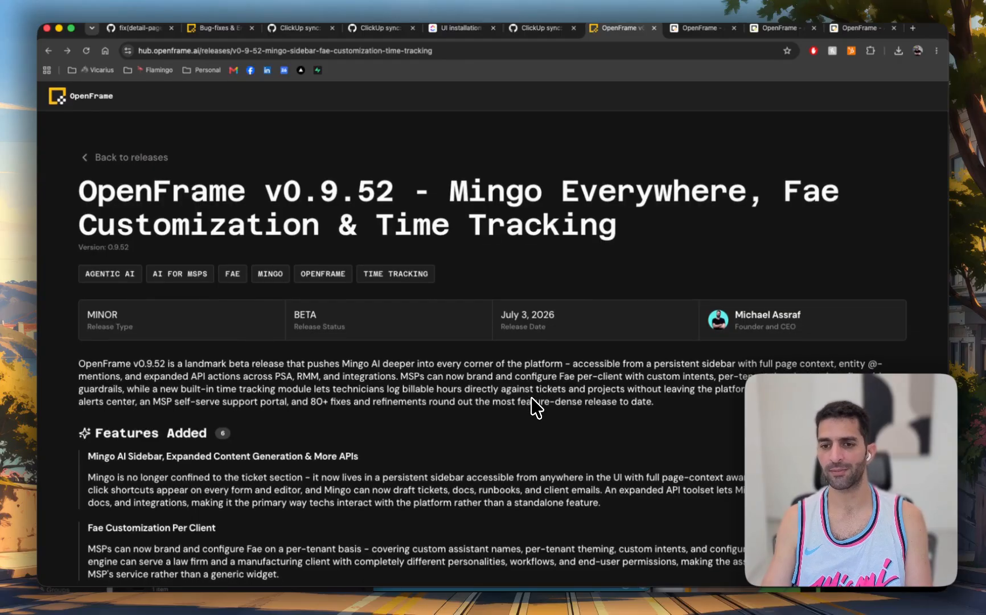